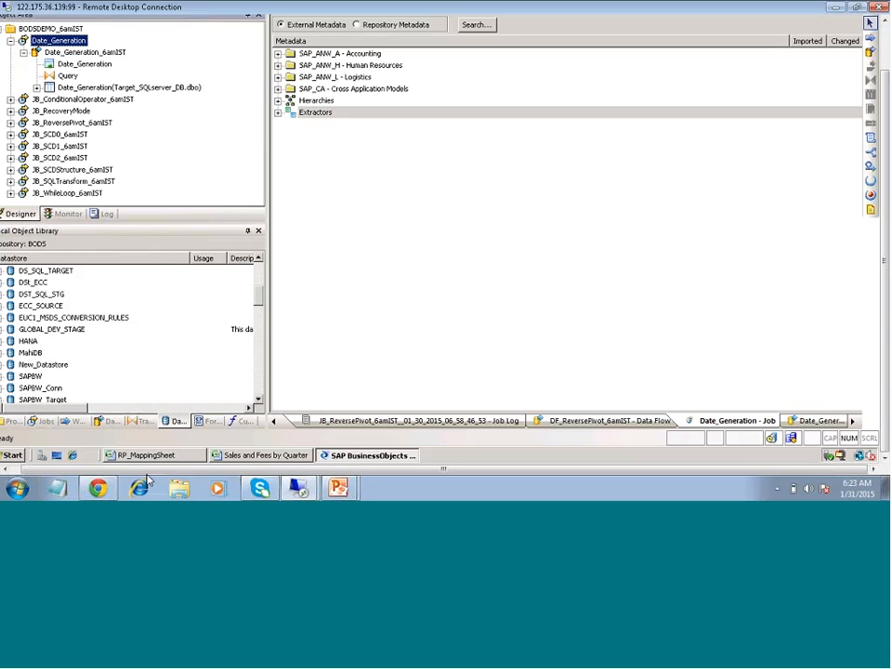
Switch away from the Designer and end the 'Data Extraction from SAP BW' slide show
key("alt+Tab")
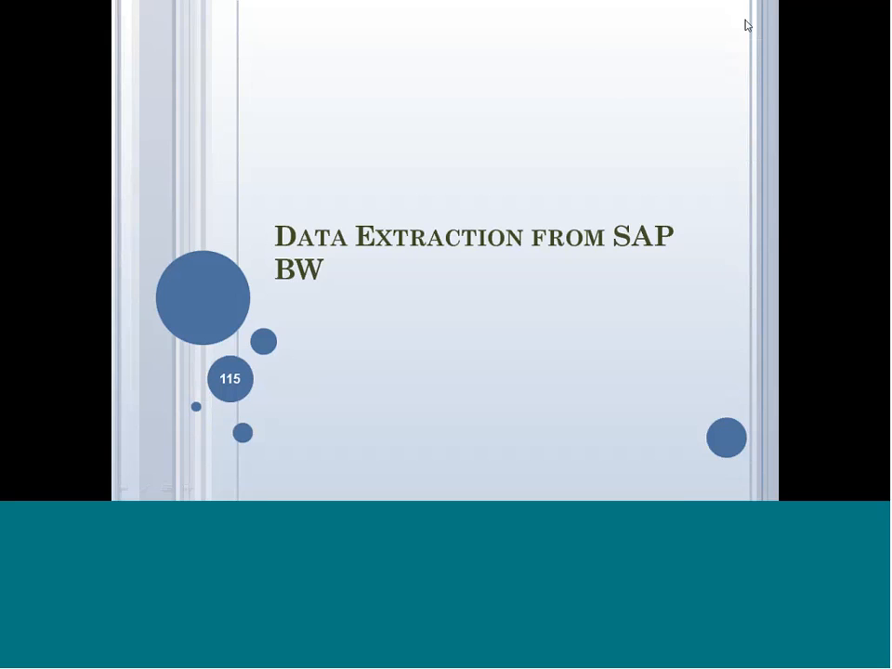
key("Escape")
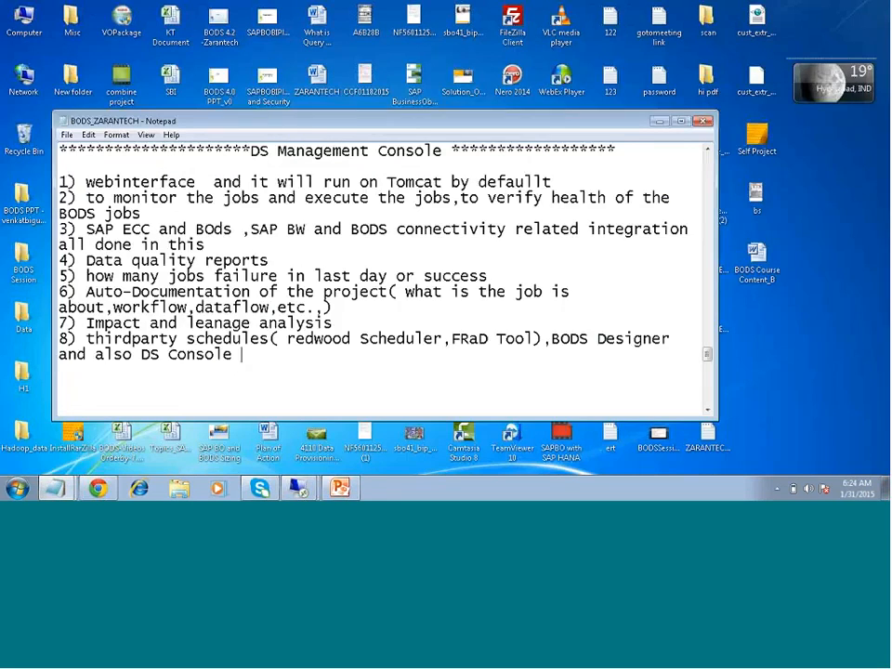
Maximize the notes and add the asterisk-framed 'SAP ECC and BODS Integration' heading below item 8
left_click(682, 121)
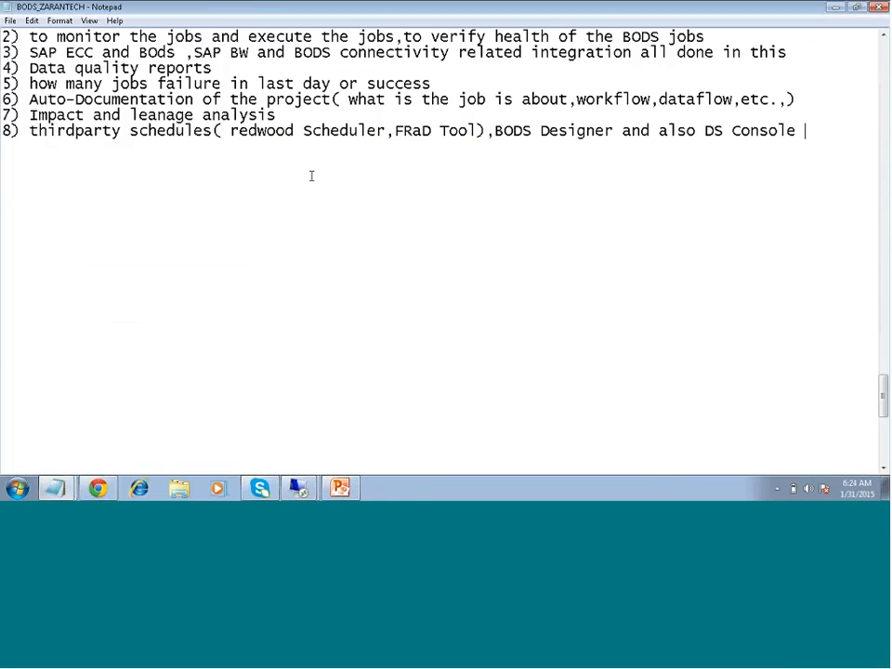
key("Return")
key("Return")
type("**************")
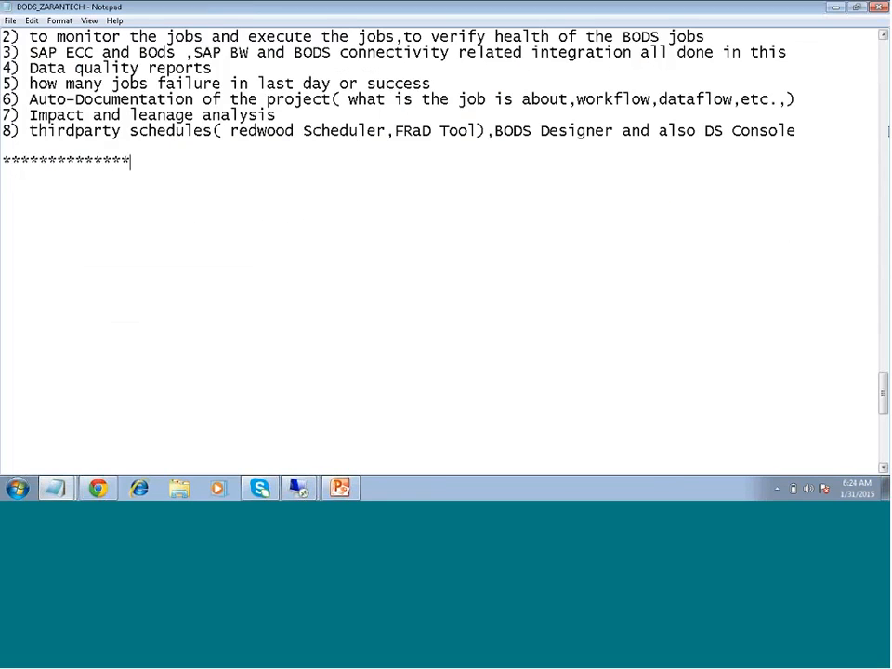
type("*****SAP E")
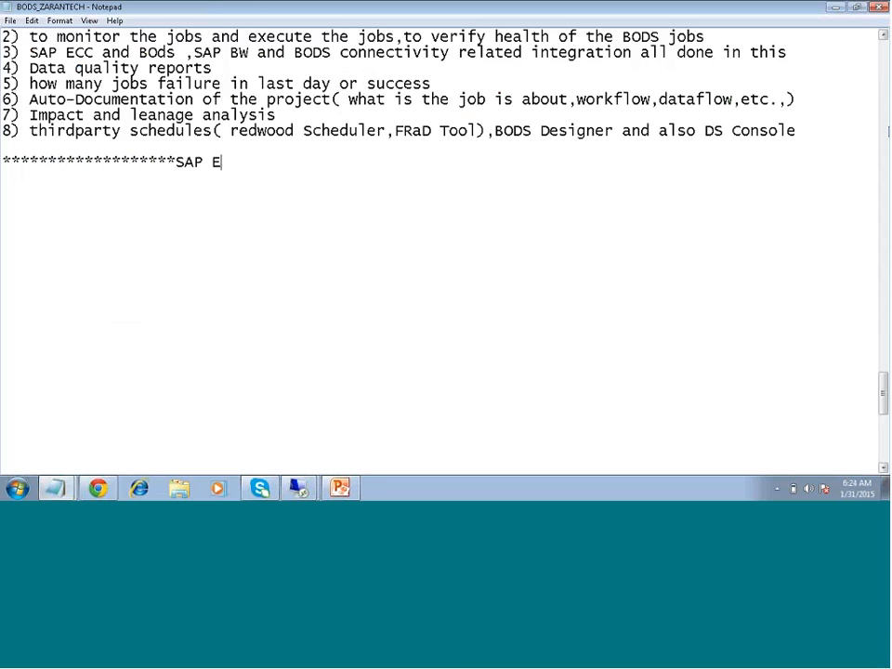
type("CC and BOD")
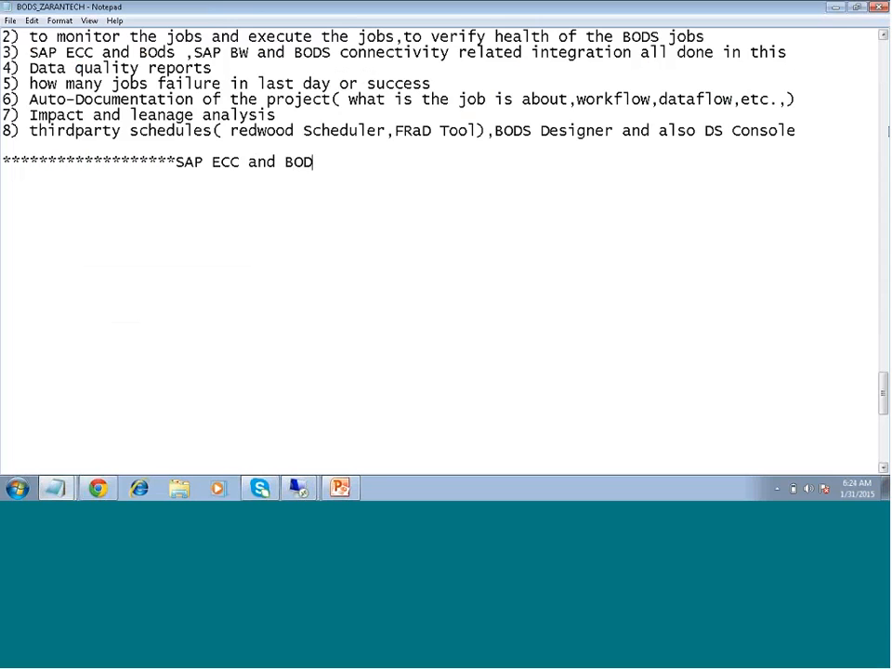
type("S Integr")
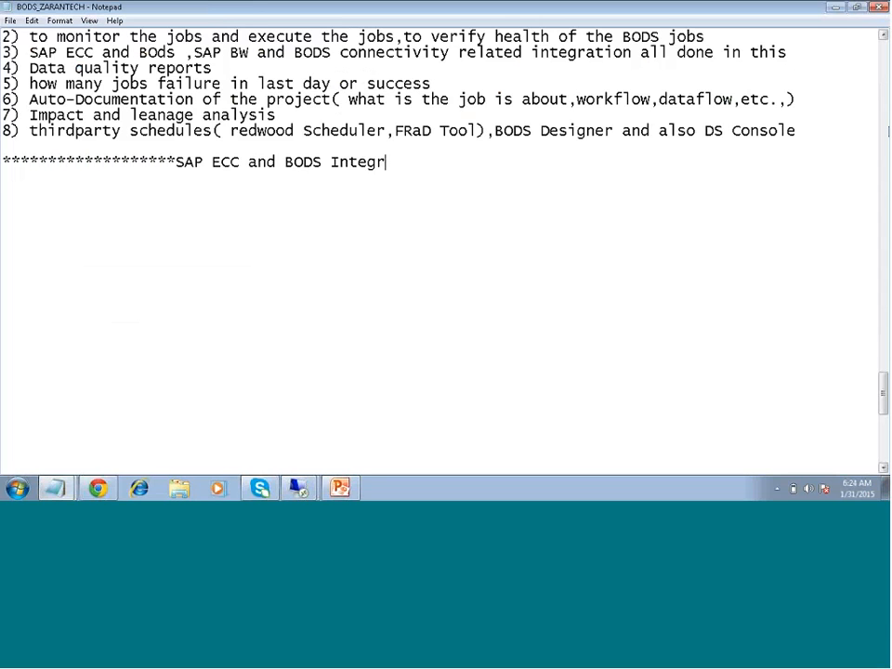
type("ation ")
type("*")
type("*******************")
type("**")
key("Return")
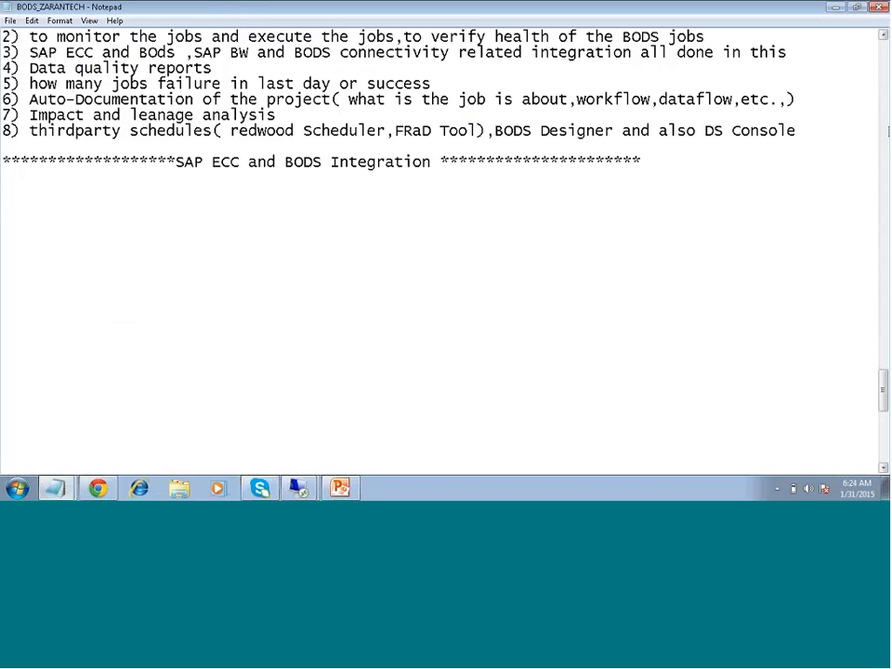
key("Return")
Add item '1) create the SAP Applications type of Datastore' under the heading
type("1) create t")
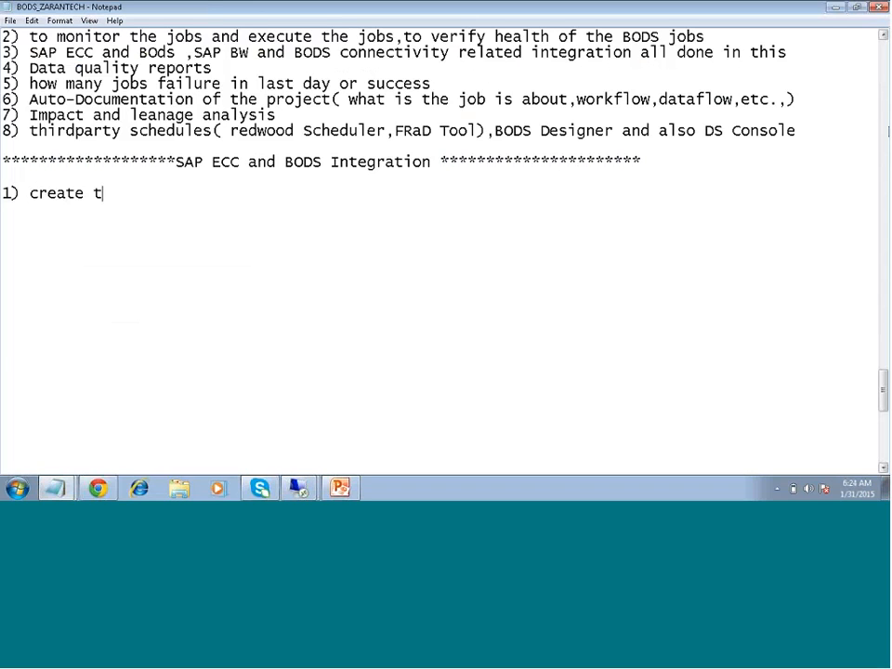
type("t")
key("BackSpace")
type("he SAP Applucat")
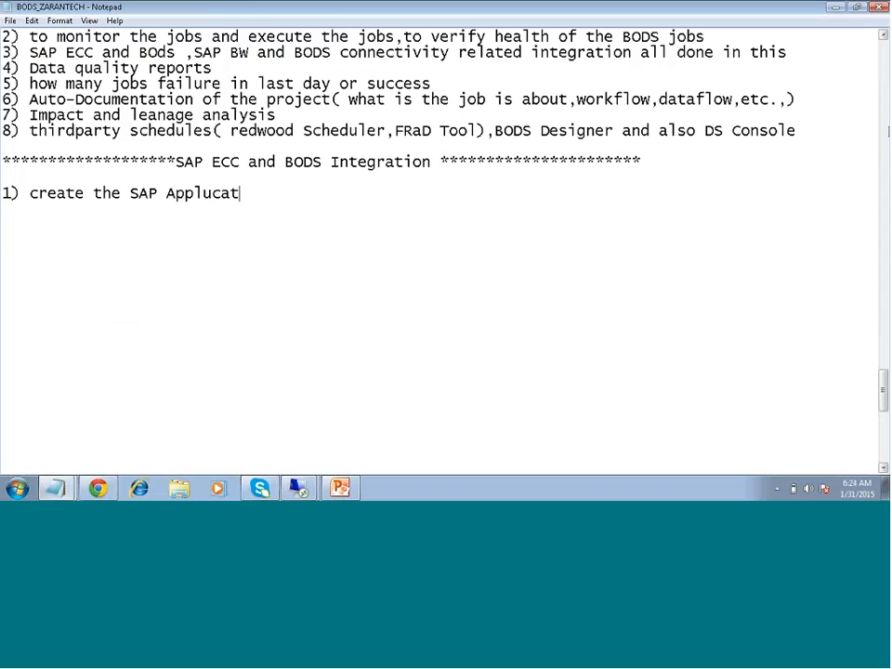
type("u")
key("BackSpace")
key("BackSpace")
key("BackSpace")
key("BackSpace")
key("BackSpace")
type("ci")
key("BackSpace")
key("BackSpace")
type("ications tyhp")
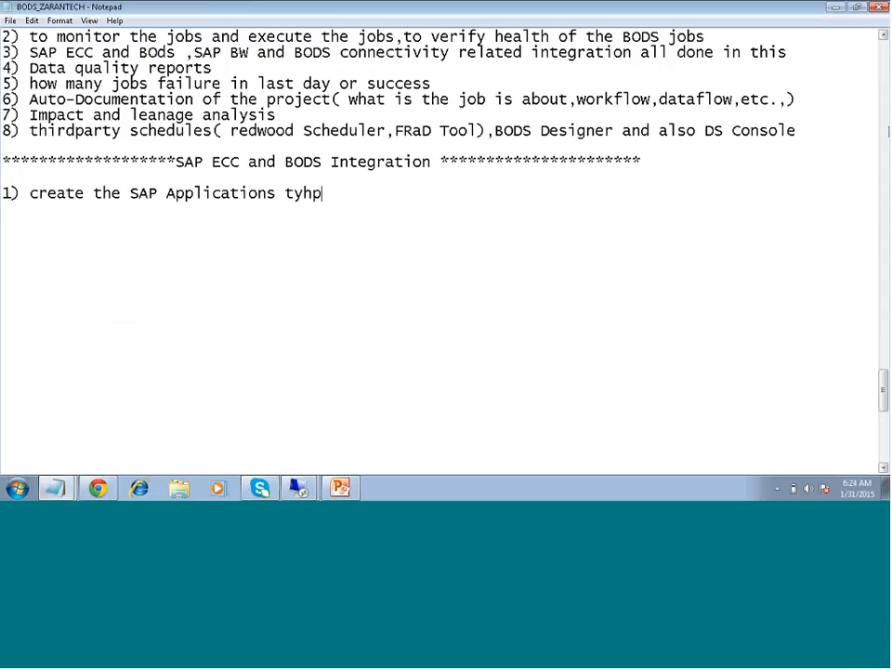
key("BackSpace")
key("BackSpace")
type("pe of Datastore")
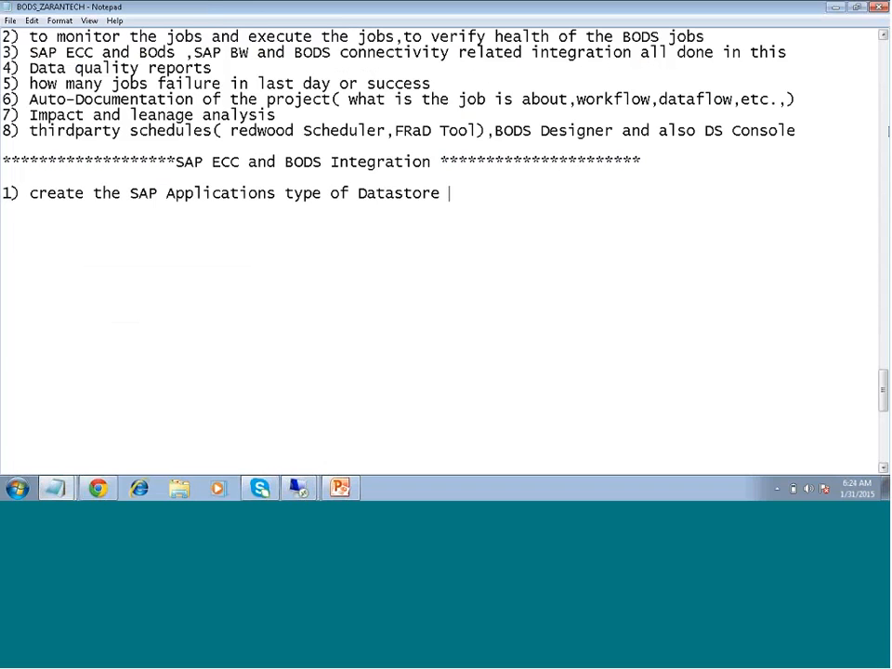
key("Return")
Add item '2) Before the first step we need to import the transports into the SAP ECC'
type("2) Before tge f")
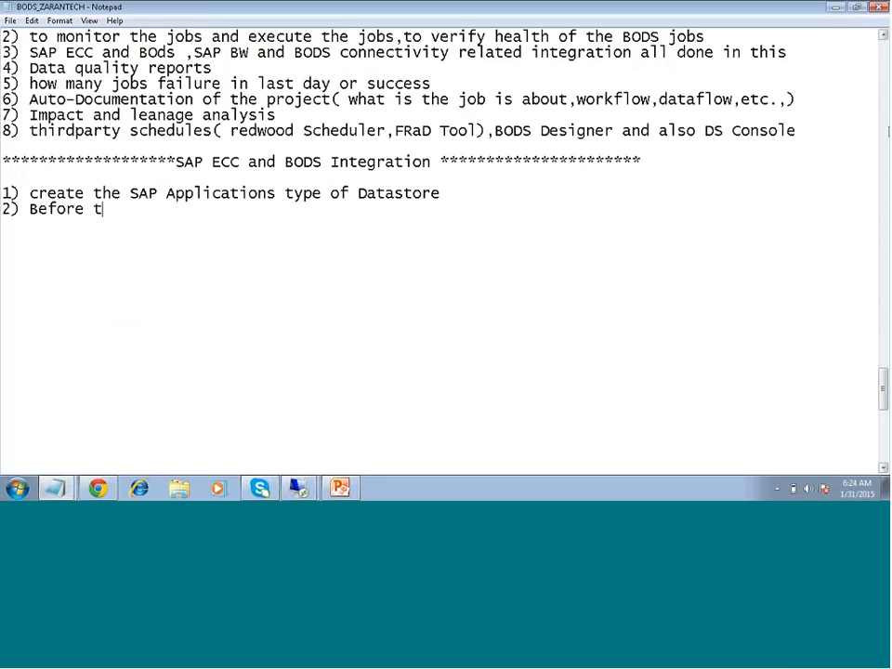
key("BackSpace")
key("BackSpace")
key("BackSpace")
key("BackSpace")
type("he first steps")
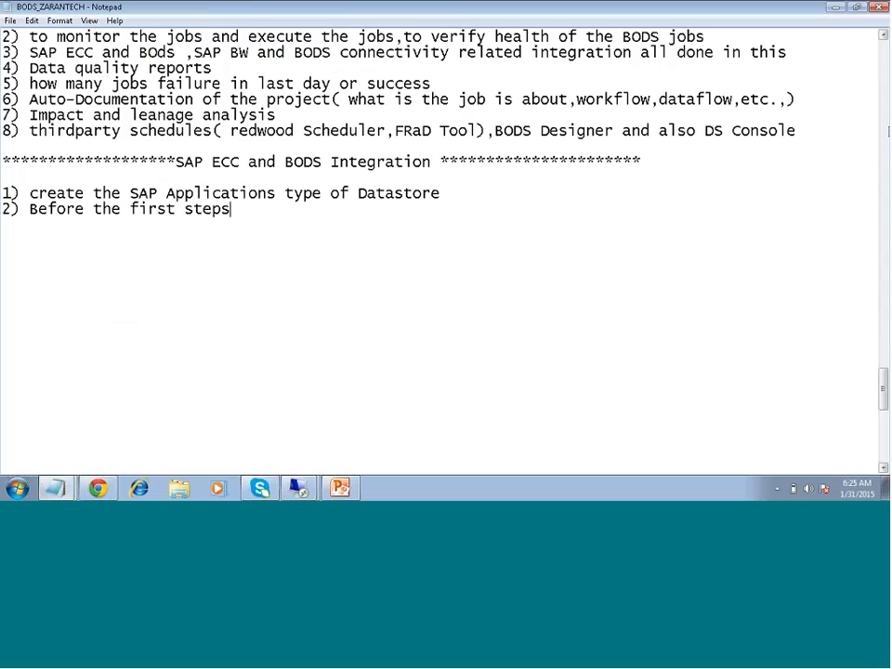
key("BackSpace")
type("we need to ")
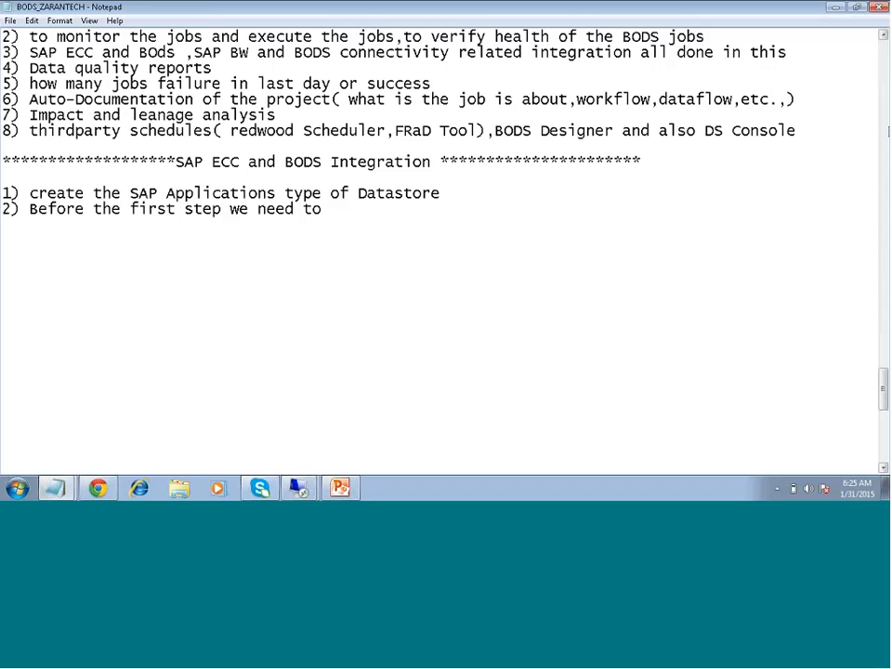
type("import the")
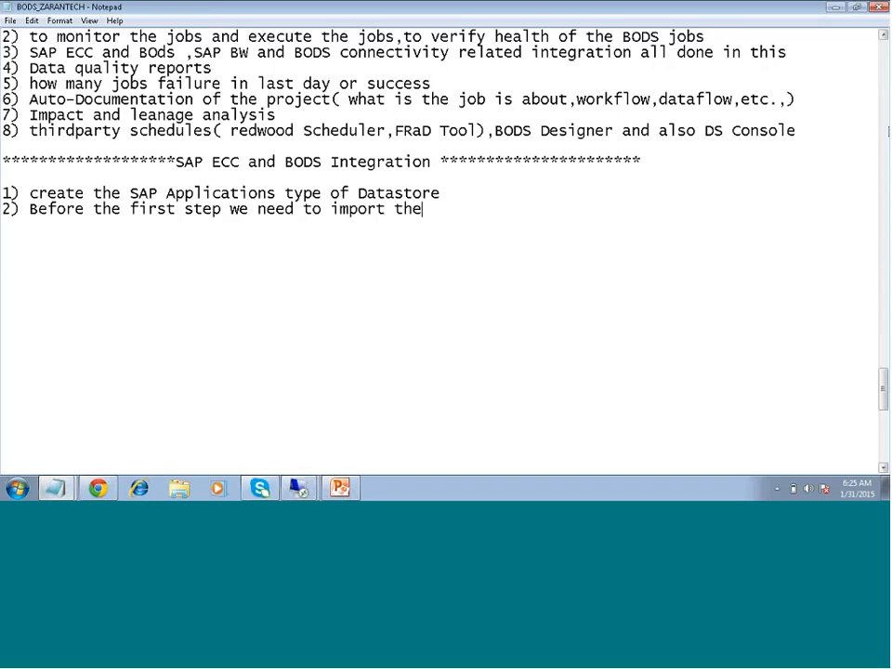
type(" transport")
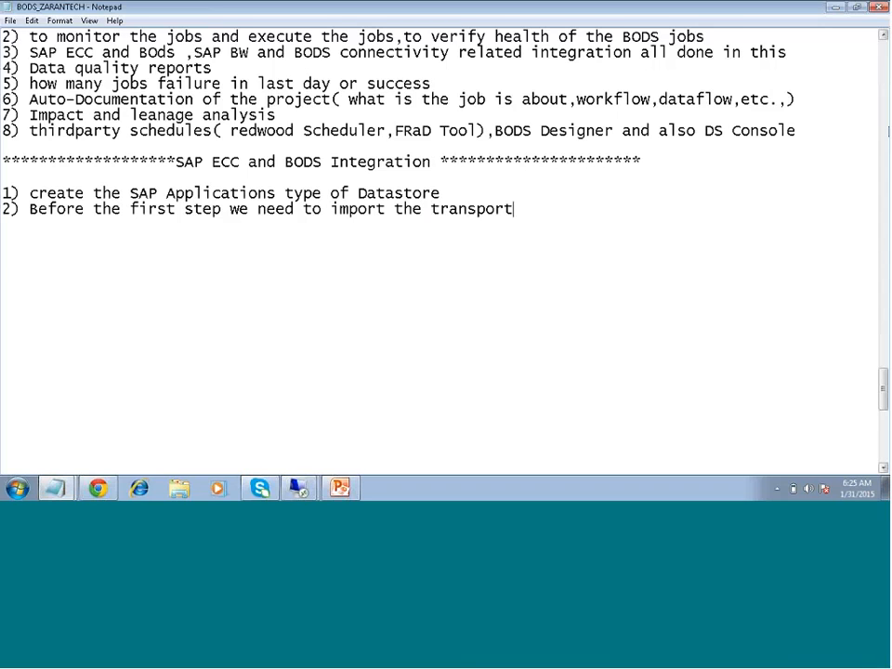
type("s into the SAP B")
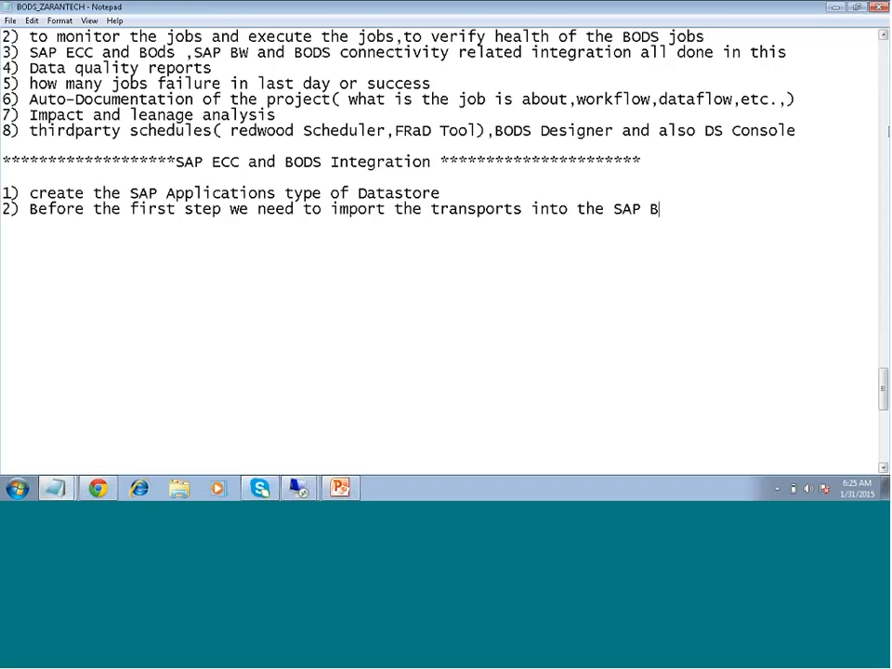
key("BackSpace")
type("ECC")
key("Return")
Add the note 'Function modules in Function Group( ABAP Programs)' and start item '3)'
type("Functions")
key("BackSpace")
key("BackSpace")
type("mo")
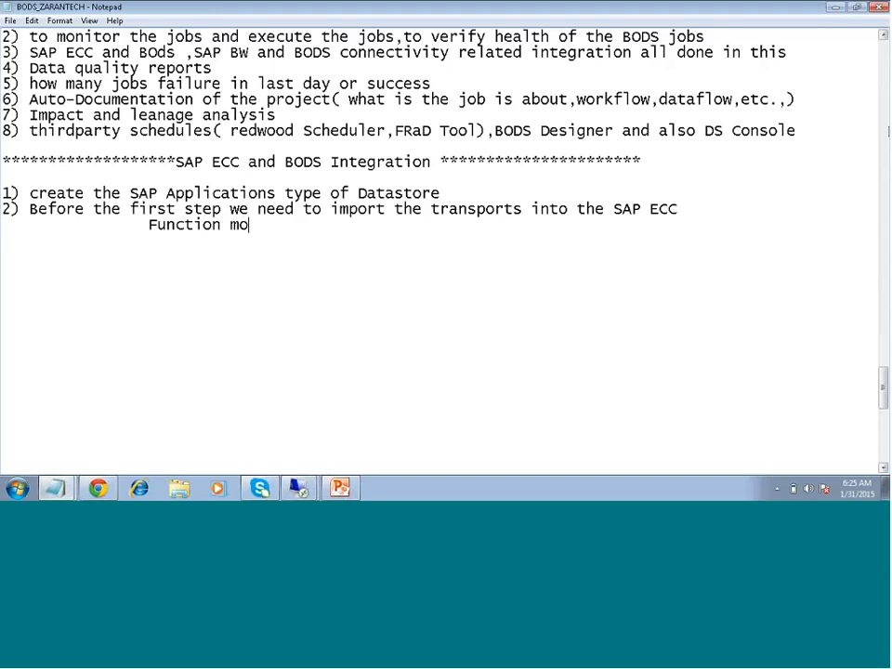
type("dules in F")
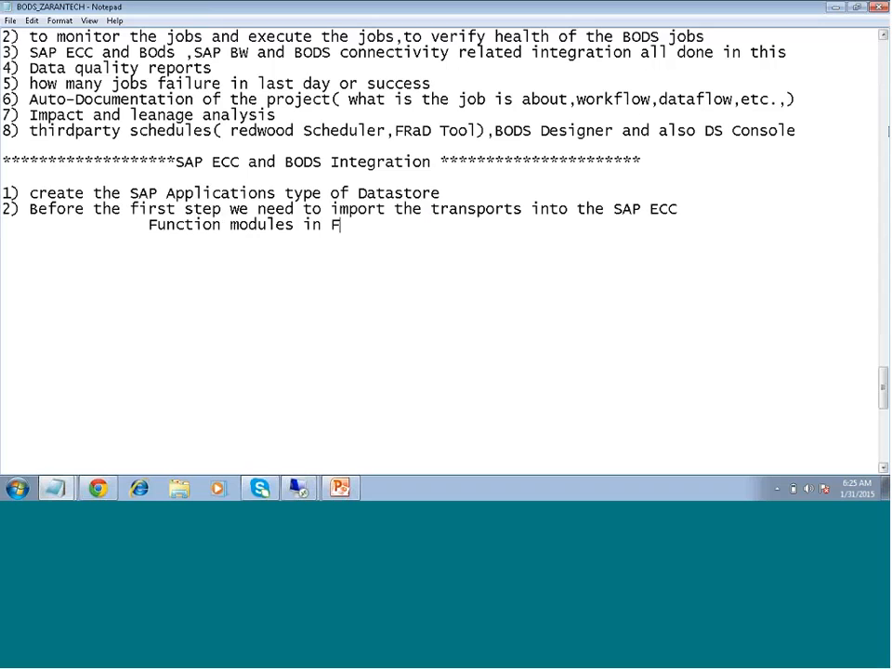
type("unction Gro")
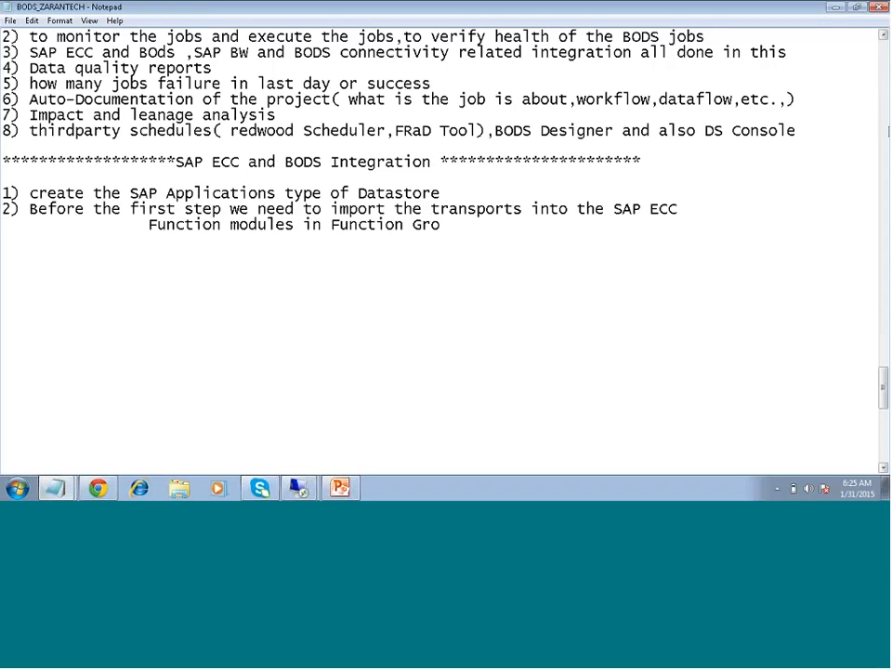
type("up( A")
type("BAP Prog")
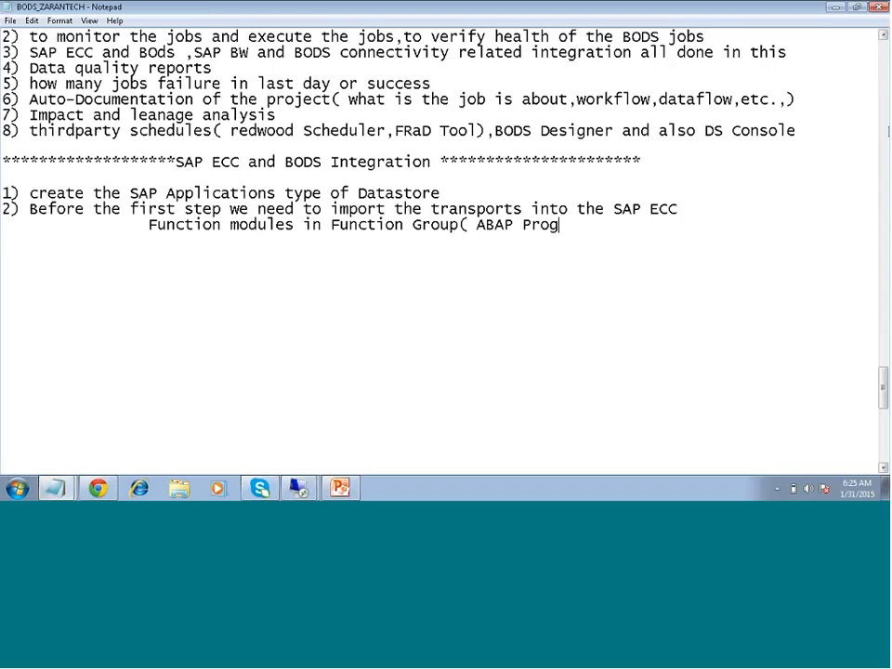
type("rams)")
key("Return")
type("3)")
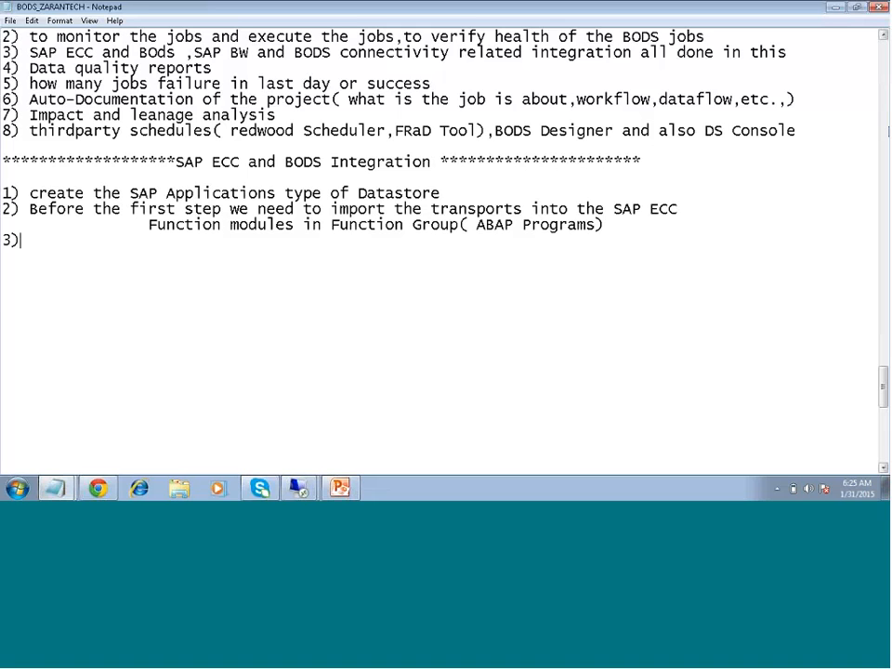
Write item 3 on function modules passing requests and returned SAP ECC data to SAP BODS, then begin '4)'
type("Function m")
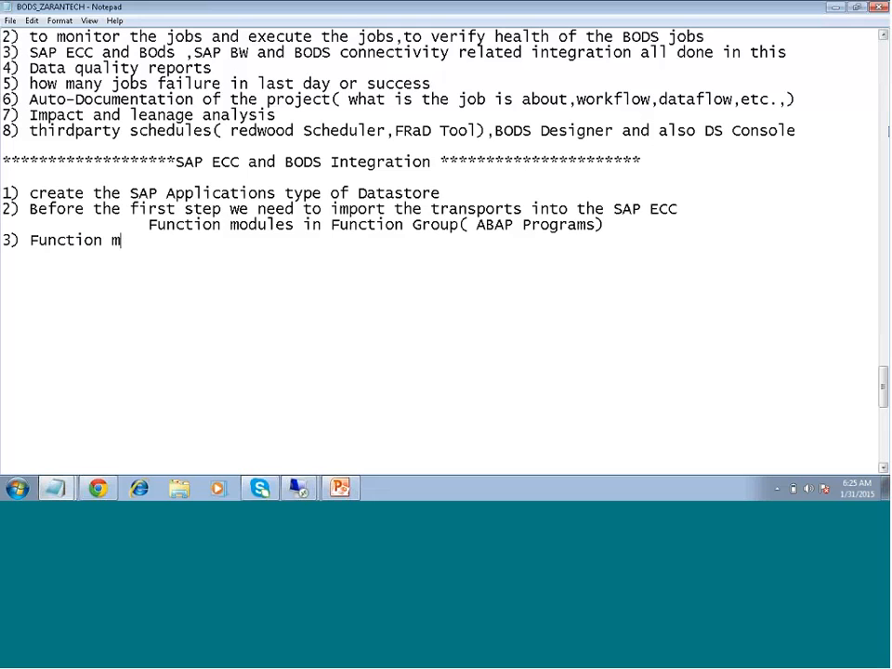
type("ode")
type("les")
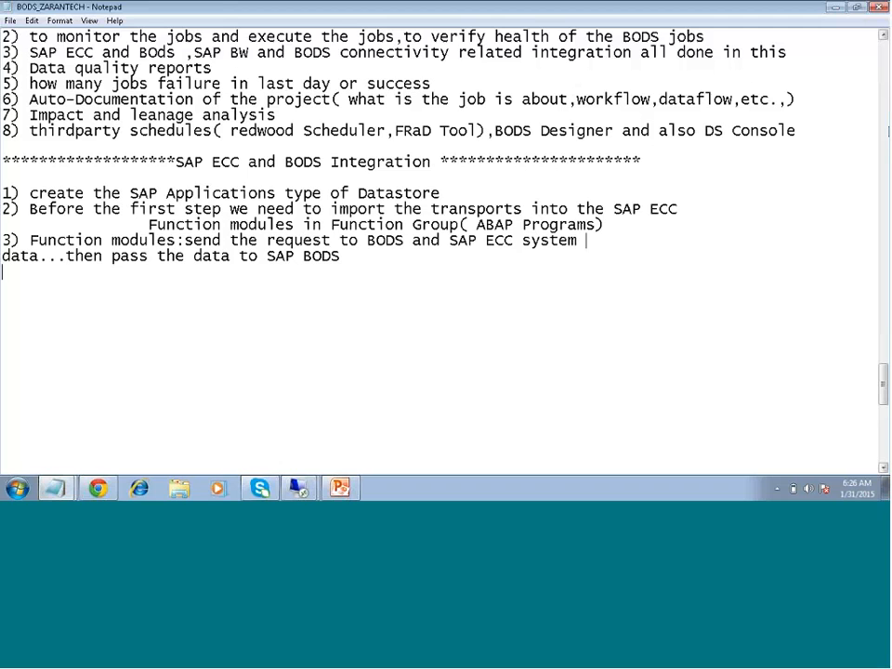
key("BackSpace")
type("; if SAP ECC system returns the data...then pass the data to SAP BODS")
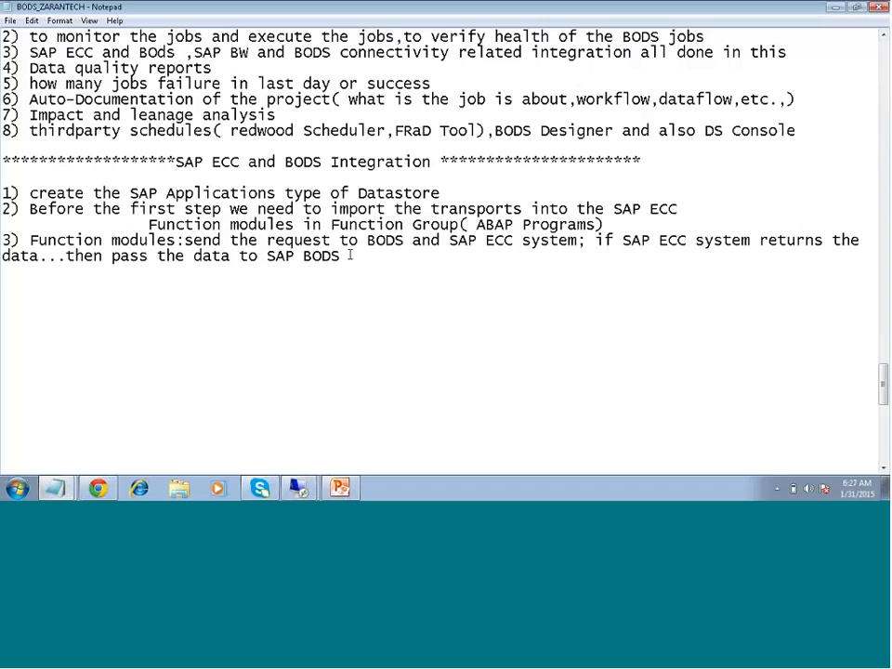
type("4)")
Write item 4 as 'once you are able to connect to SAP system'
type("one")
key("BackSpace")
key("BackSpace")
type("ce you are")
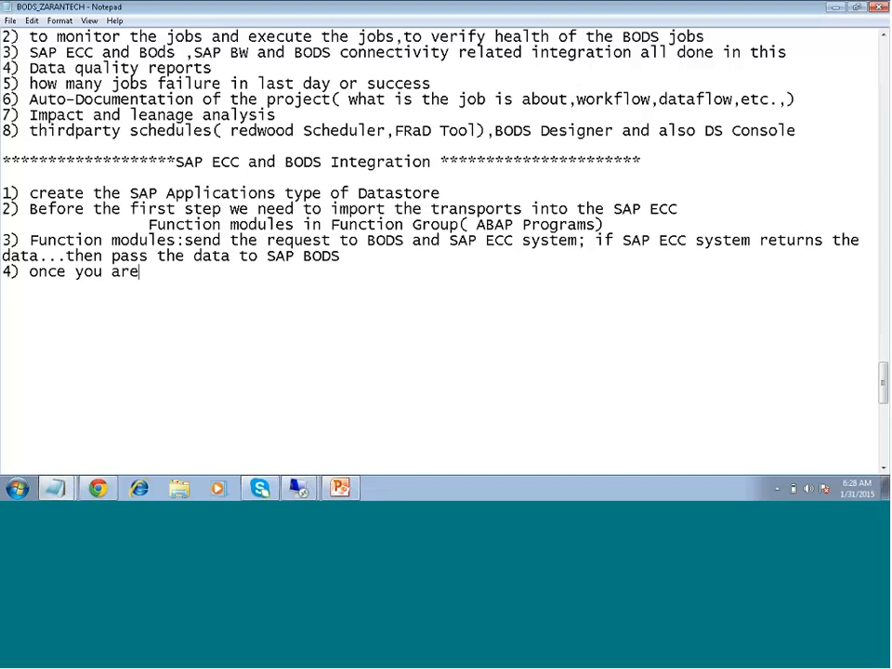
type(" able to conne")
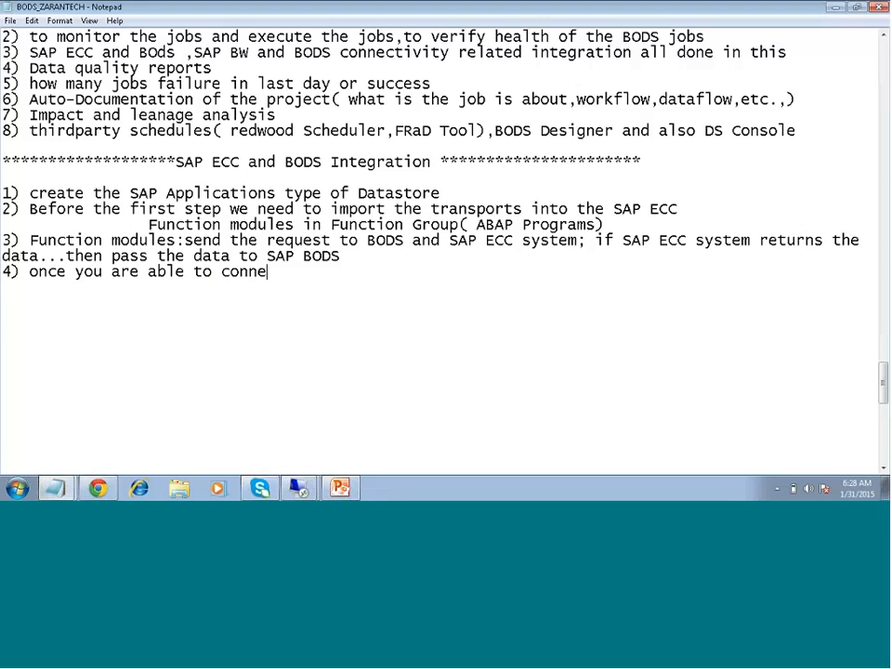
type("ct o")
key("BackSpace")
key("BackSpace")
type("to SAP systems")
key("BackSpace")
key("BackSpace")
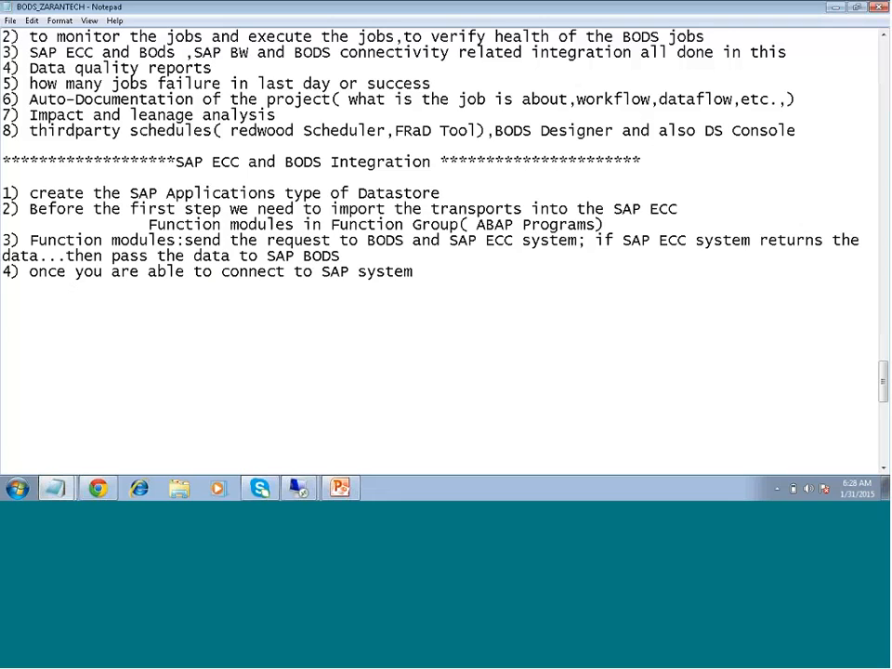
key("Return")
List indented sub-items 1) Tables, 2) Hierarchies and 3) IDOCS under item 4
key("Tab")
type("1) Tables")
key("Return")
key("Tab")
type("2) ")
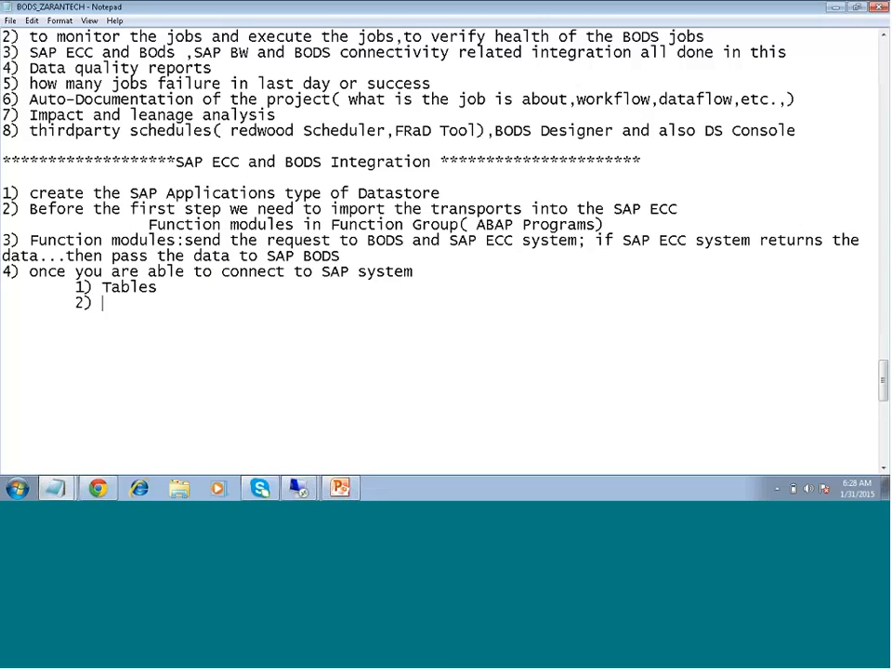
type("Hierarchuie")
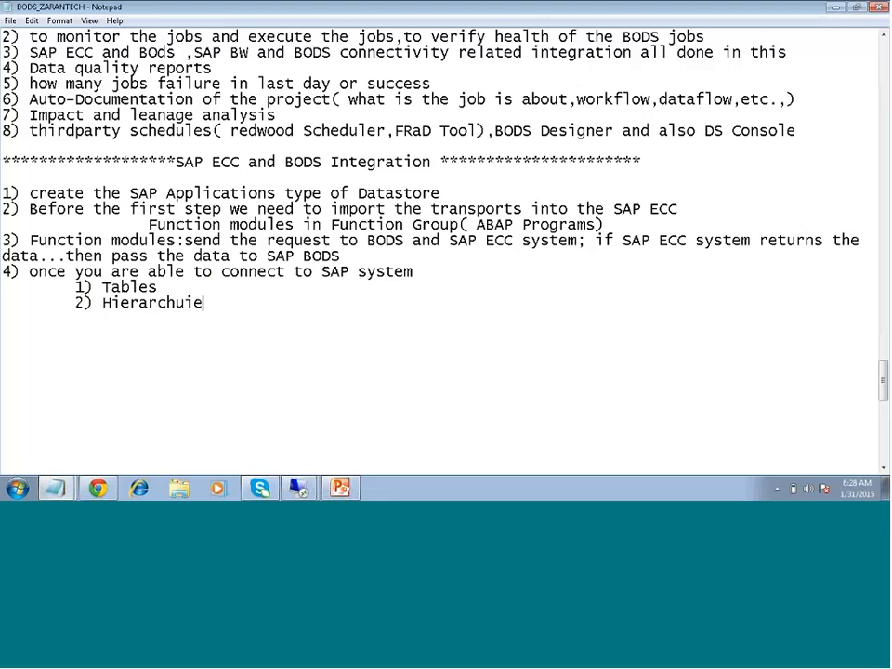
key("BackSpace")
key("BackSpace")
key("BackSpace")
type("ies")
key("Return")
key("Tab")
type("3) ID")
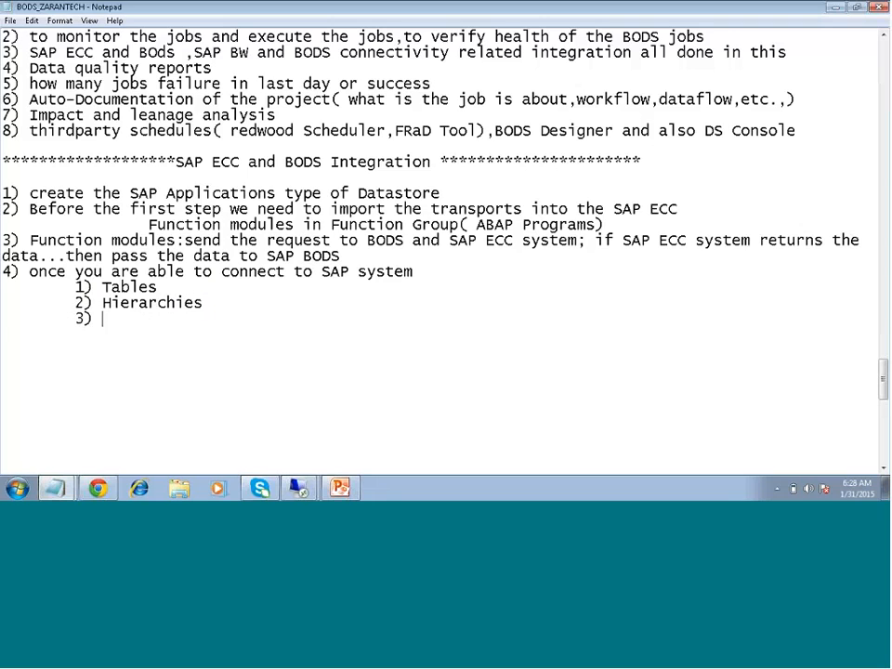
type("S")
key("BackSpace")
key("BackSpace")
type("OCS")
Continue the list with 4) BAPIS, 5) functions and 6) Extractors
key("Return")
key("Return")
key("Tab")
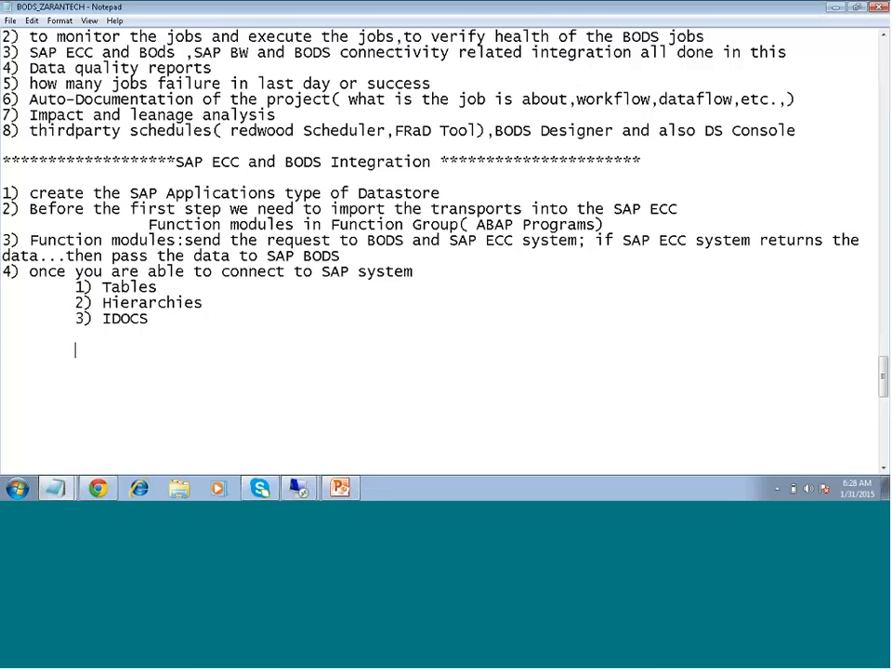
key("BackSpace")
key("BackSpace")
key("Tab")
type("4) BAPIS")
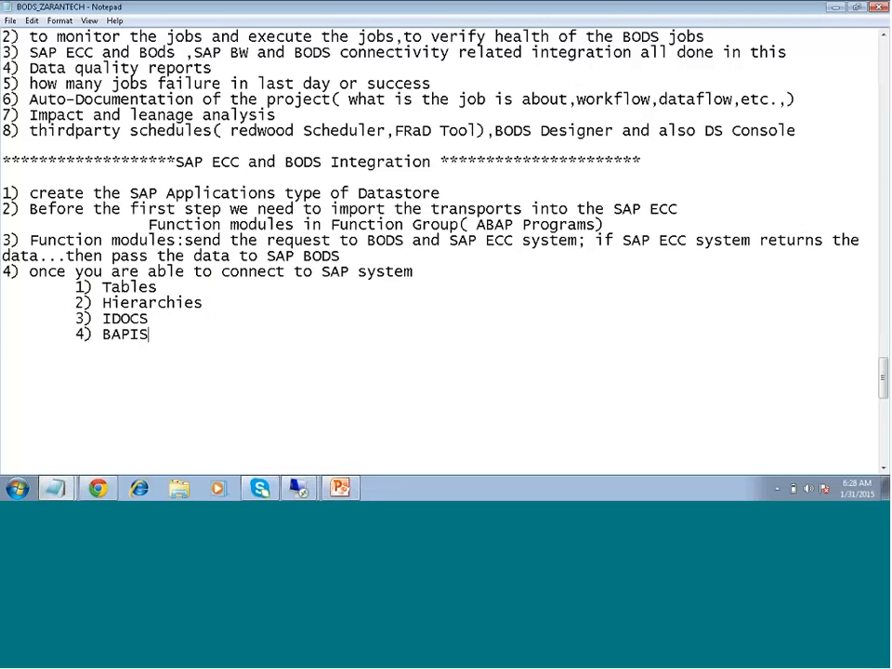
key("Return")
key("Tab")
type("5)functions")
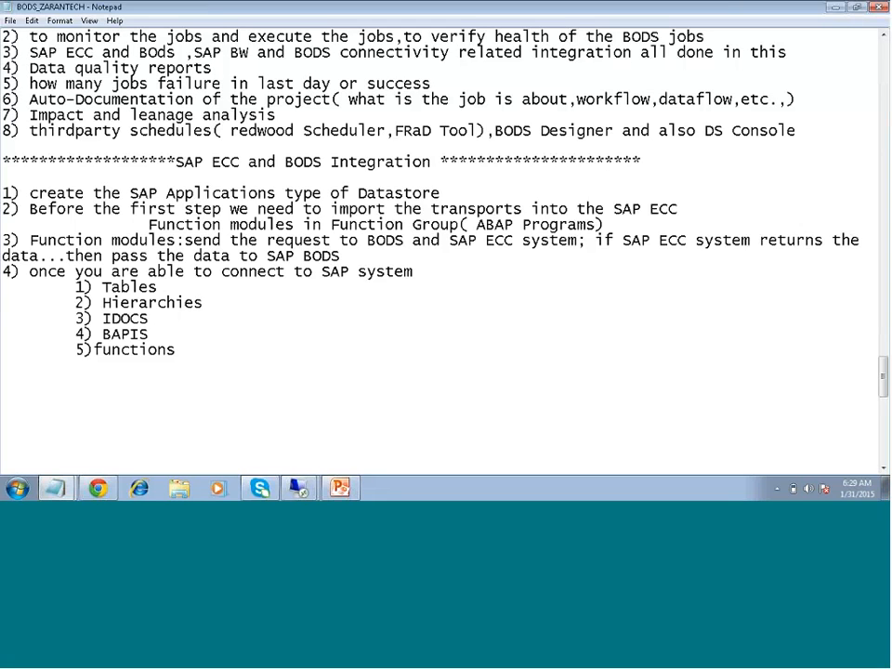
key("Return")
key("Tab")
type("6")
type(")Extracor")
key("BackSpace")
key("BackSpace")
type("to")
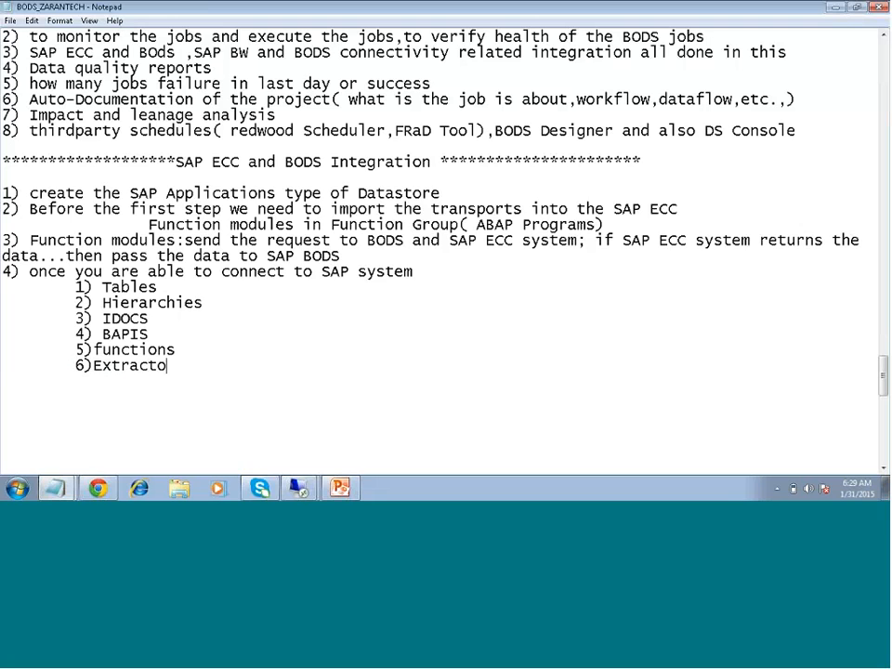
type("rs")
key("Return")
Highlight the BAPIS and functions lines repeatedly, then bring up the remote desktop session list
left_click_drag(177, 349, 94, 332)
left_click(169, 339)
left_click_drag(177, 347, 76, 333)
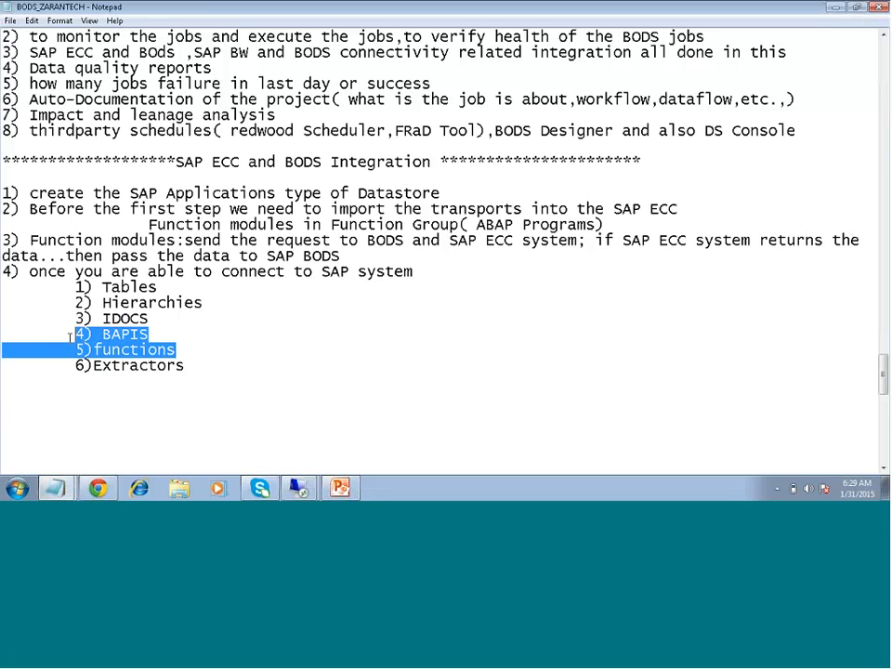
left_click(229, 363)
left_click_drag(175, 349, 74, 333)
left_click(185, 382)
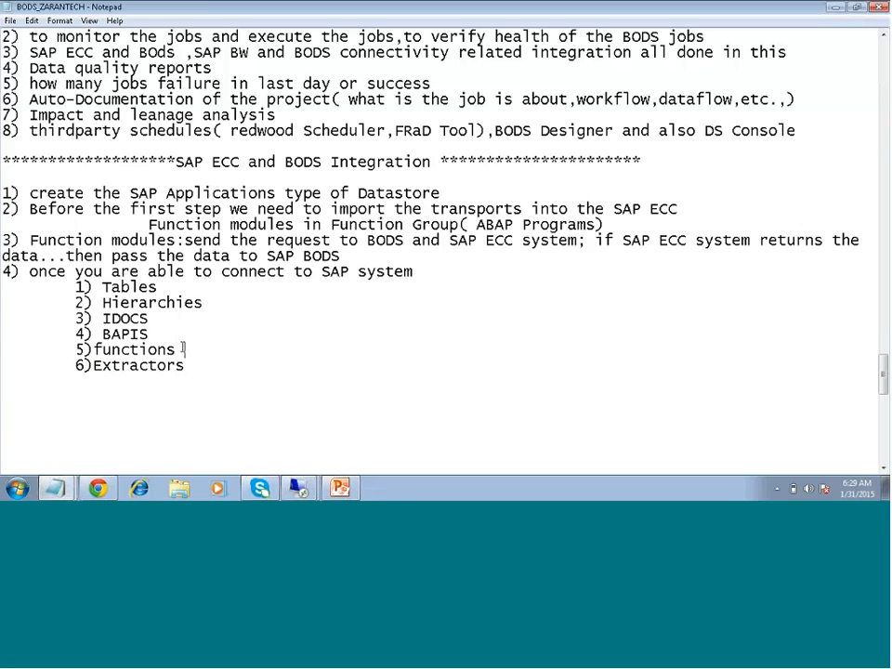
left_click_drag(184, 350, 75, 334)
left_click(209, 373)
left_click(298, 489)
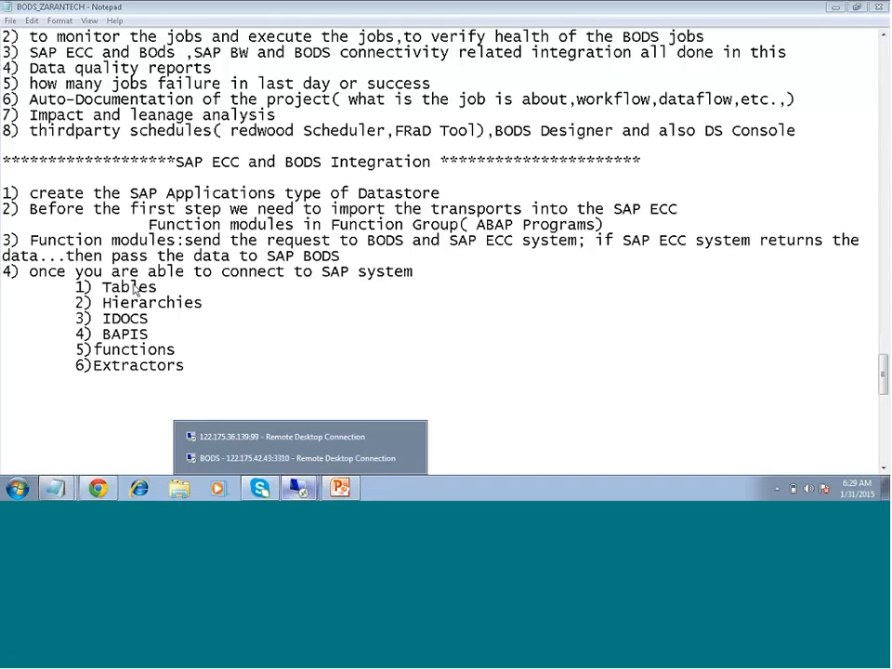
Switch to the remote Designer session and scroll its view up to reveal DSI_ECC in the datastore list
left_click(281, 437)
right_click(179, 319)
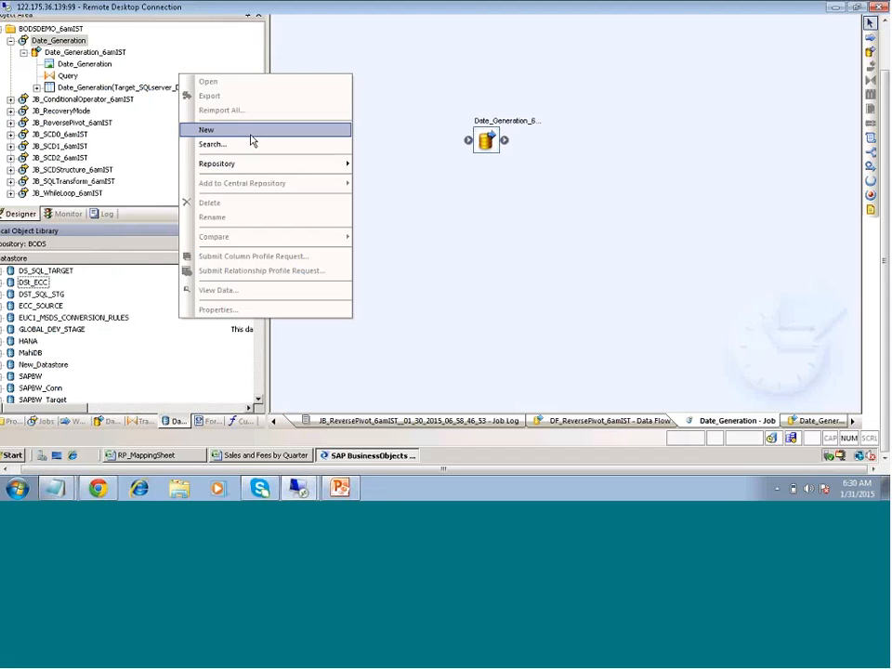
left_click(381, 137)
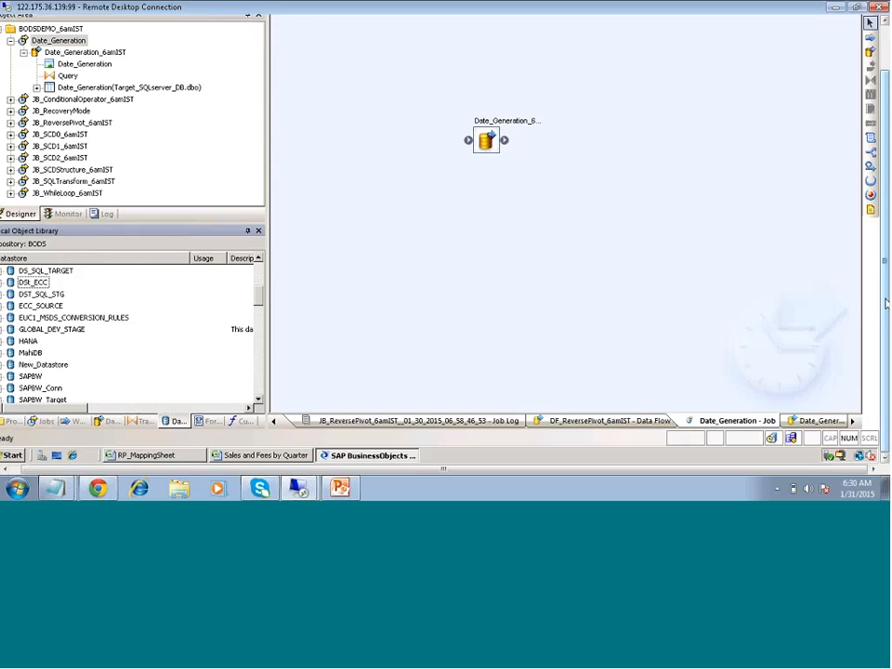
mouse_move(887, 302)
left_mouse_down()
mouse_move(887, 271)
mouse_move(887, 282)
left_mouse_up()
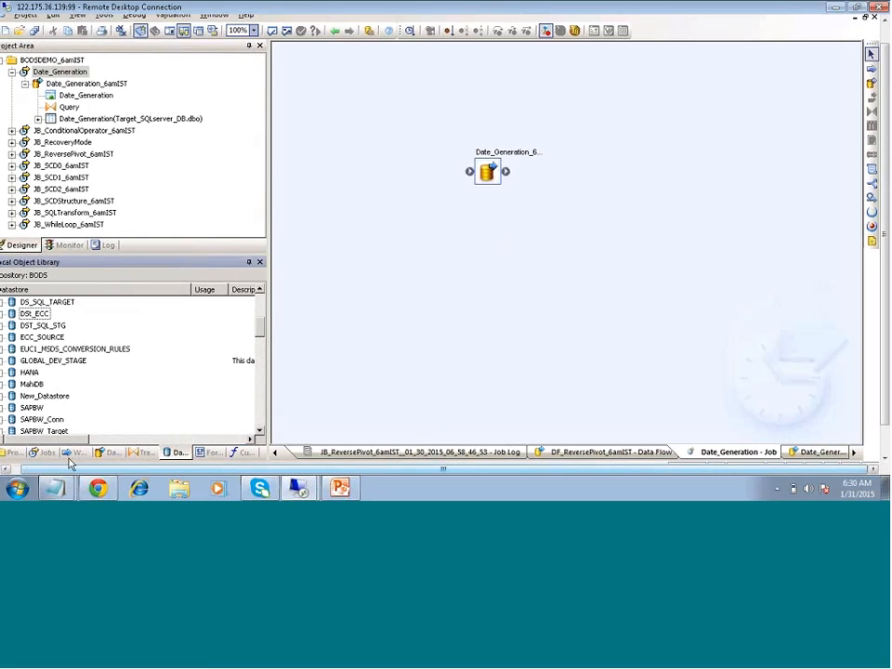
Expand DSI_ECC and select its Extractors, Functions, Hierarchies, IDOCs and Tables categories in turn
left_click(7, 314)
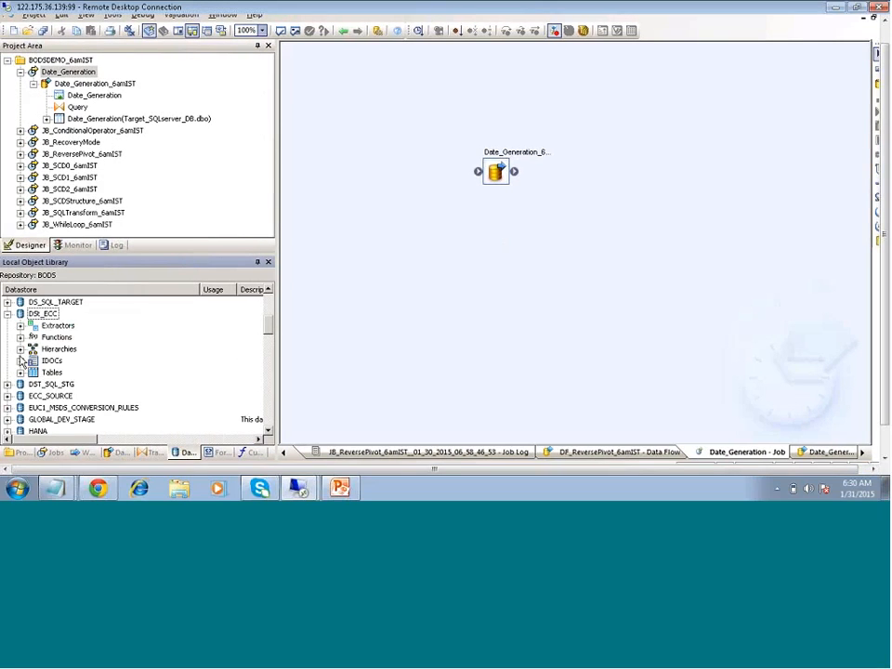
left_click(57, 325)
left_click(57, 338)
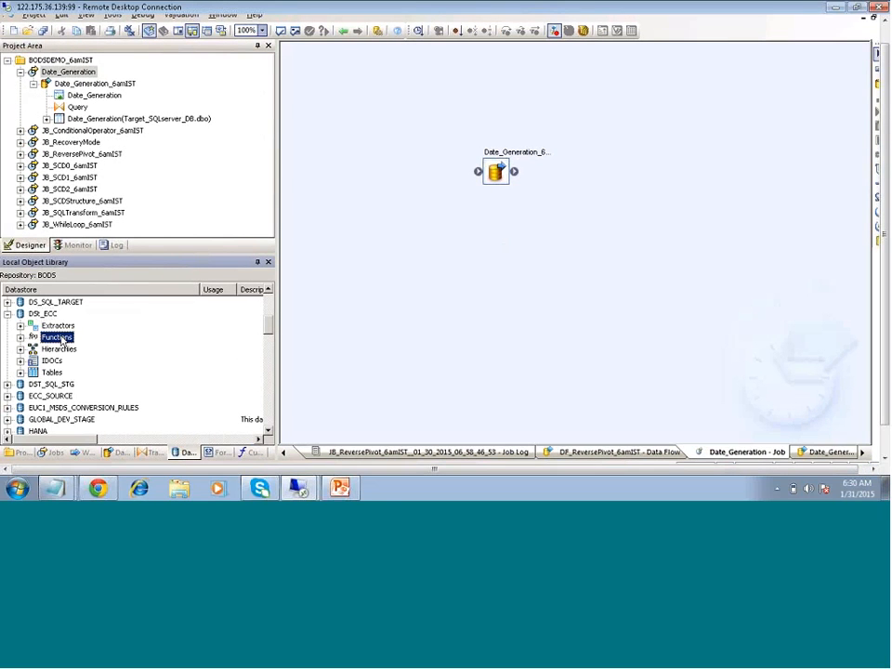
left_click(57, 350)
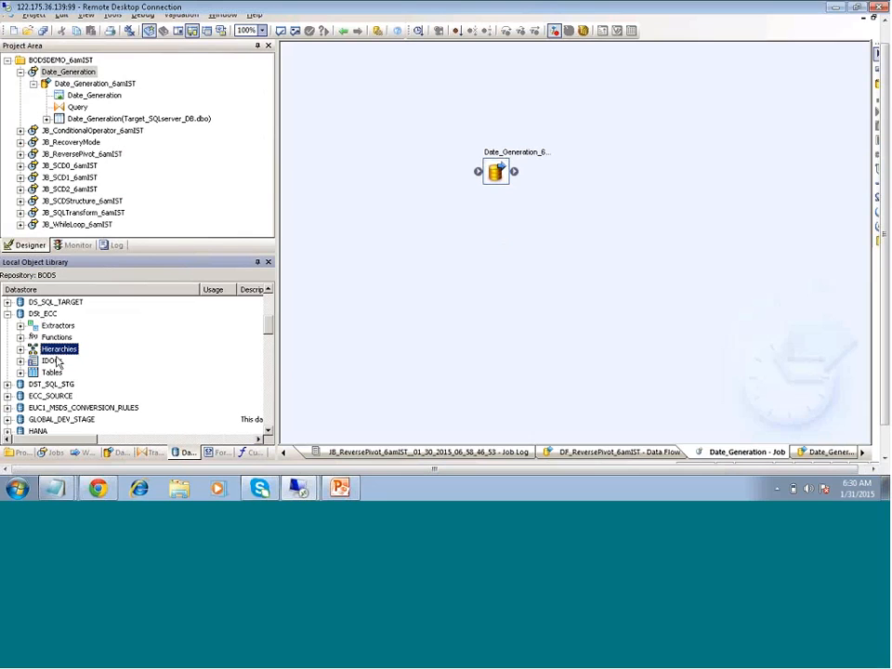
left_click(53, 360)
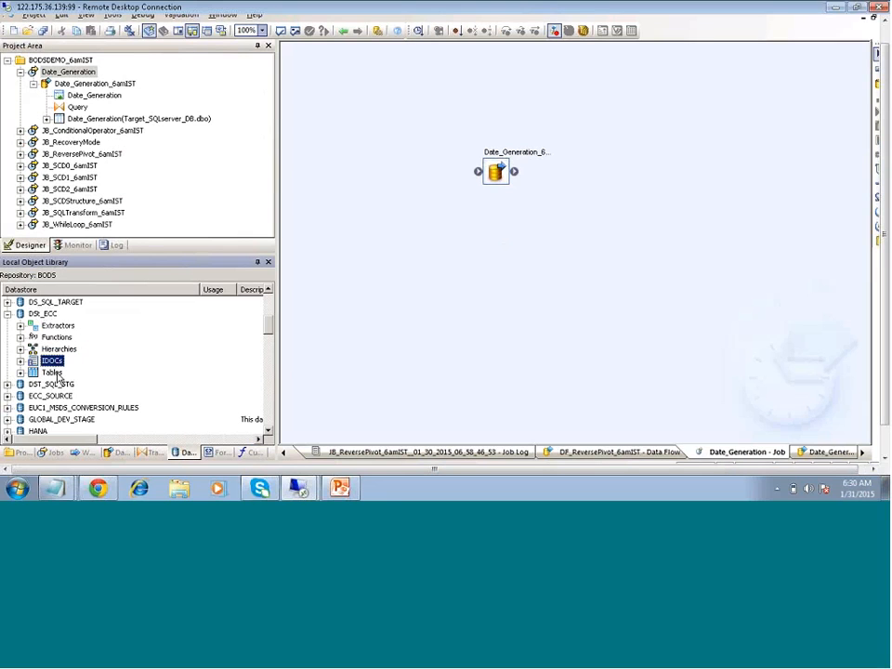
left_click(53, 372)
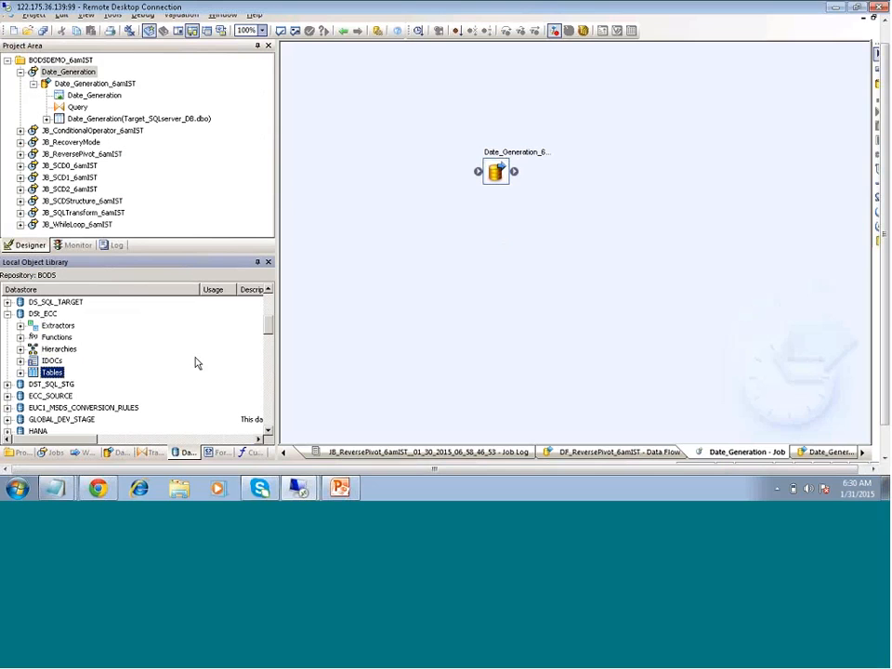
left_click(62, 329)
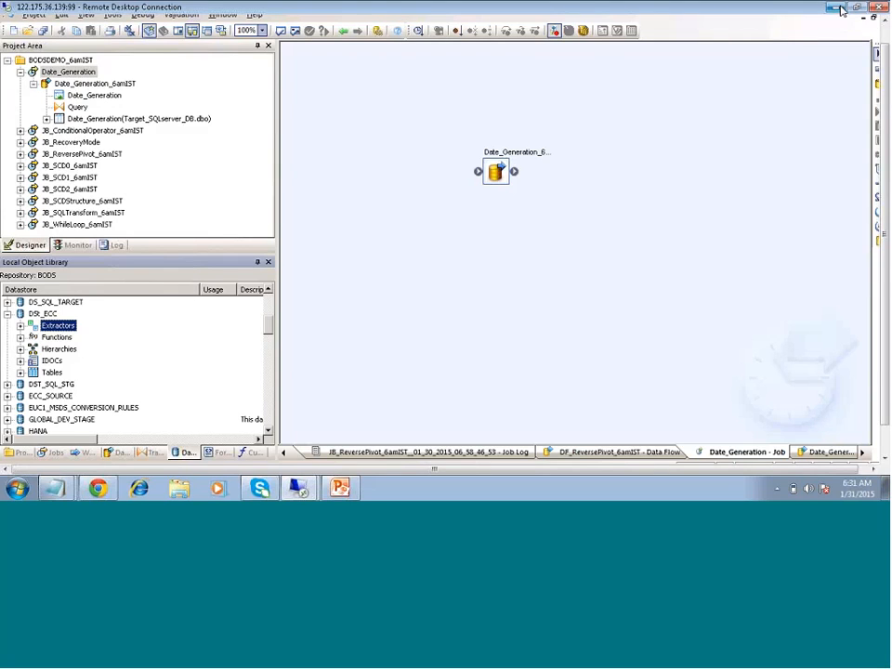
left_click(840, 9)
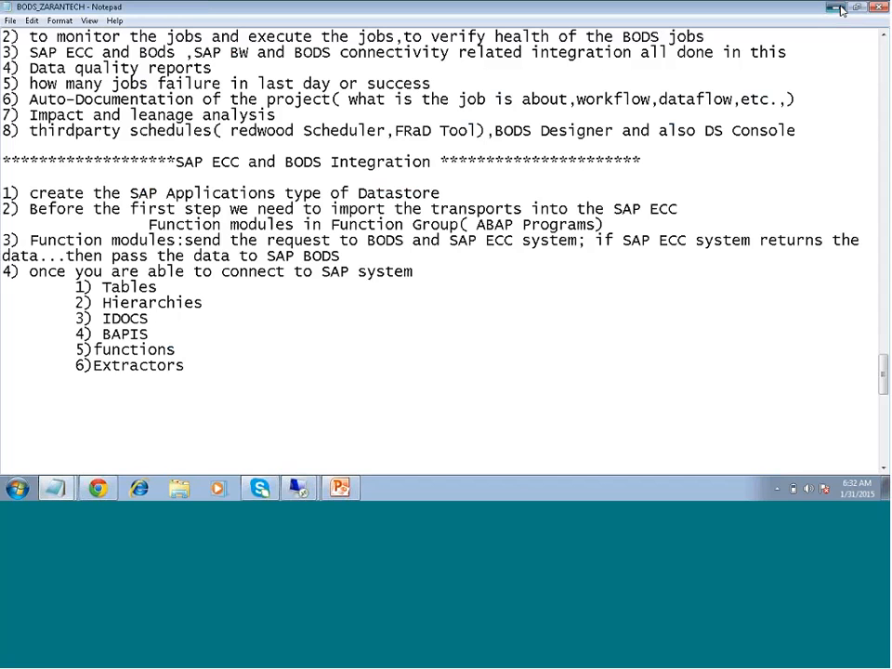
left_click(840, 10)
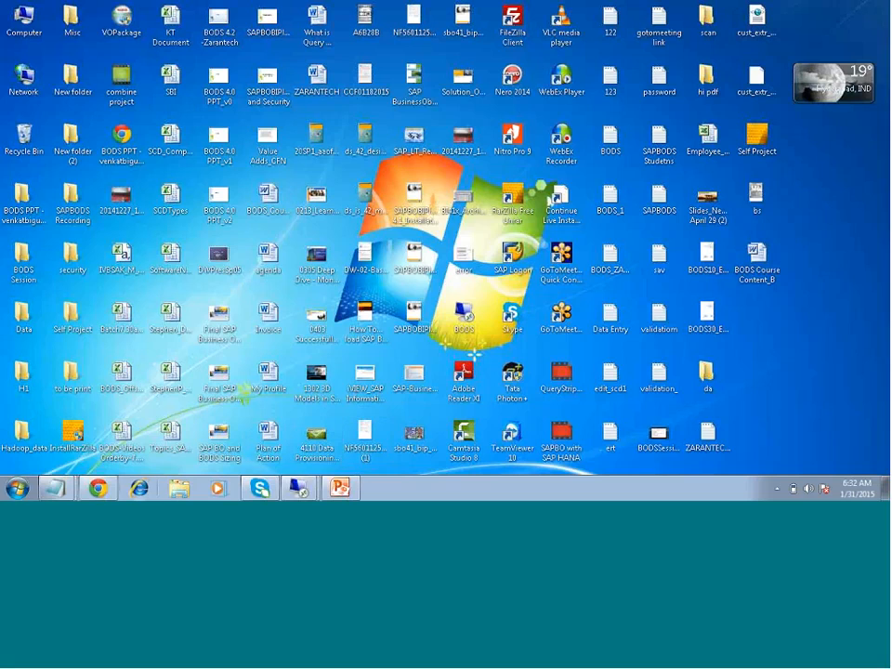
left_click(298, 488)
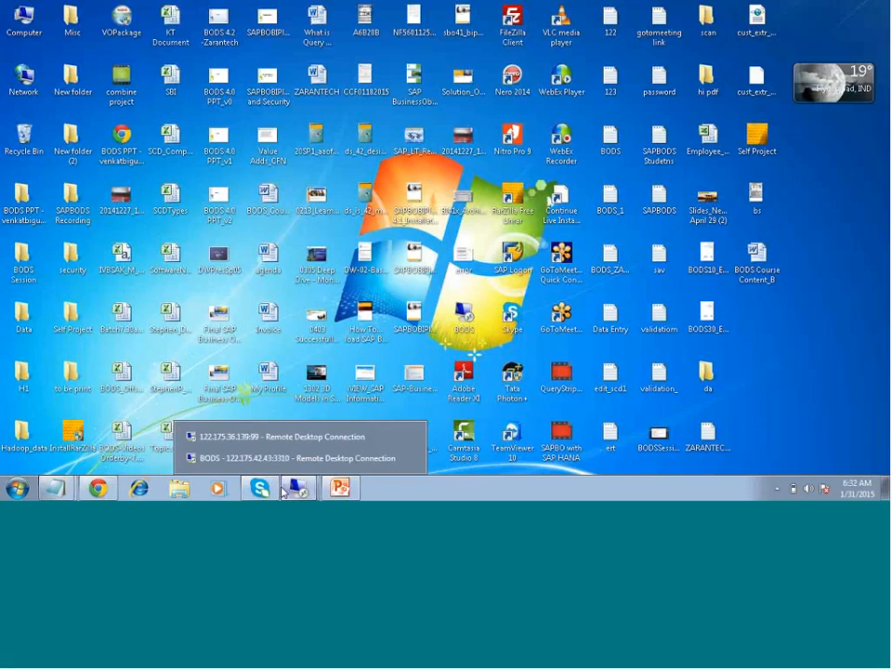
left_click(291, 437)
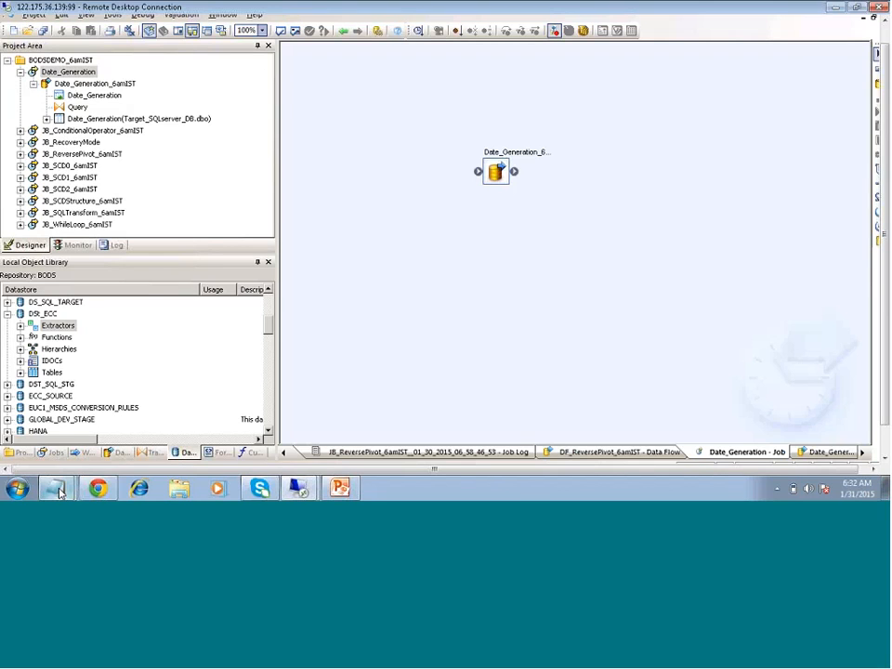
left_click(57, 489)
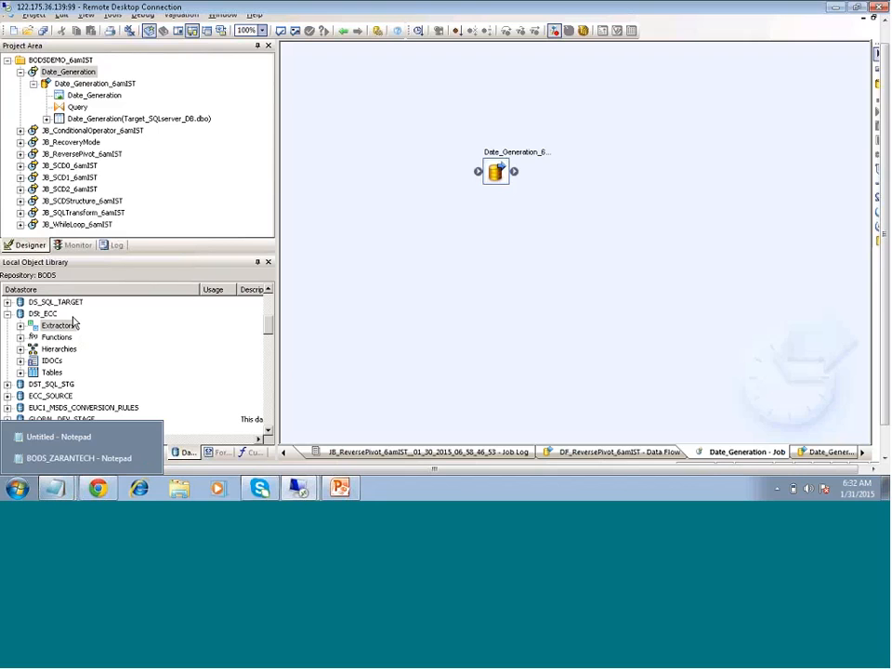
On the second server, log on with the user name and password, choose Repo_MICABOBJ and reset users
mouse_move(298, 487)
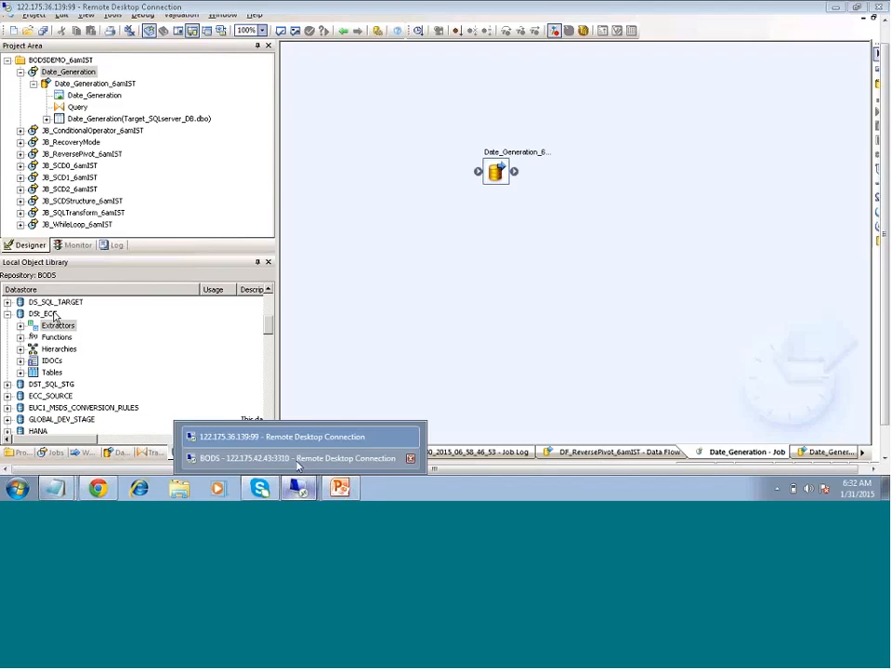
left_click(278, 460)
type("BODS")
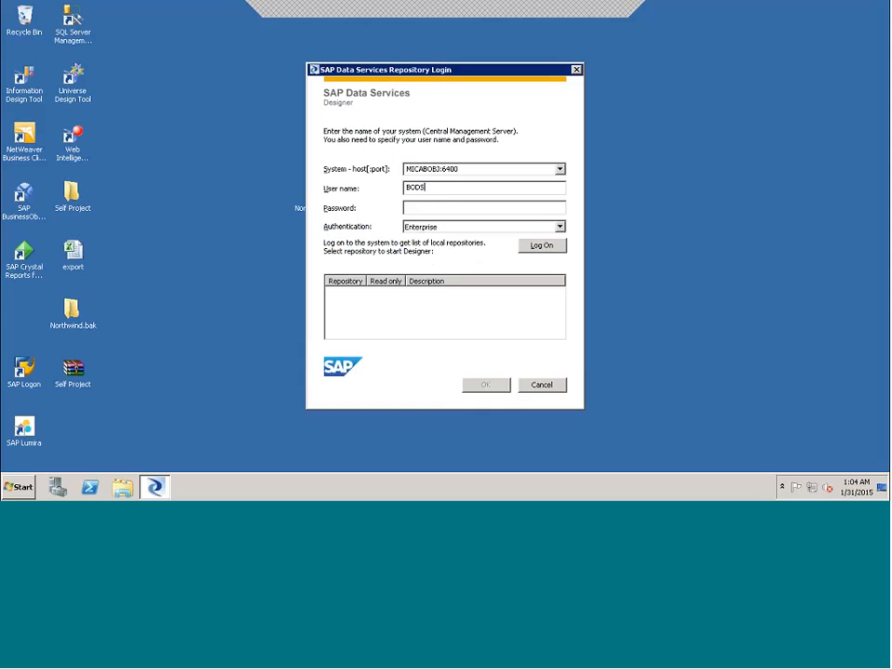
type("USER001")
left_click(435, 212)
type("********")
key("Return")
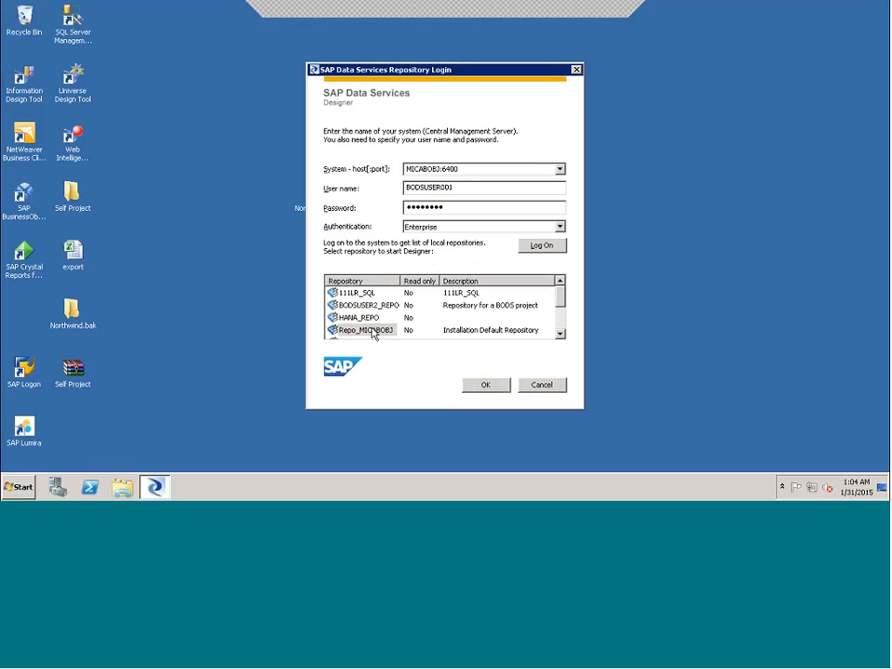
left_click(489, 386)
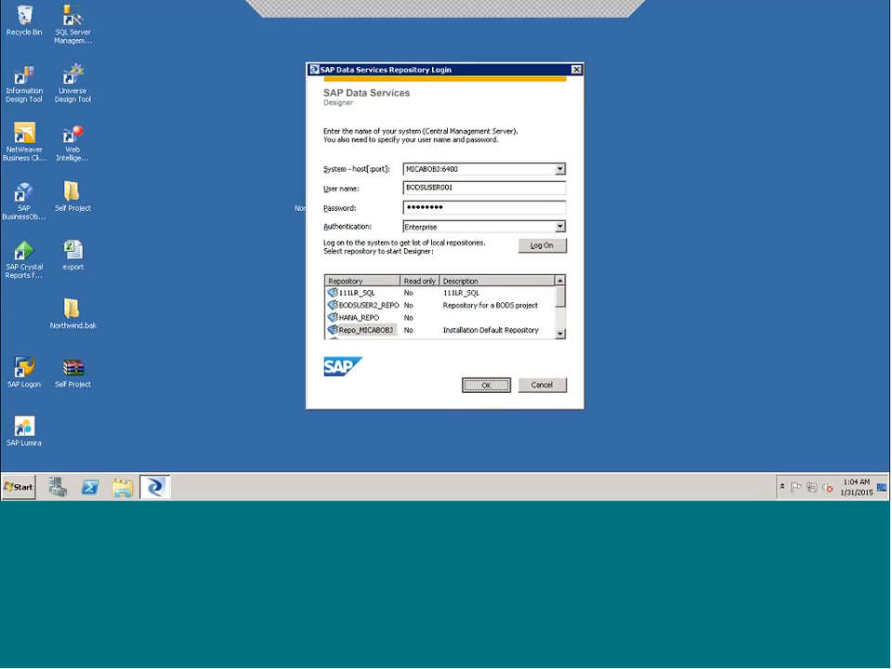
left_click(376, 312)
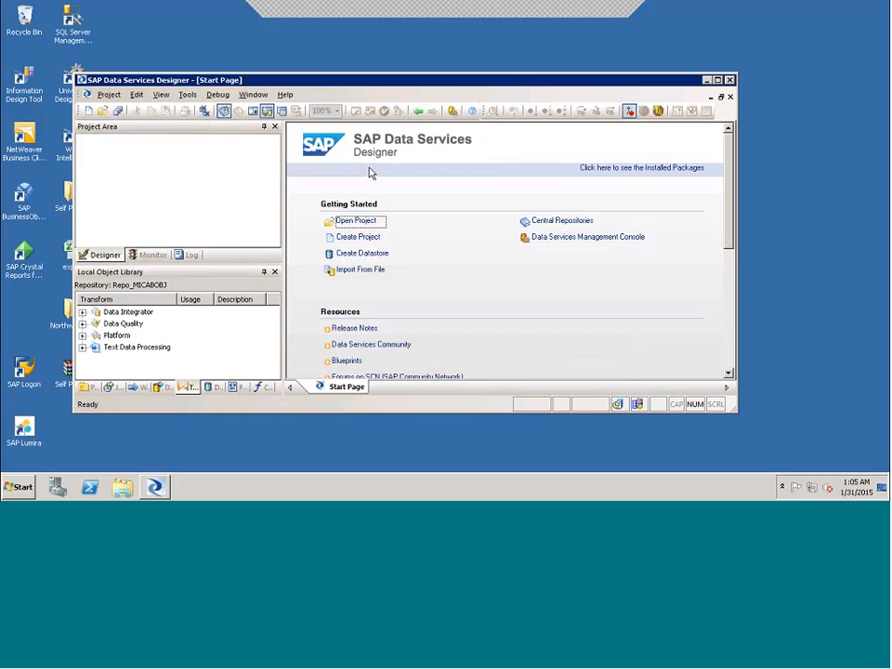
Maximize the Designer and open the BODSDemo_6amIST project
left_click(719, 81)
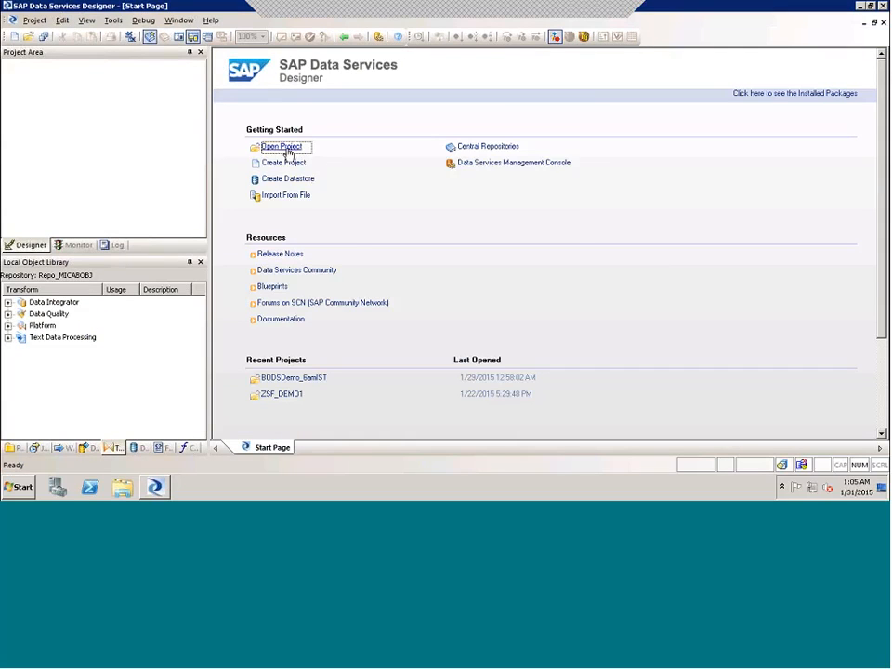
left_click(282, 146)
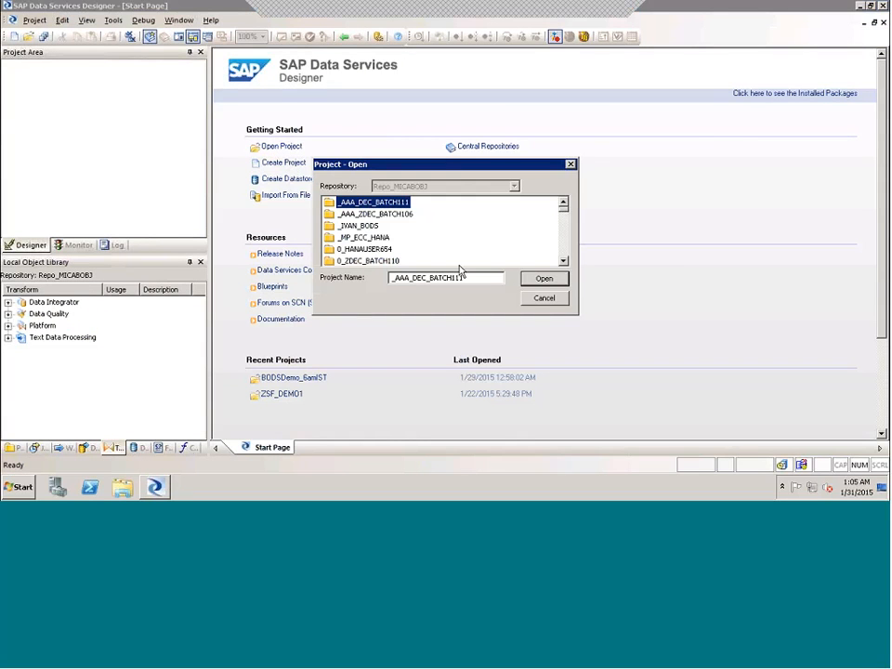
scroll(379, 253, "down", 2)
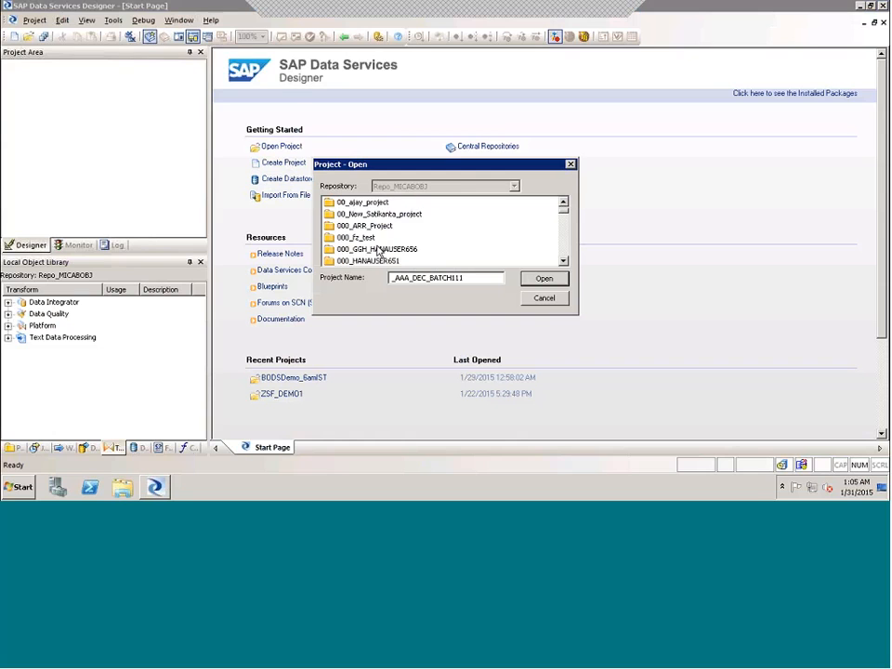
scroll(380, 251, "down", 8)
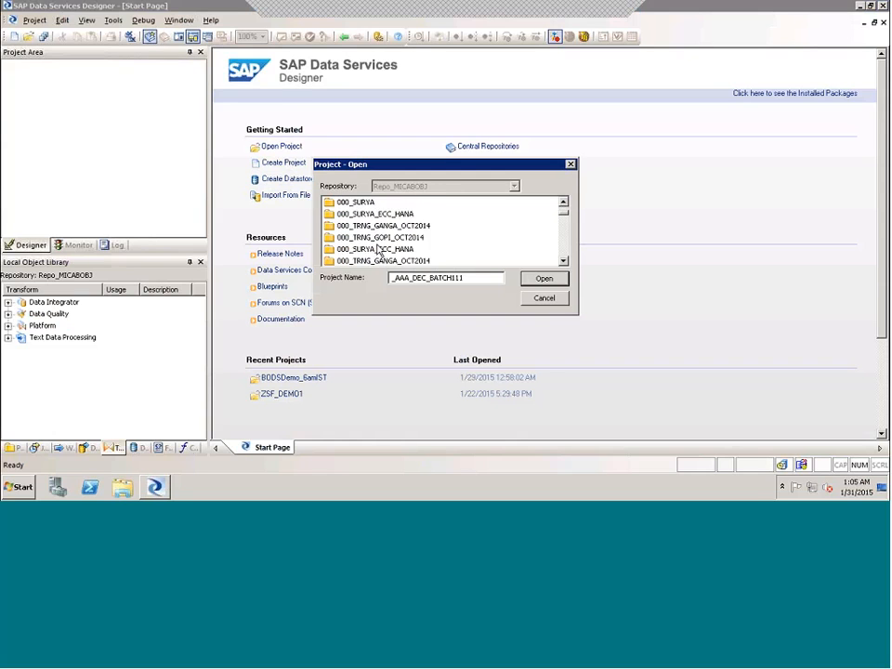
scroll(377, 246, "down", 8)
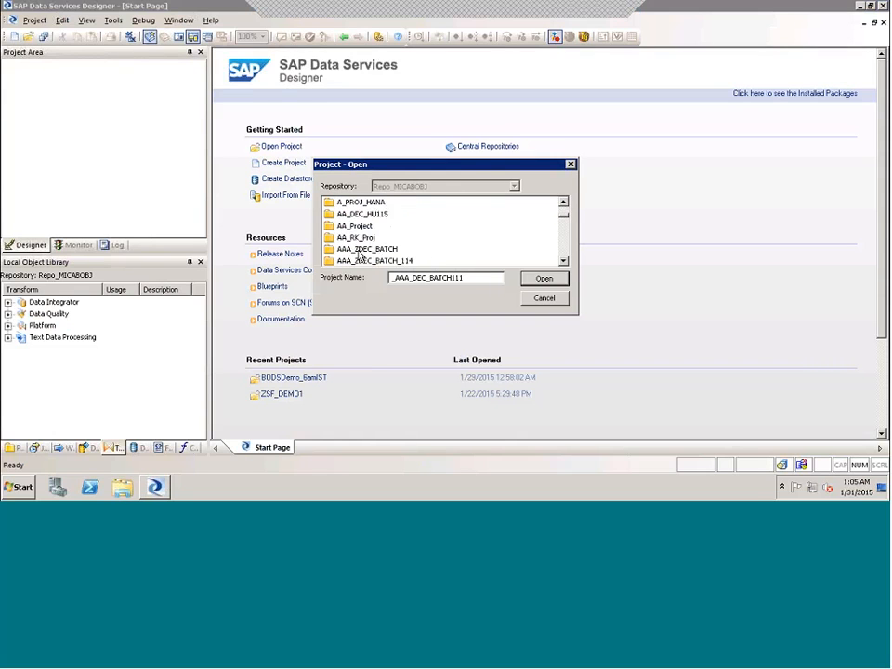
left_click(354, 250)
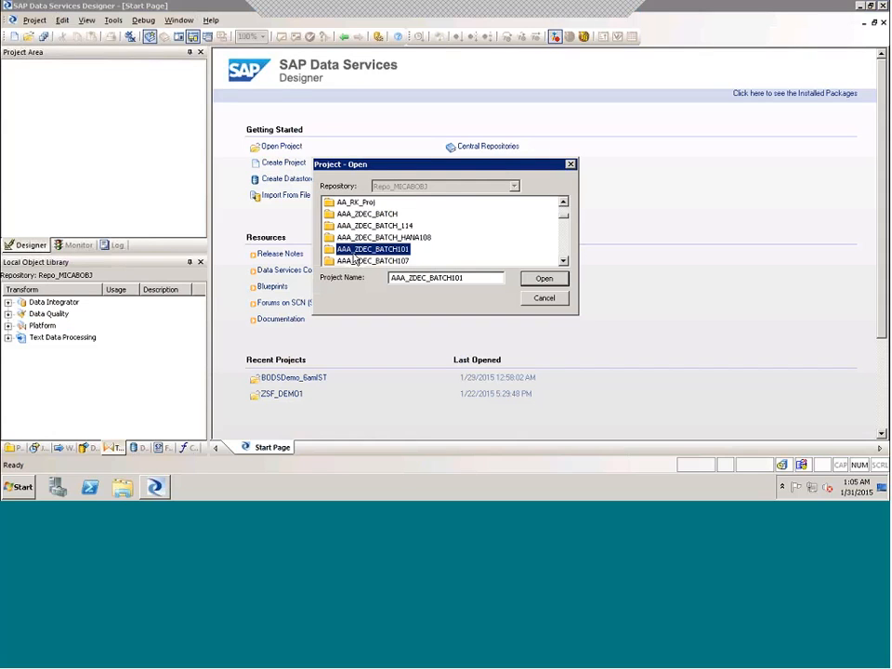
key("b")
scroll(354, 255, "down", 2)
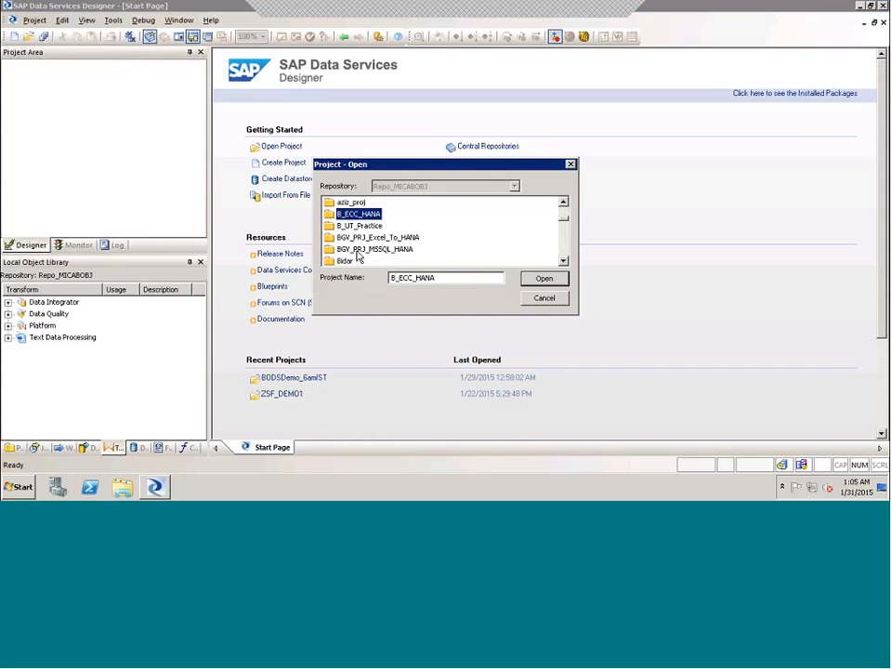
left_click(367, 238)
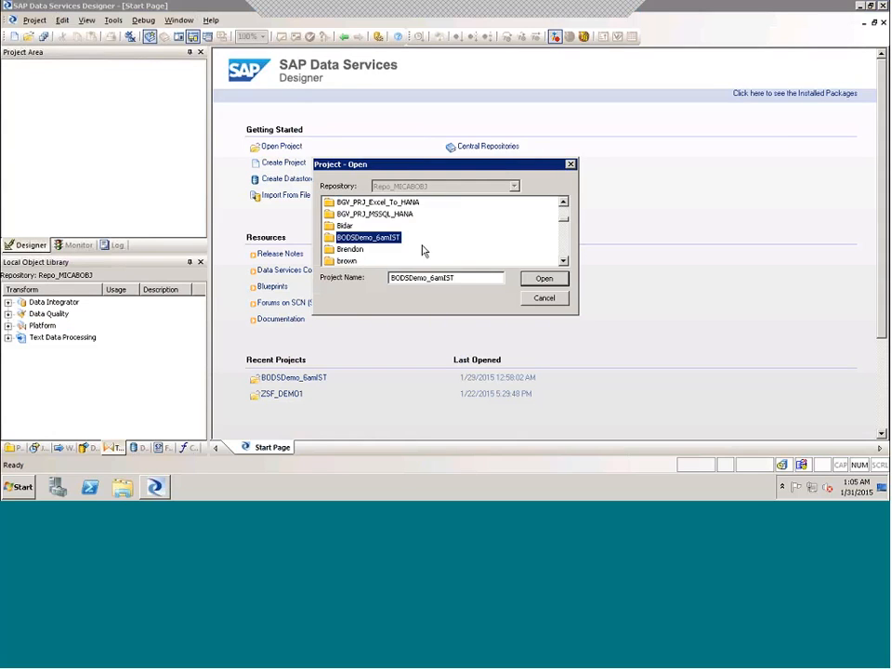
left_click(543, 279)
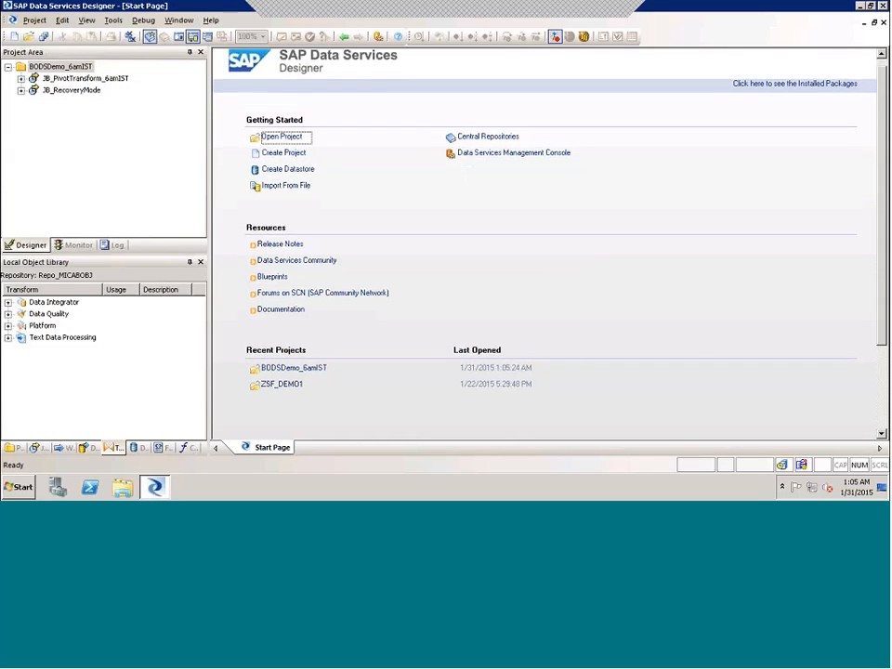
Toggle the Local Object Library between Datastores and File Formats, ending on Datastores
scroll(544, 244, "down", 1)
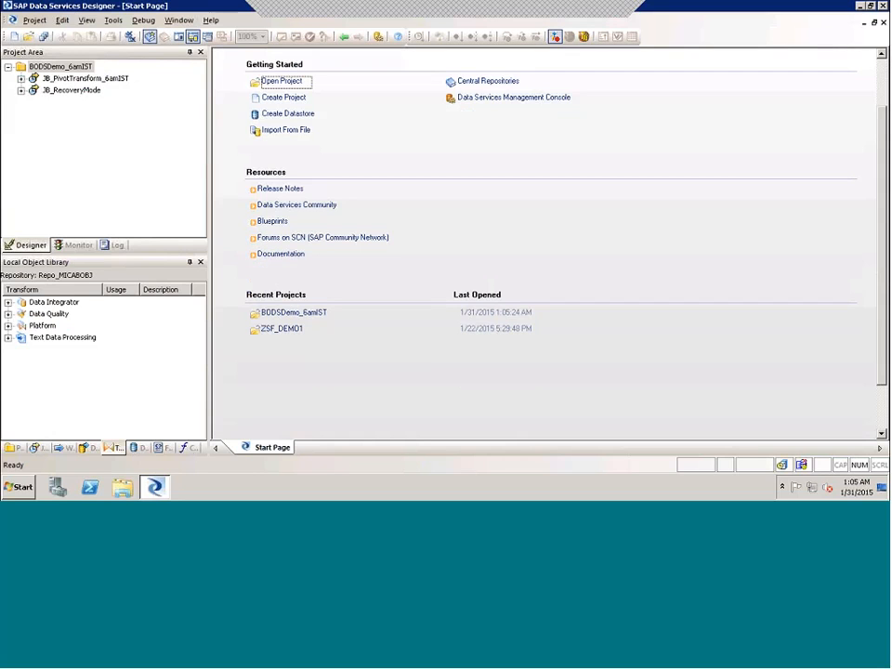
scroll(242, 185, "down", 1)
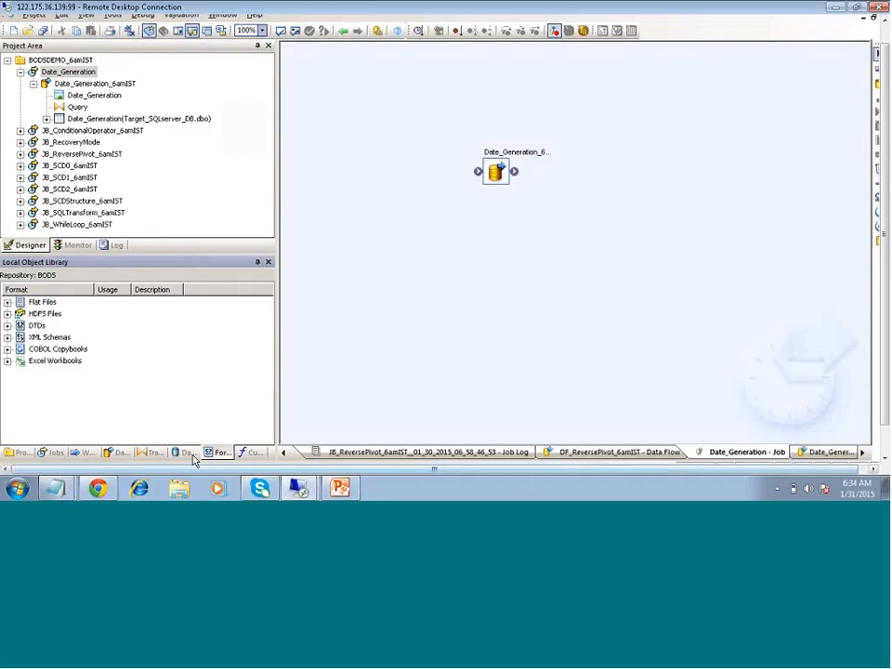
left_click(195, 453)
left_click(208, 454)
left_click(174, 452)
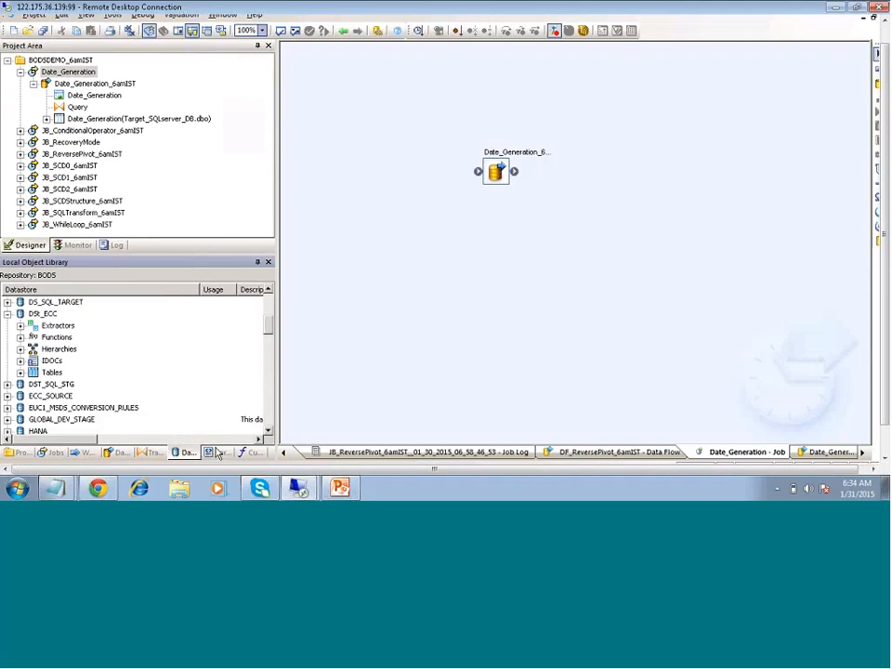
left_click(215, 452)
left_click(182, 452)
left_click(223, 454)
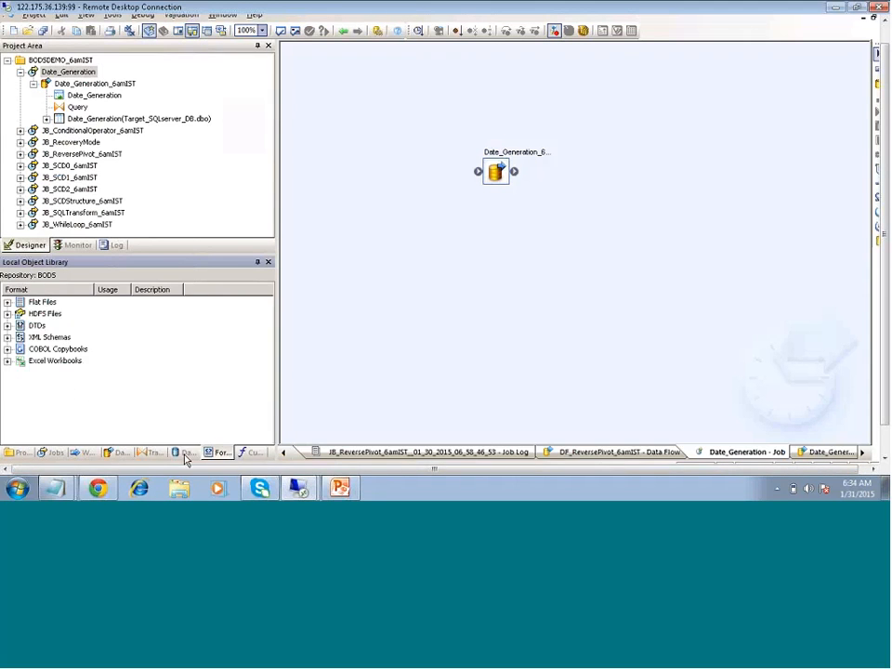
left_click(184, 453)
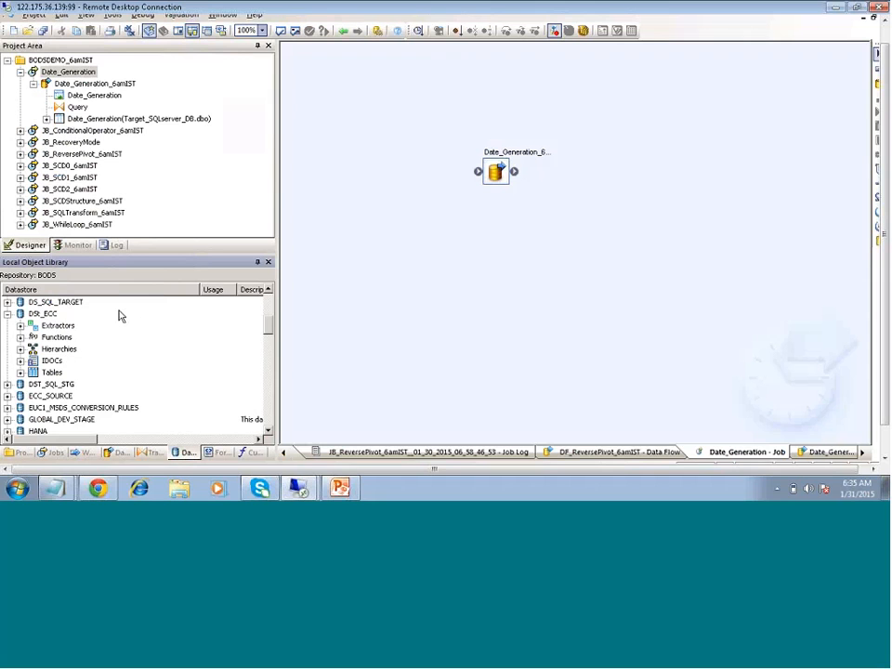
Create a new datastore named SAPECC_Conn and set its Datastore type to SAP Applications
right_click(153, 319)
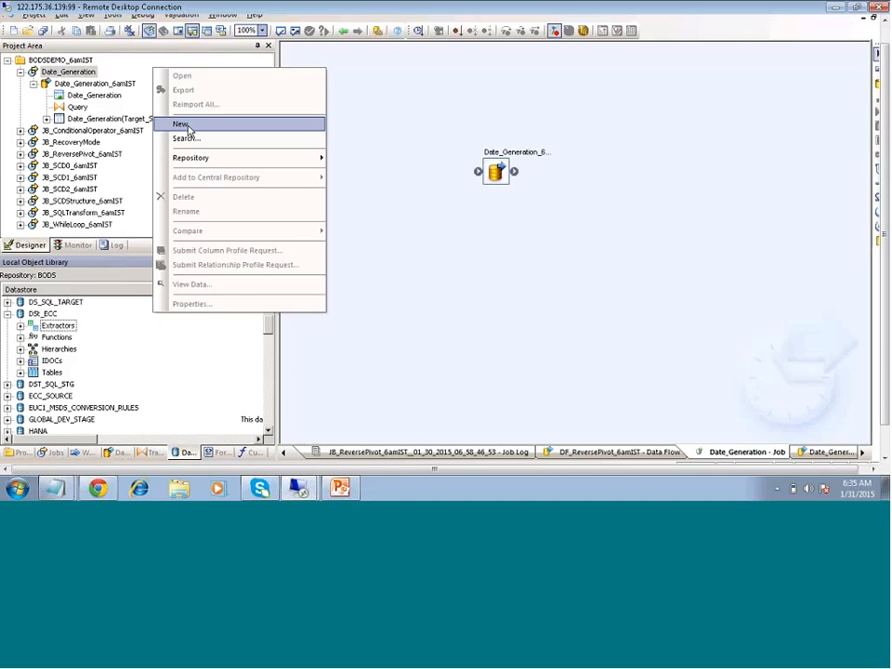
left_click(188, 130)
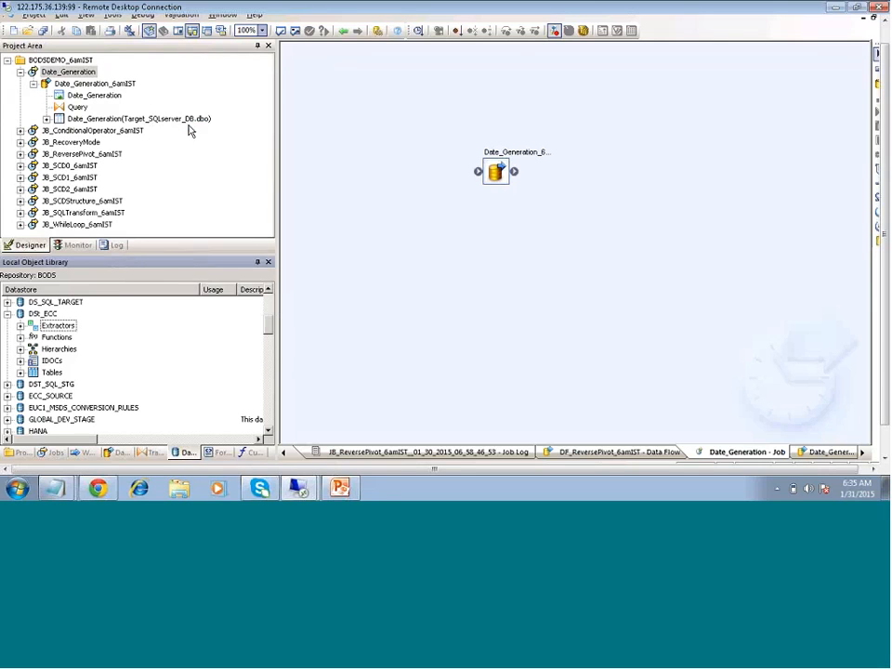
type("SAP")
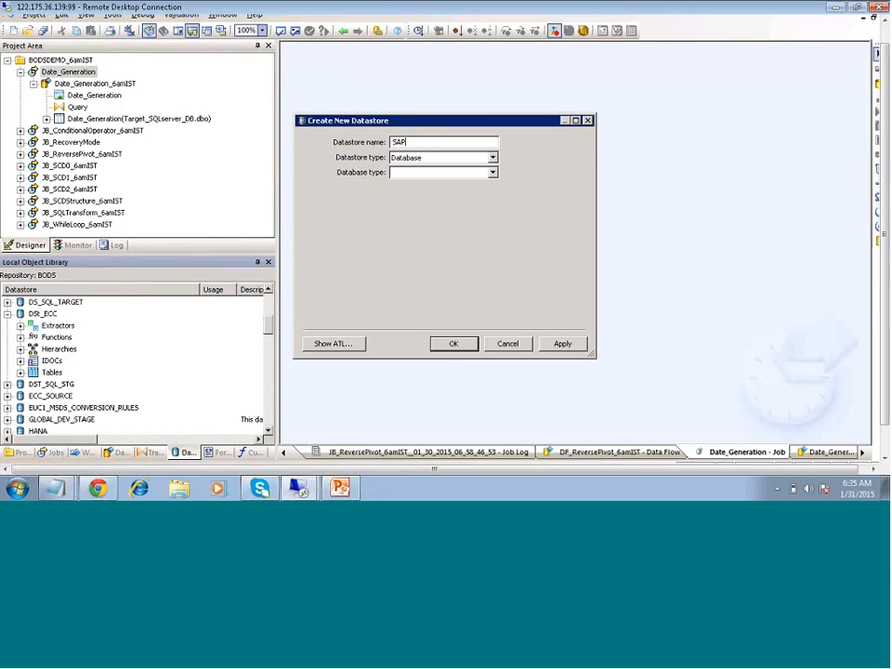
type("ECC_Conn")
left_click(491, 158)
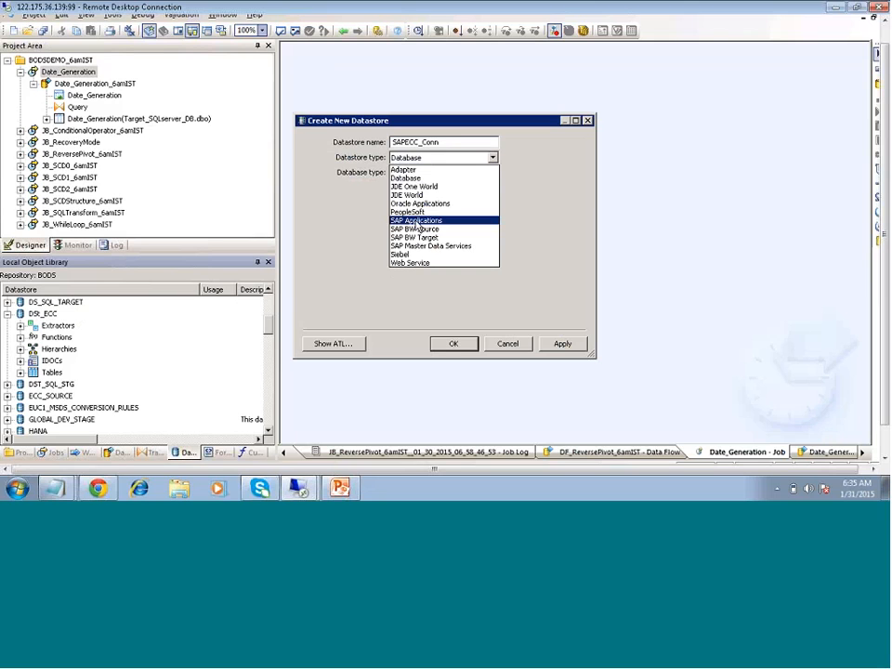
left_click(418, 223)
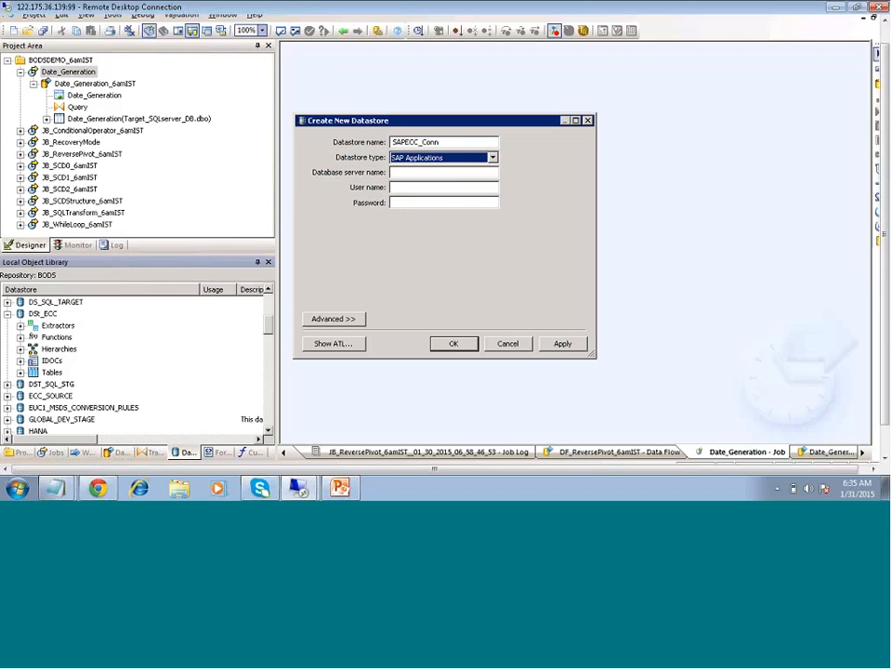
Enter visuinfoehp6 as the database server name, then fill in the SAP user name and password
left_click(426, 171)
type("visun")
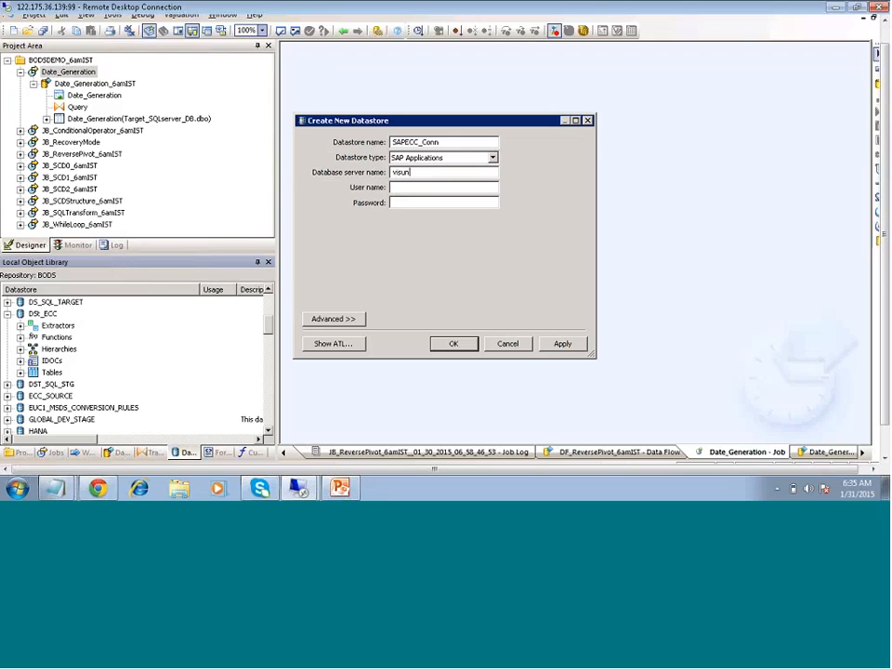
key("BackSpace")
type("infoehp6")
left_click(423, 187)
type("sapuser14")
key("Tab")
type("***********")
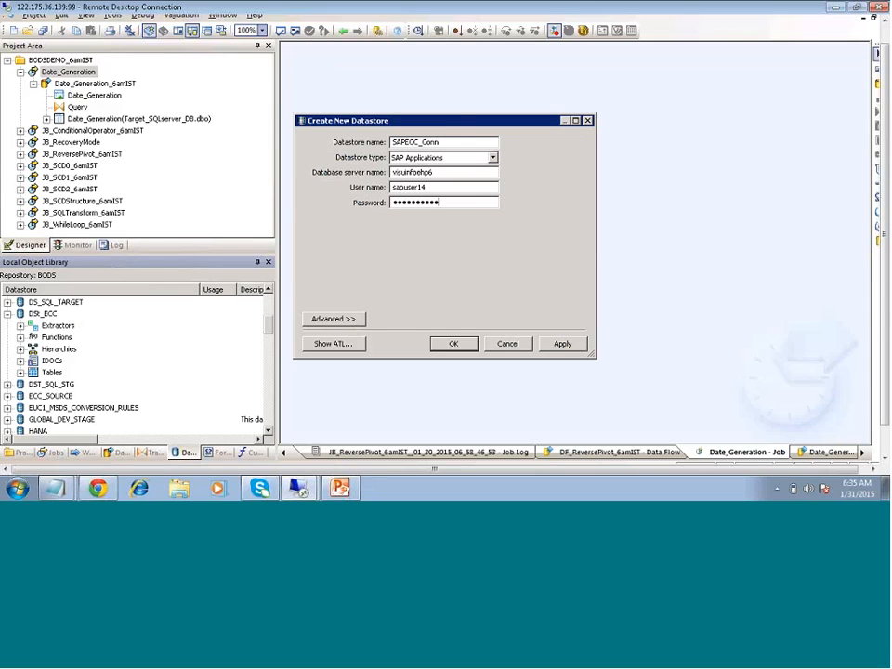
Expand the datastore's advanced settings and scroll through the SAP options grid
left_click(342, 319)
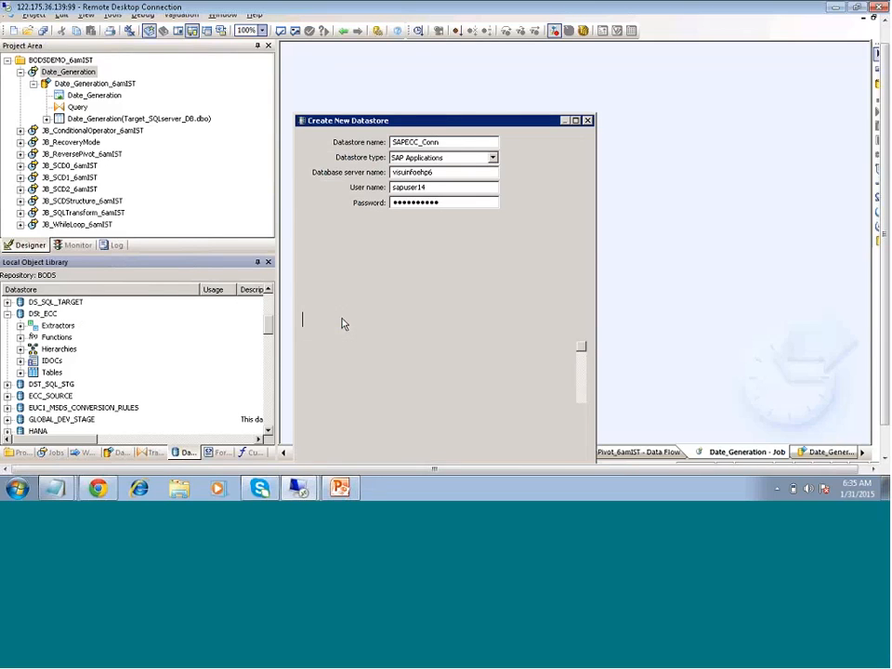
left_click_drag(510, 127, 507, 61)
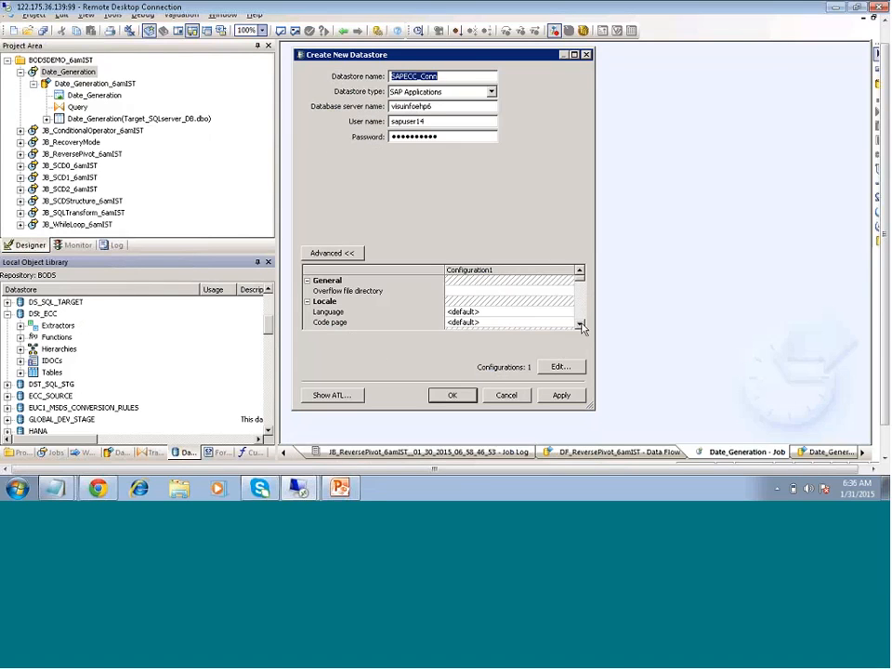
left_click(580, 324)
left_click(580, 324)
left_click(580, 324)
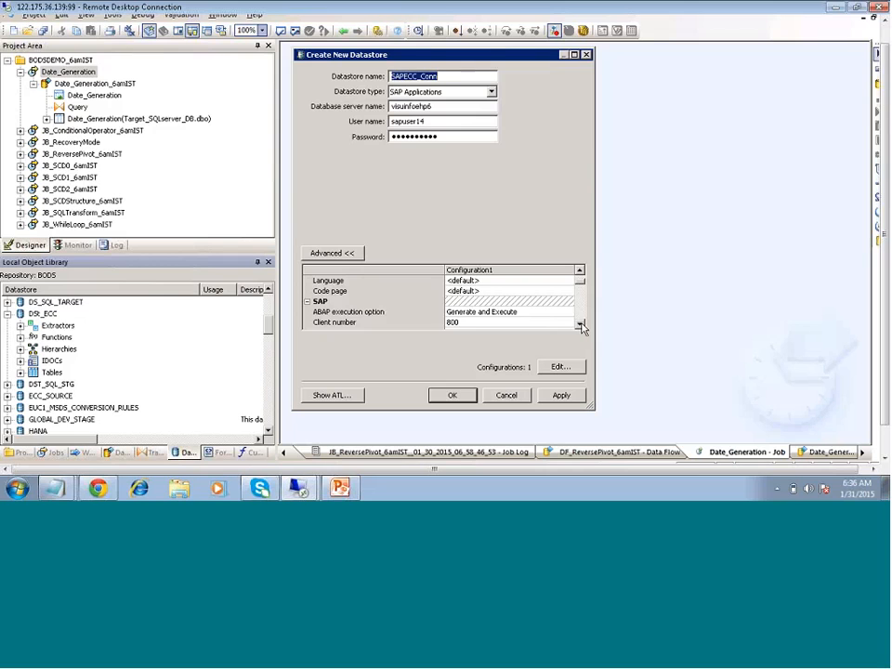
left_click(580, 324)
left_click(580, 270)
left_click(580, 270)
left_click(580, 270)
left_click(580, 270)
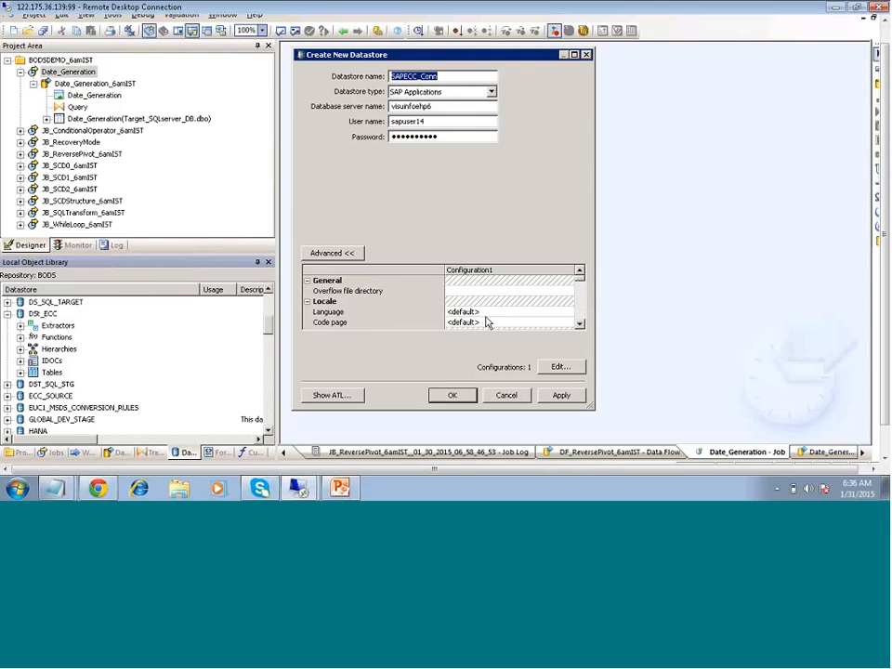
left_click(332, 253)
left_click(335, 253)
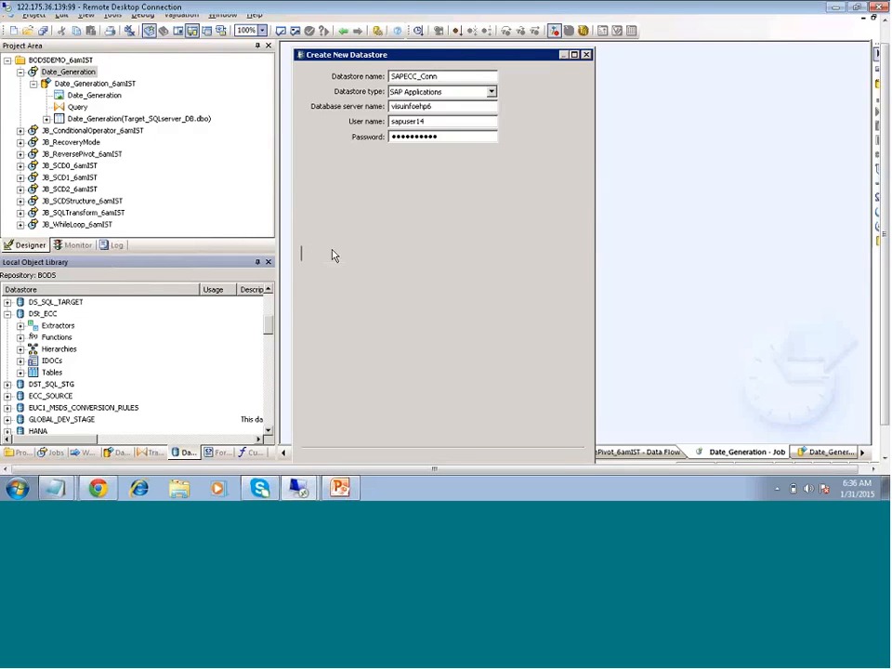
left_click(580, 392)
left_click(580, 393)
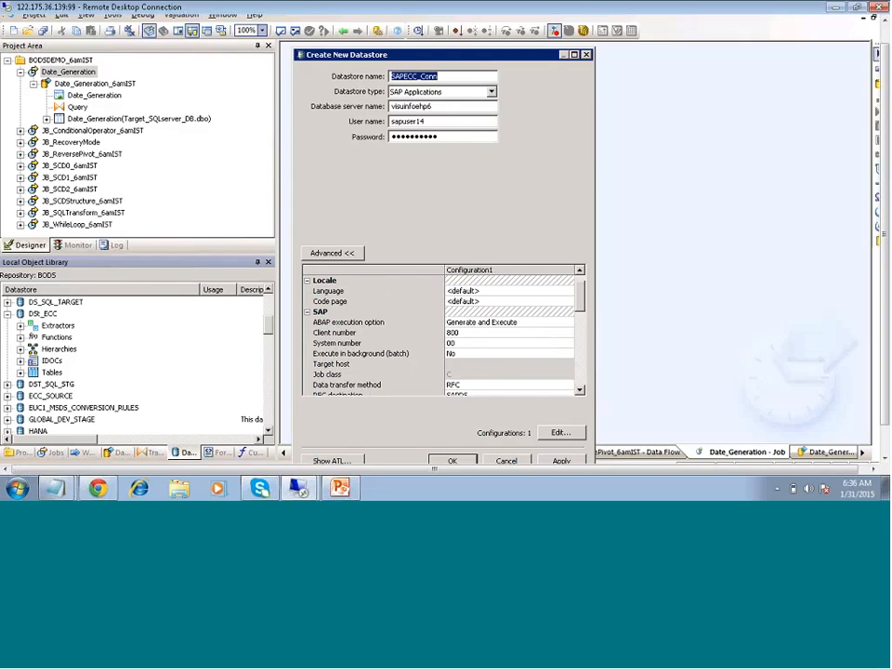
Keep Generate and Execute as the ABAP execution option and confirm client 800, system 00
left_click(520, 323)
left_click(519, 323)
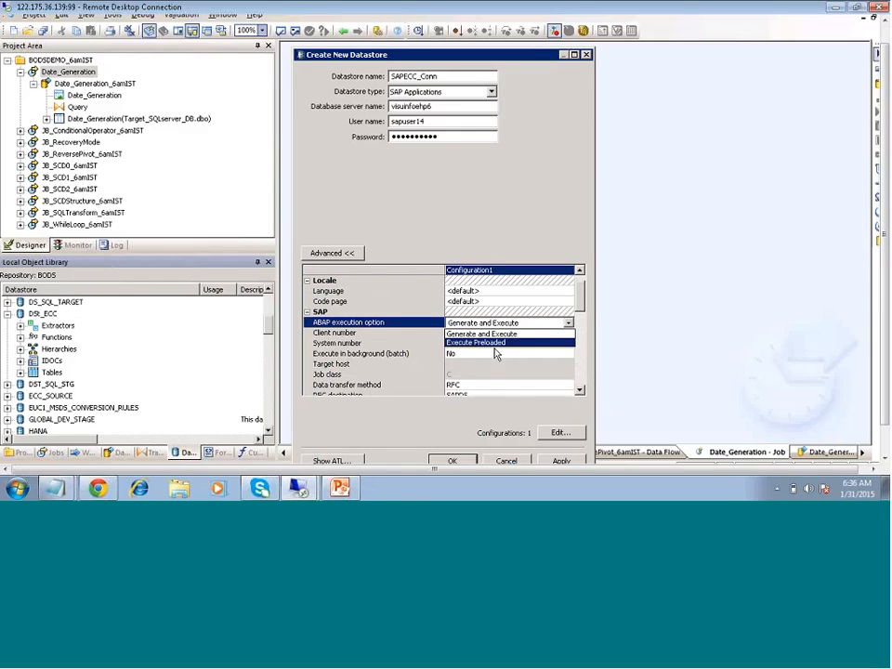
left_click(395, 430)
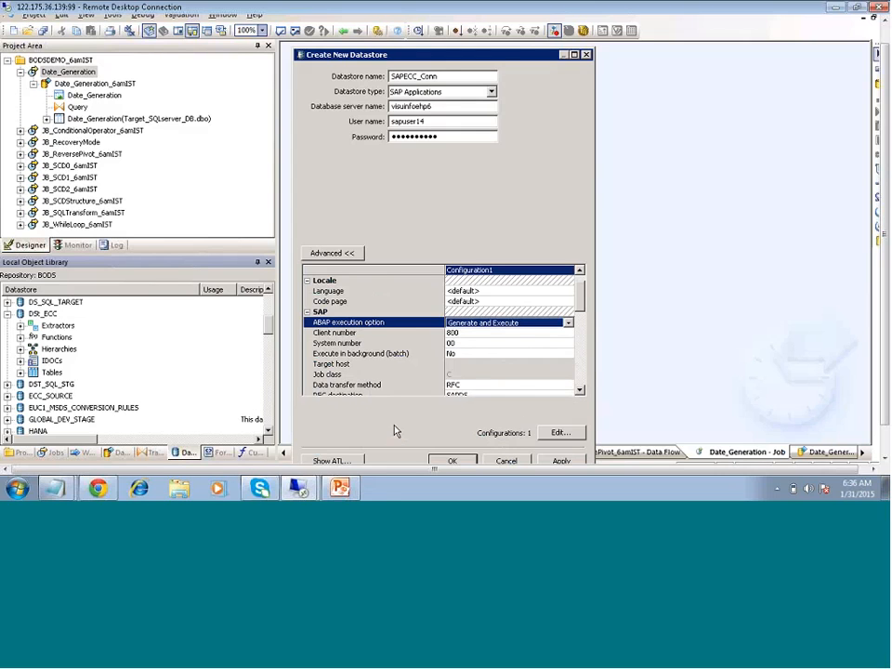
left_click(455, 333)
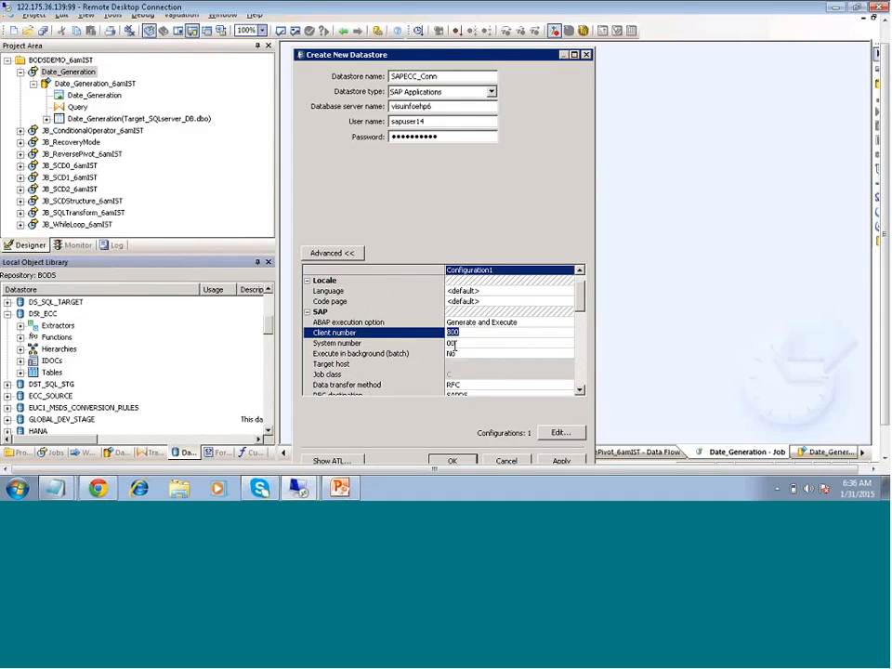
left_click(450, 343)
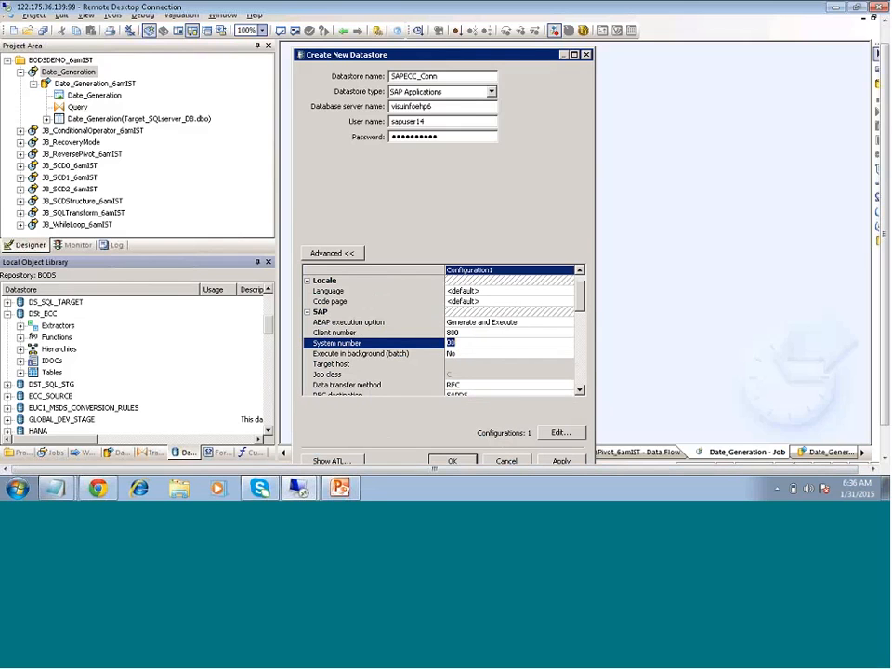
Scroll down the grid to show the Data transfer method choices
left_click(578, 388)
left_click(578, 389)
left_click(578, 389)
left_click(578, 389)
left_click(578, 388)
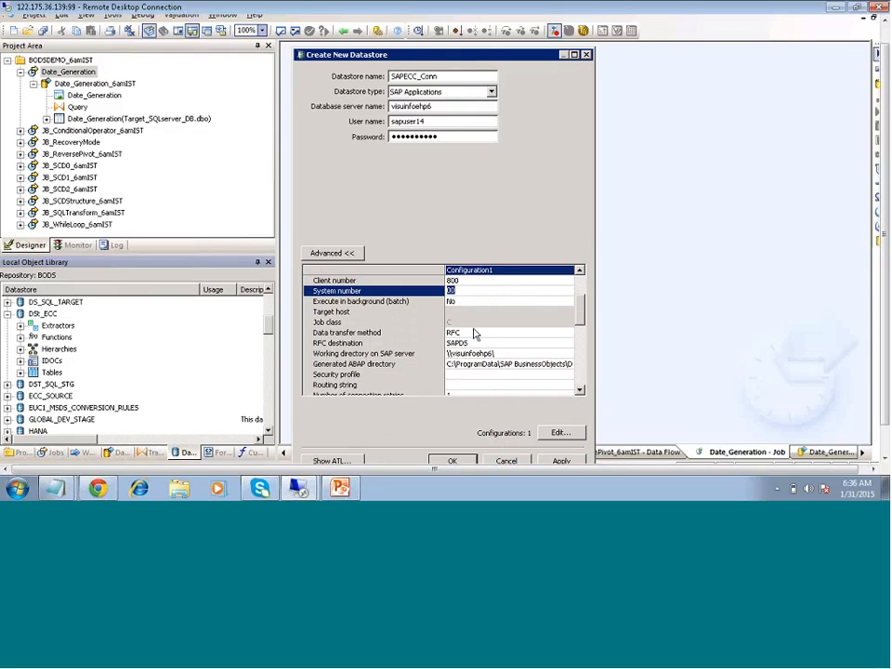
left_click(483, 335)
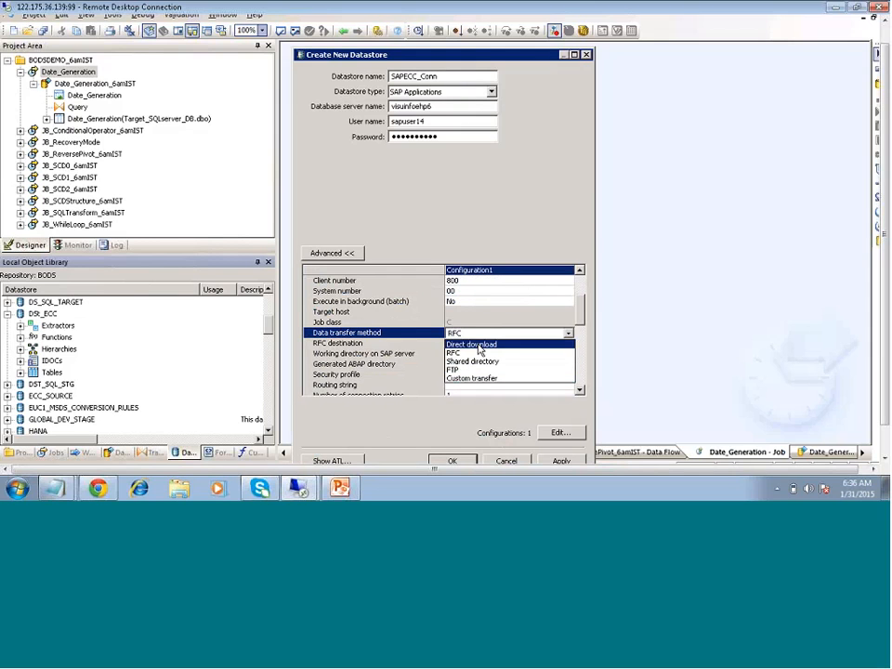
Cycle the transfer method through Direct download, RFC, Shared directory and FTP, ending on Custom transfer
left_click(477, 344)
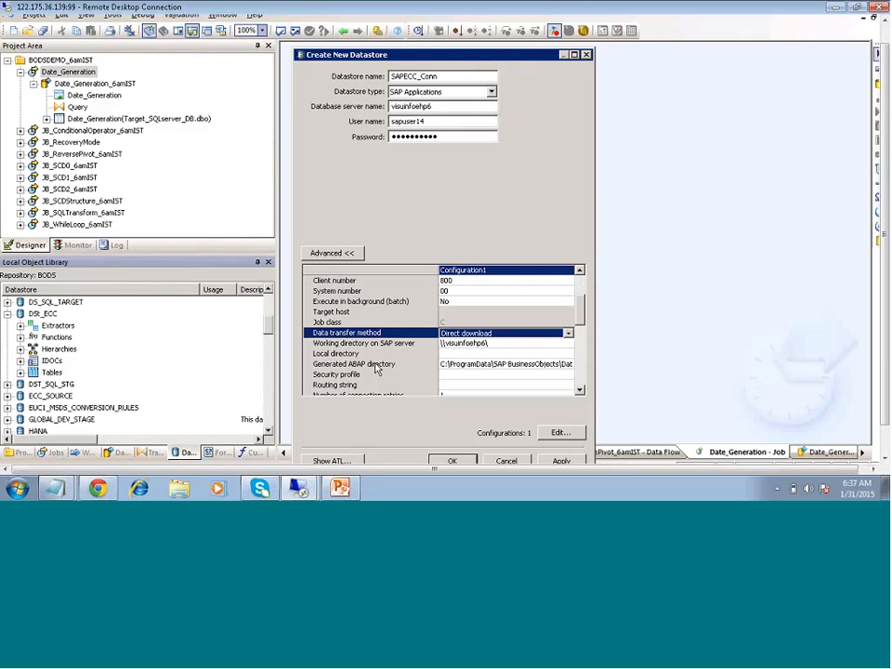
left_click(567, 334)
left_click(446, 354)
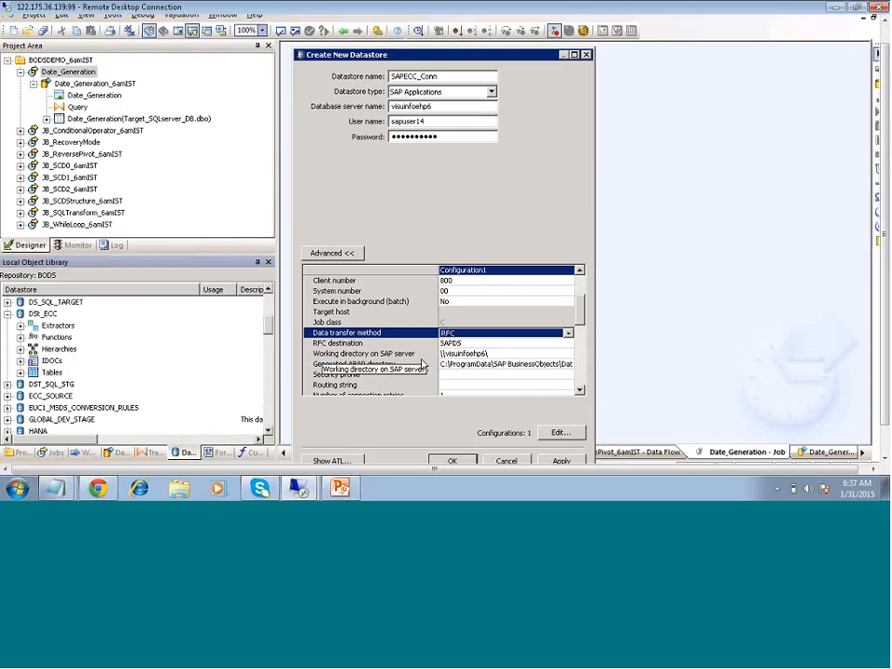
left_click(546, 334)
left_click(472, 362)
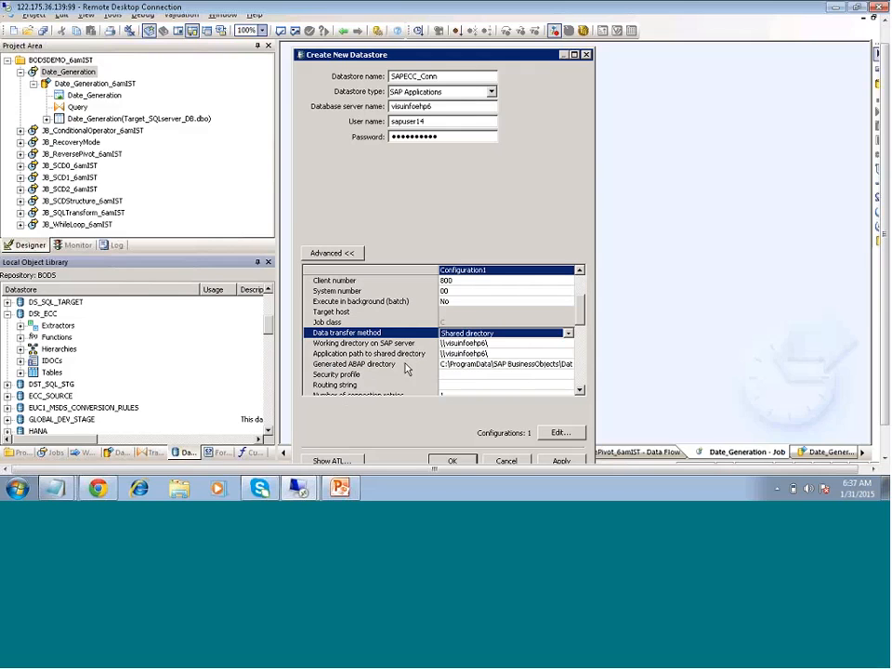
left_click(568, 334)
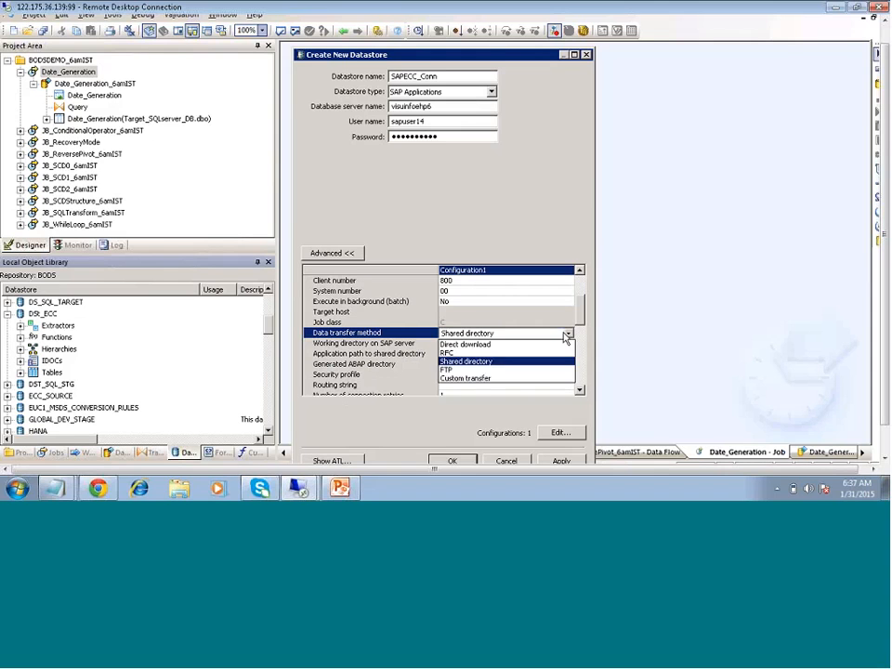
left_click(447, 369)
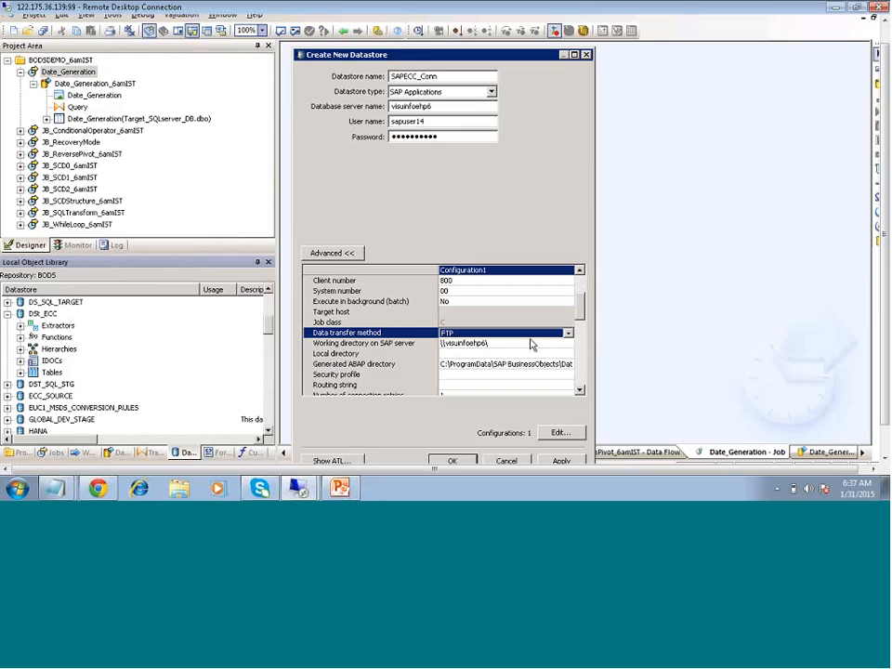
left_click(567, 333)
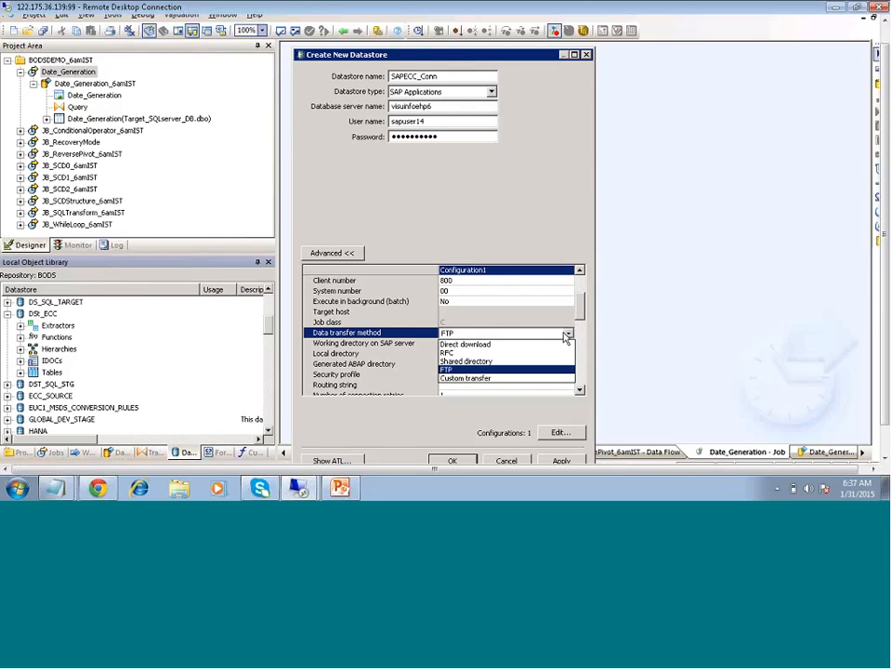
left_click(484, 379)
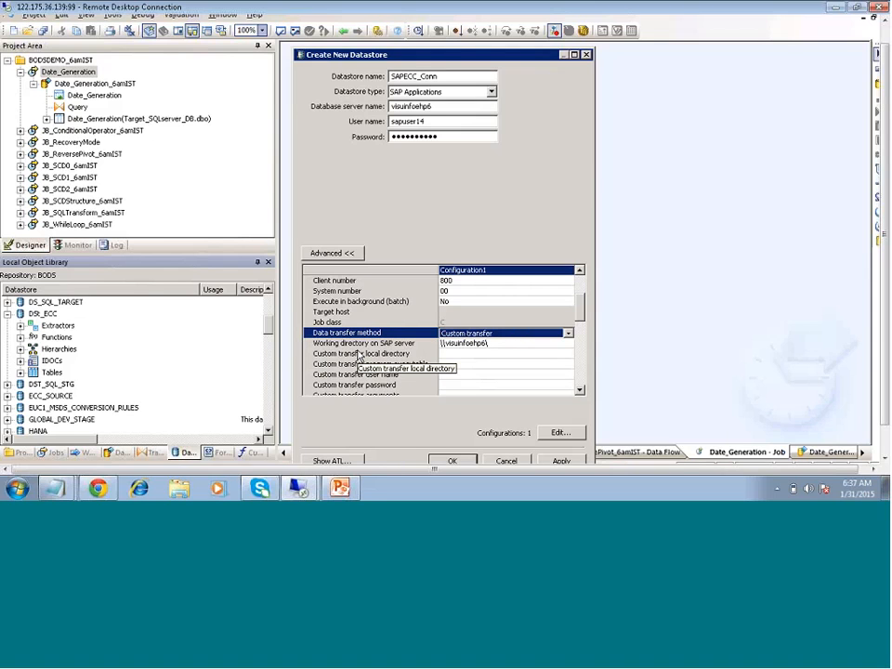
left_click(580, 393)
left_click(580, 393)
Scroll the Advanced grid and switch the data transfer method to Shared directory
left_click(579, 393)
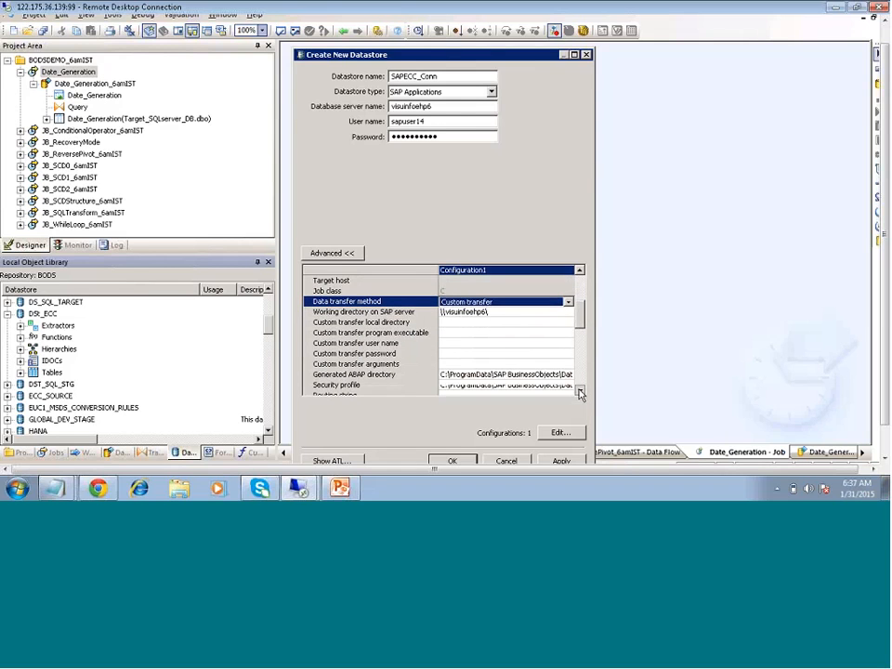
left_click(580, 393)
left_click(580, 393)
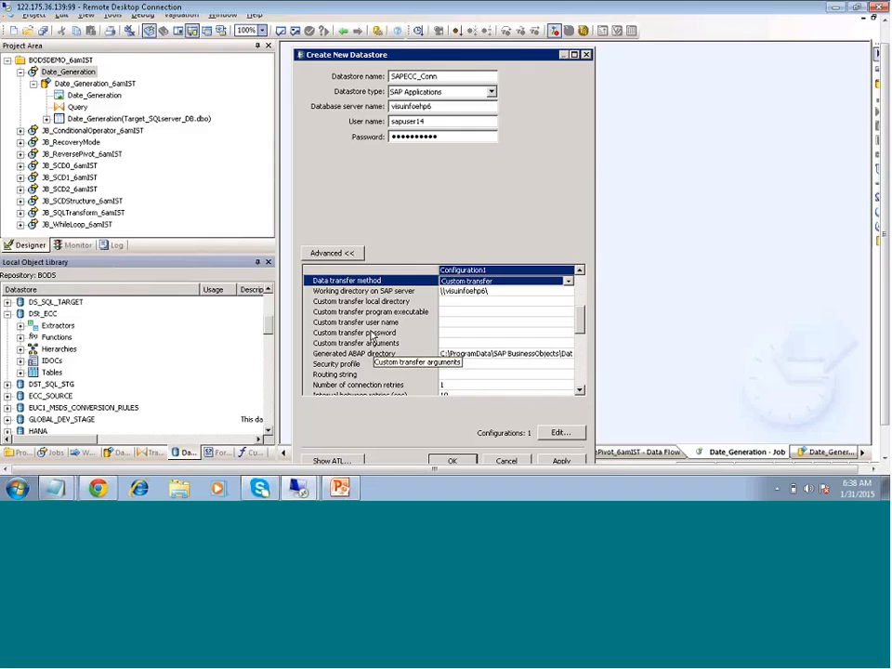
left_click(568, 281)
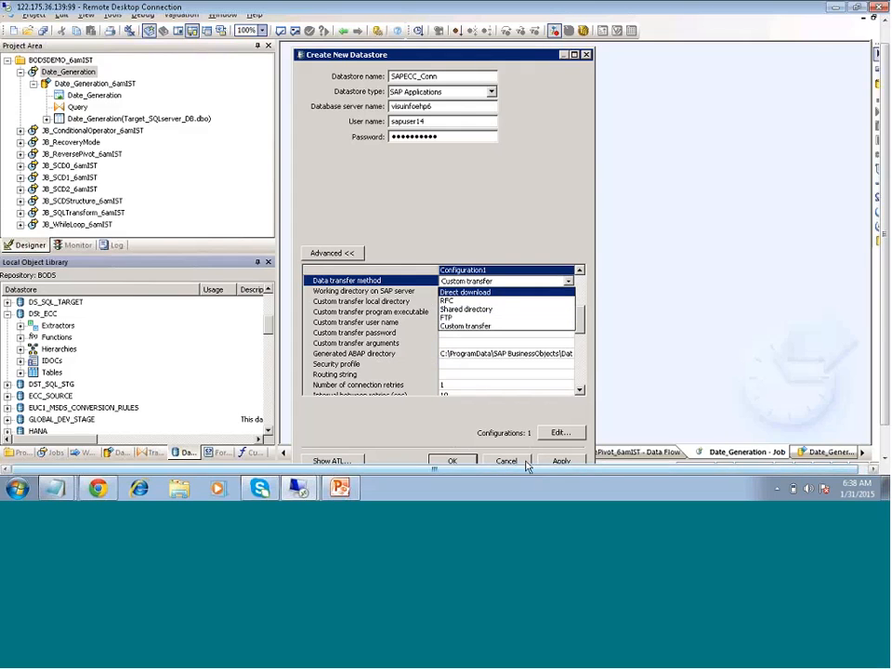
left_click(465, 308)
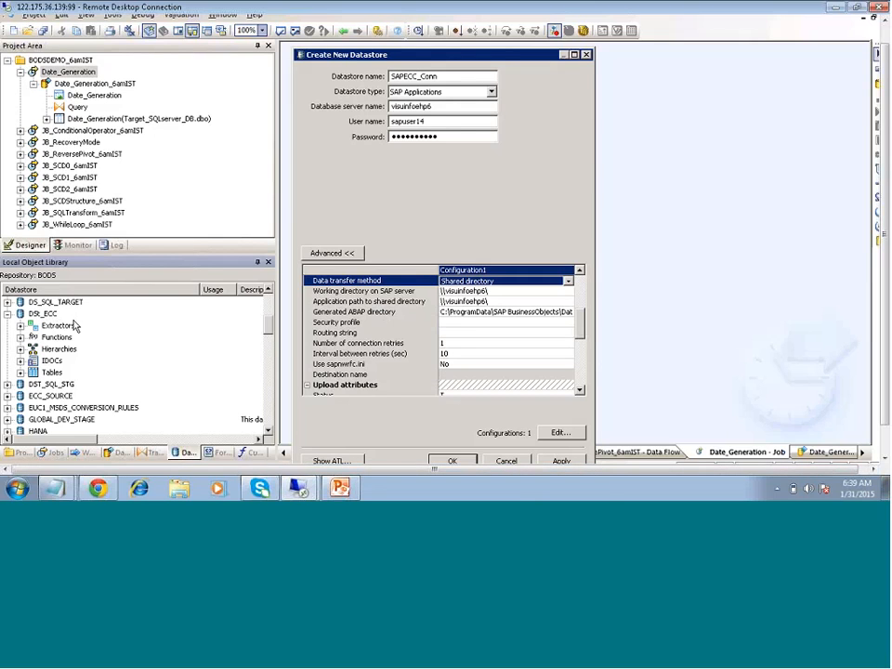
Discard the new datastore and open DS_ECC for editing with its advanced settings shown
left_click(506, 461)
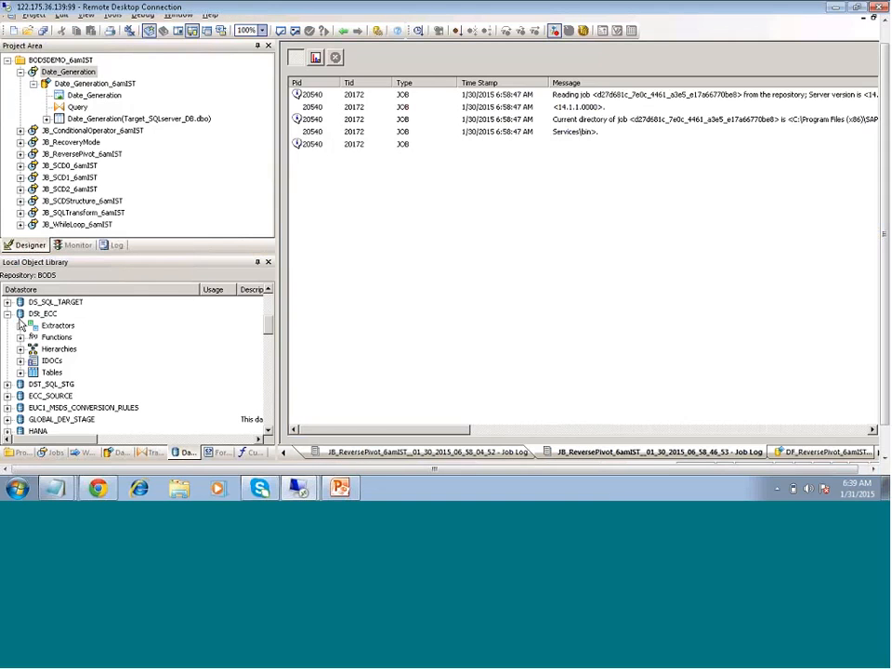
right_click(46, 314)
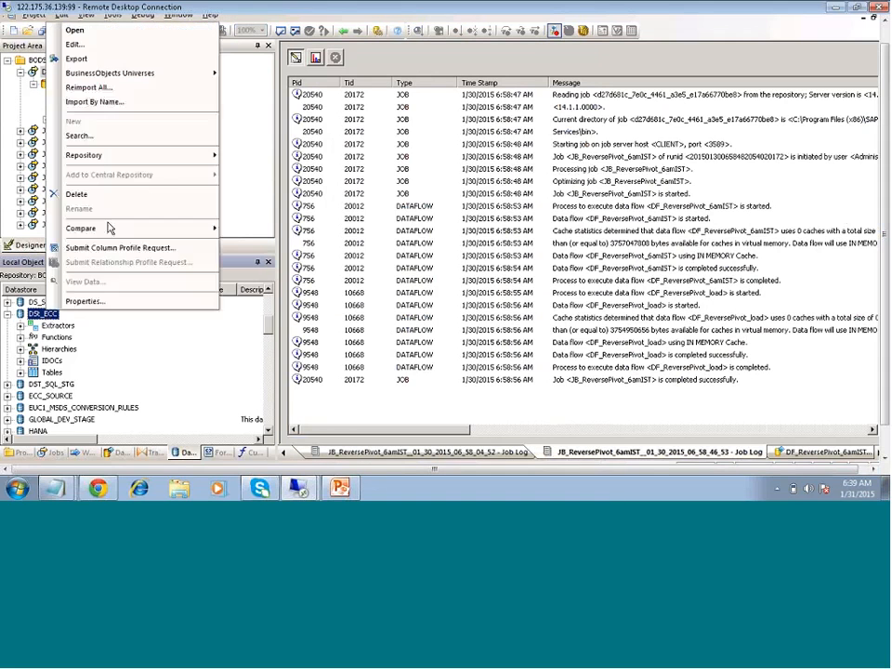
left_click(74, 44)
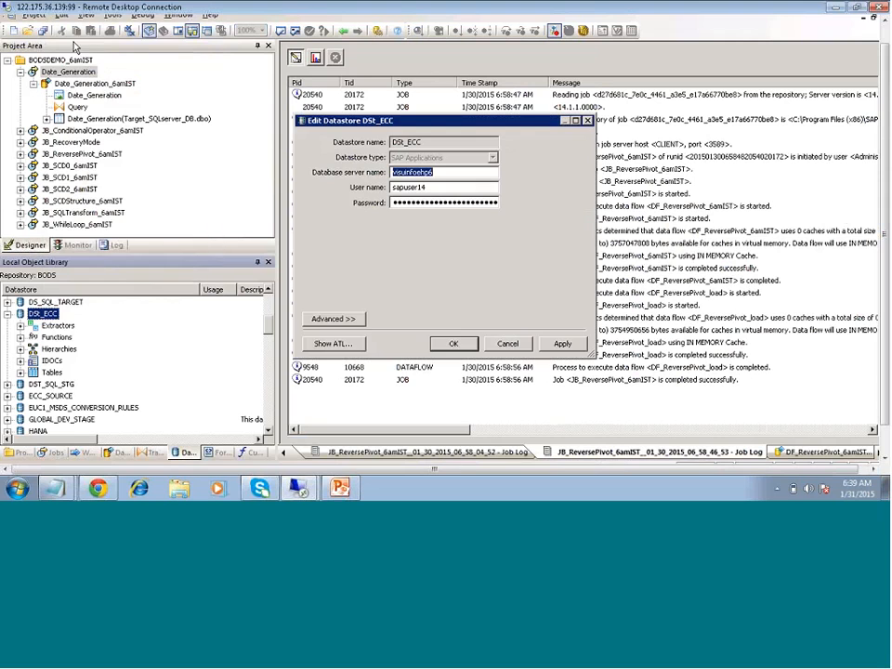
left_click(337, 319)
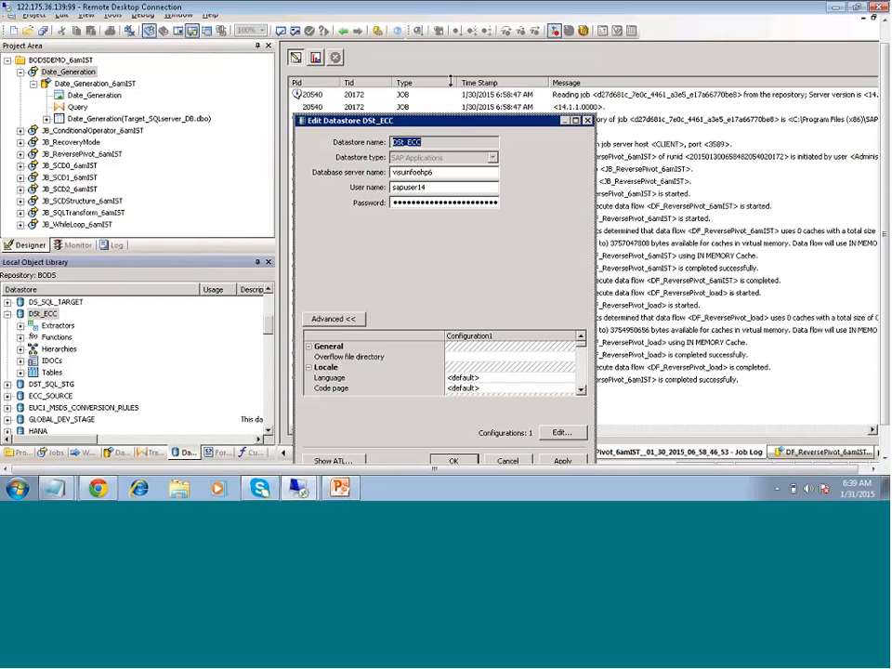
left_click_drag(452, 70, 459, 42)
Keep Generate and Execute as ABAP execution option and review DS_ECC's Shared directory transfer paths
left_click(492, 338)
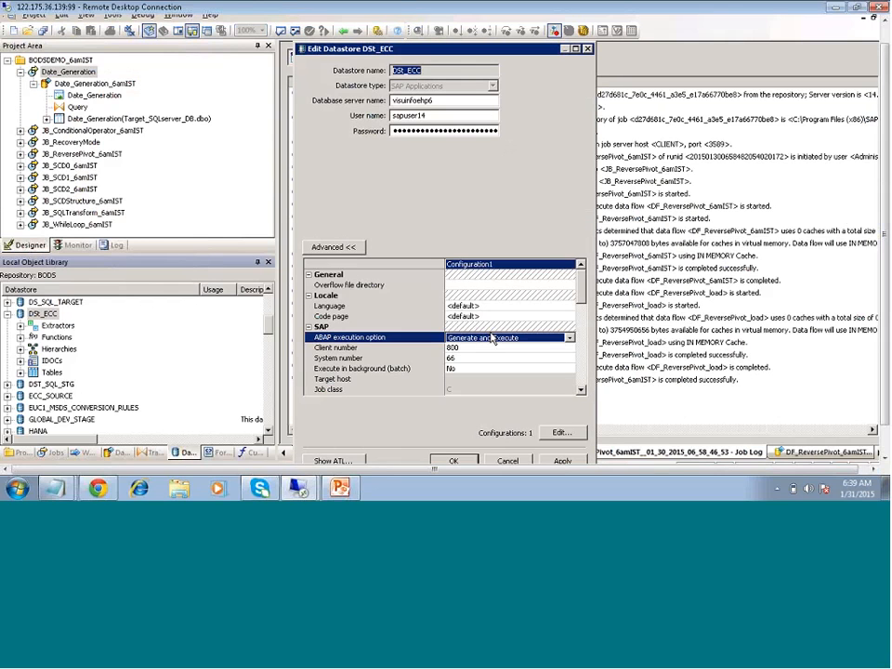
left_click(502, 342)
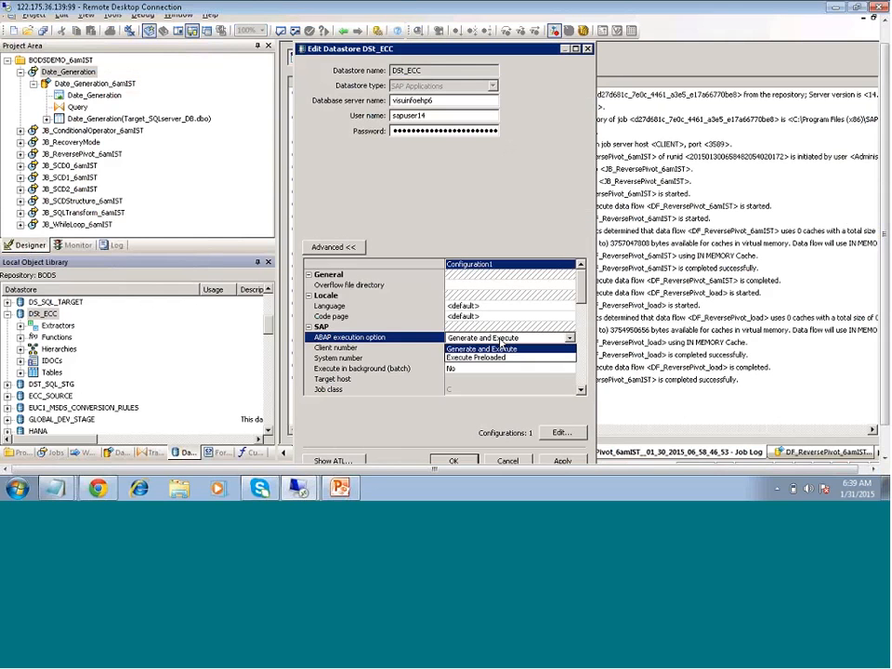
left_click(501, 342)
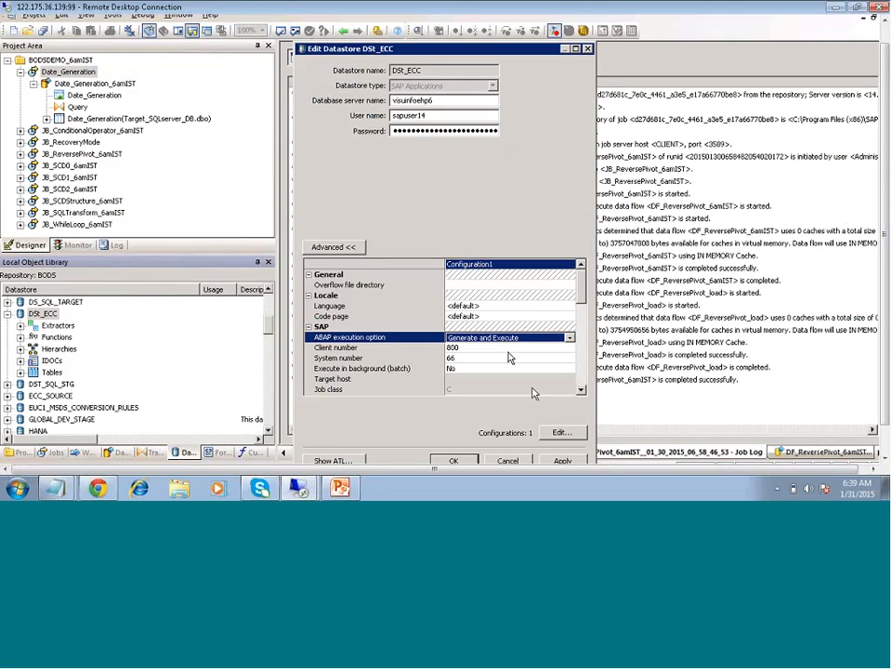
left_click(581, 390)
left_click(581, 390)
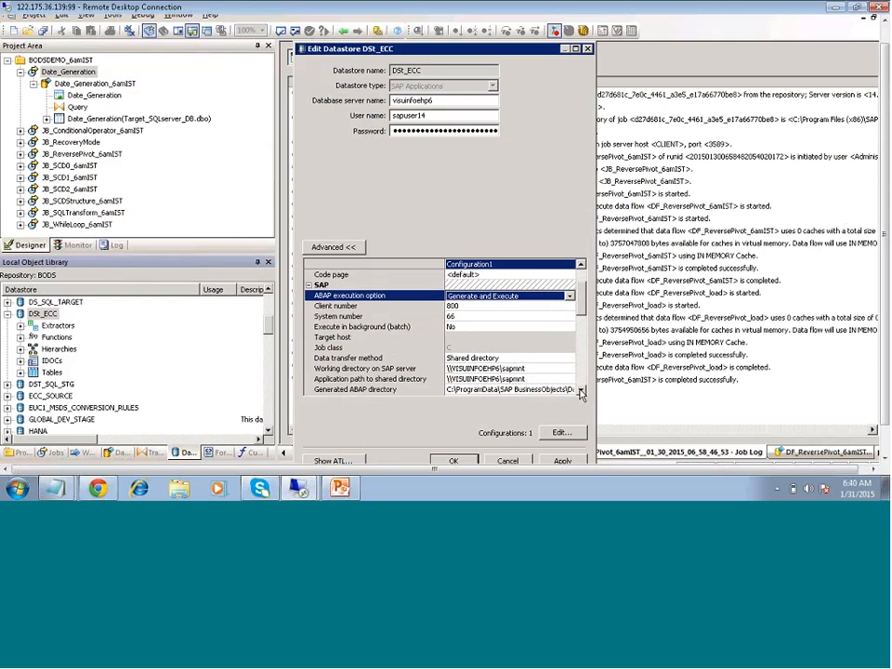
left_click(581, 392)
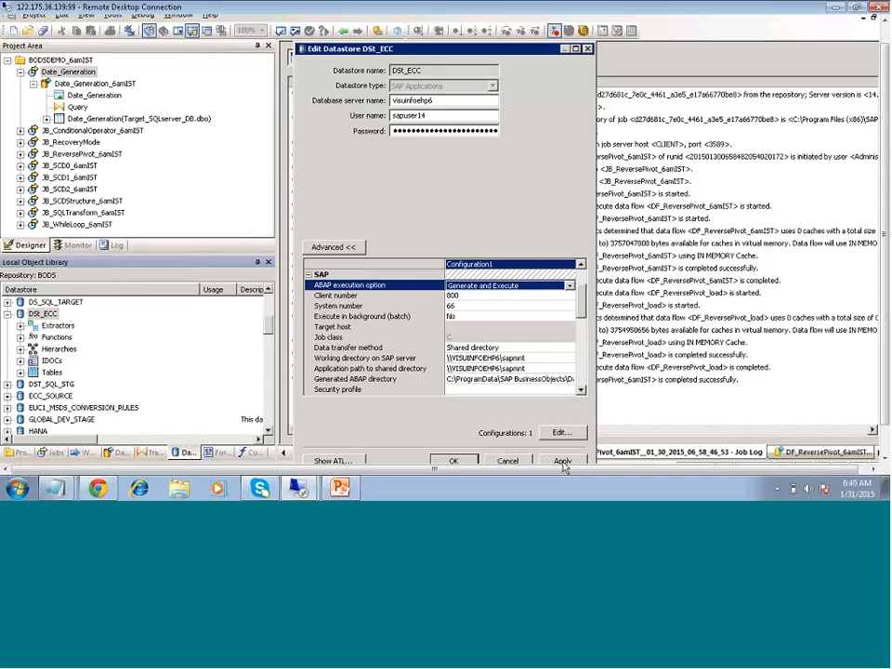
Replace the stored DS_ECC password and save the datastore with OK
left_click(408, 131)
key("BackSpace")
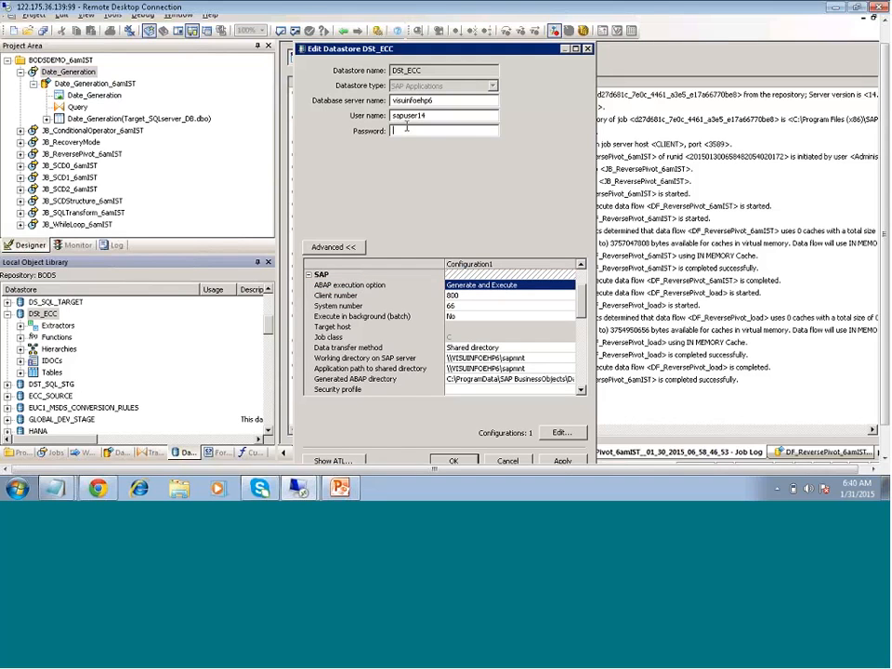
type("•••••••••••")
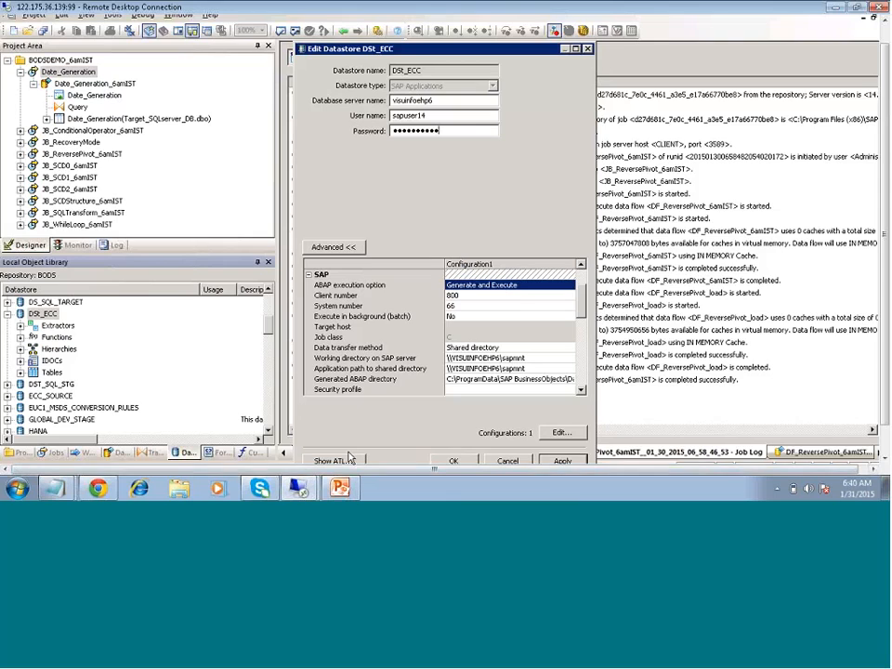
left_click(563, 462)
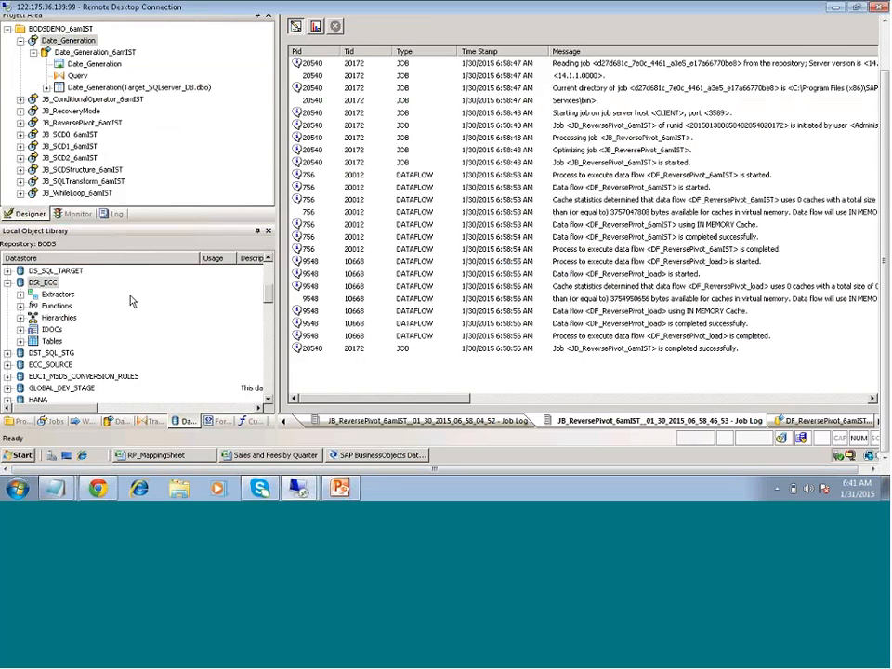
Open DS_ECC from the Local Object Library Datastores tab to view its SAP_ANW areas, Hierarchies and Extractors
left_click(42, 283)
double_click(40, 285)
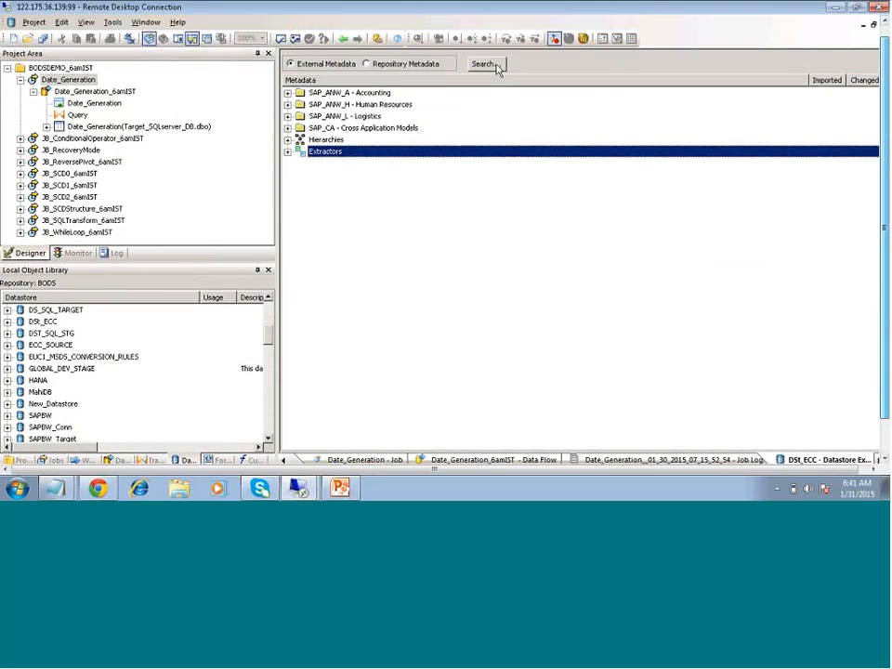
Expand SAP_ANW_A - Accounting and search the external metadata for names containing VBAK
left_click(496, 65)
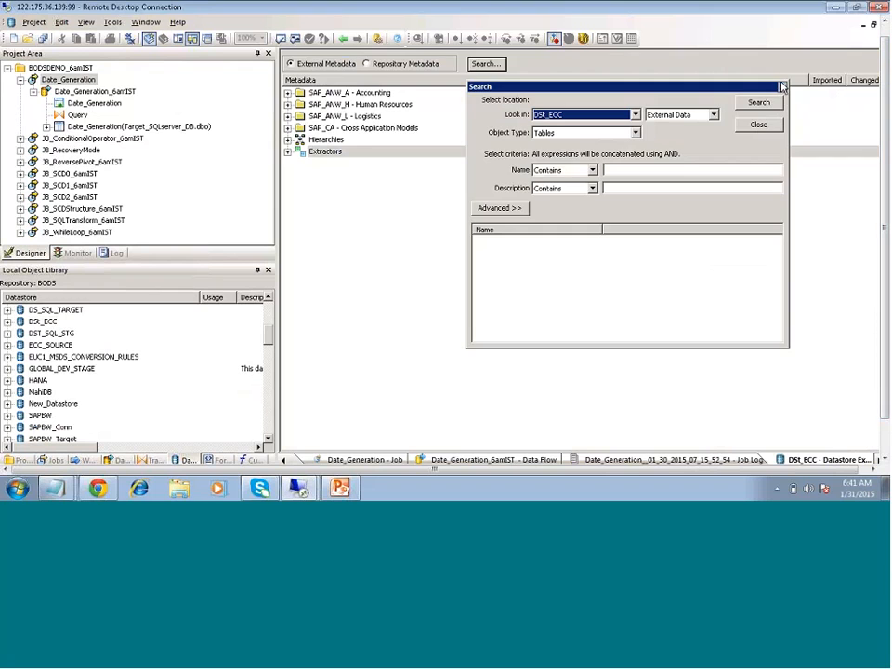
left_click(782, 87)
left_click(287, 93)
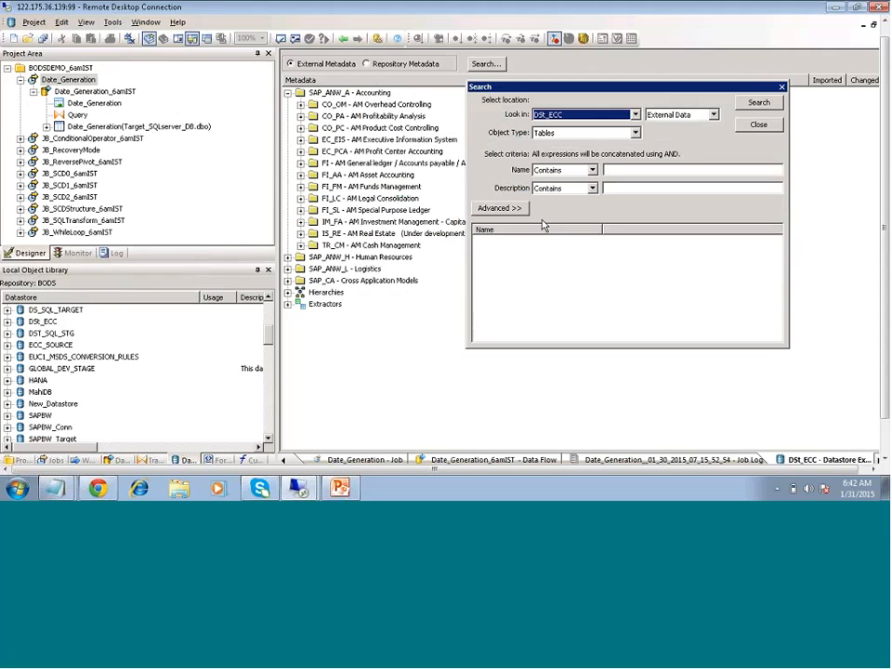
left_click(628, 172)
type("VBAK")
left_click(759, 102)
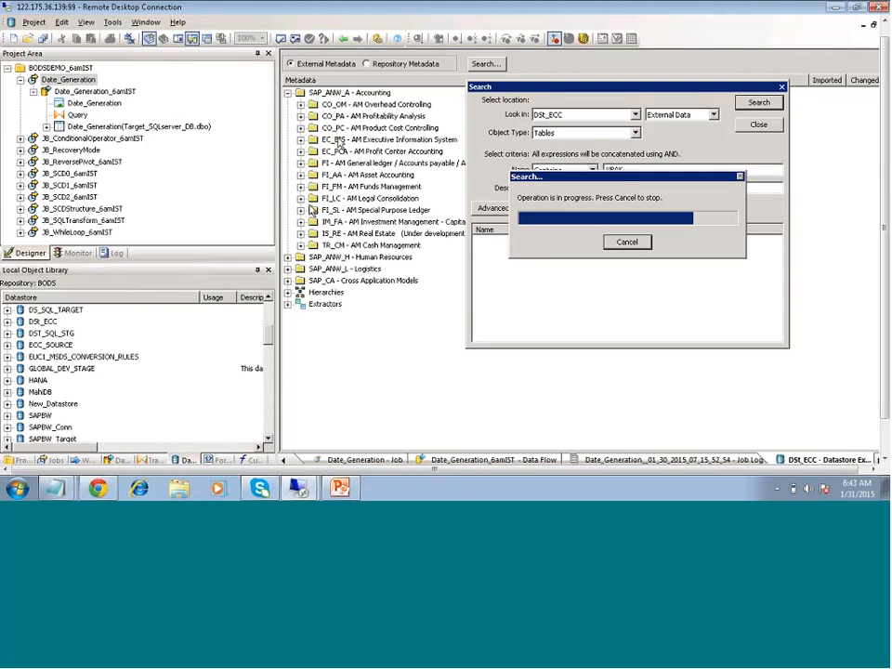
Import the VBAK table from the search results and close the Search window
right_click(495, 327)
left_click(530, 350)
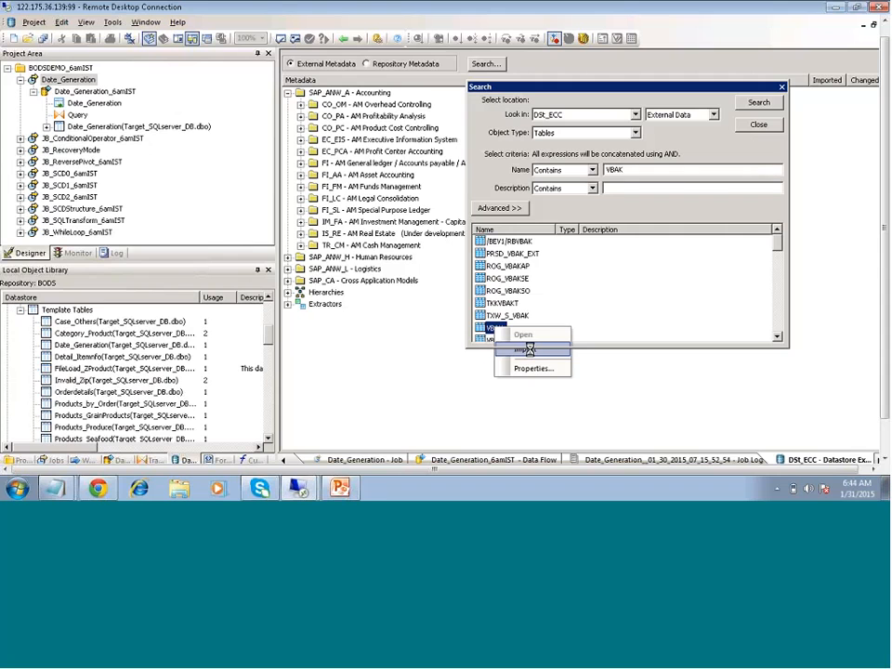
left_click(530, 350)
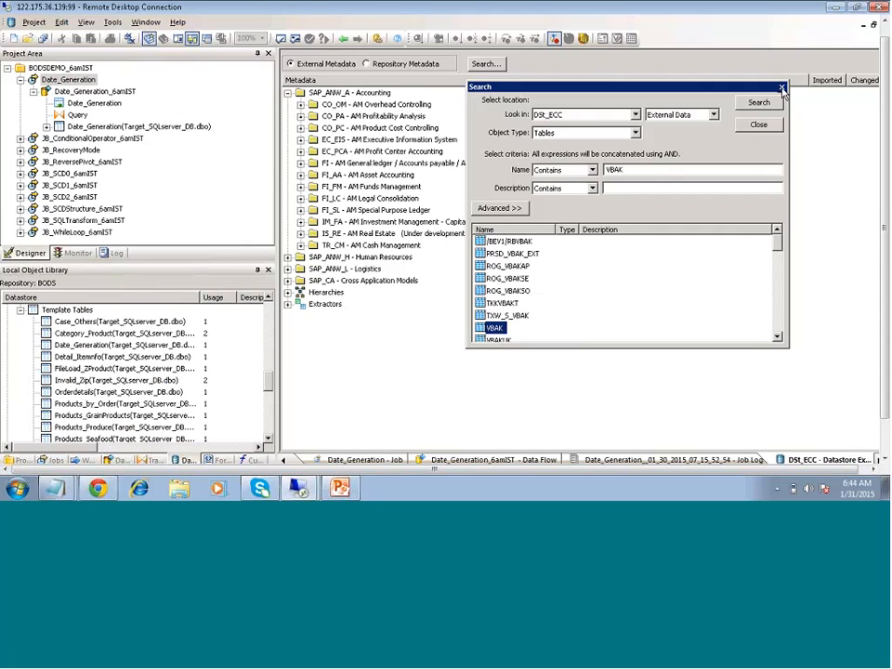
left_click(782, 89)
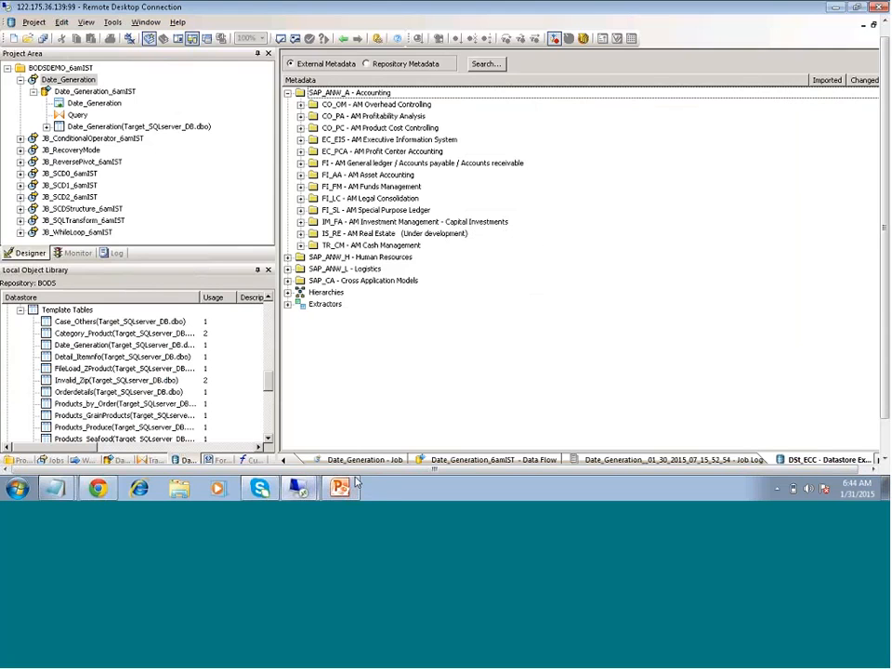
Switch to the BODS_ZARANTECH Notepad notes and move the caret up to the functions line
mouse_move(56, 487)
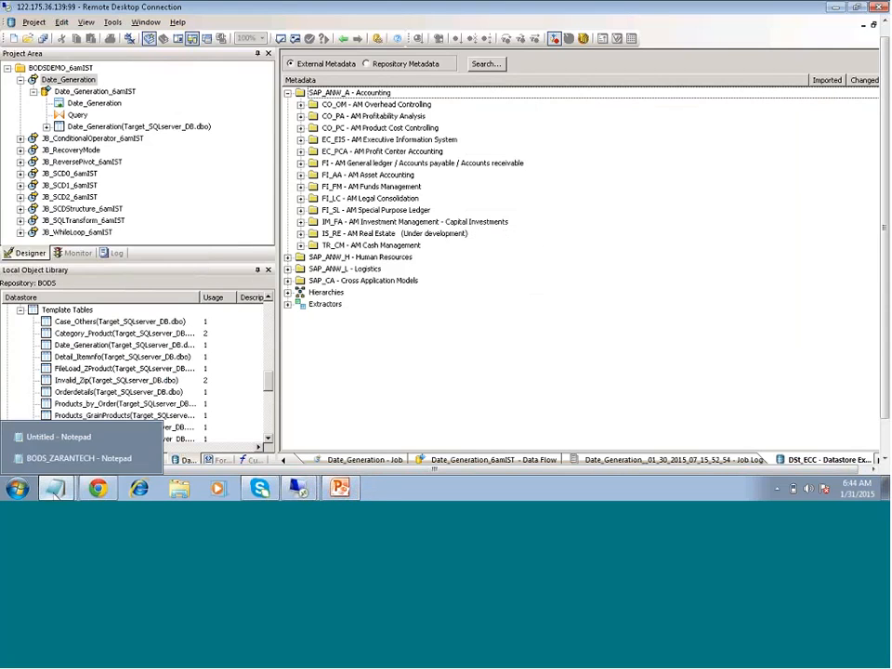
left_click(66, 459)
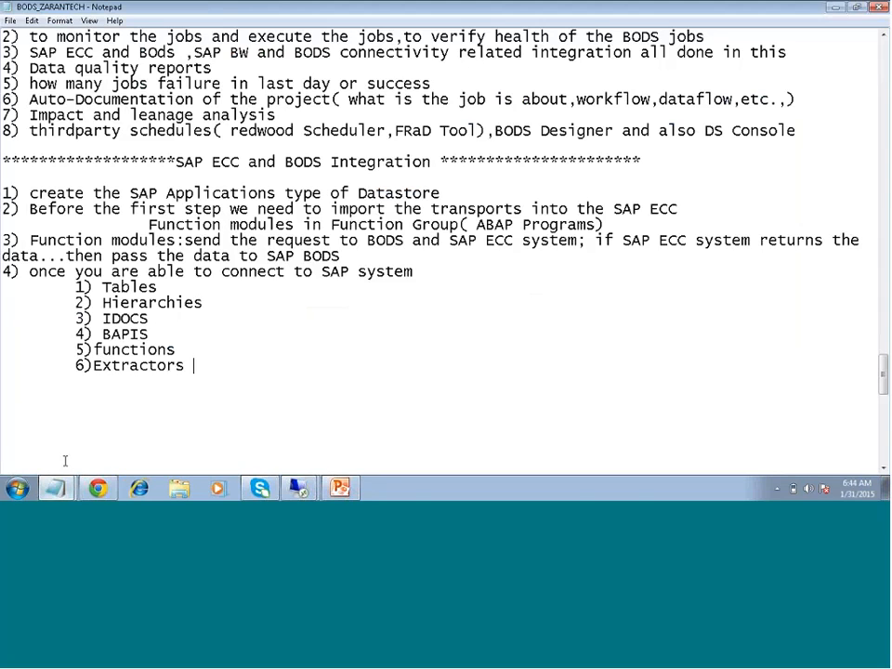
key("Up")
Minimize Notepad and the Designer, then dismiss the Start menu and scroll the remote desktop to the top
left_click(834, 7)
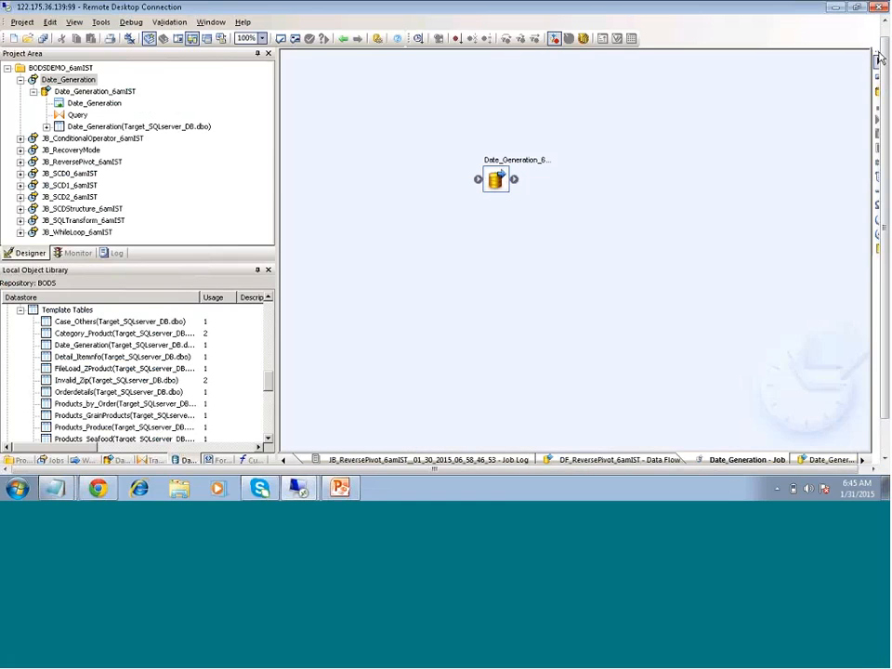
mouse_move(884, 93)
left_mouse_down()
mouse_move(884, 80)
mouse_move(884, 102)
left_mouse_up()
left_click(862, 20)
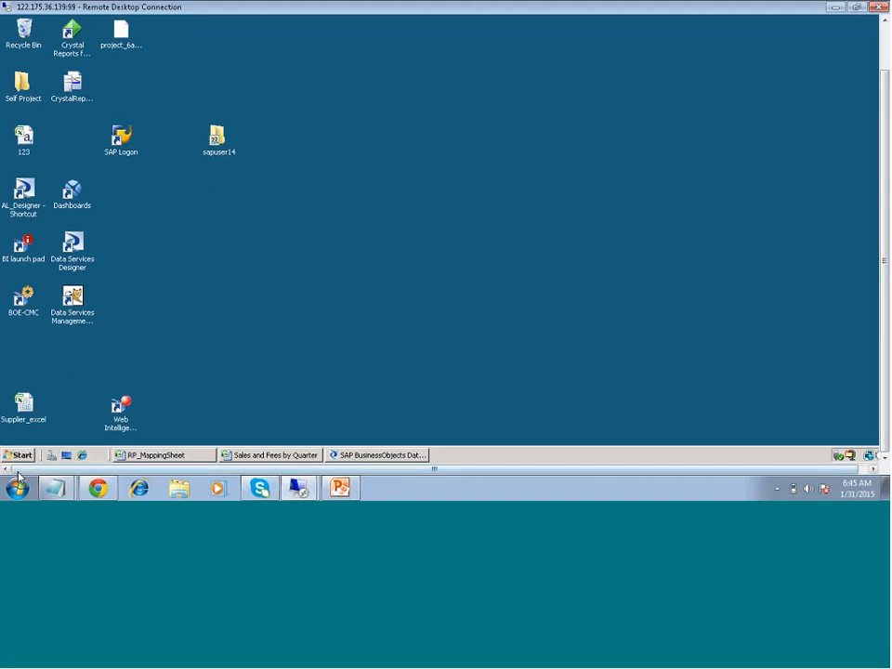
left_click(20, 455)
mouse_move(80, 305)
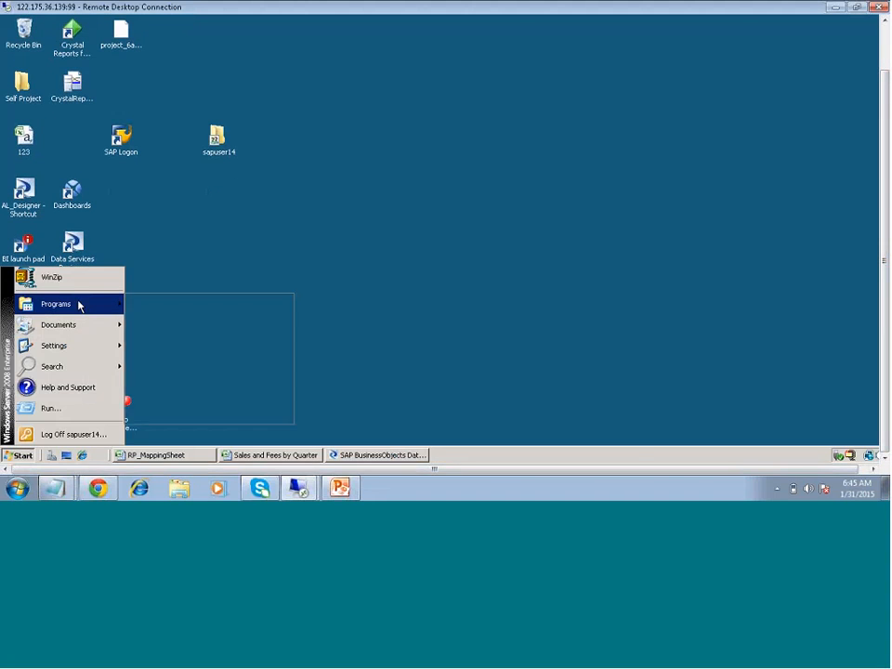
left_click(379, 325)
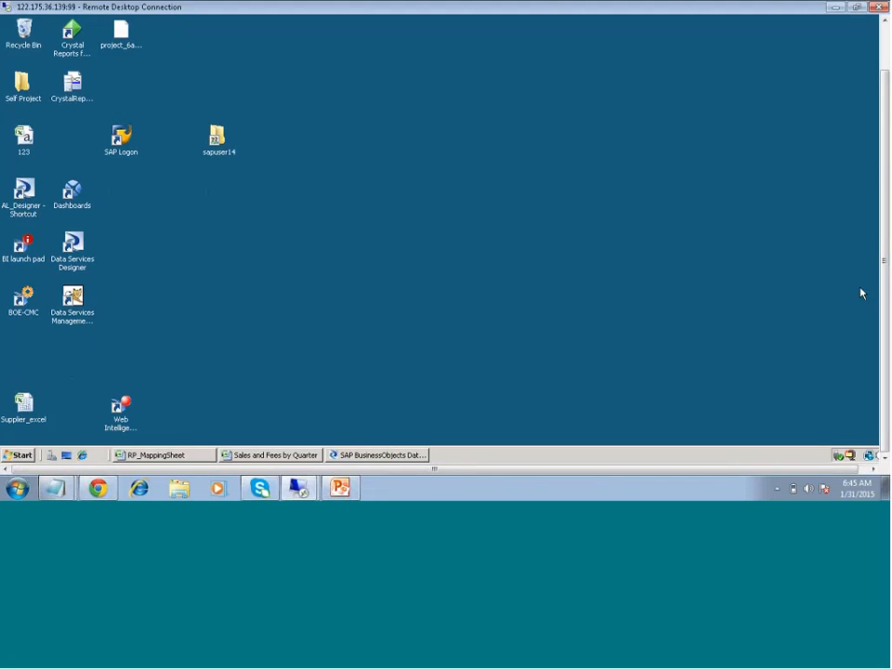
left_click_drag(887, 284, 887, 232)
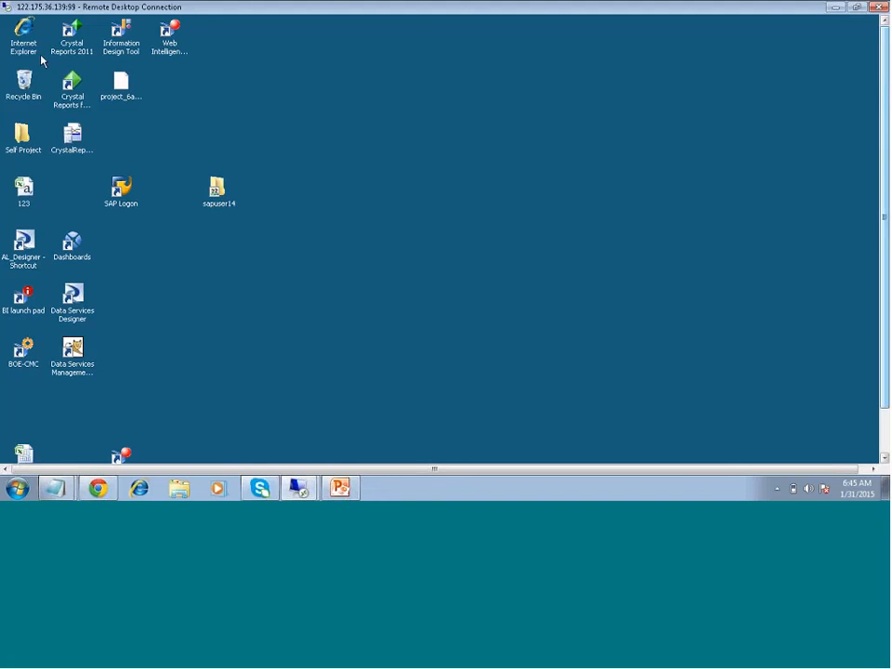
From Self Project, browse to Local Disk (C:) > Program Files (x86) and maximize the Explorer window
double_click(23, 136)
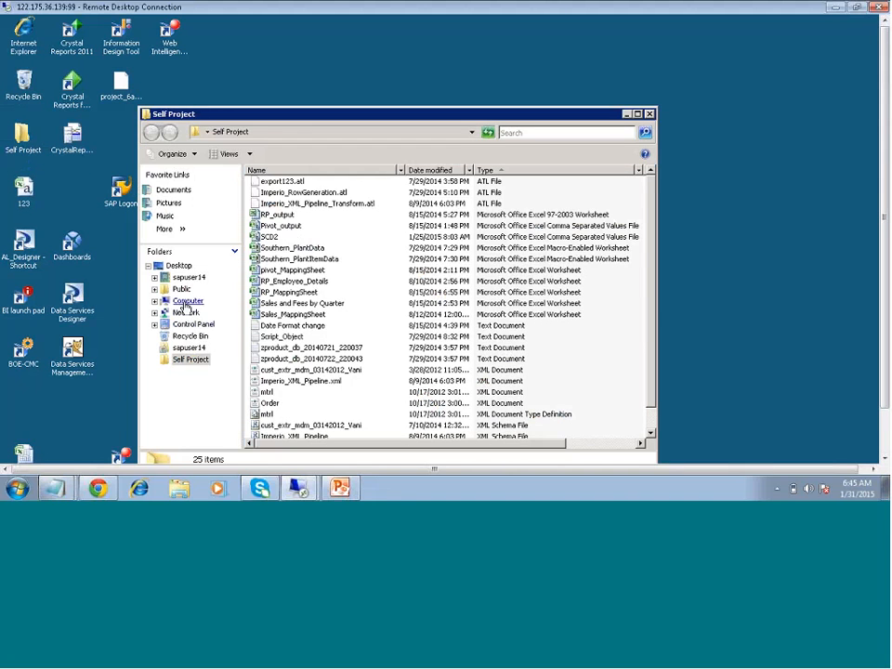
left_click(187, 302)
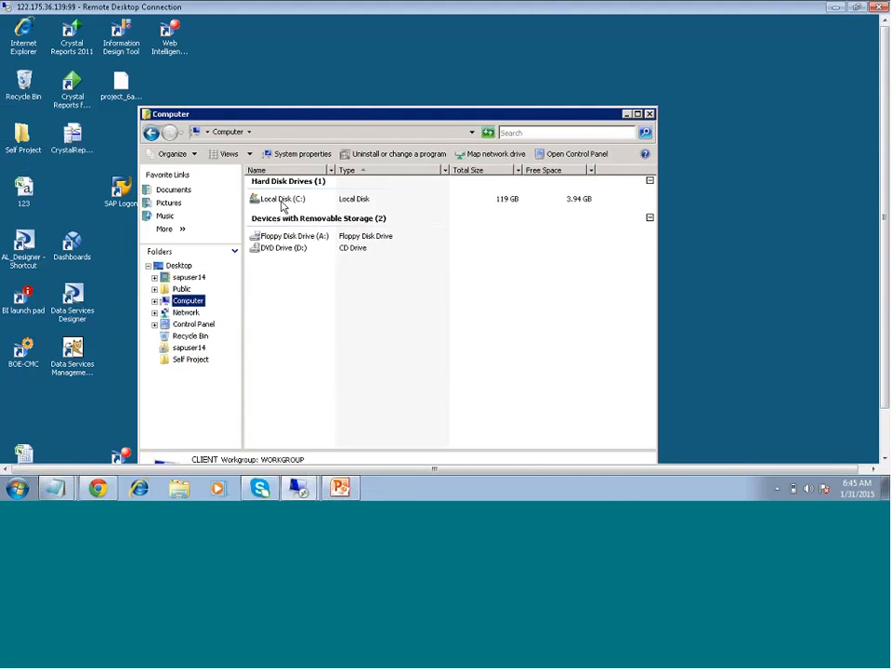
double_click(281, 199)
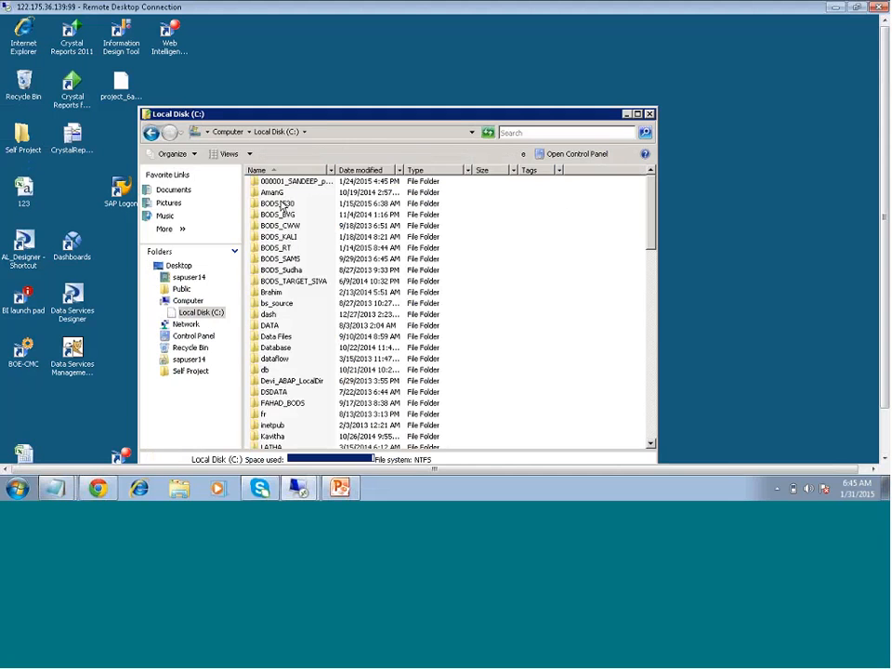
scroll(289, 418, "down", 2)
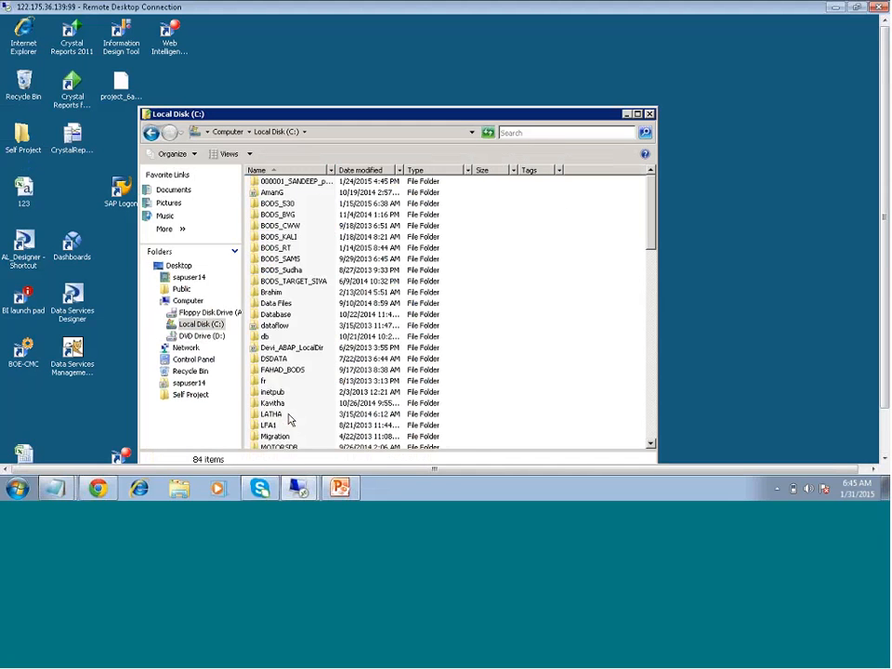
scroll(289, 420, "down", 8)
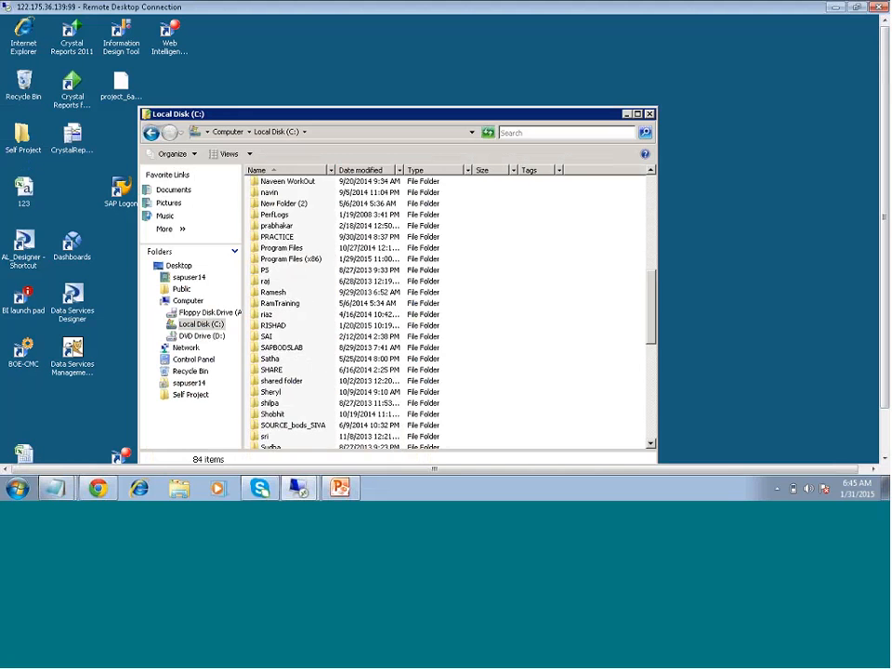
double_click(287, 259)
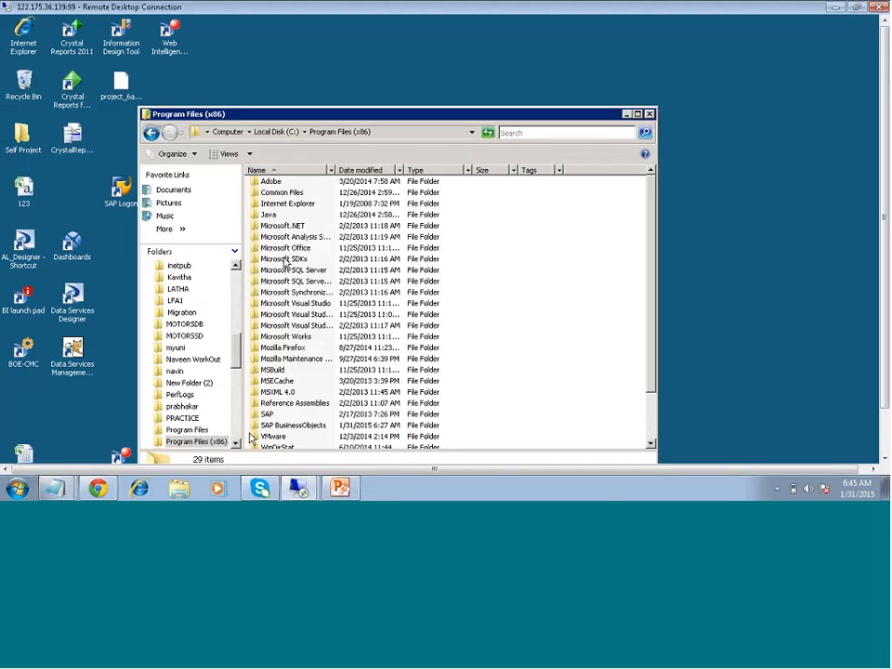
left_click(637, 115)
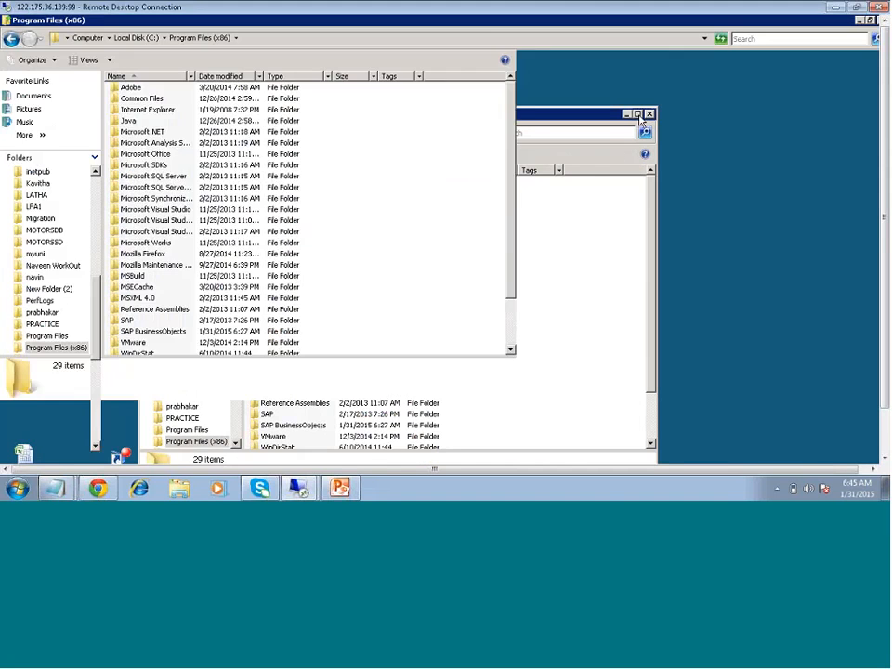
Drill into SAP BusinessObjects > Data Services > admin > R3_Functions > transport
double_click(146, 332)
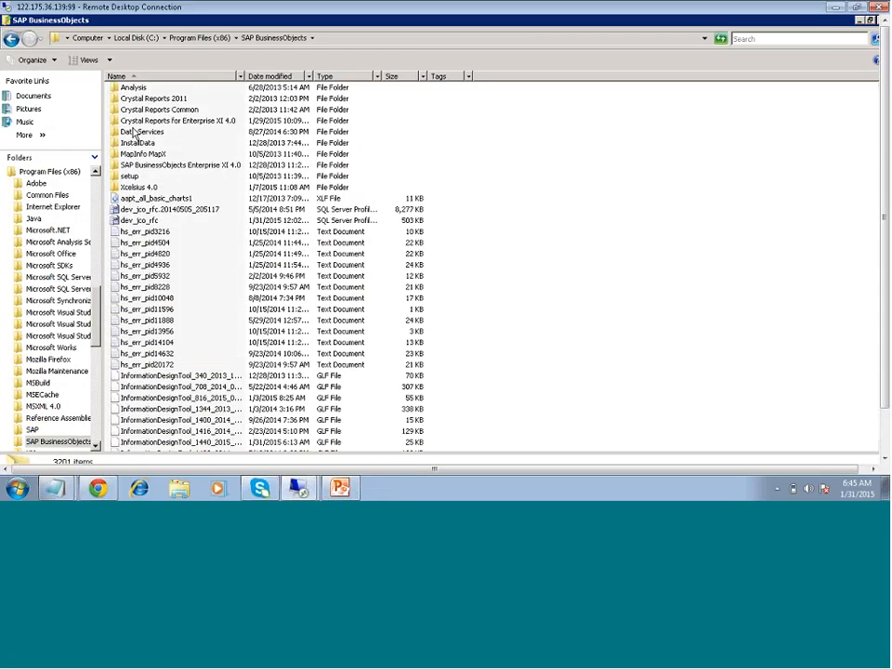
double_click(136, 131)
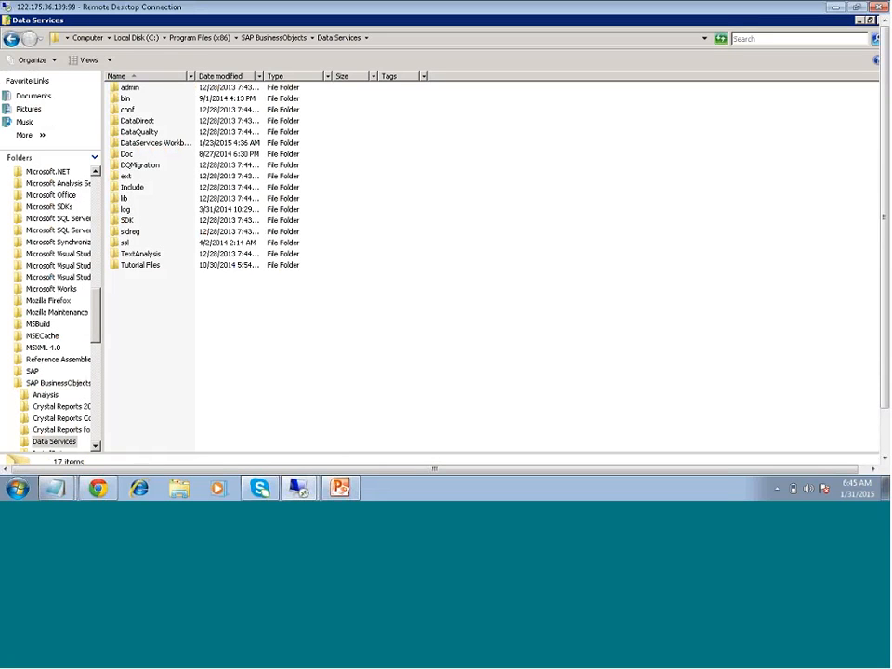
double_click(136, 91)
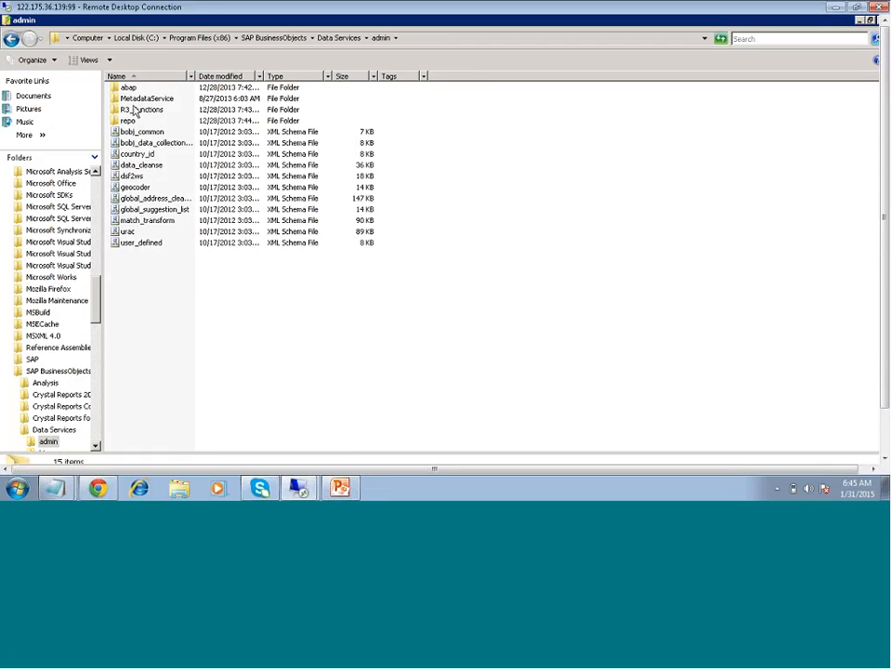
double_click(136, 110)
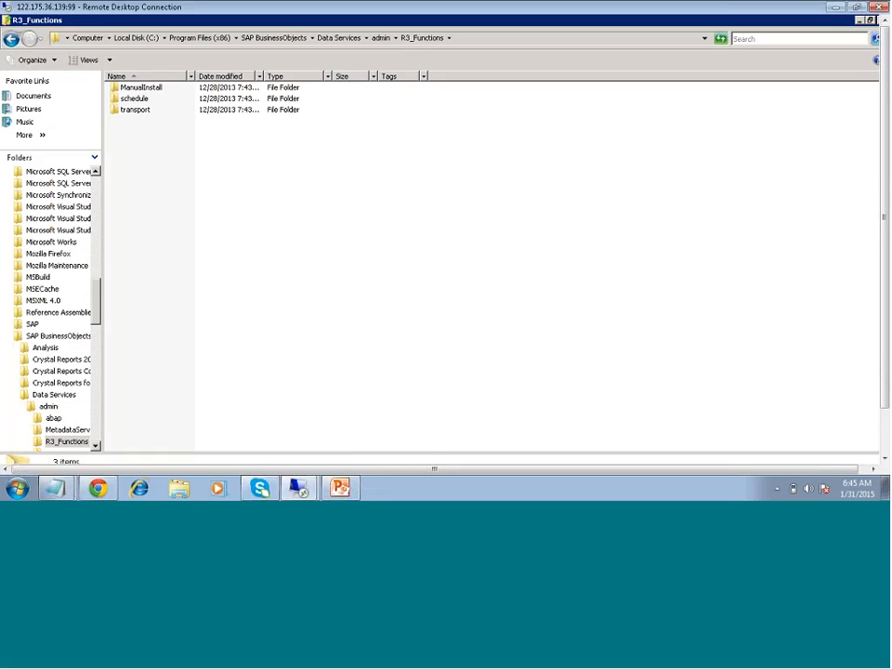
left_click(126, 111)
double_click(126, 111)
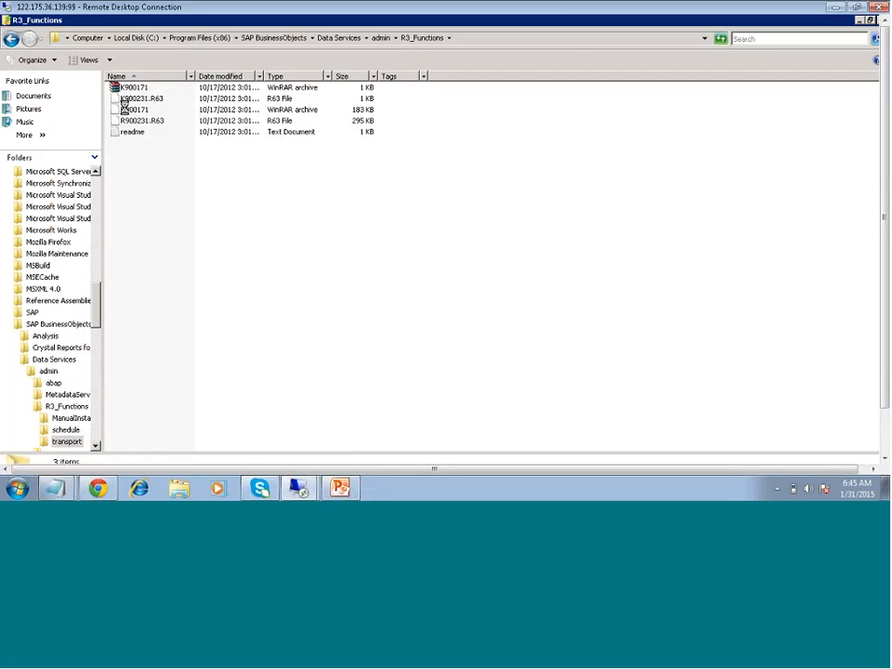
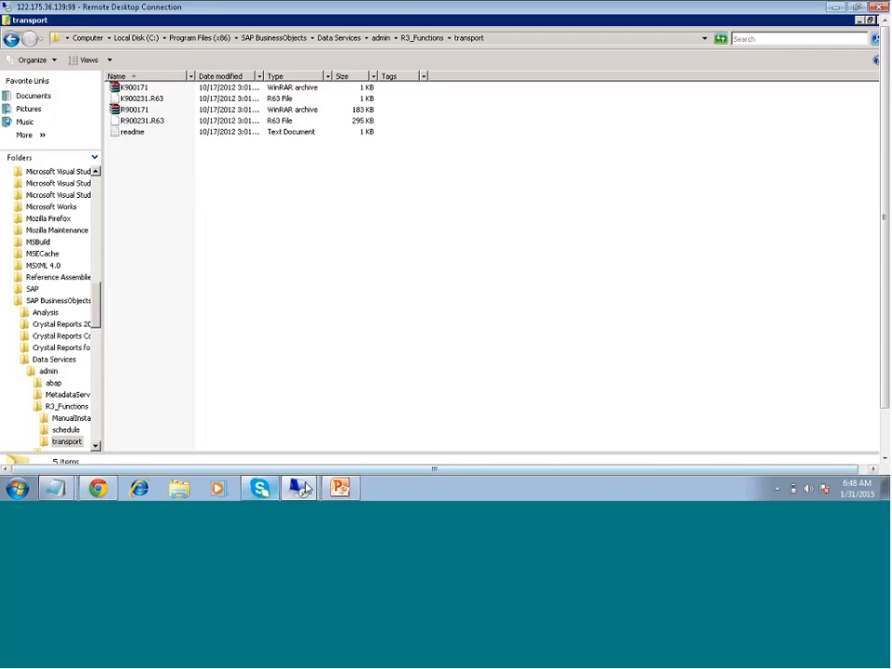
Switch from the Explorer transport folder to the Data Services Designer showing the Date_Generation job
mouse_move(306, 488)
left_click(297, 430)
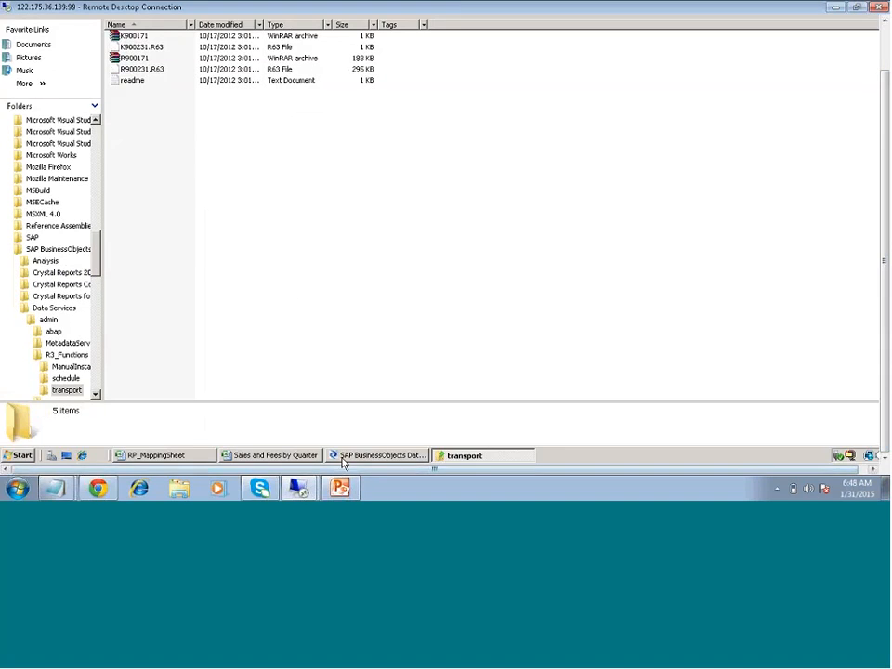
left_click(342, 460)
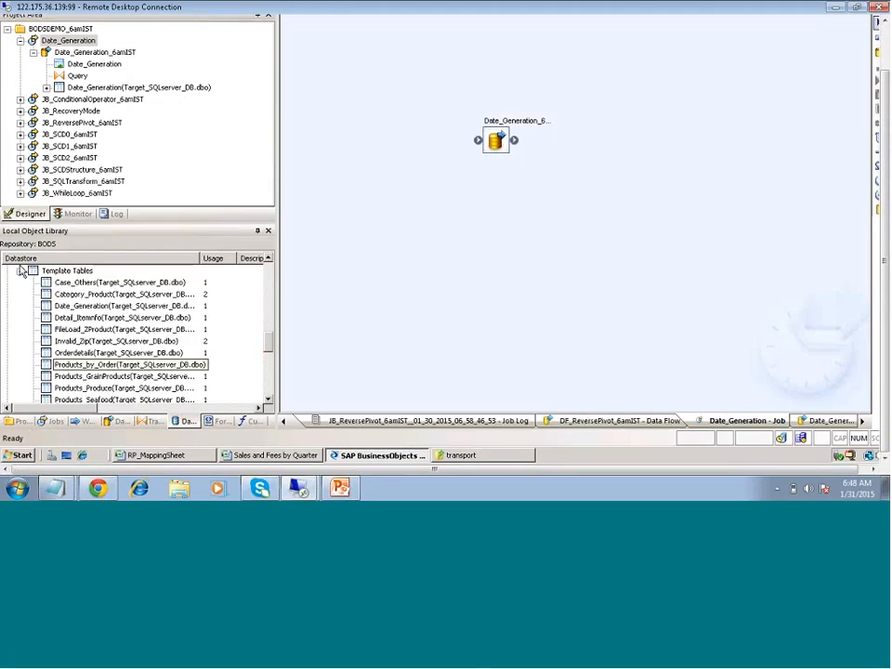
left_click(20, 270)
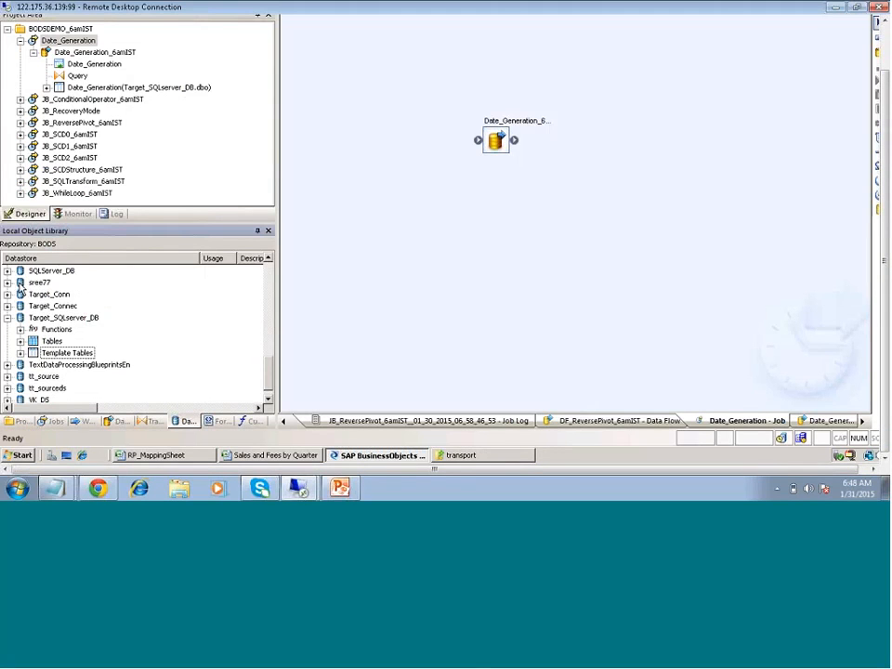
Open the DSt_ECC datastore's explorer from the Local Object Library and maximize it
left_click(8, 316)
left_click(51, 293)
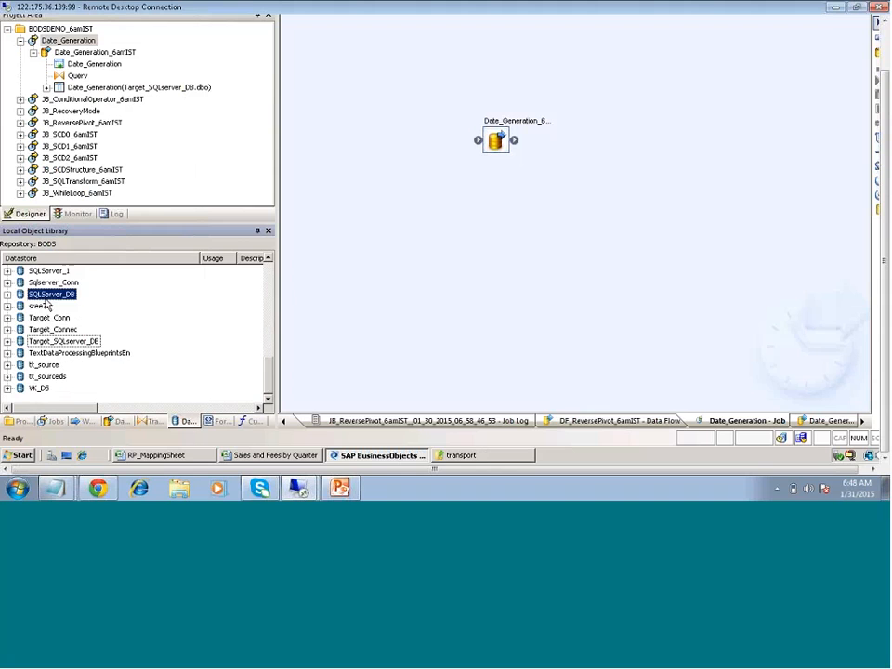
key("d")
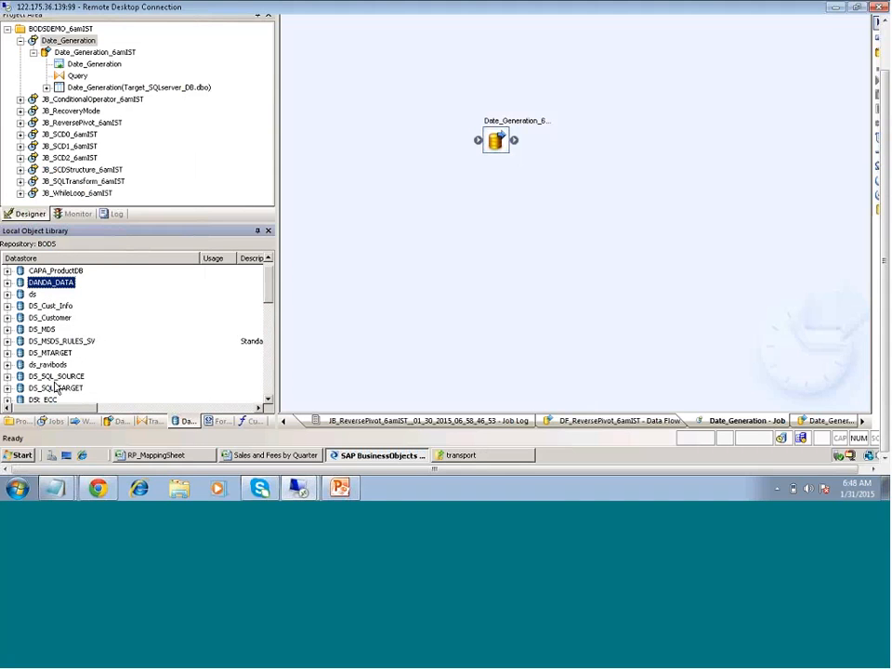
scroll(54, 388, "down", 3)
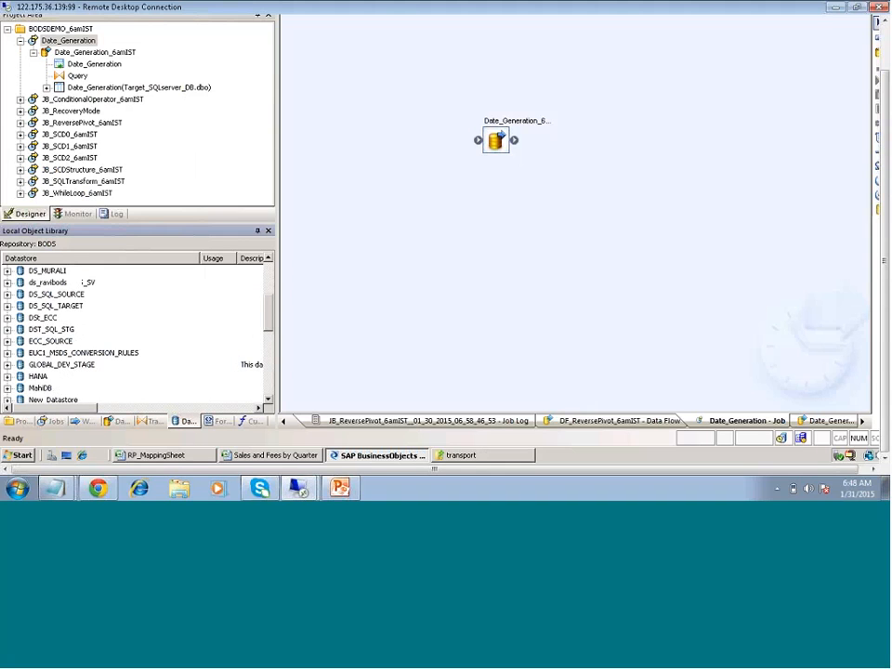
left_click(42, 318)
double_click(41, 317)
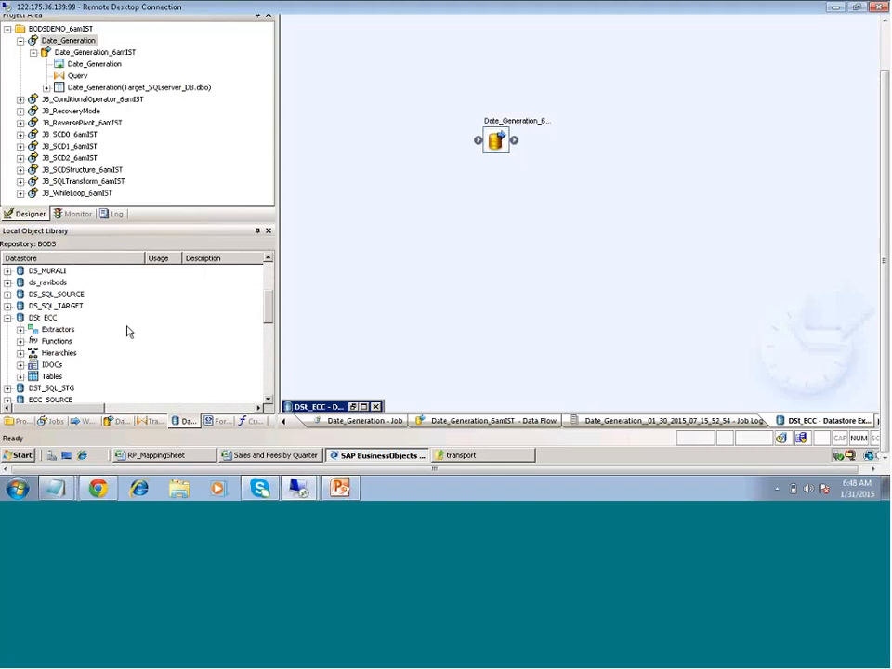
left_click(364, 407)
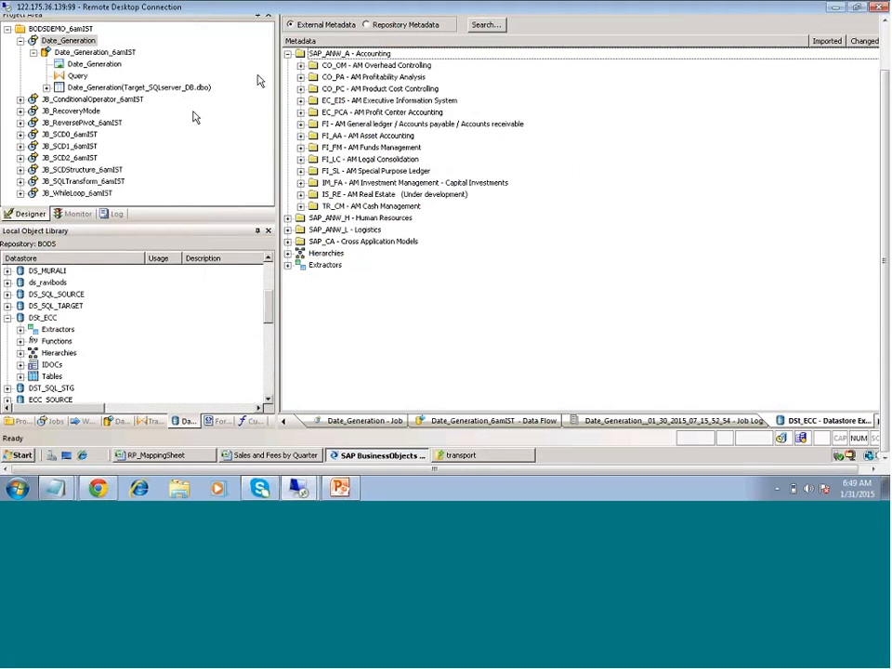
Apply the default window layout, then expand the SQLServer_DB datastore in the object library
left_click(7, 317)
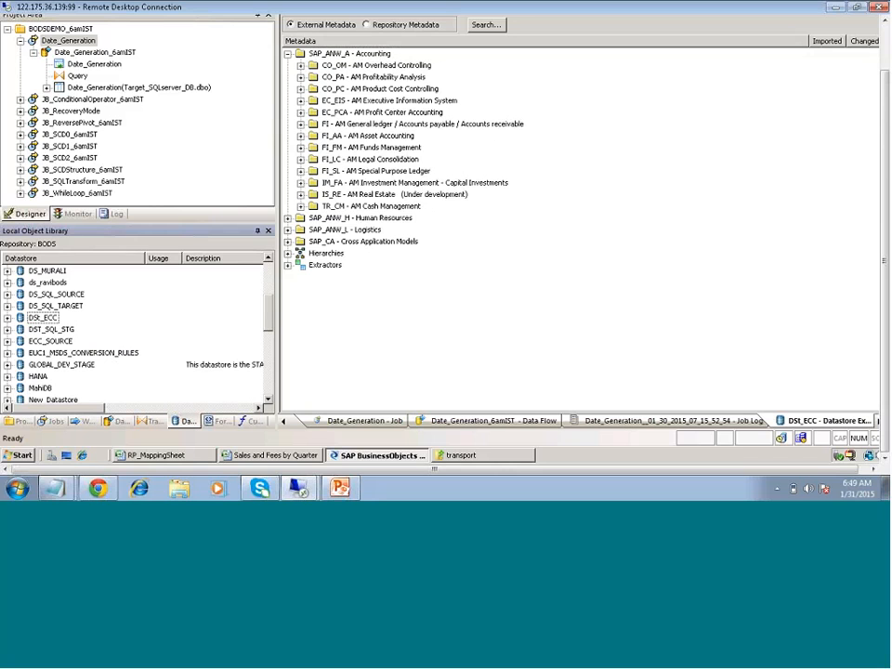
left_click_drag(278, 328, 282, 342)
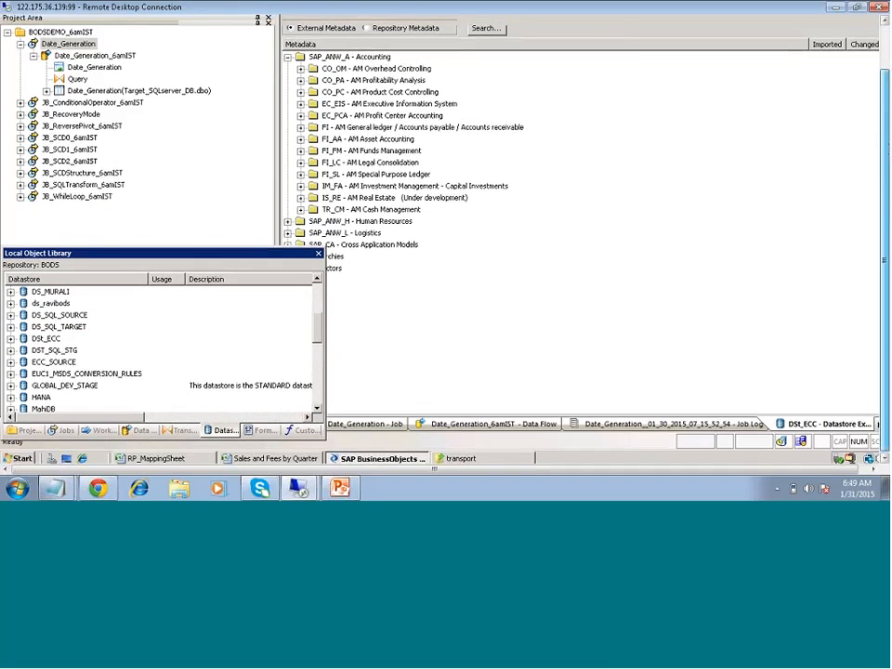
left_click(61, 35)
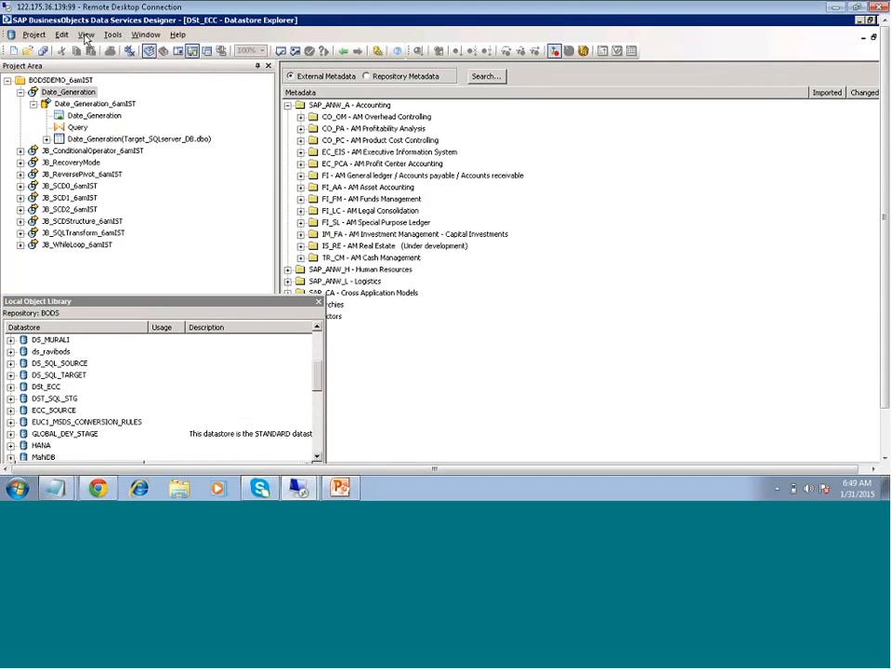
left_click(86, 36)
left_click(85, 36)
left_click(85, 36)
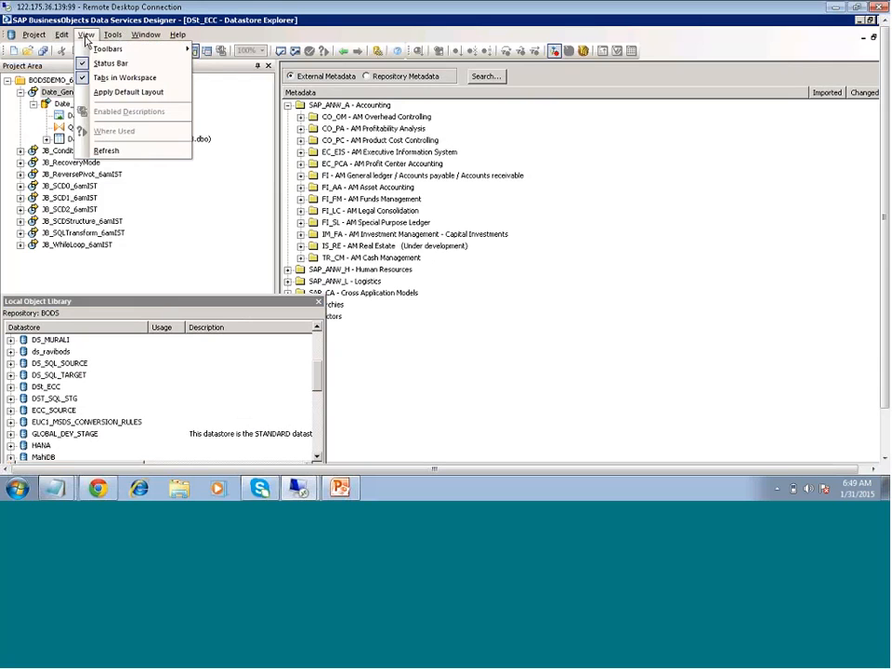
left_click(110, 91)
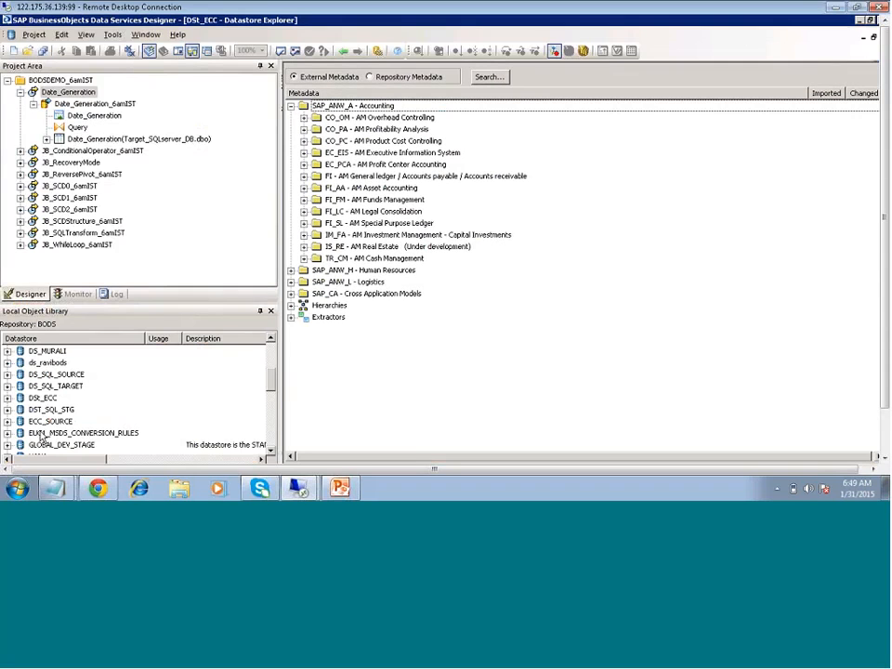
left_click(48, 446)
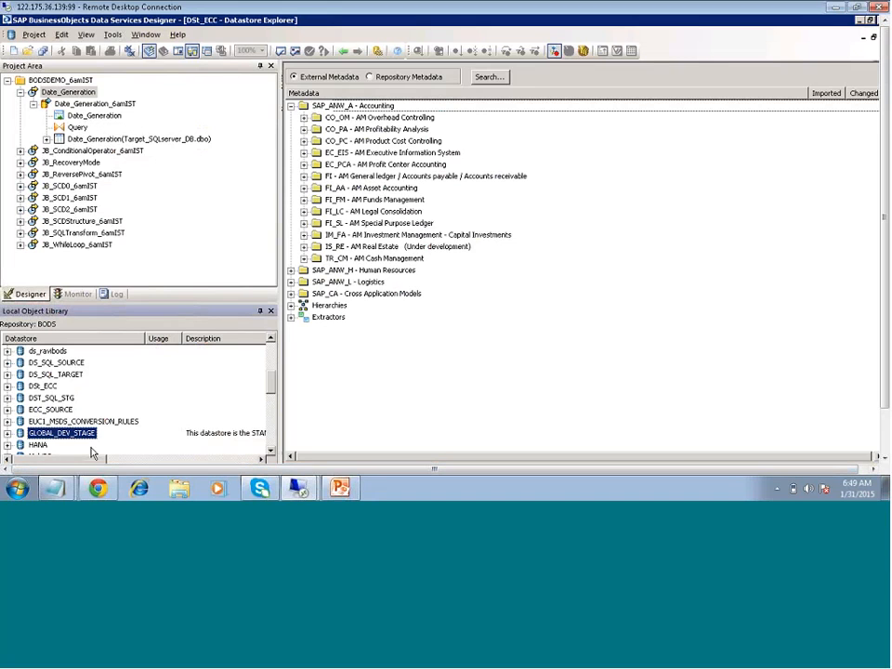
scroll(92, 453, "down", 5)
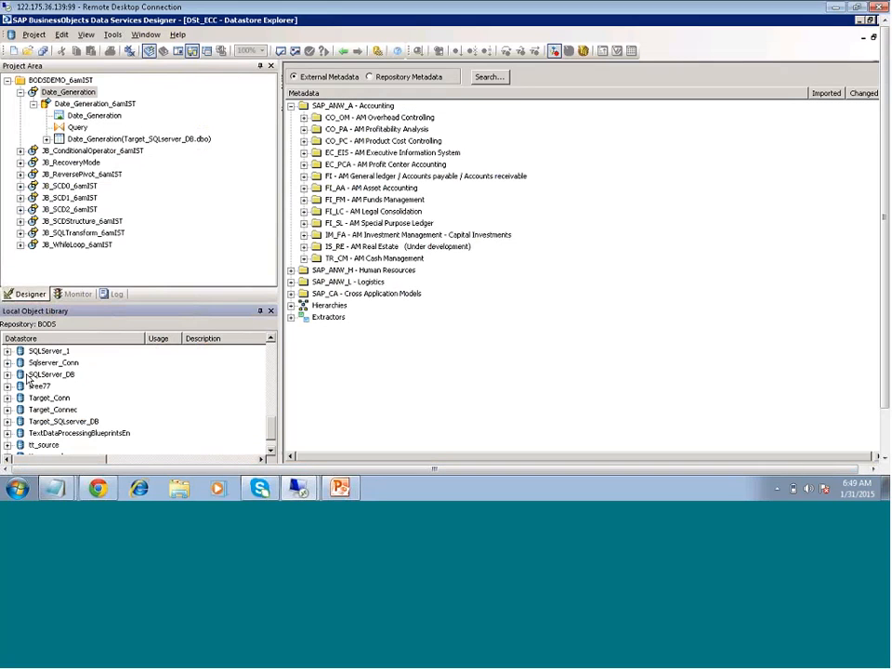
left_click(7, 375)
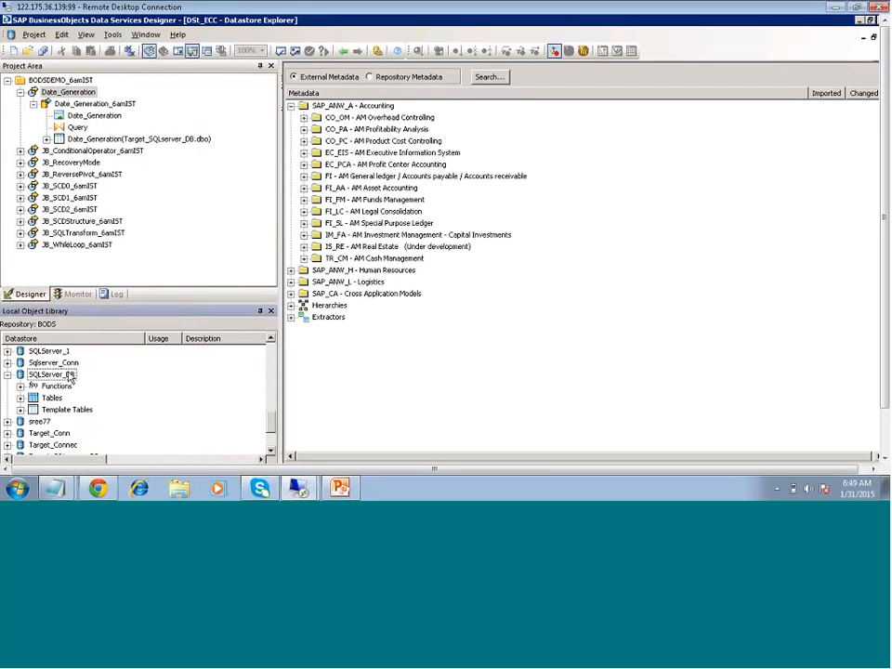
Open SQLServer_DB's Datastore Explorer to list its external dbo tables and views
left_click(59, 375)
double_click(60, 375)
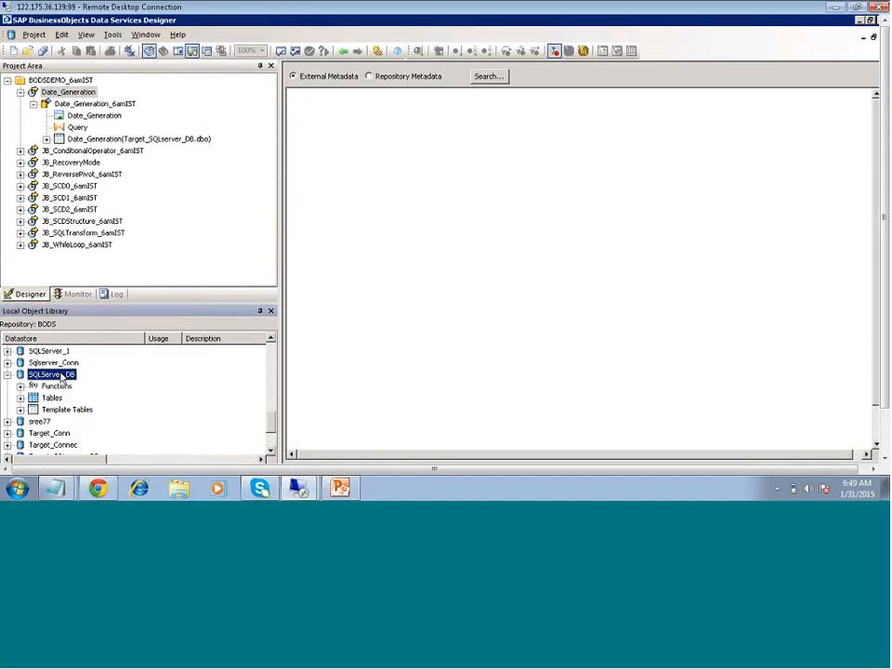
double_click(59, 376)
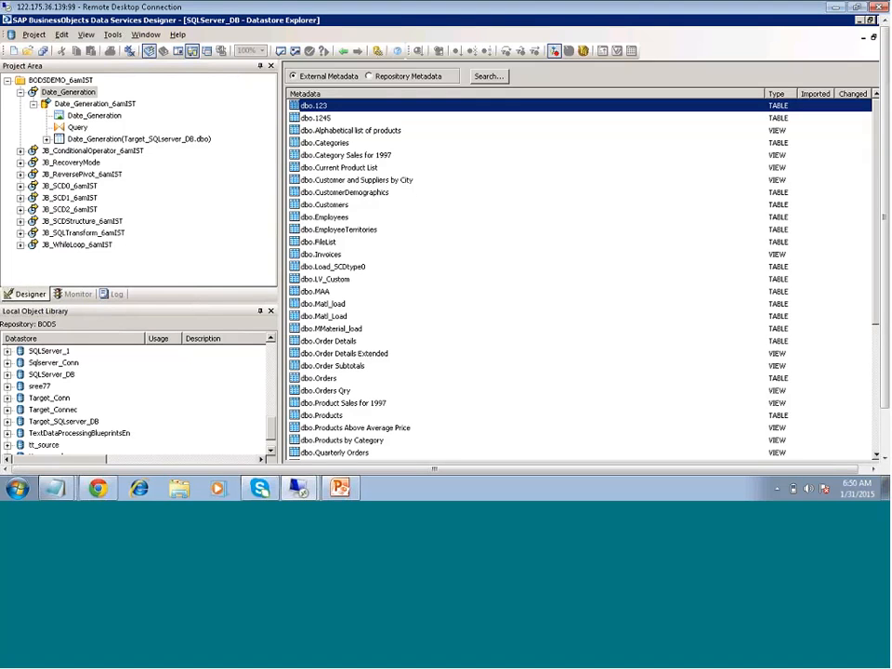
left_click(70, 421)
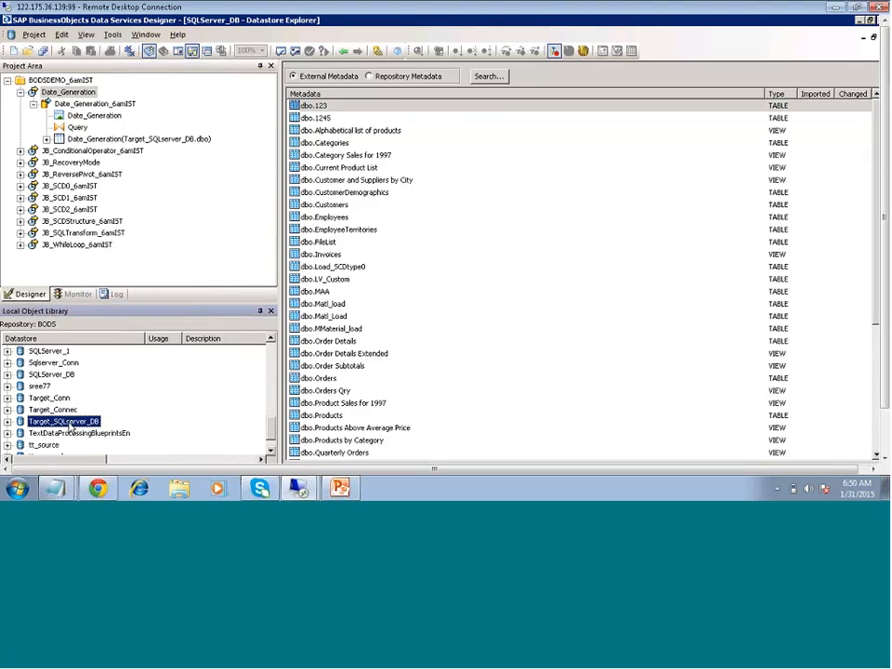
scroll(74, 415, "up", 2)
scroll(74, 409, "up", 2)
scroll(74, 405, "up", 2)
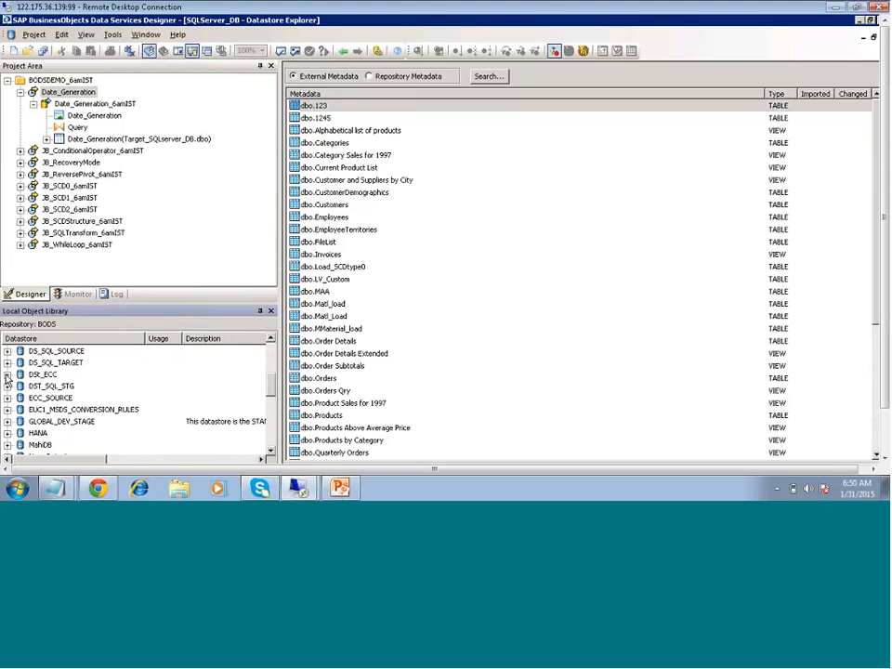
Expand DSt_ECC's Tables node to show EKPO, MARA, T149D, VBAK and VBAP, selecting VBAK and VBAP
left_click(8, 374)
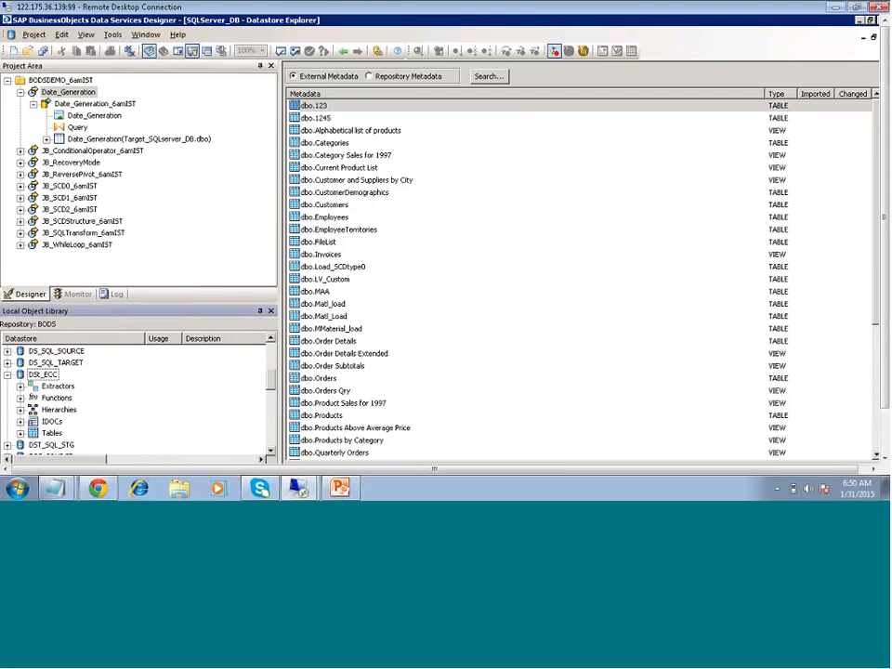
left_click(20, 433)
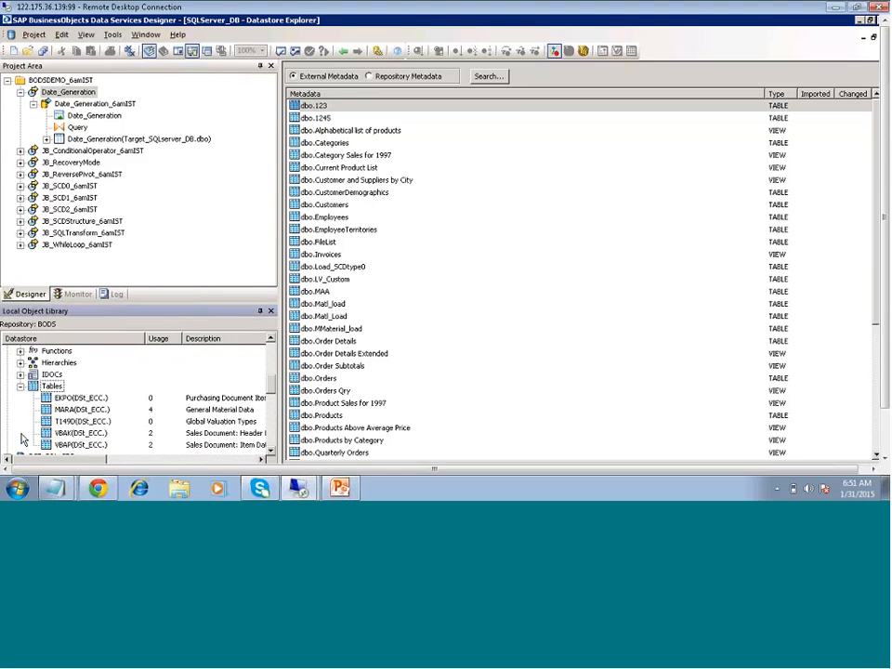
left_click(272, 452)
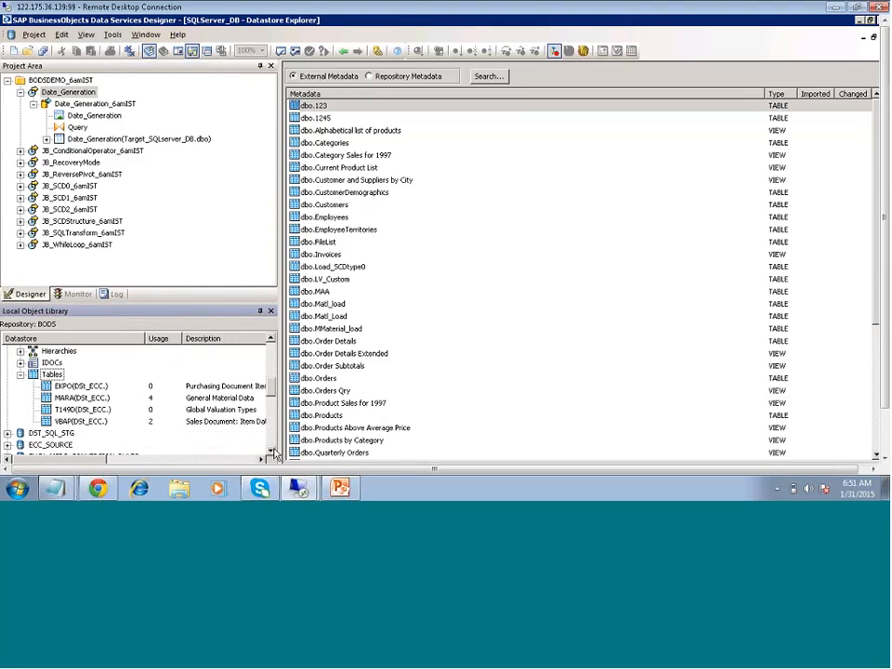
left_click(271, 451)
left_click(76, 410)
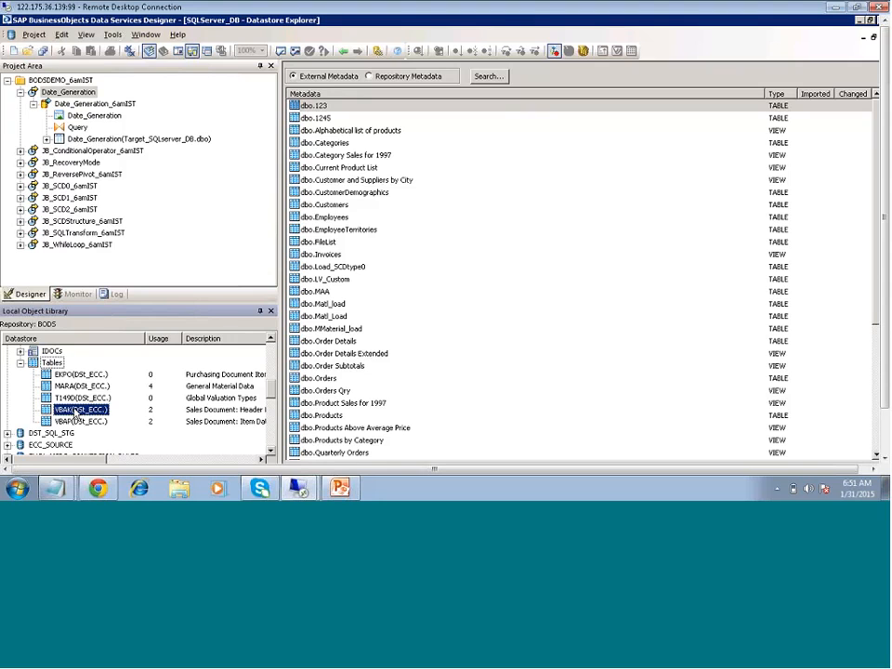
left_click(78, 422)
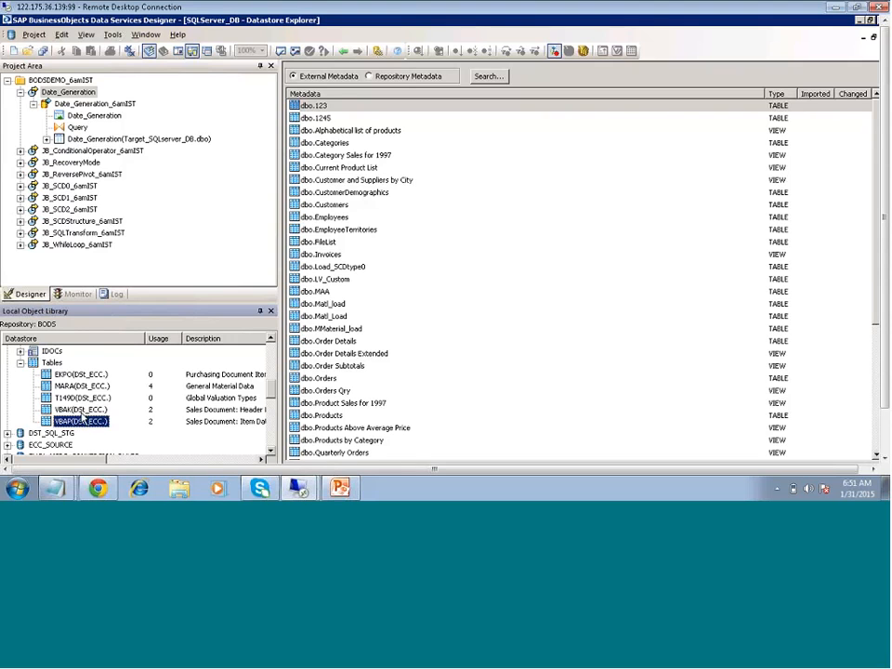
left_click(82, 411)
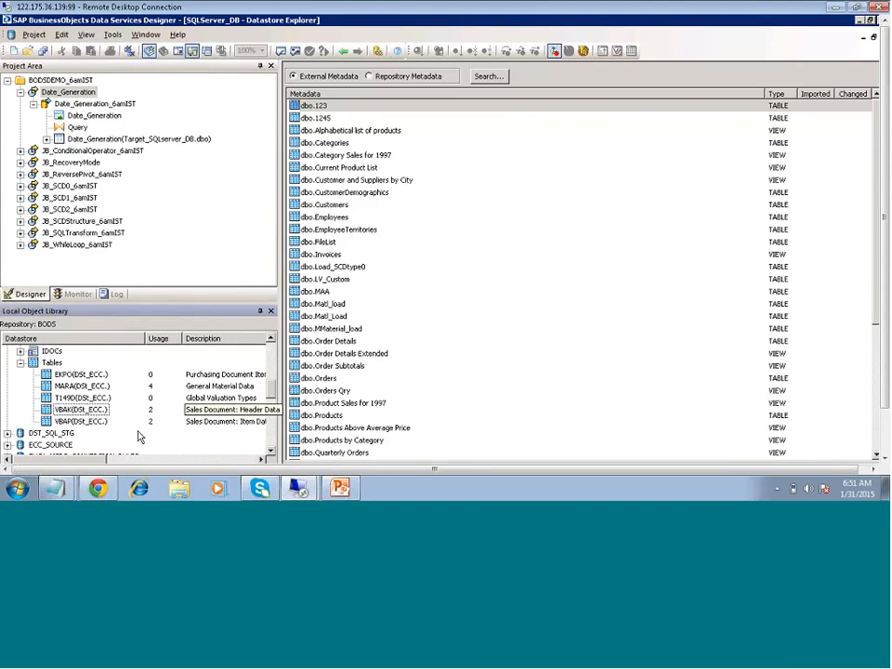
Create a new batch job in the BODSDEMO project, initially named SAPE
left_click(20, 93)
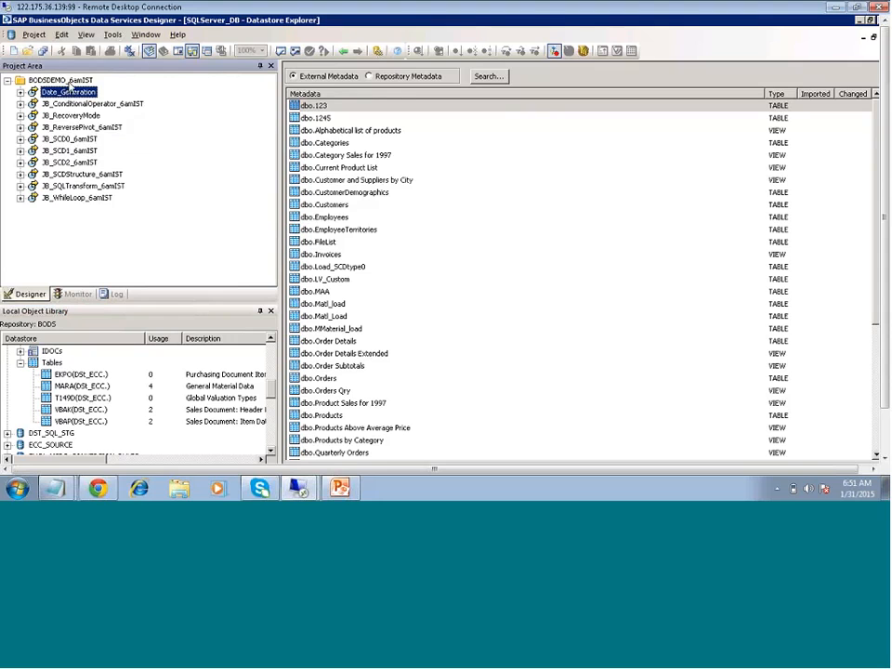
right_click(71, 80)
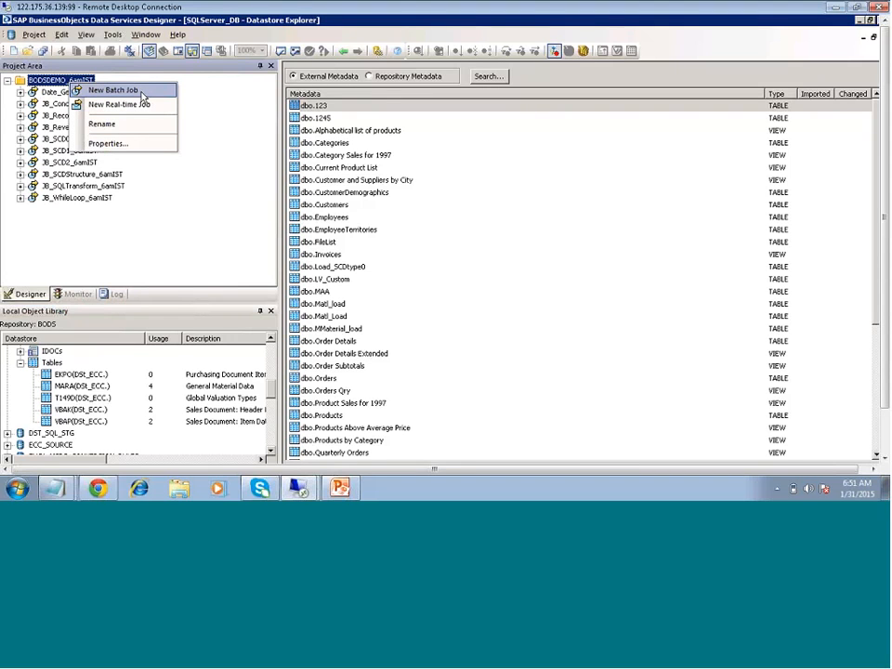
left_click(139, 90)
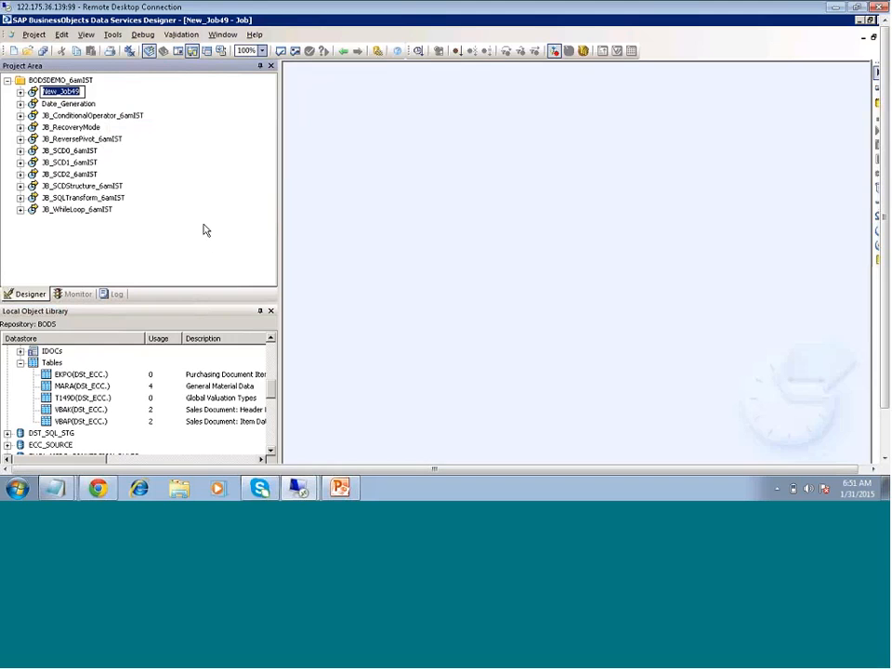
type("SAPECC")
key("BackSpace")
key("BackSpace")
key("Return")
key("alt+t")
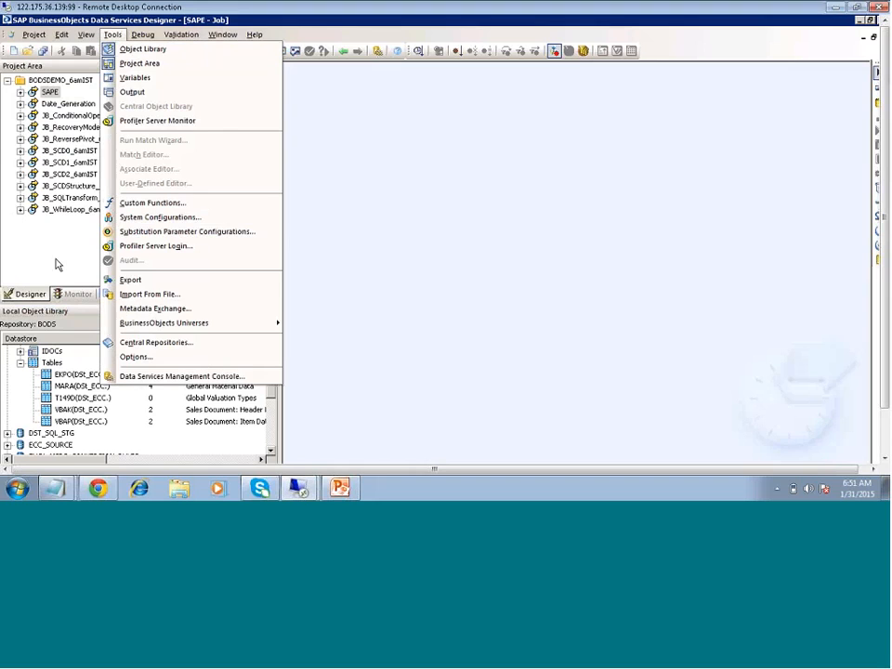
left_click(74, 216)
Rename the SAPE job to SAPExtraction_NDF
left_click(51, 92)
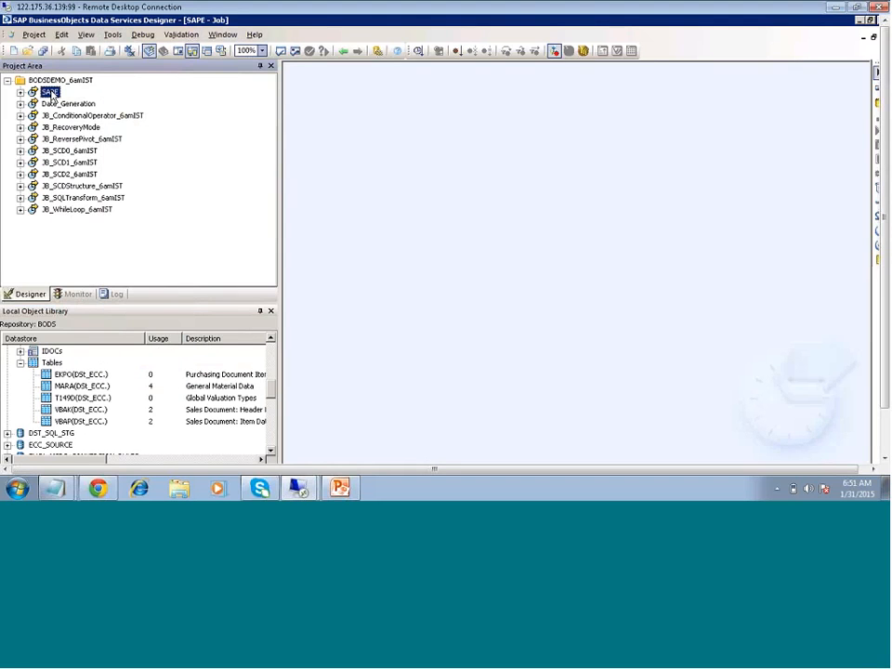
left_click(51, 93)
type("SAPExtract")
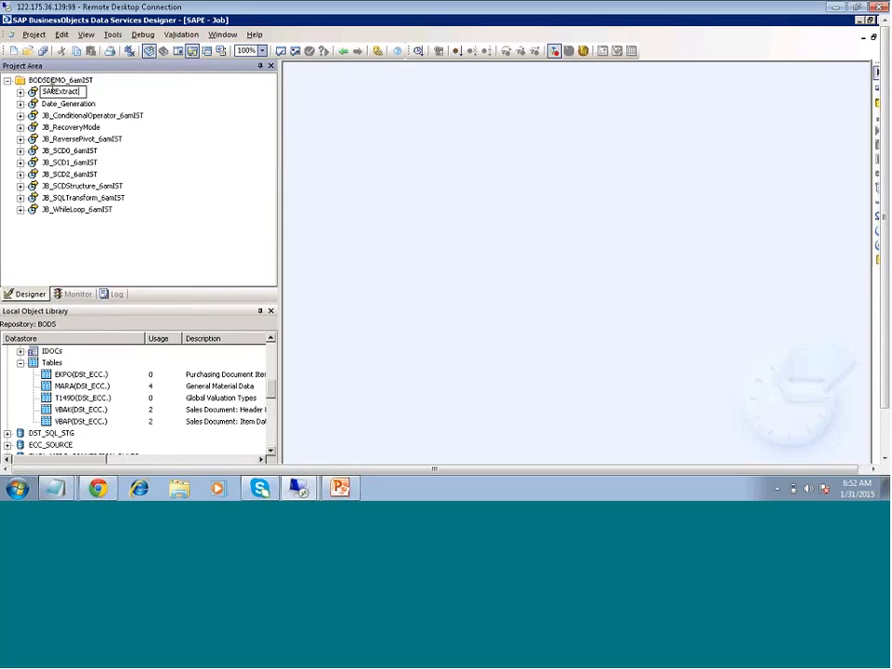
type("ion_")
type("J")
type("n")
type("ormal")
key("BackSpace")
key("BackSpace")
key("BackSpace")
key("BackSpace")
key("BackSpace")
key("BackSpace")
type("NDF")
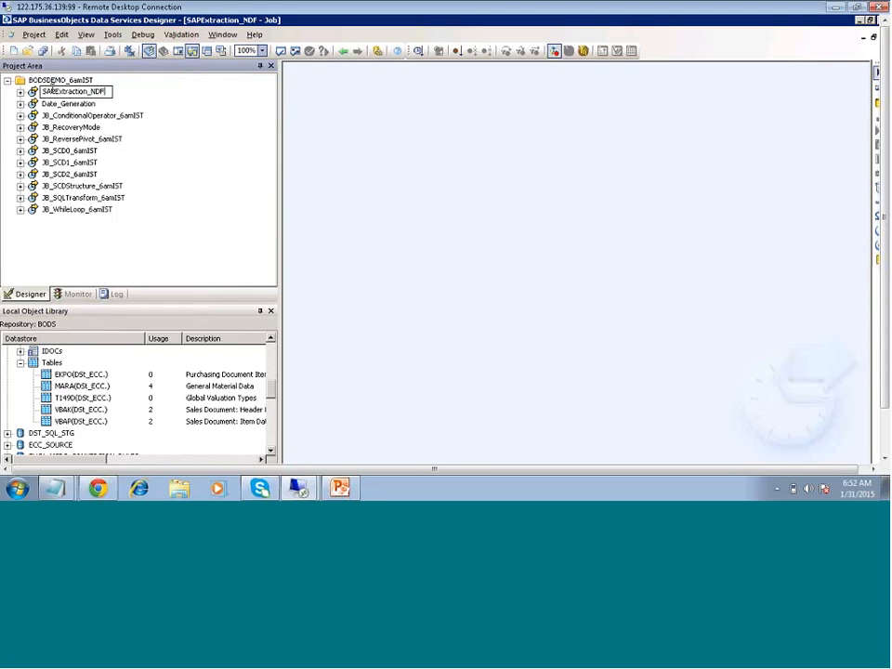
key("Return")
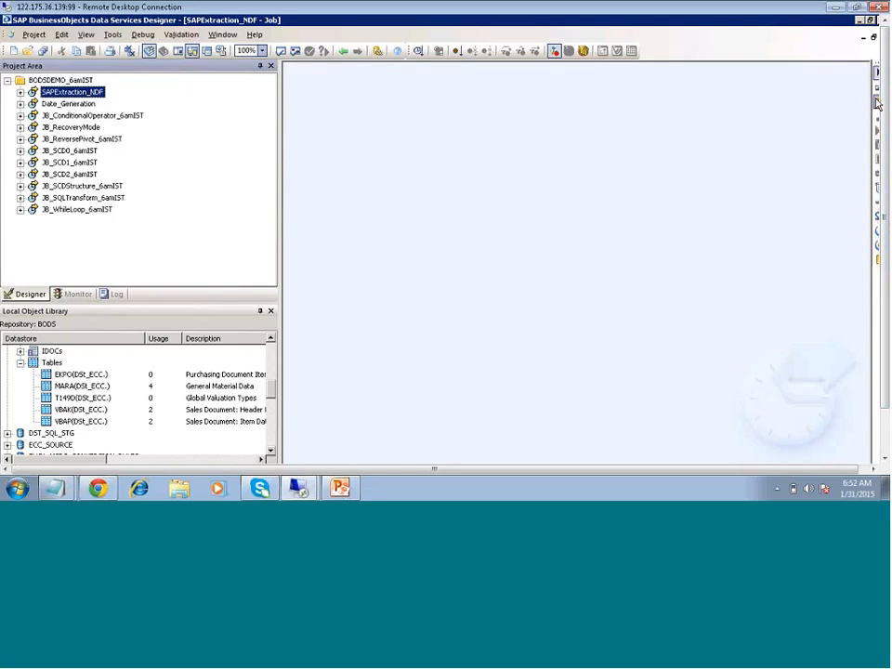
Add a data flow named SAP_NDF to the job and open it
left_click(384, 168)
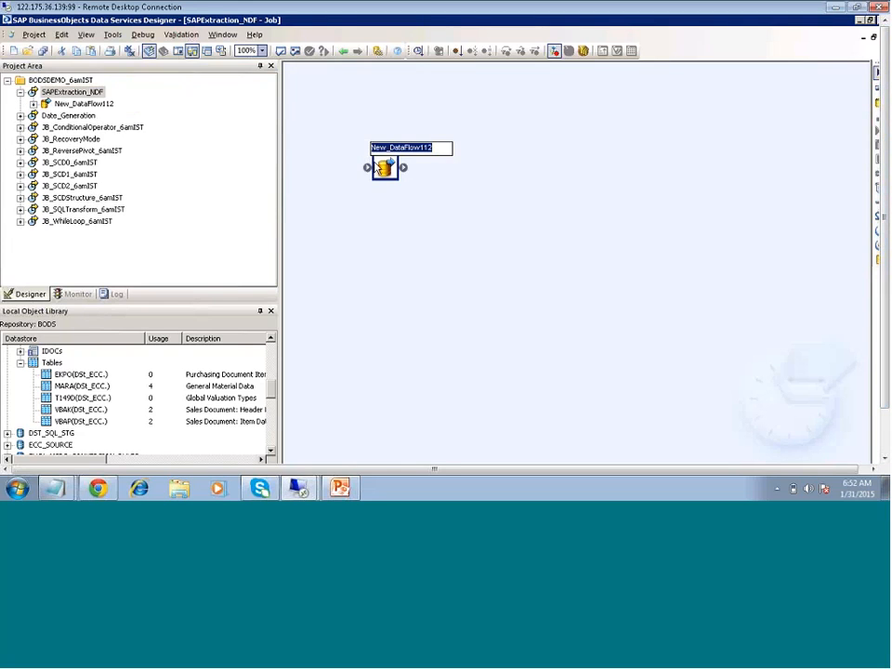
type("SA")
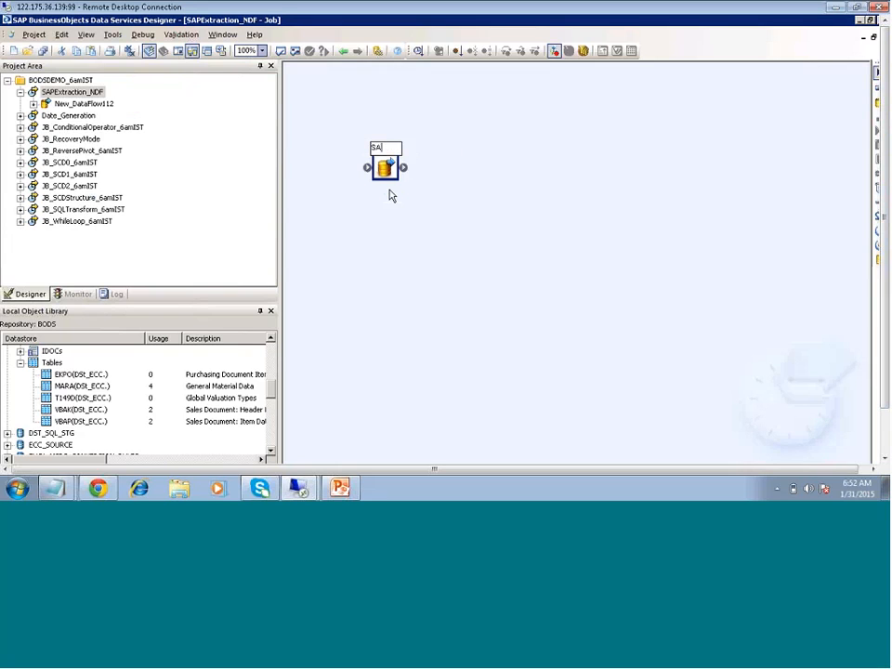
type("P_NDF")
key("Return")
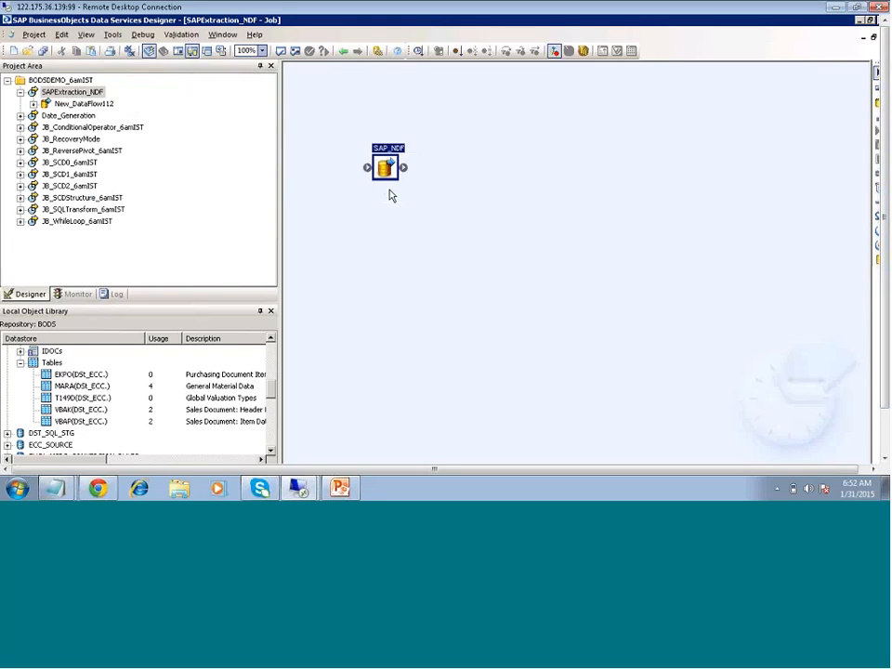
left_click(392, 209)
double_click(390, 164)
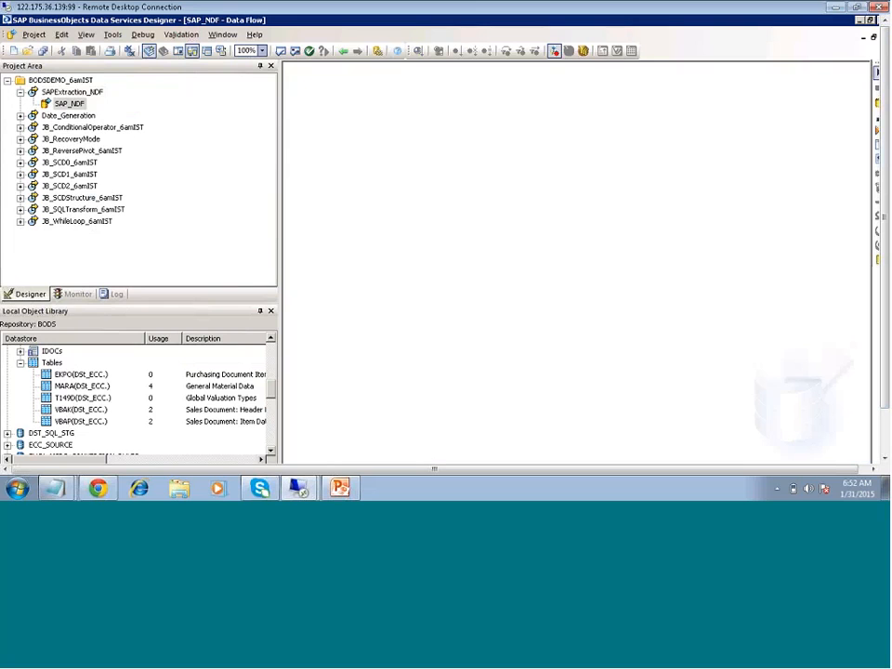
Drag VBAK and VBAP onto the SAP_NDF canvas as sources and preview VBAK's 1000 records
left_click_drag(81, 409, 338, 153)
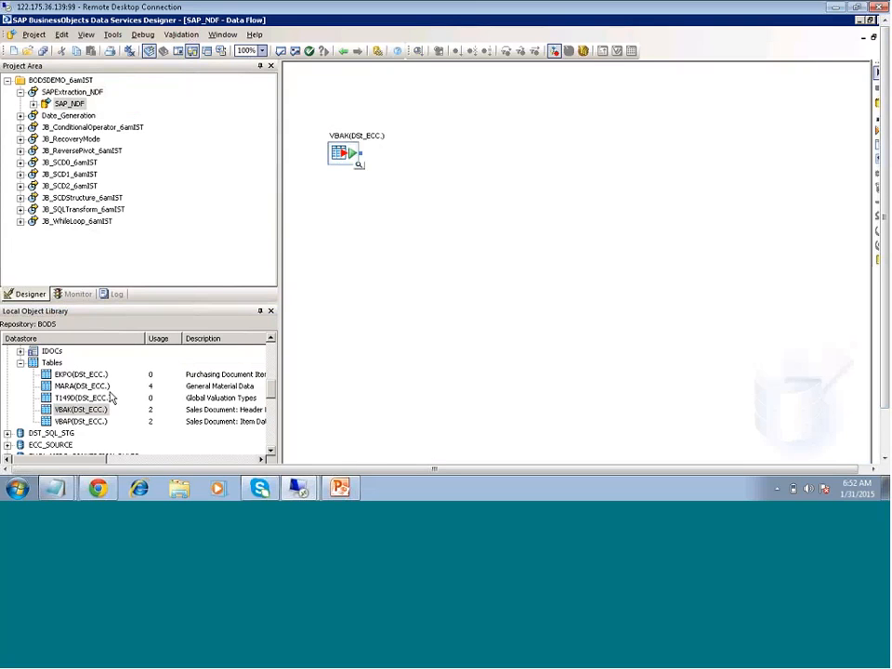
left_click_drag(68, 423, 318, 197)
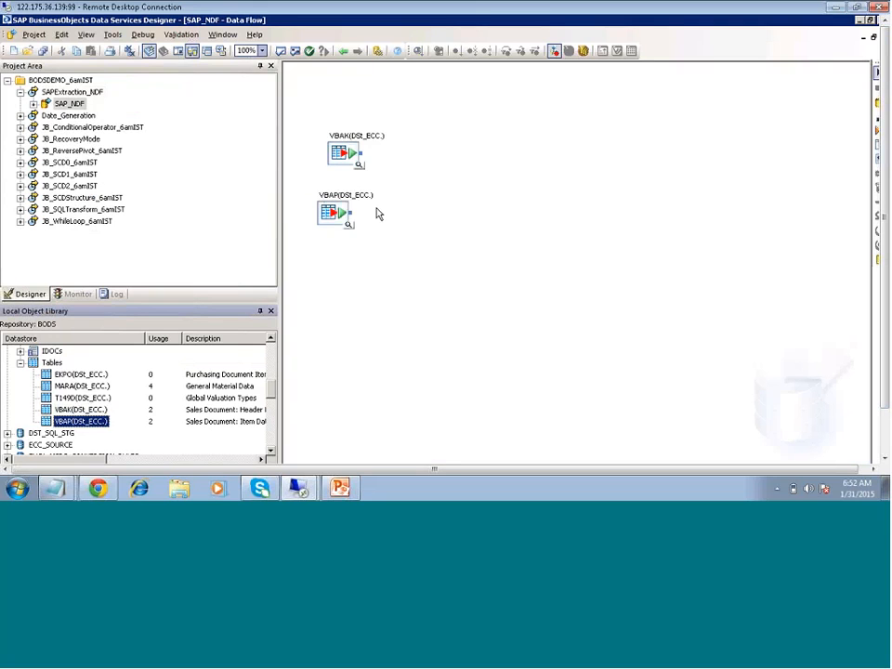
left_click_drag(345, 153, 328, 153)
left_click(341, 169)
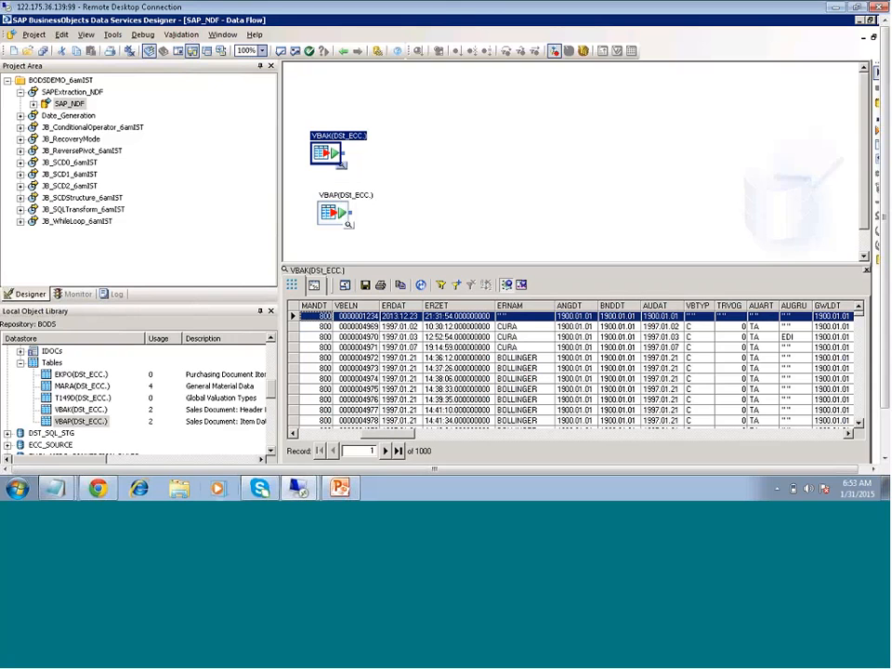
Scroll across VBAK's preview grid, then view VBAP's 1000 records and close that preview
left_click_drag(388, 434, 389, 433)
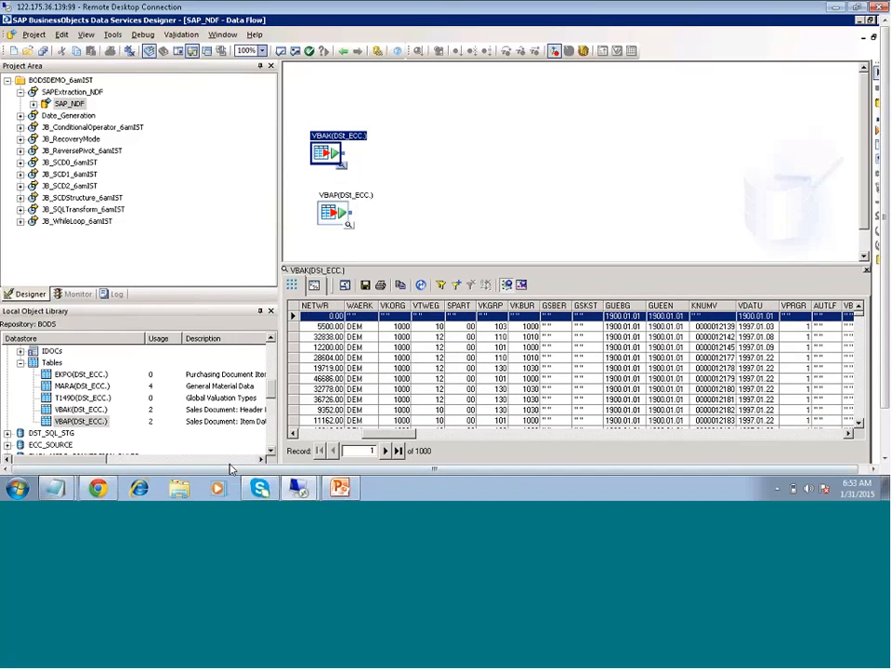
left_click_drag(390, 433, 816, 434)
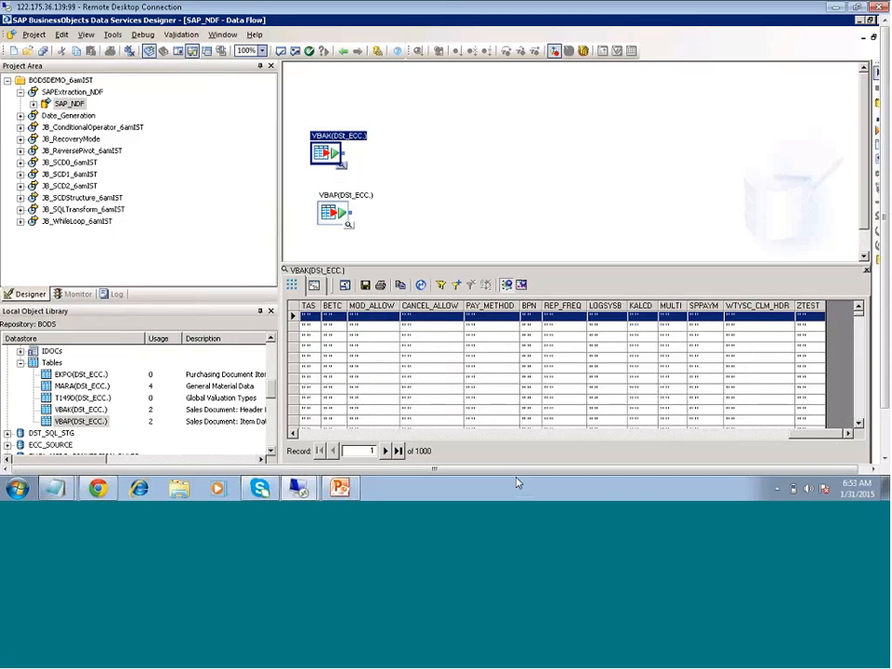
left_click(348, 224)
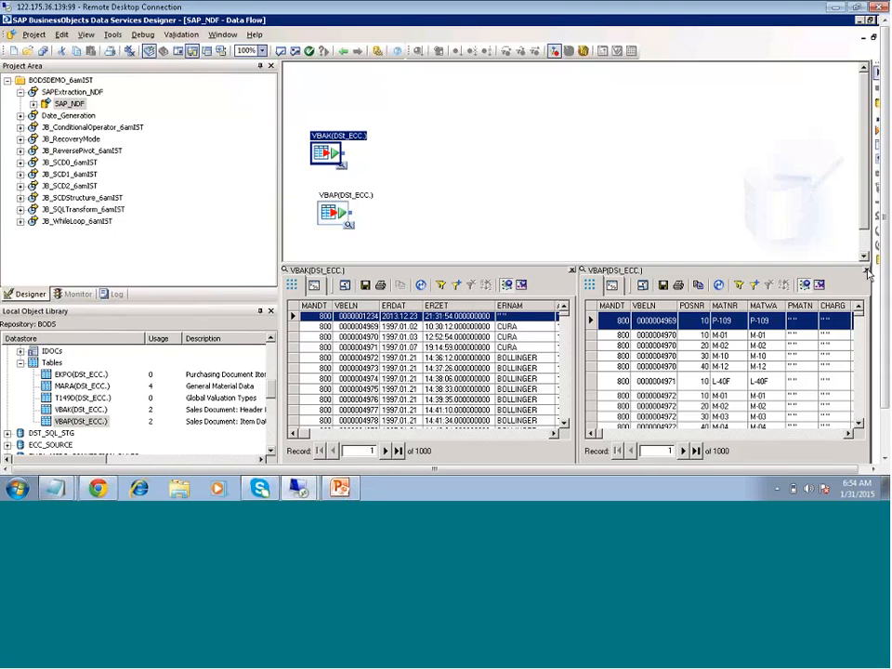
left_click(866, 269)
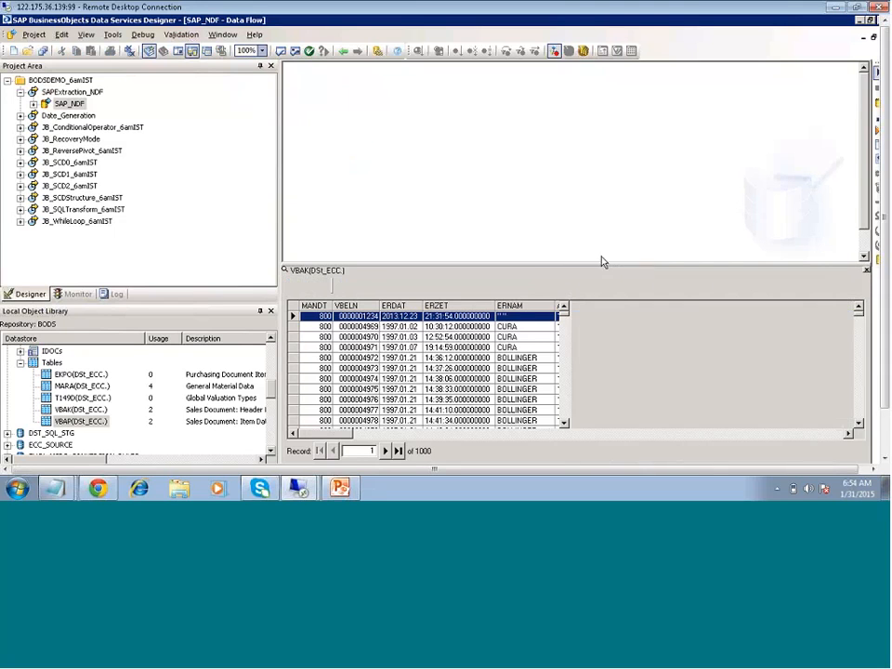
Close the VBAK preview, place a Query transform, and connect VBAK and VBAP into it
left_click(866, 270)
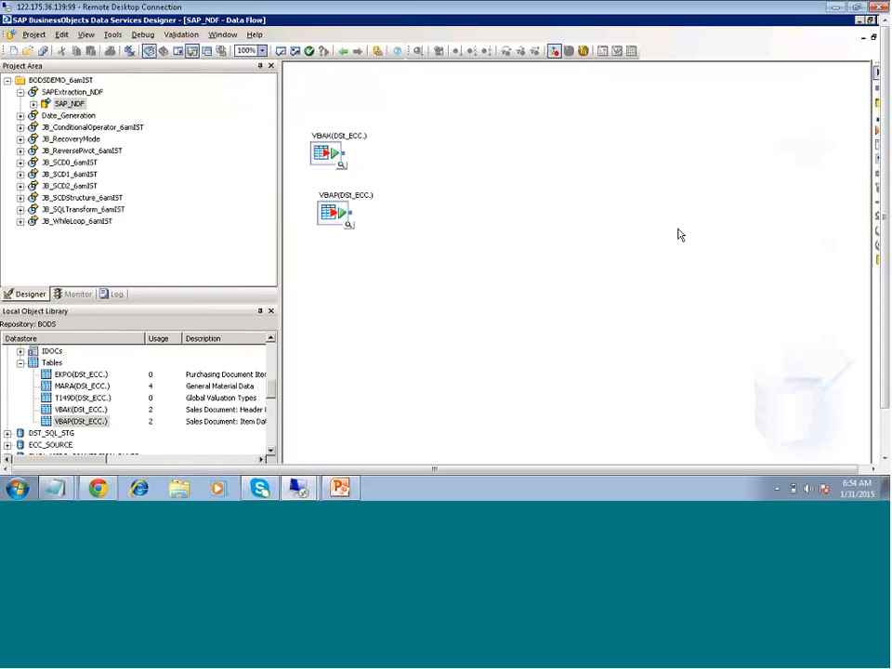
left_click(878, 130)
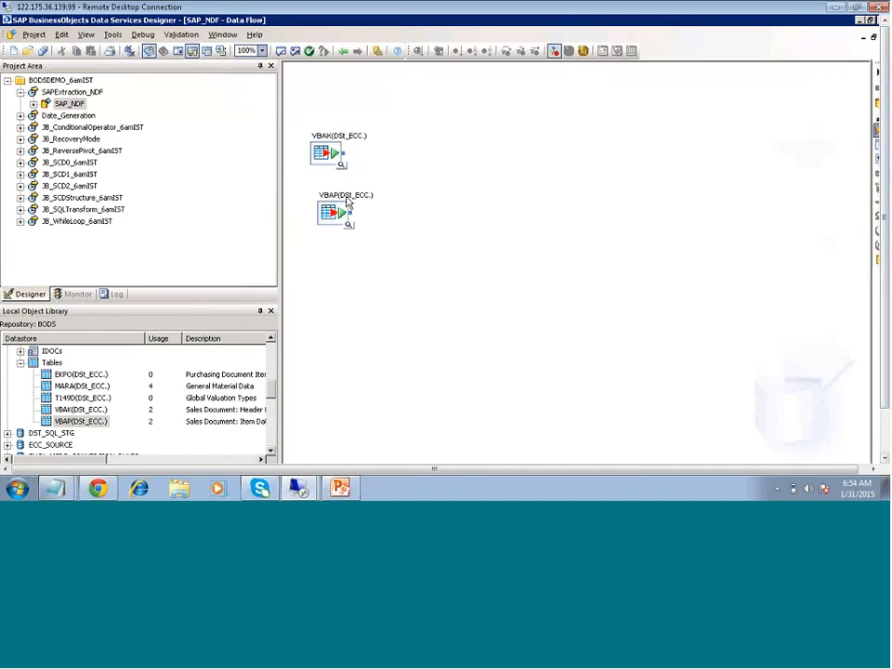
left_click(411, 156)
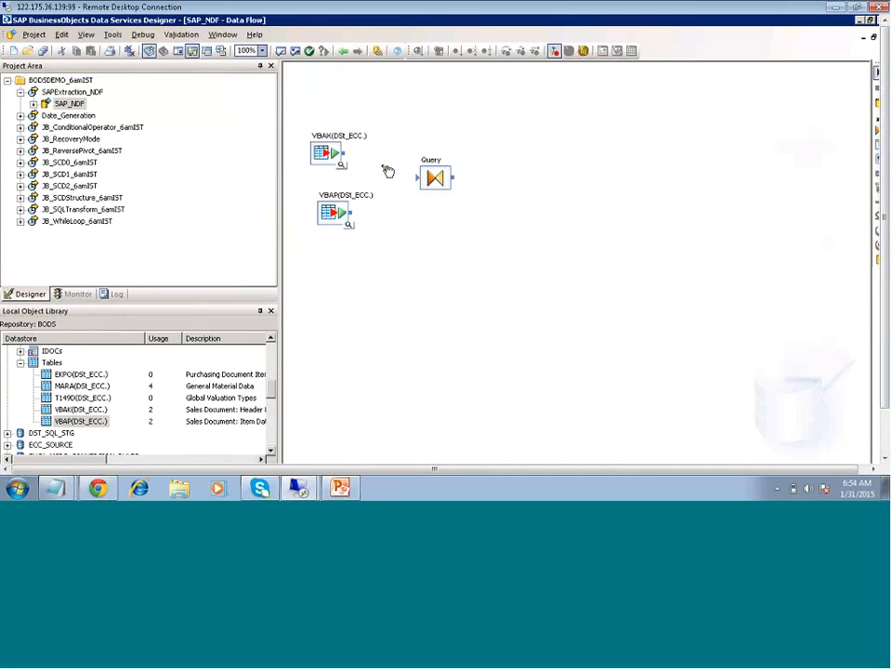
left_click_drag(344, 152, 417, 176)
left_click_drag(352, 215, 430, 182)
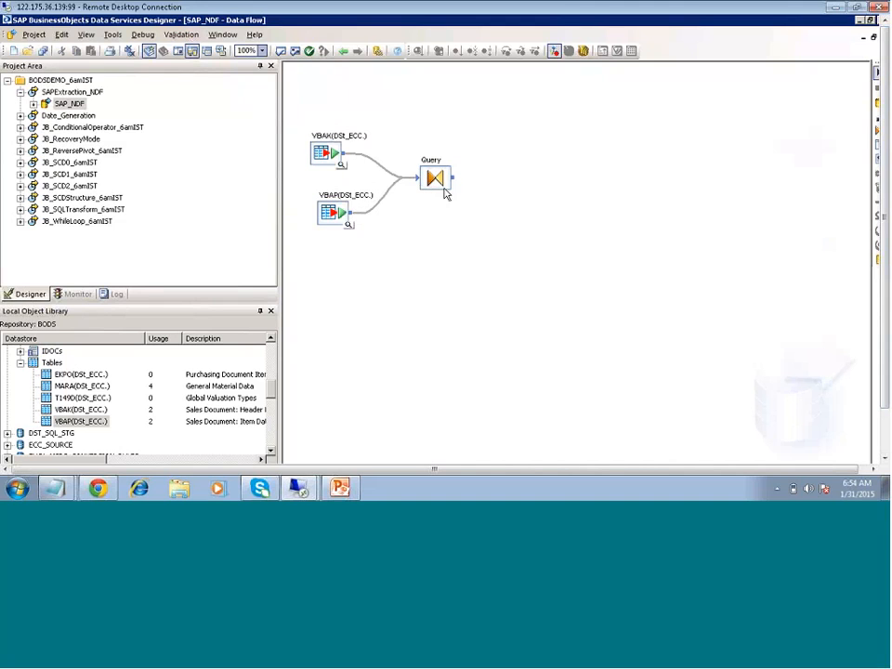
Inspect the Query Editor's VBAK and VBAP input columns and WHERE and FROM tabs, then return
double_click(434, 179)
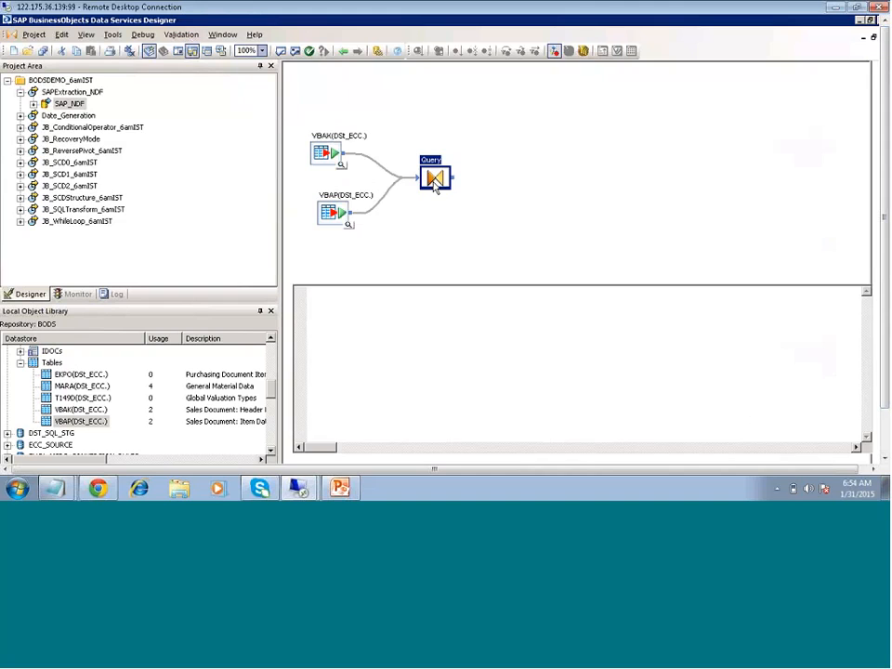
left_click(296, 105)
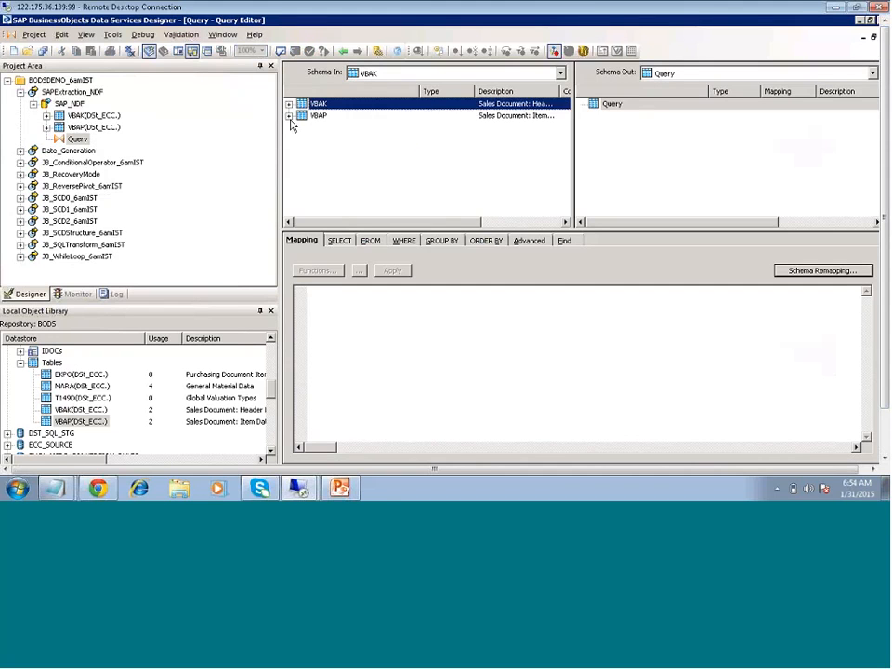
left_click(289, 116)
left_click(289, 104)
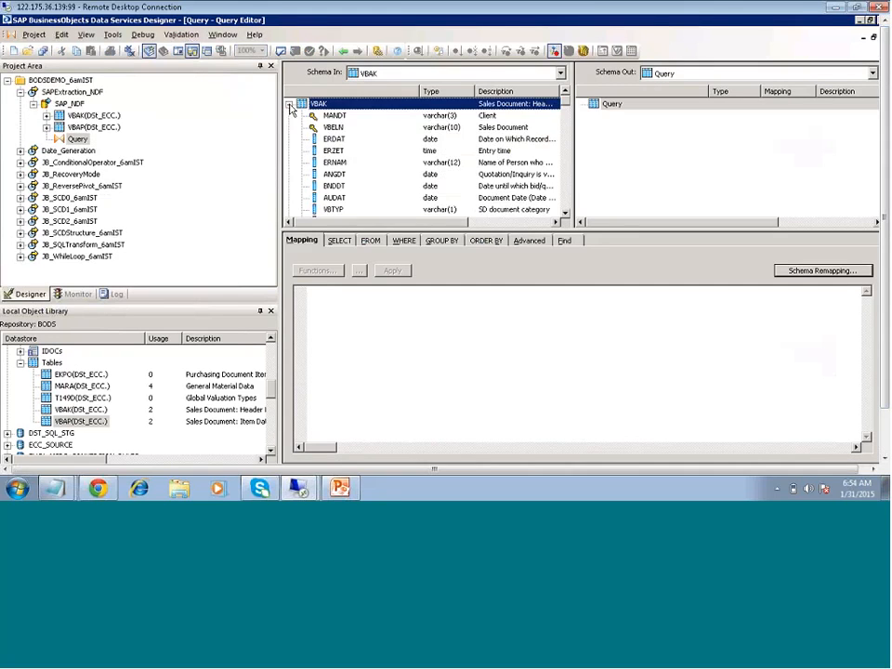
left_click(406, 241)
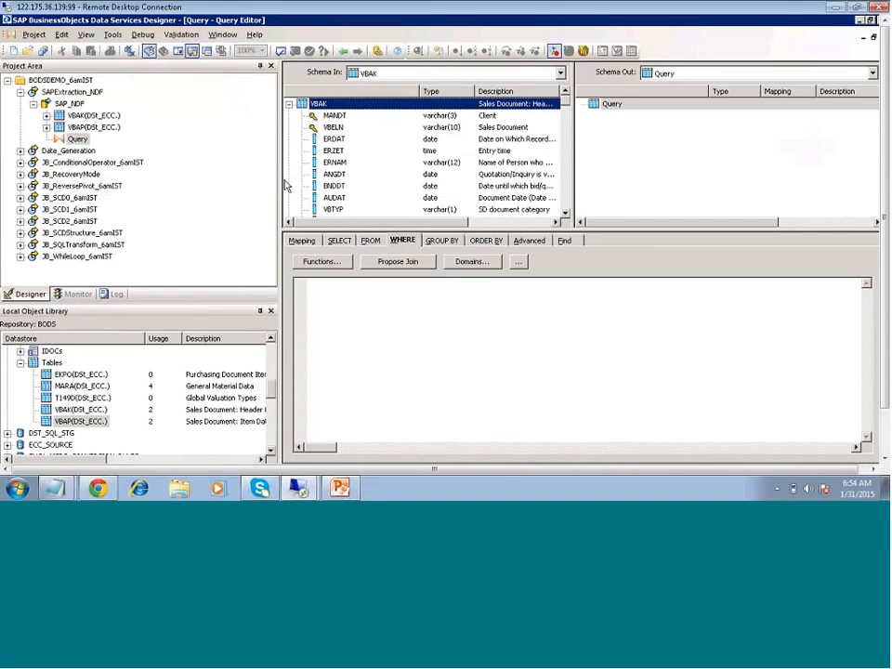
left_click(369, 240)
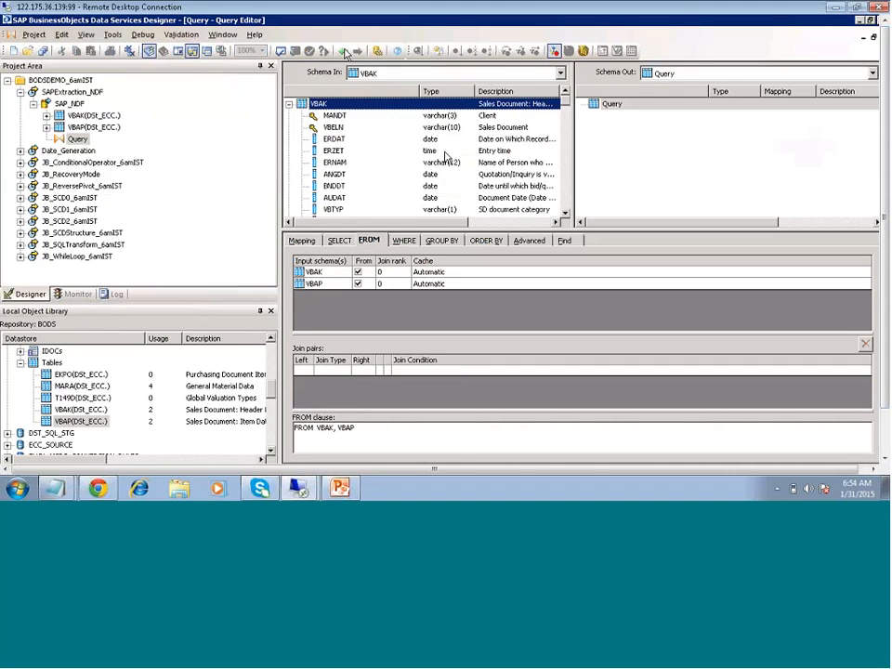
left_click(344, 51)
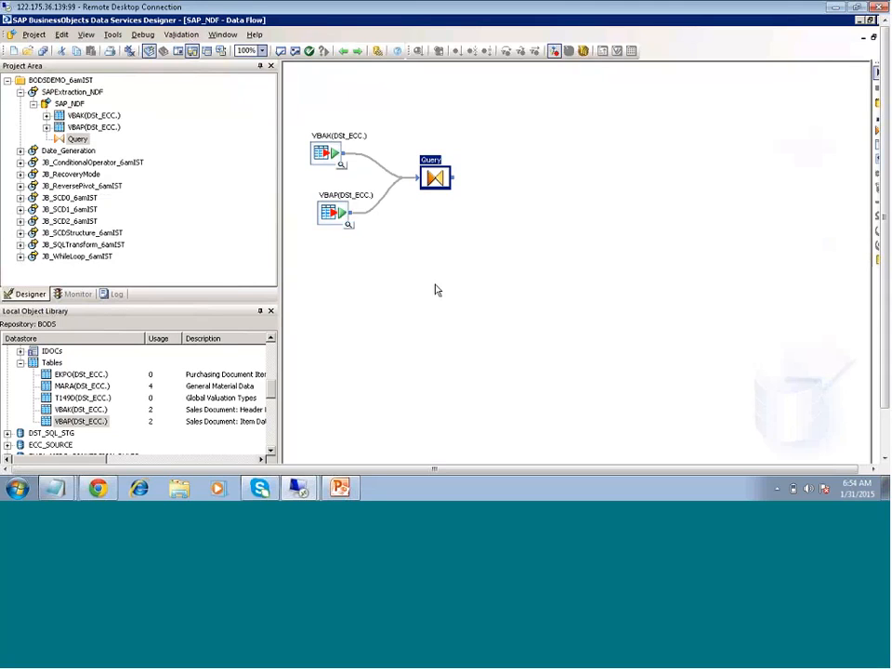
double_click(436, 182)
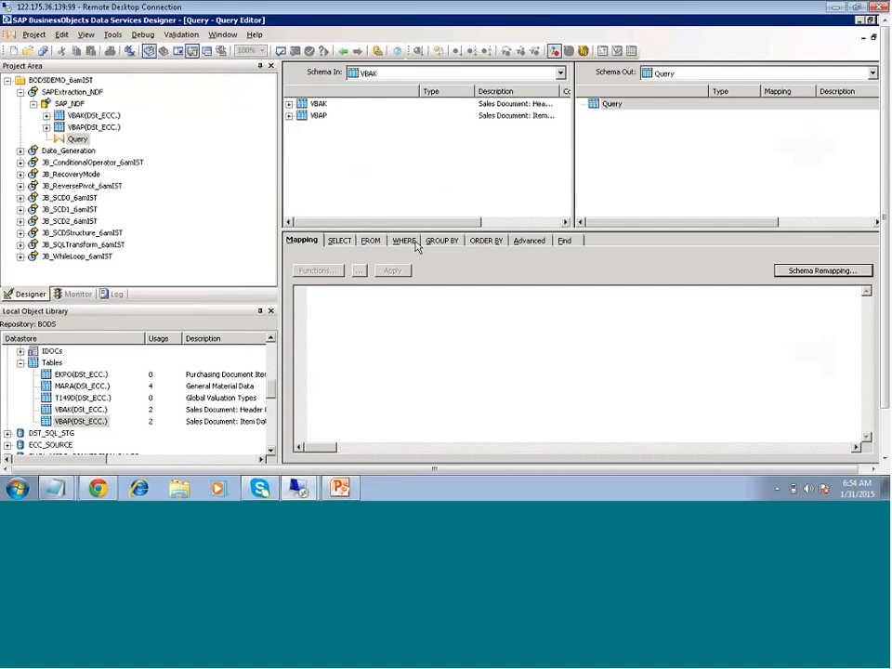
left_click(343, 51)
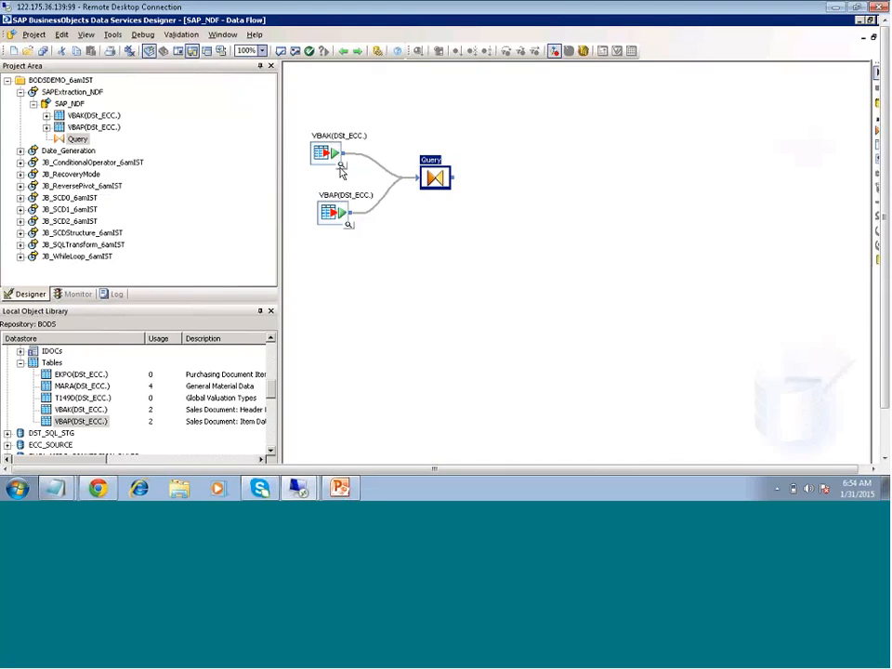
Preview VBAK's data rows again
left_click(341, 167)
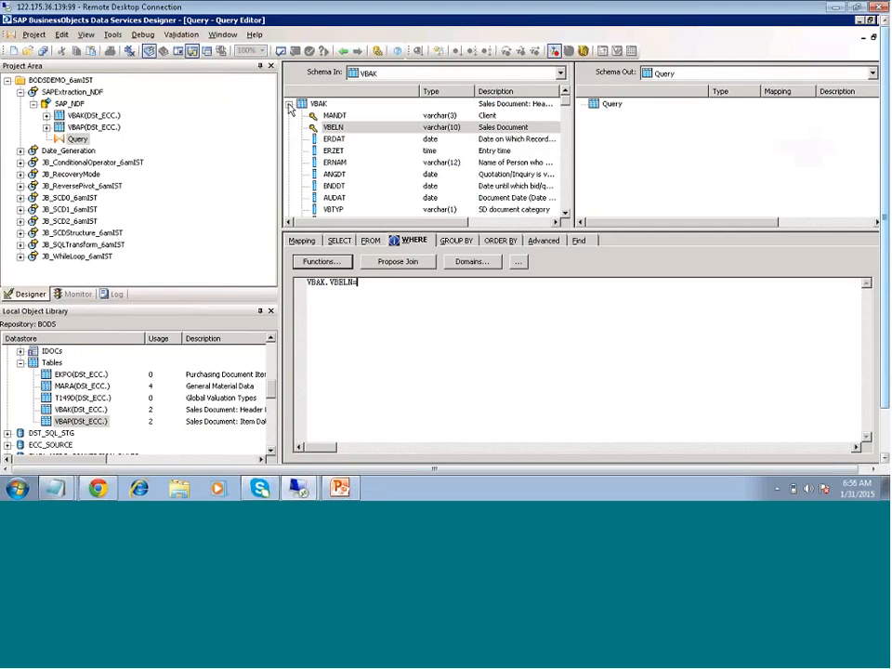
Complete the WHERE join as VBAK.VBELN=VBAP.VBELN
left_click(289, 103)
left_click(289, 116)
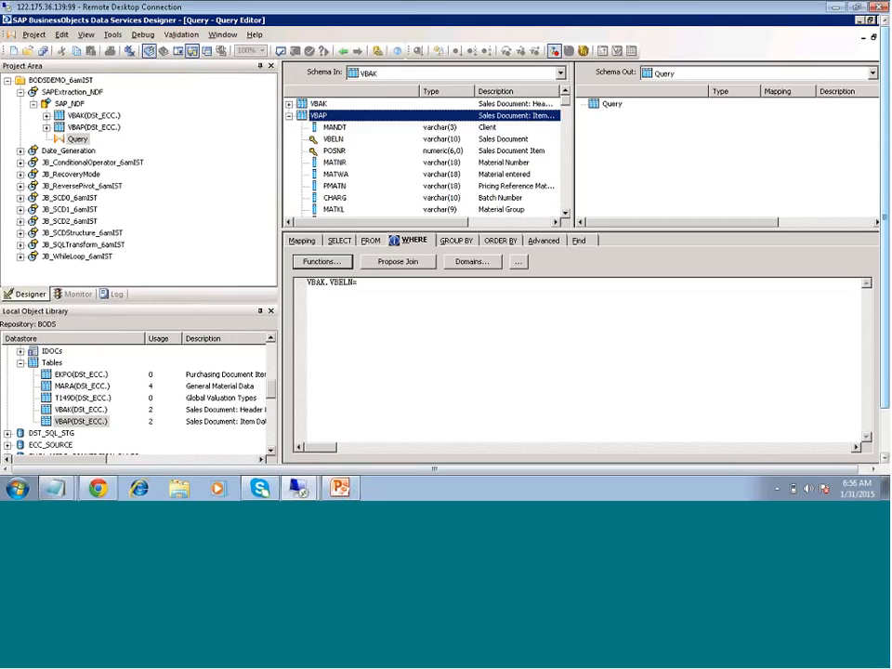
left_click(347, 138)
left_click_drag(399, 263, 375, 299)
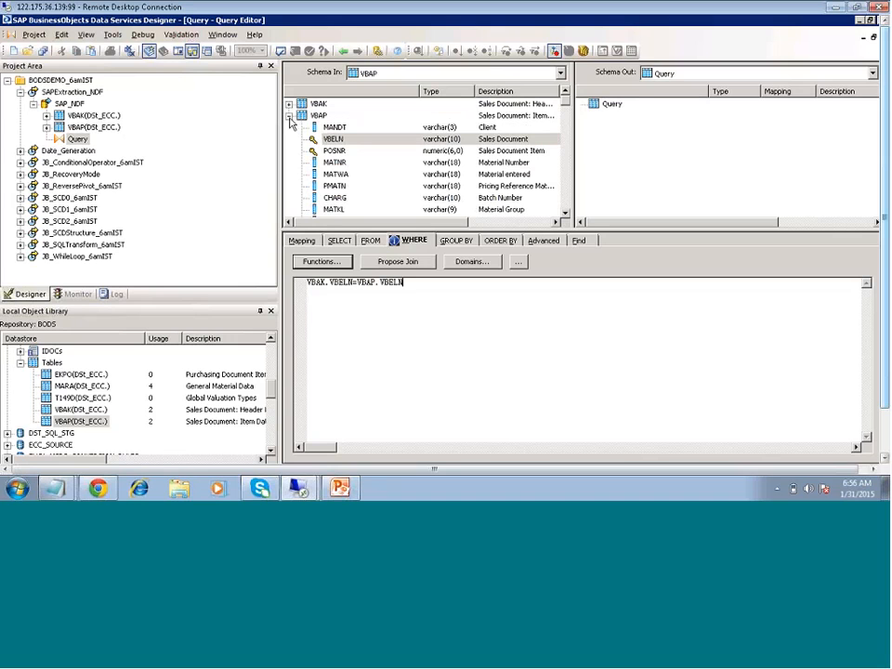
Map VBAP columns MANDT through CHSPL into the query's output schema
left_click(336, 131)
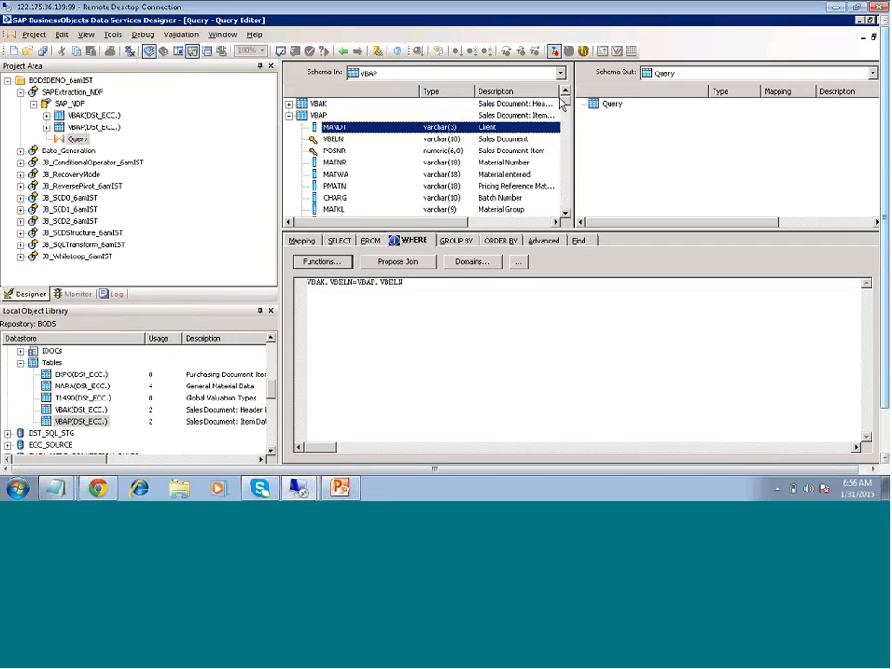
scroll(570, 116, "down", 3)
scroll(570, 116, "down", 5)
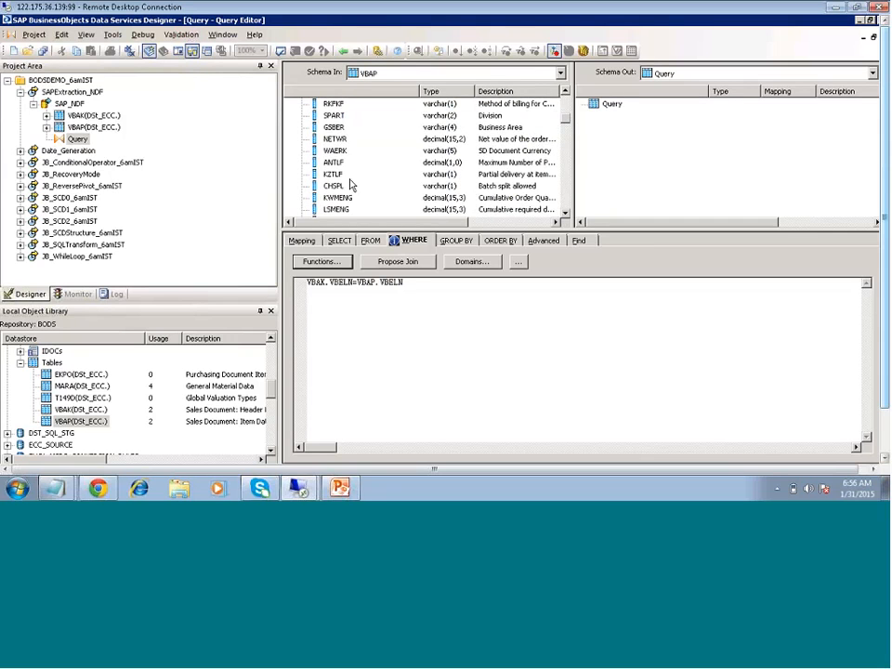
left_click(329, 188, "shift")
left_click_drag(331, 115, 628, 145)
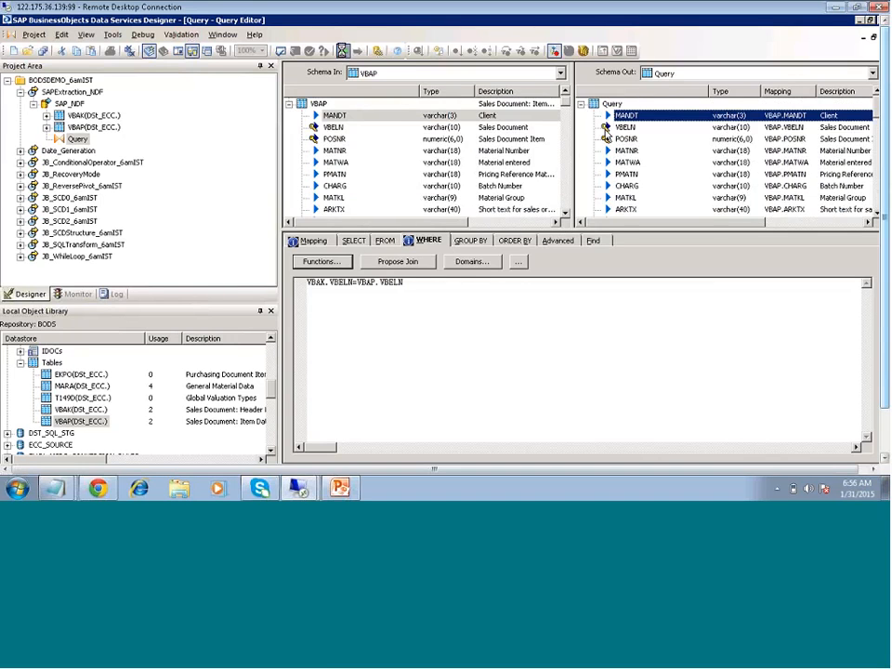
Return to the SAP_NDF data flow and place a new template table in it
left_click(343, 52)
left_click(877, 146)
left_click(521, 167)
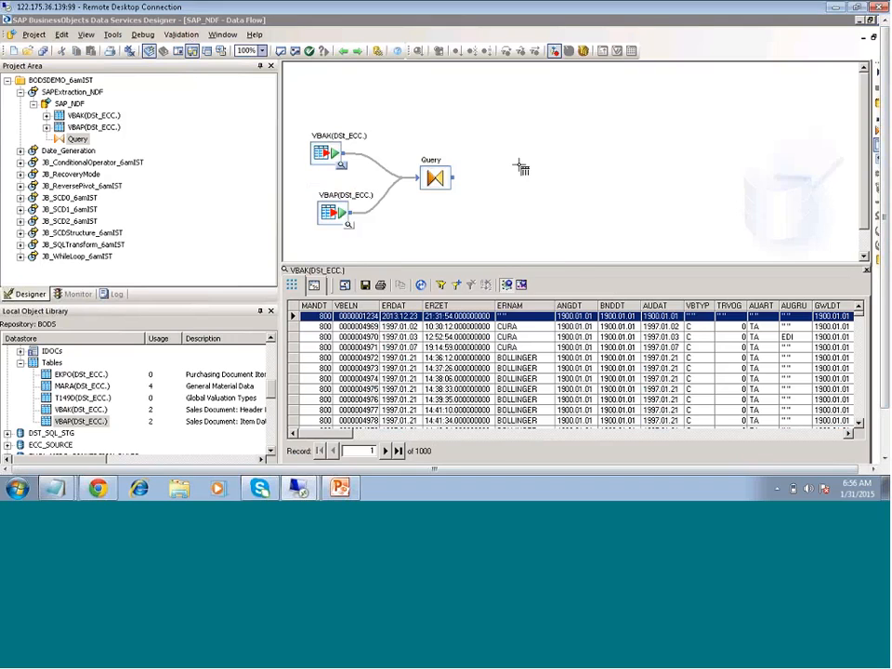
Create a template table named Sales in the Target_SQLserver_DB datastore
left_click(505, 245)
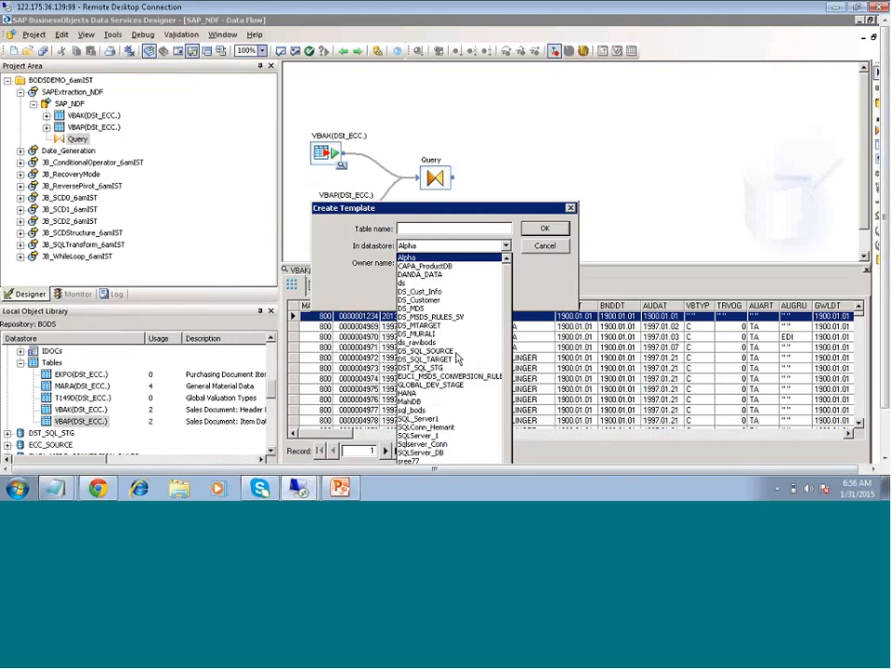
scroll(474, 449, "down", 1)
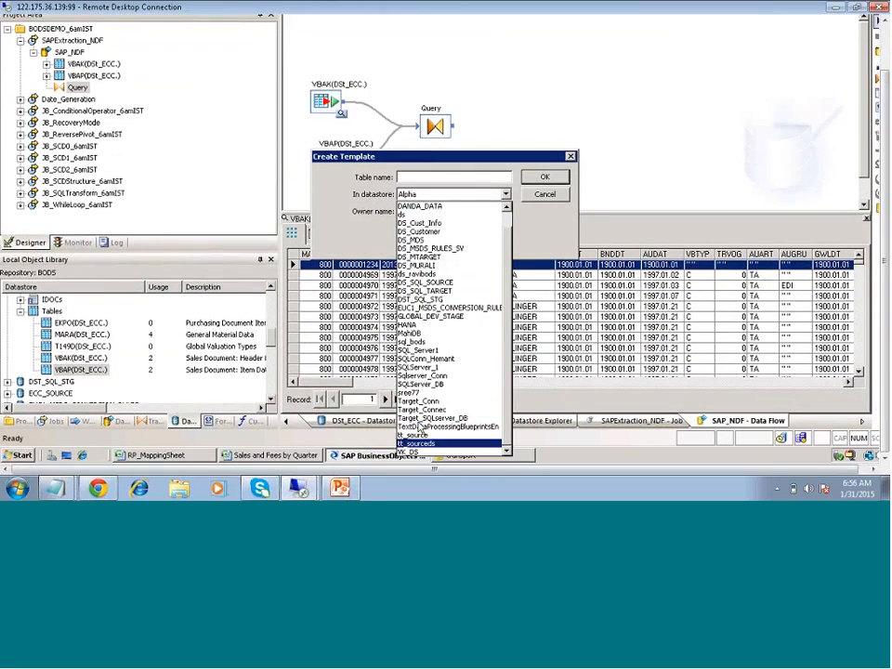
left_click(458, 434)
left_click(401, 177)
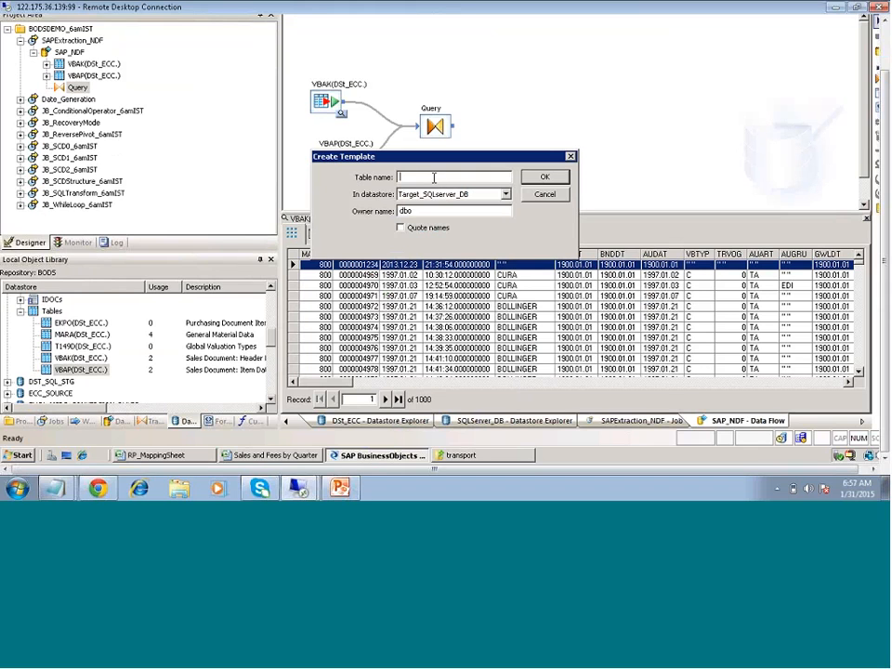
type("Sales")
left_click(545, 180)
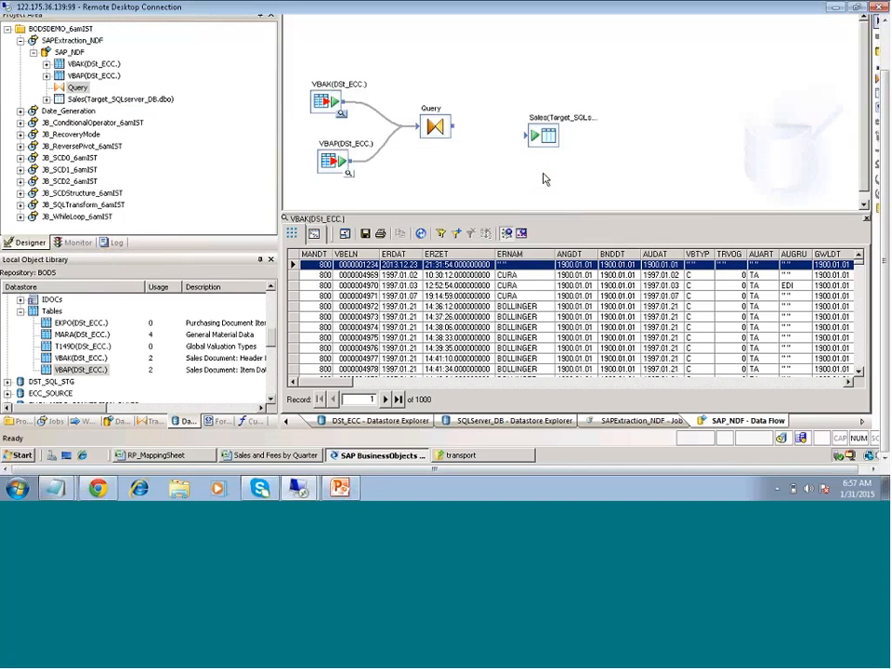
Link the Query output to the Sales table and start executing the SAPExtraction_NDF job
left_click_drag(454, 129, 534, 137)
double_click(74, 40)
right_click(81, 41)
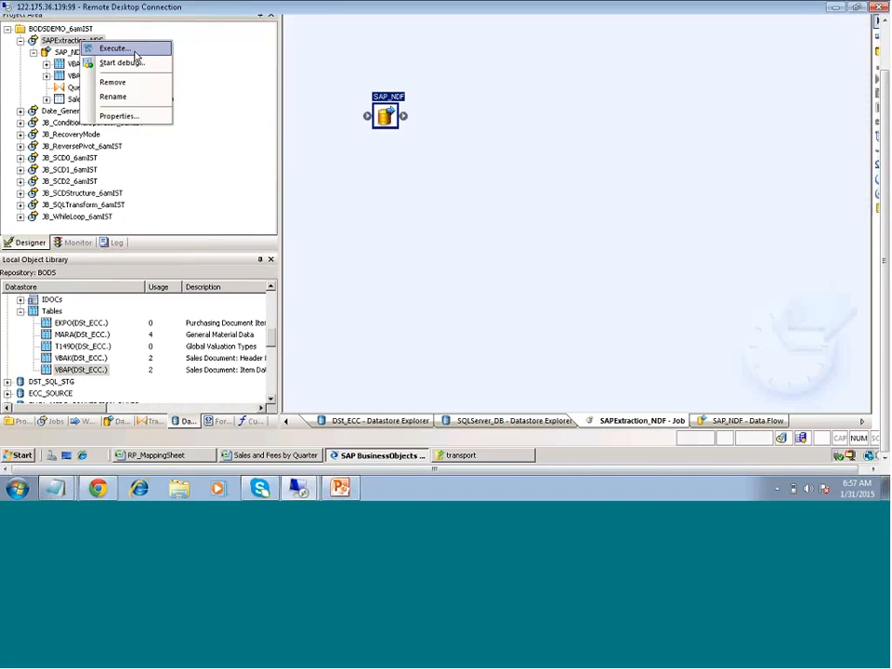
left_click(133, 50)
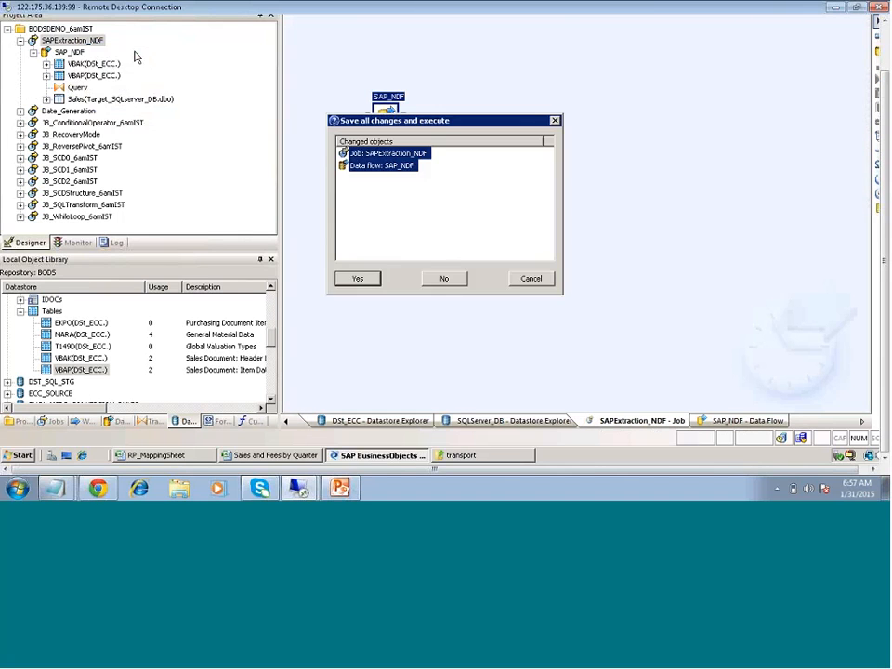
Save all changes and launch the run with auditing and collected statistics disabled
left_click(358, 278)
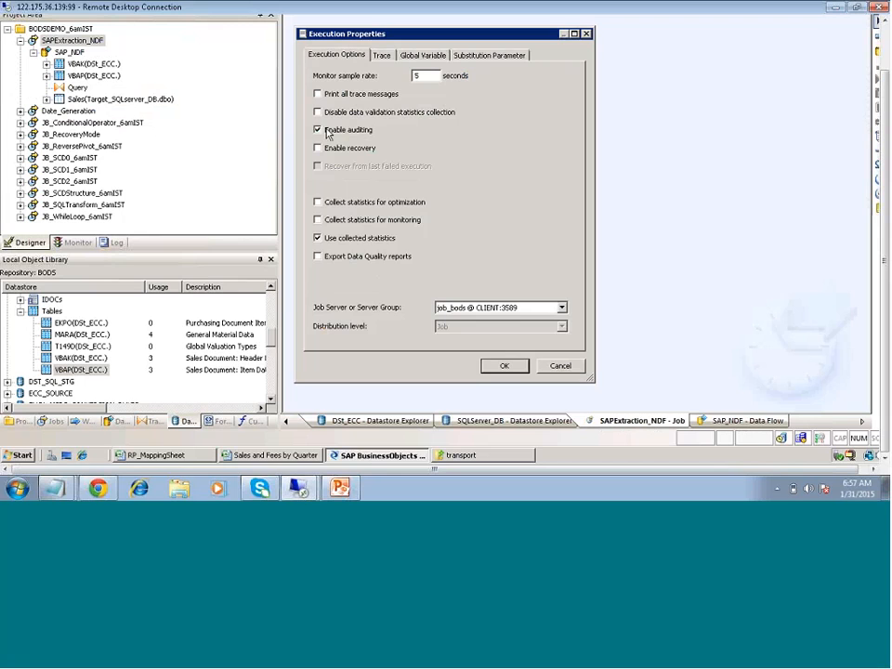
left_click(326, 132)
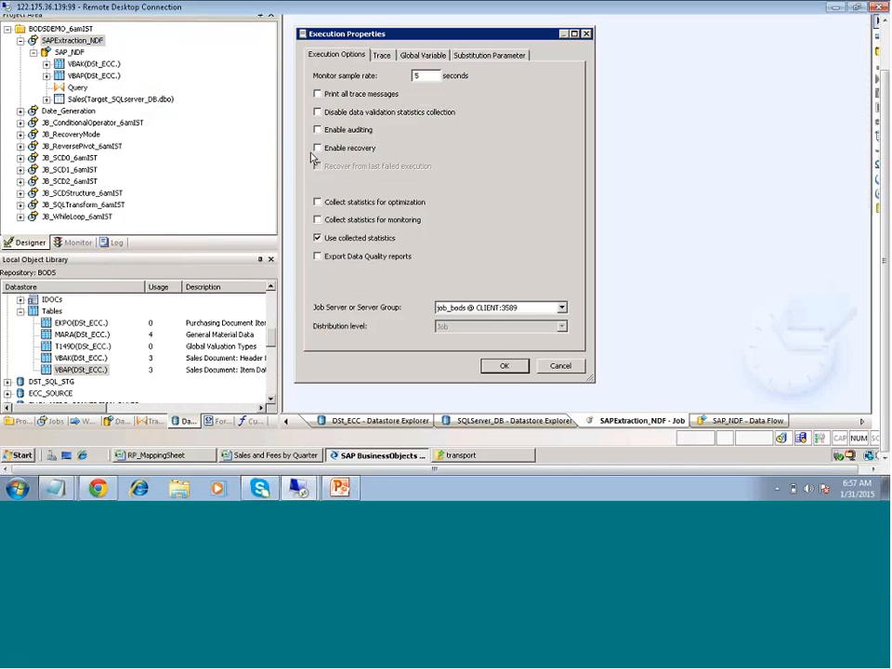
left_click(317, 239)
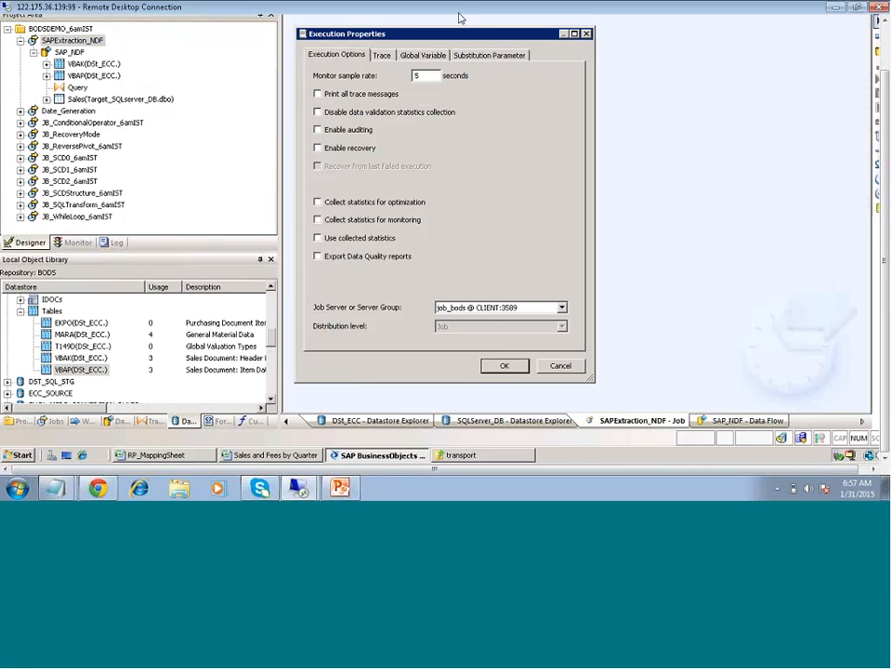
left_click(505, 367)
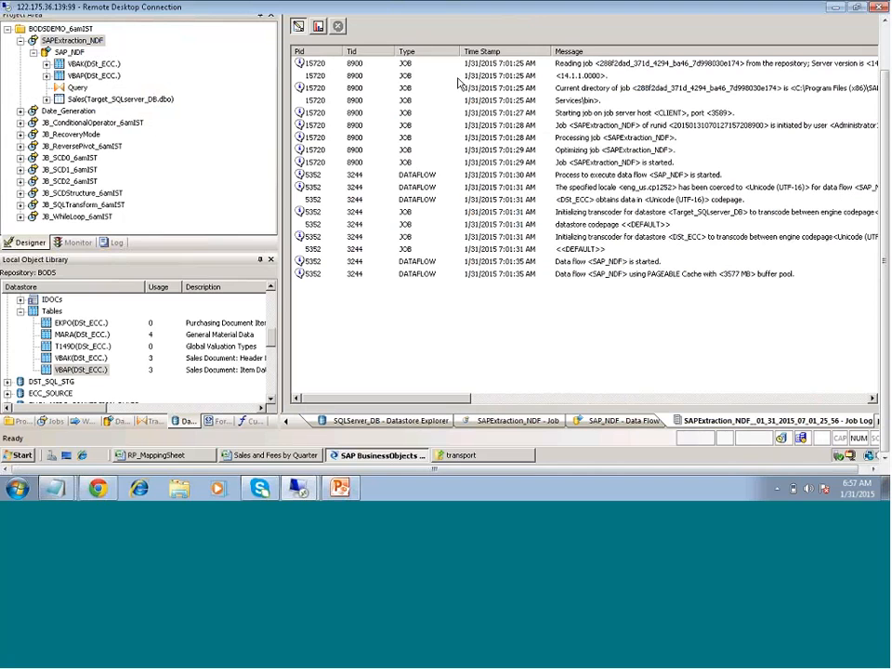
Show the Monitor view with path name, state and row count statistics for the running job
left_click(319, 26)
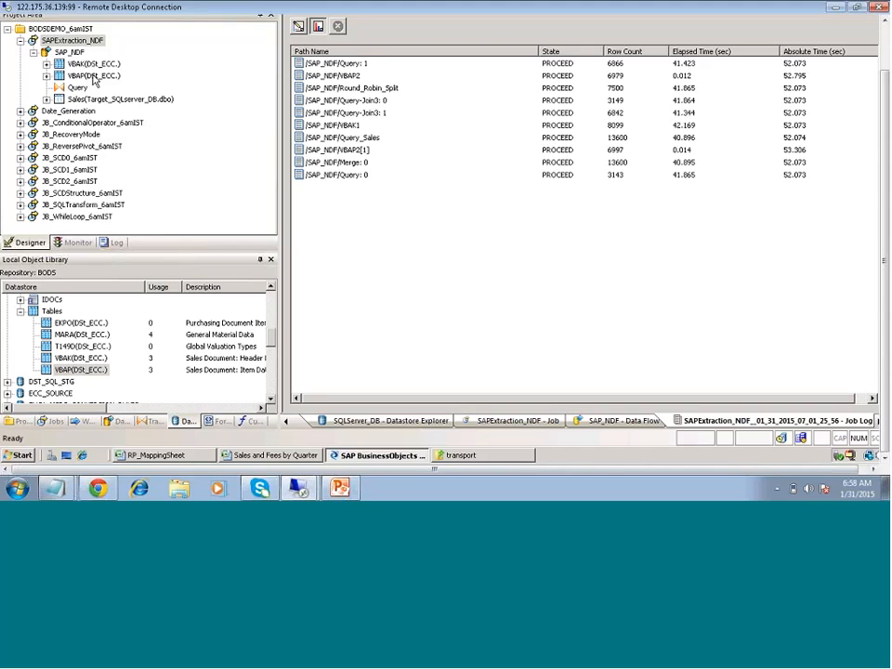
Reopen the SAP_NDF data flow and inspect the Query transform's WHERE clause
double_click(74, 53)
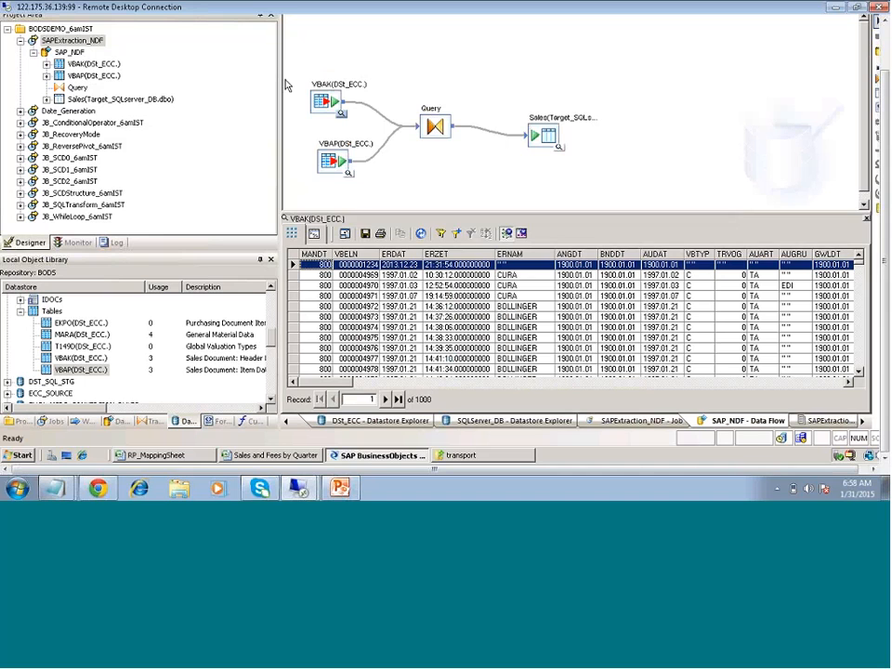
left_click(434, 126)
double_click(434, 126)
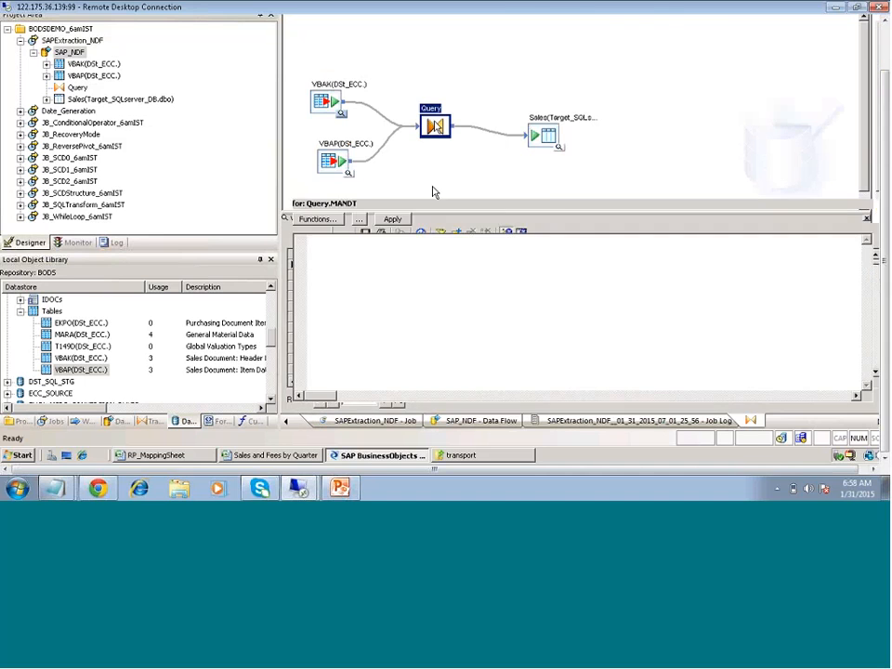
left_click(430, 190)
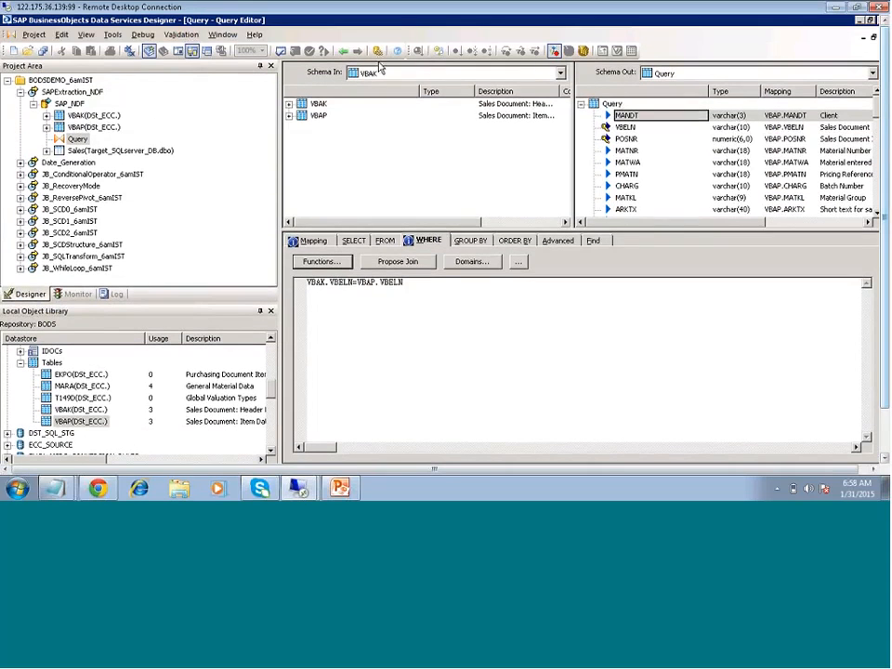
left_click(342, 52)
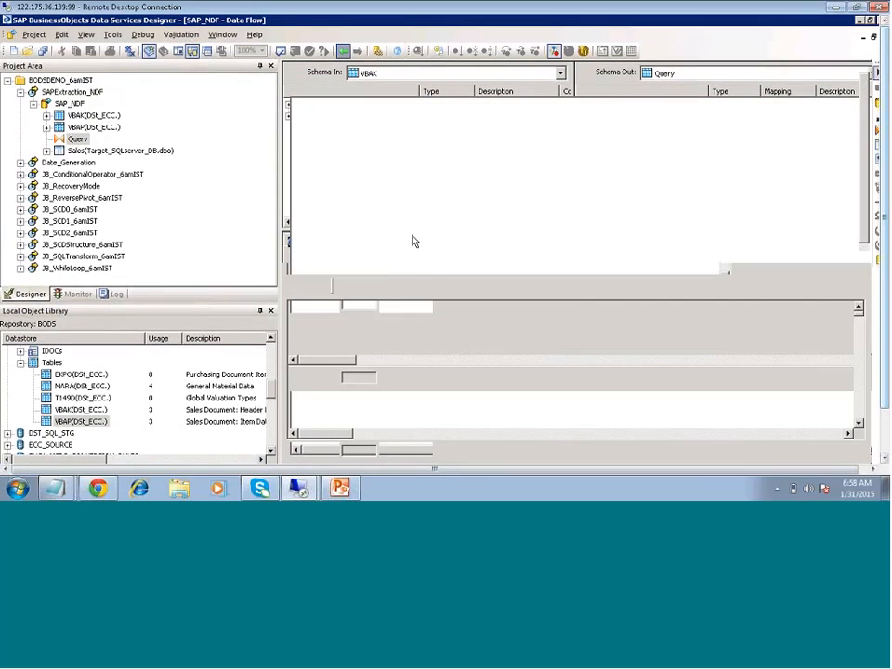
Open the finished run's job log statistics and check Query_Sales at 17101 rows
left_click(84, 296)
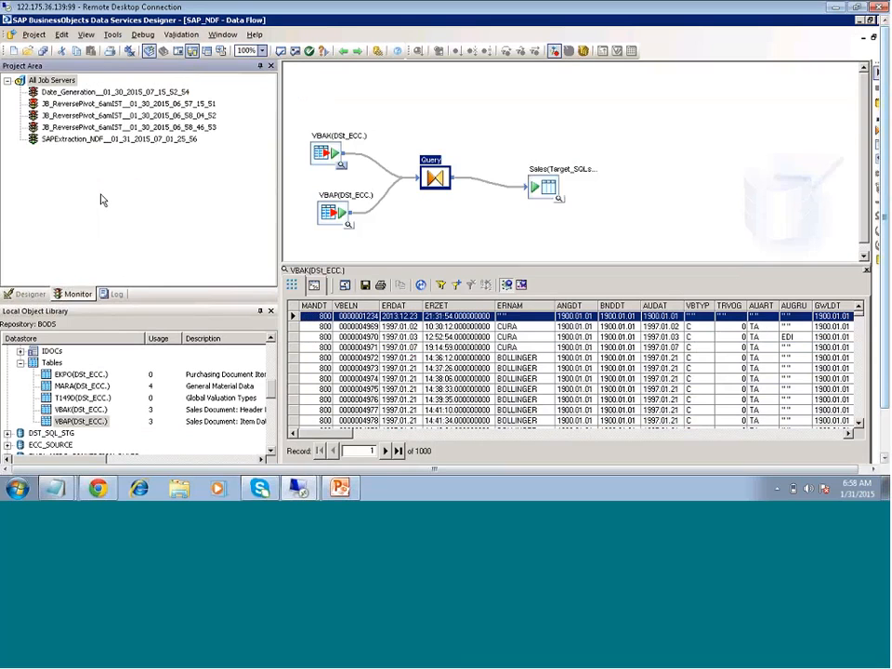
left_click(107, 139)
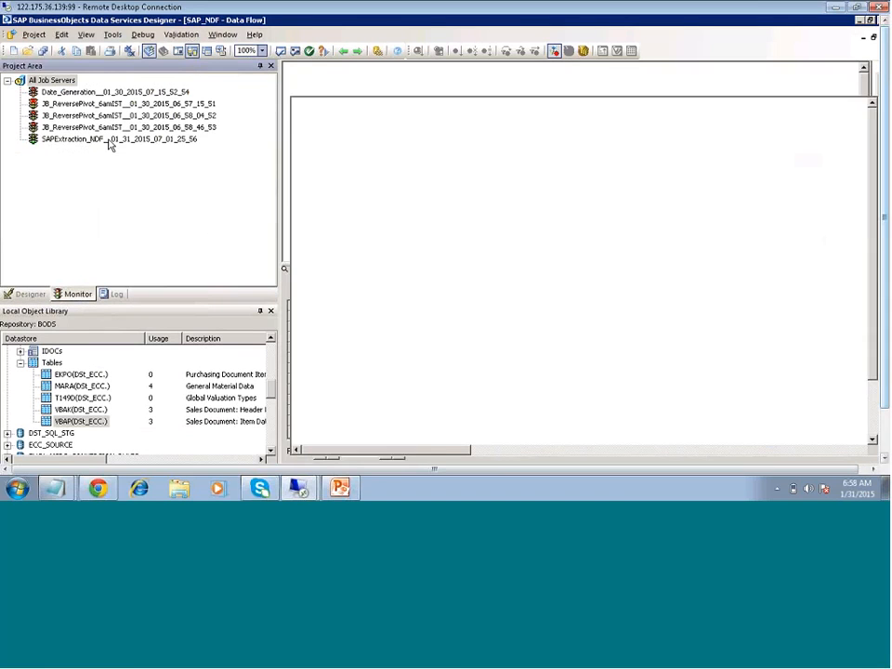
left_click(316, 76)
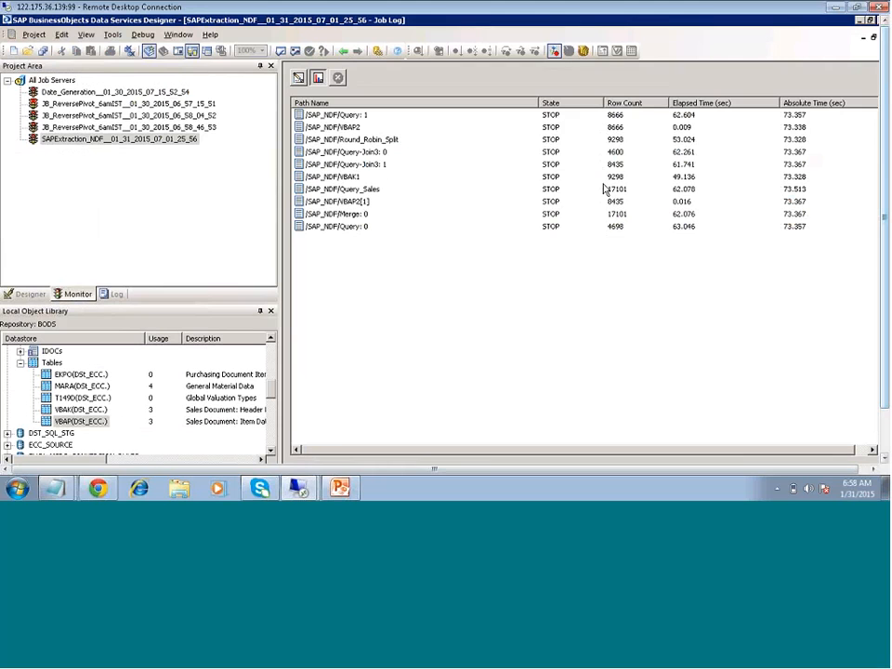
left_click(549, 191)
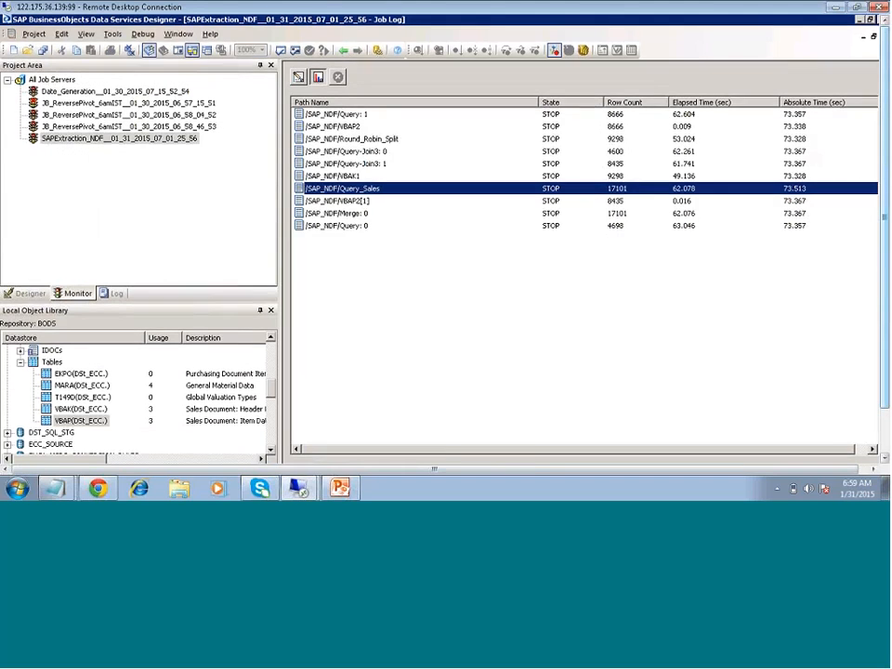
left_click_drag(887, 271, 888, 317)
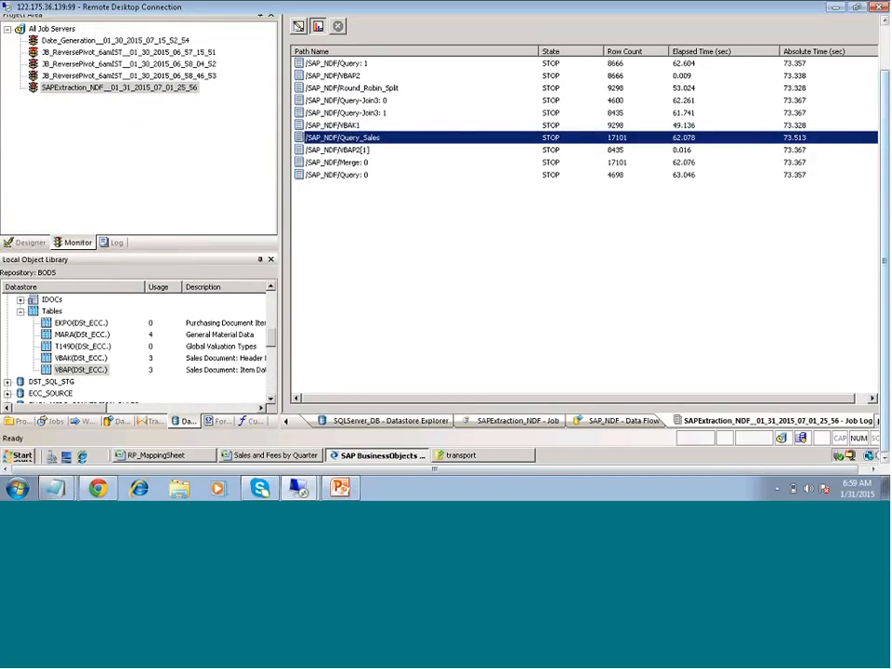
Launch SQL Server Management Studio and connect to the server with the password
left_click(21, 456)
mouse_move(56, 307)
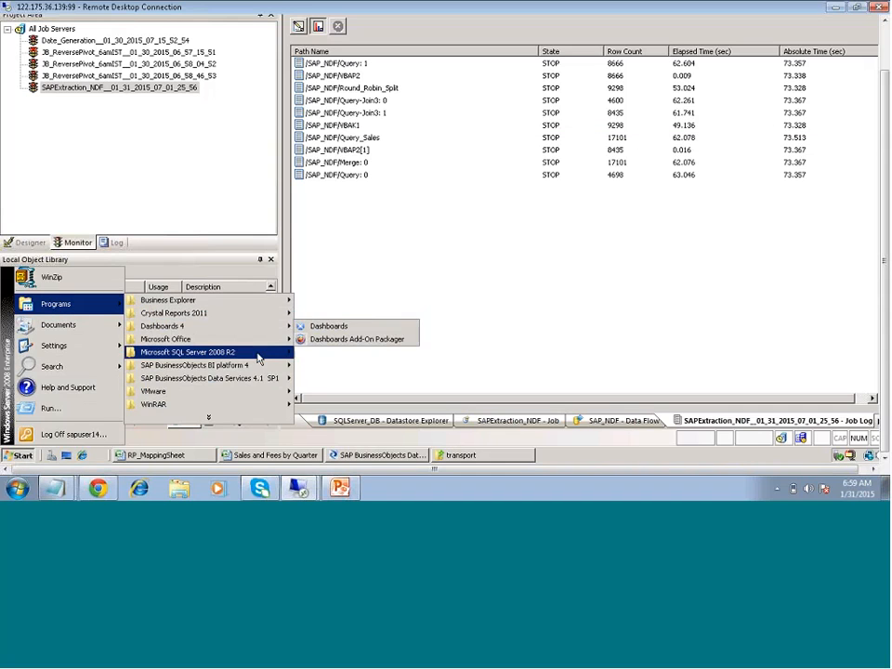
mouse_move(258, 359)
left_click(372, 350)
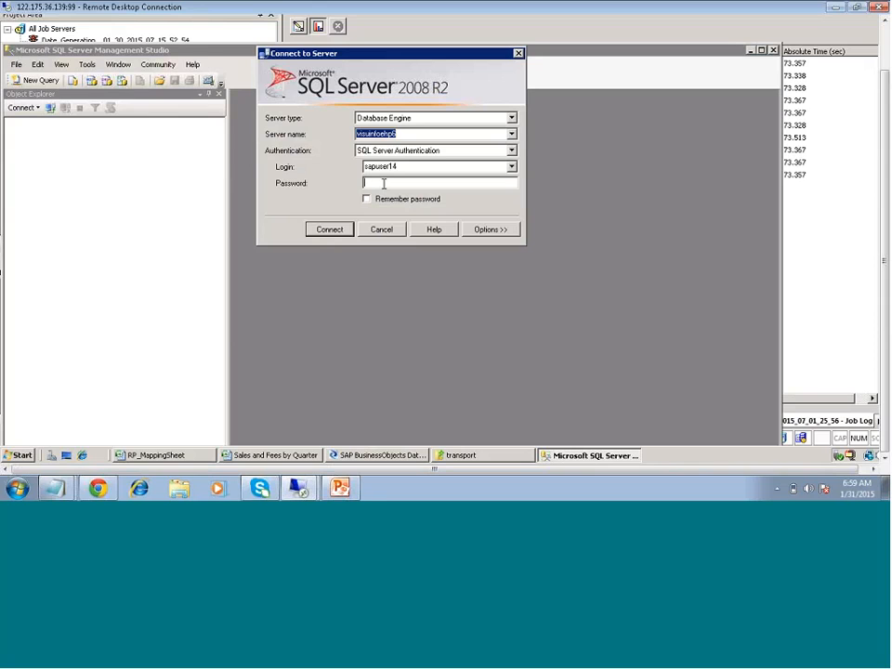
type("*******")
key("Return")
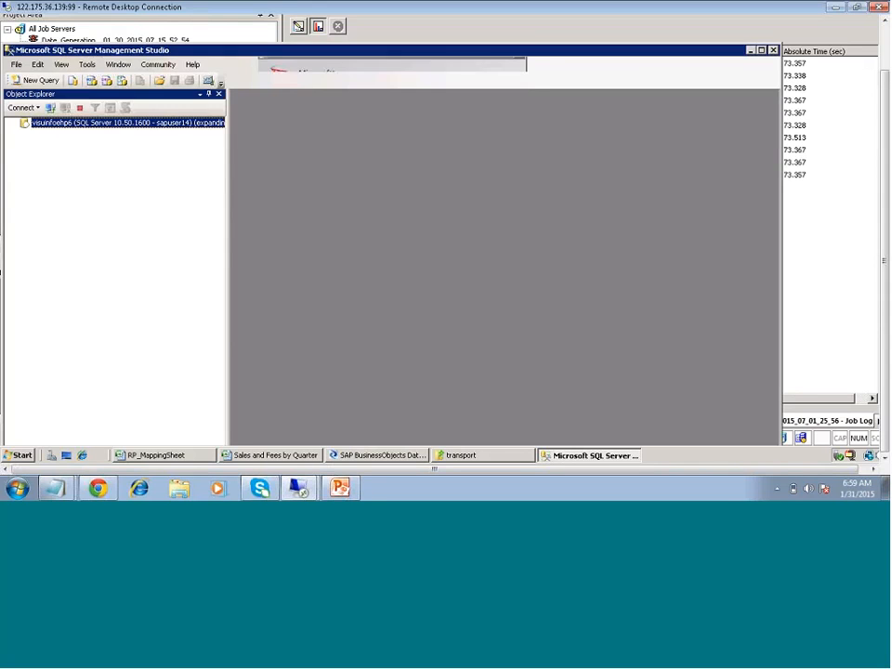
Open a new query on the Target123 database containing select * from Sales
left_click(41, 81)
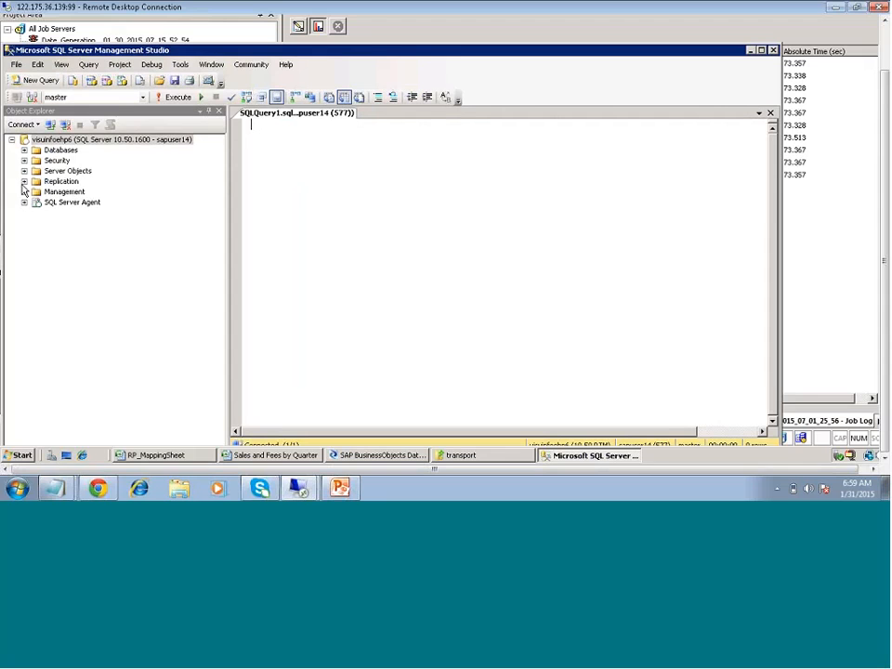
left_click(144, 99)
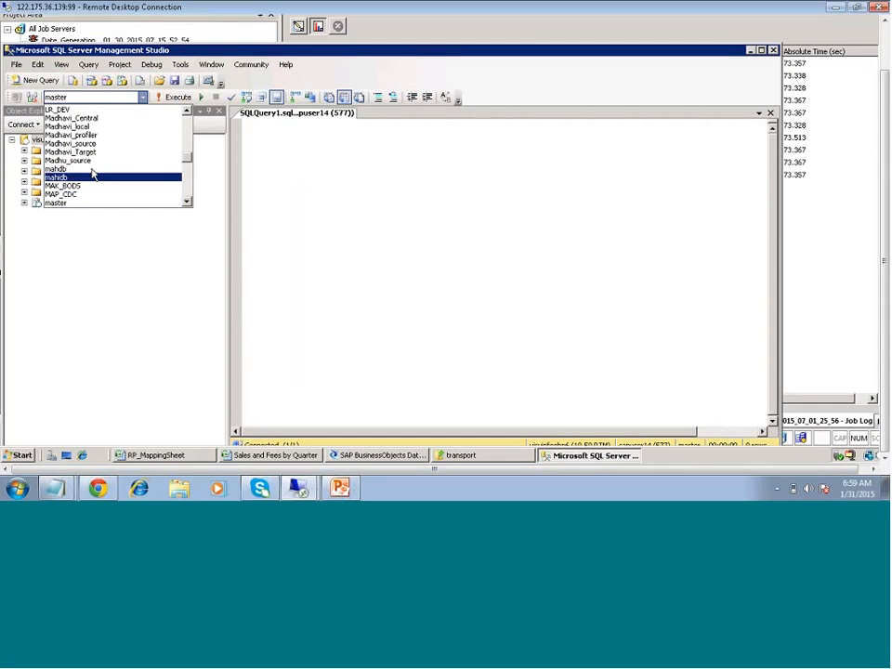
key("t")
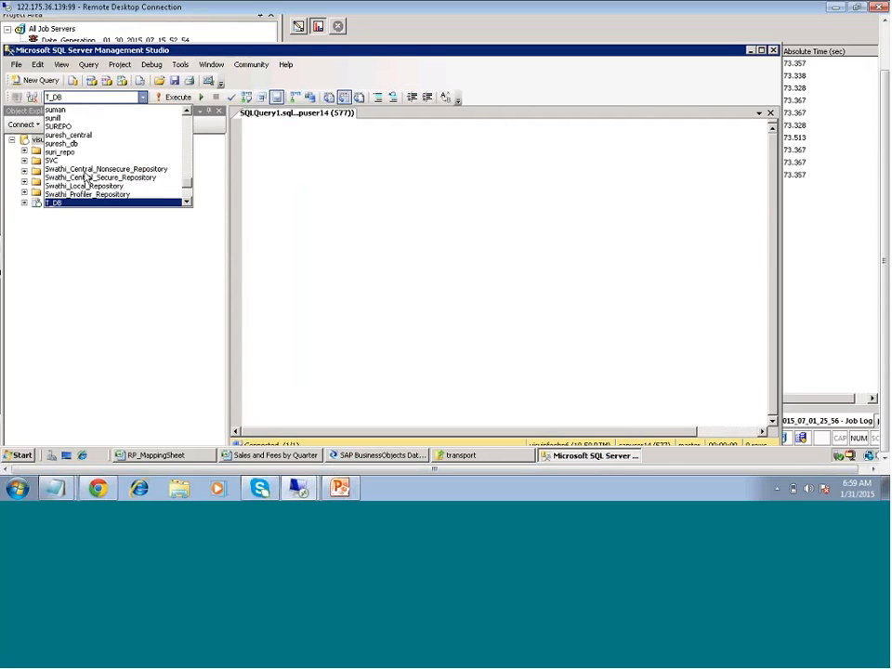
scroll(88, 176, "down", 2)
scroll(87, 176, "down", 2)
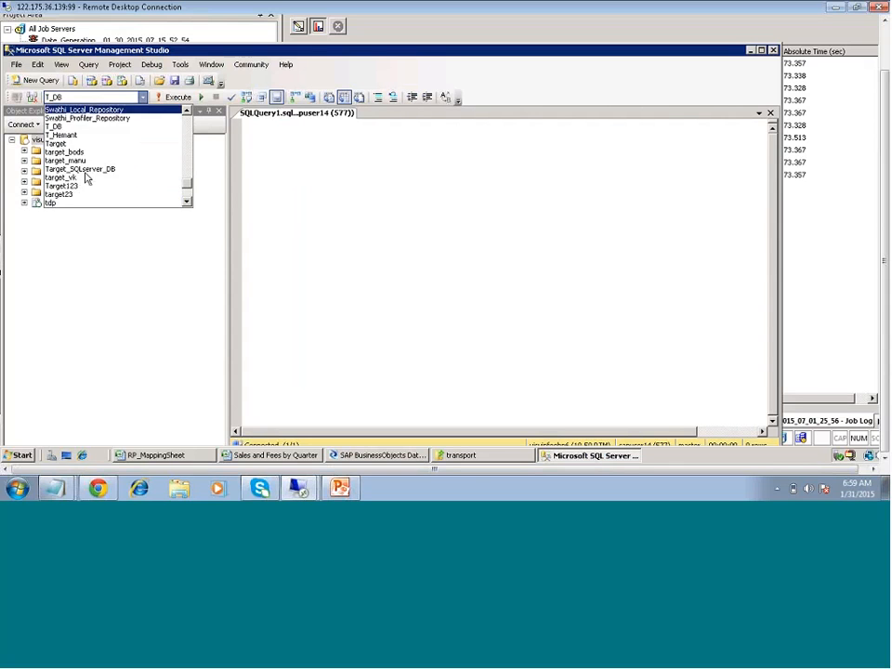
left_click(66, 195)
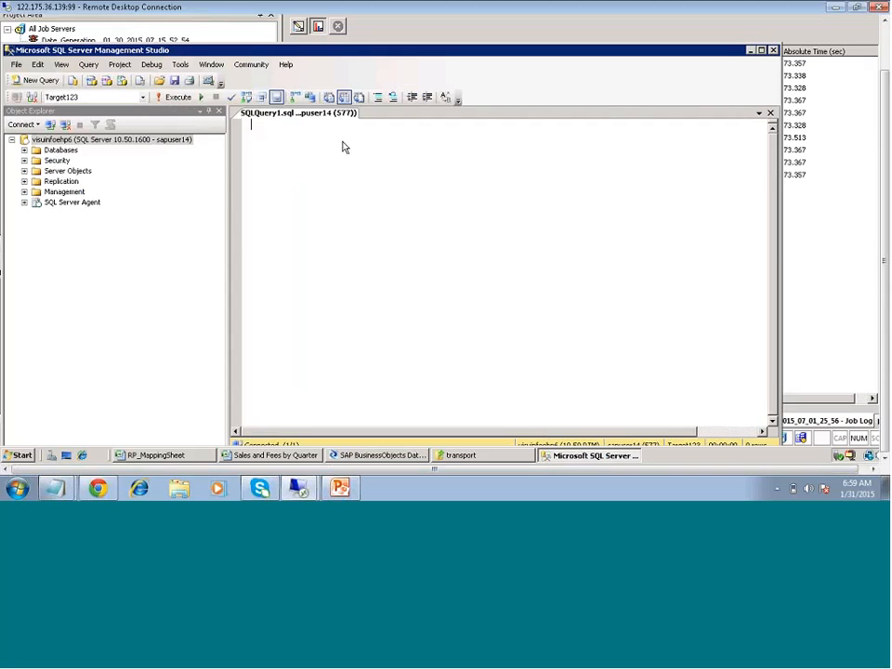
type("sele")
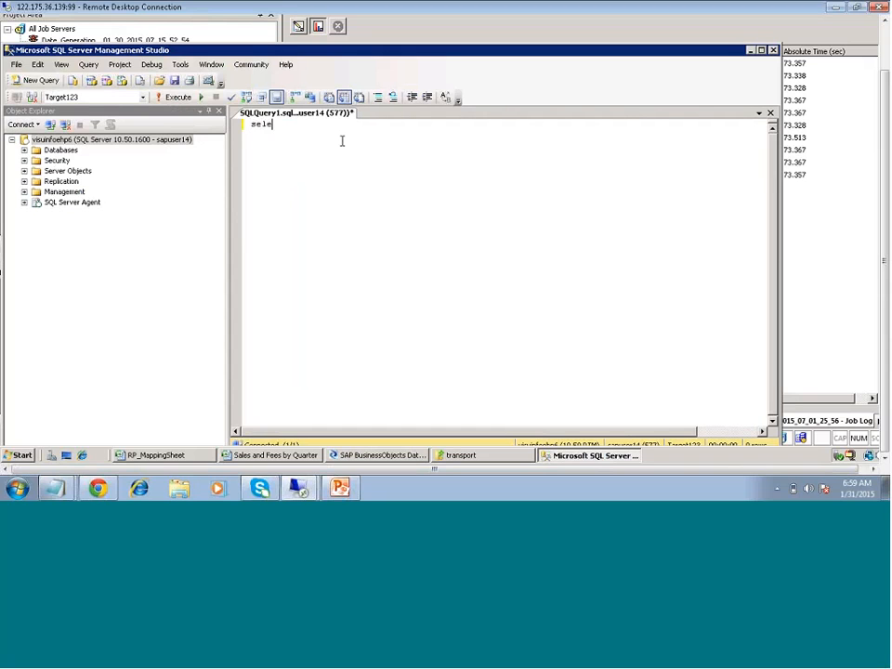
type("ct * from Sales")
Maximize the window and run the query, which fails with an invalid object name error
key("ctrl+a")
key("F4")
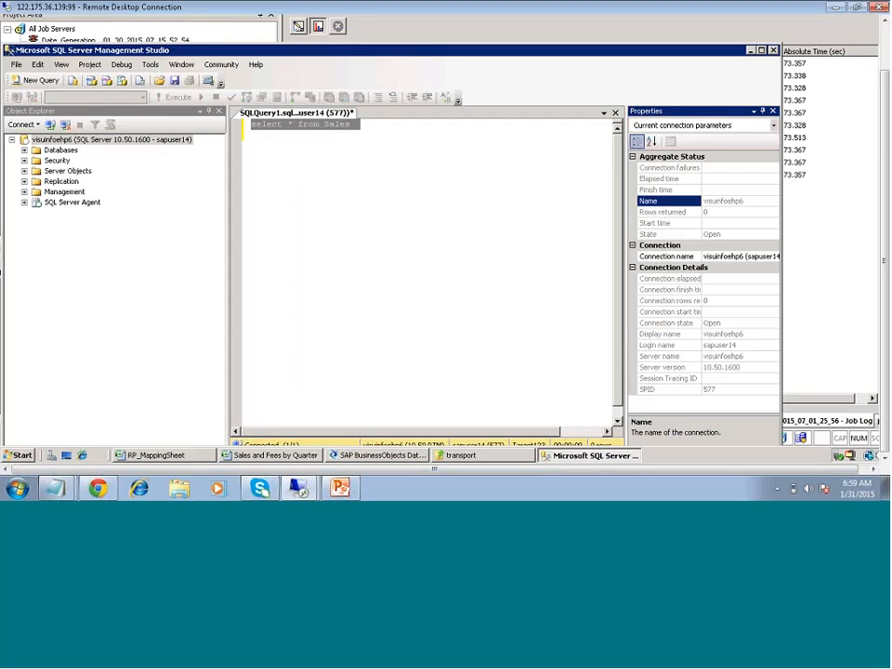
left_click(762, 51)
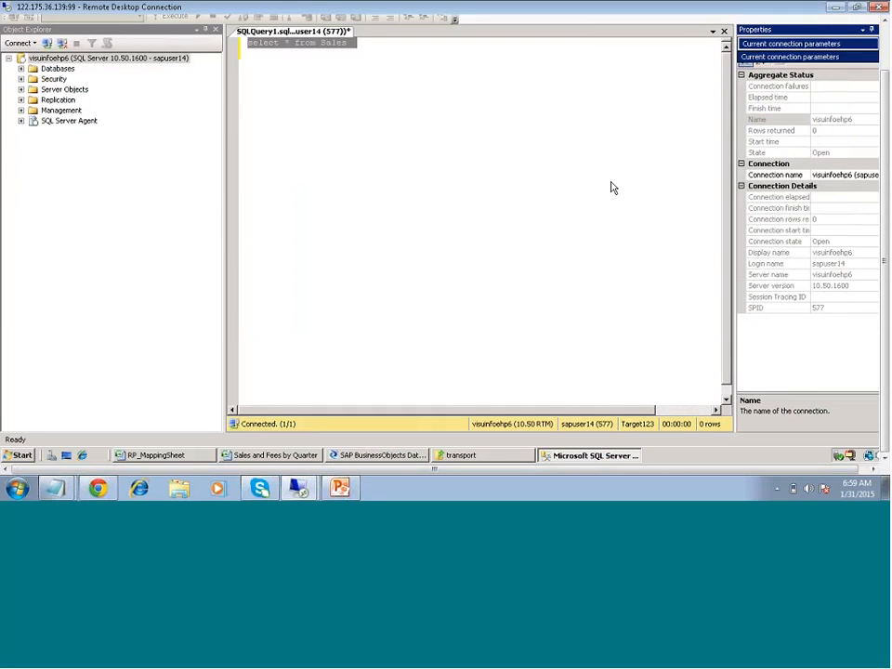
left_click(448, 72)
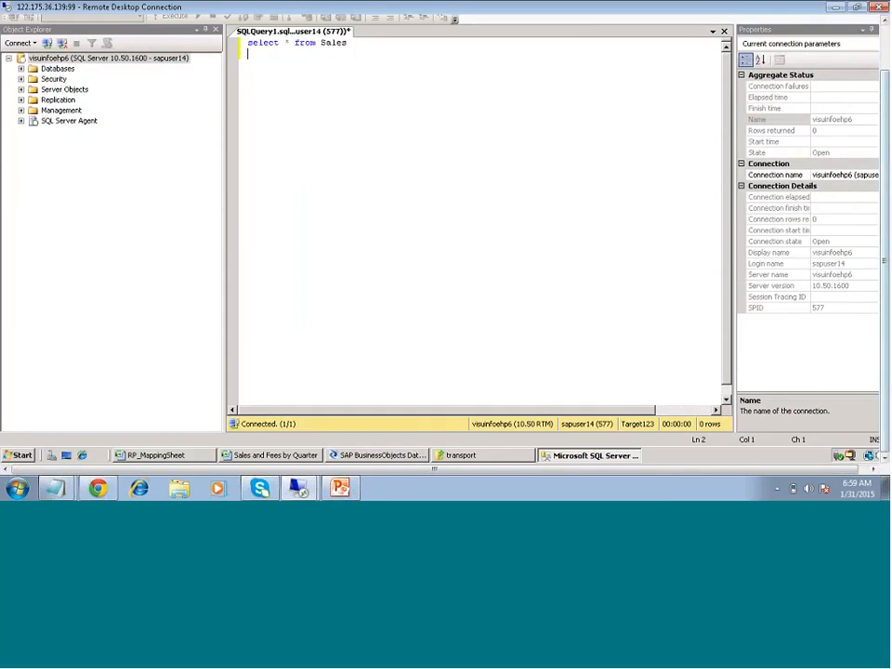
left_click_drag(884, 261, 884, 226)
key("ctrl+a")
key("F5")
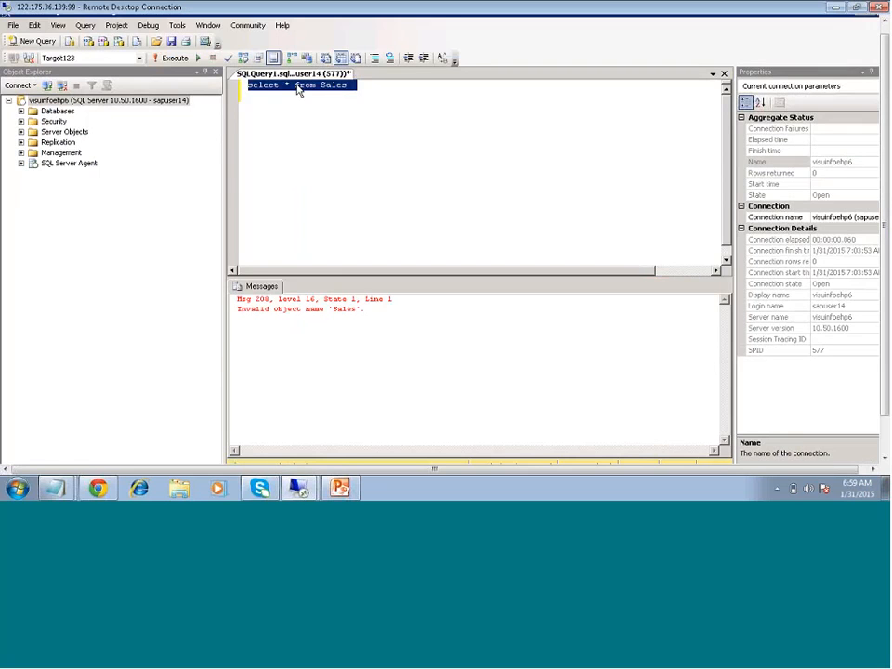
left_click(330, 103)
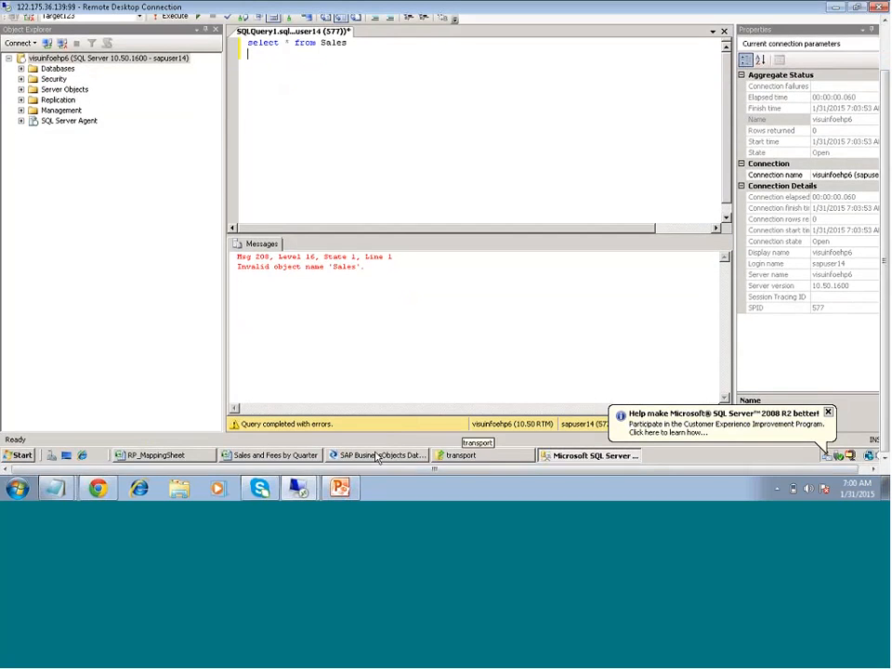
left_click(378, 455)
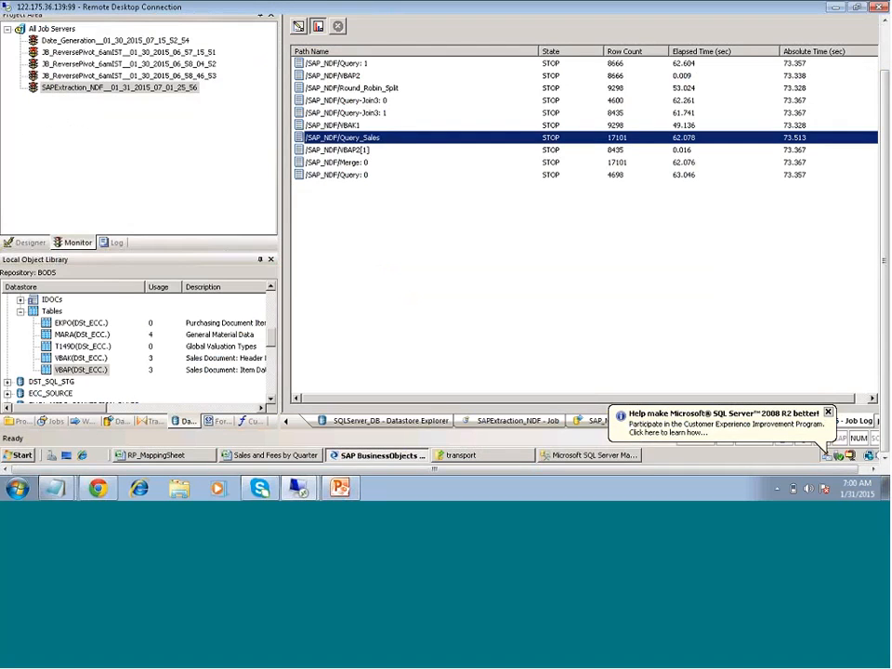
Open Target_SQLserver_DB's settings from the Local Object Library, read its database name, and cancel
left_click(29, 242)
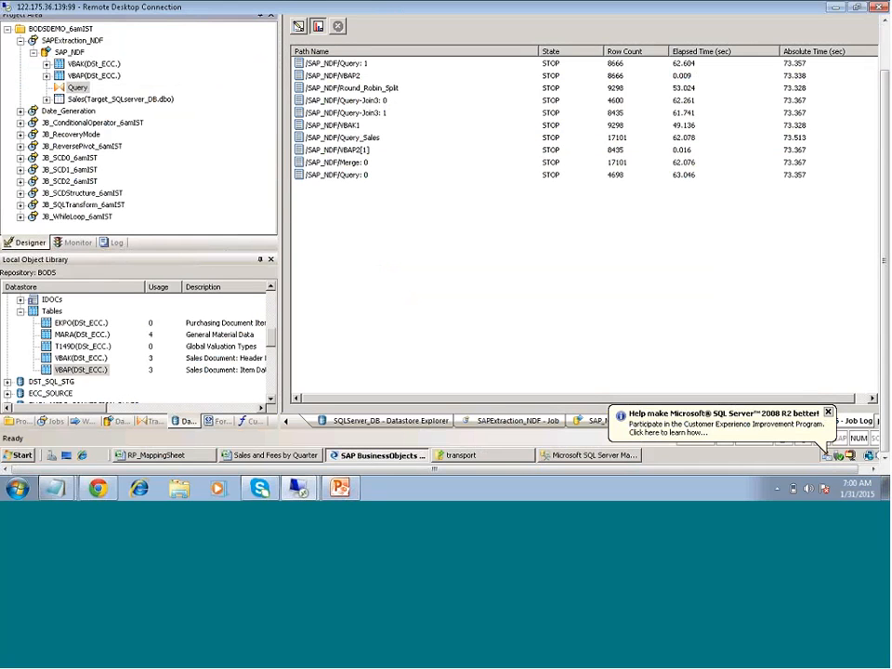
mouse_move(338, 470)
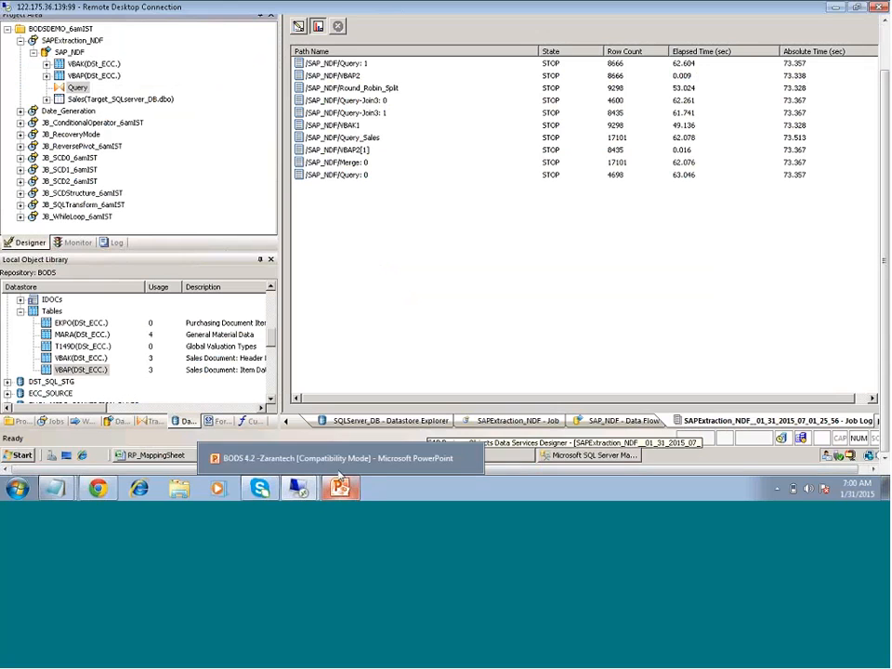
left_click(21, 314)
left_click(51, 394)
scroll(42, 369, "down", 3)
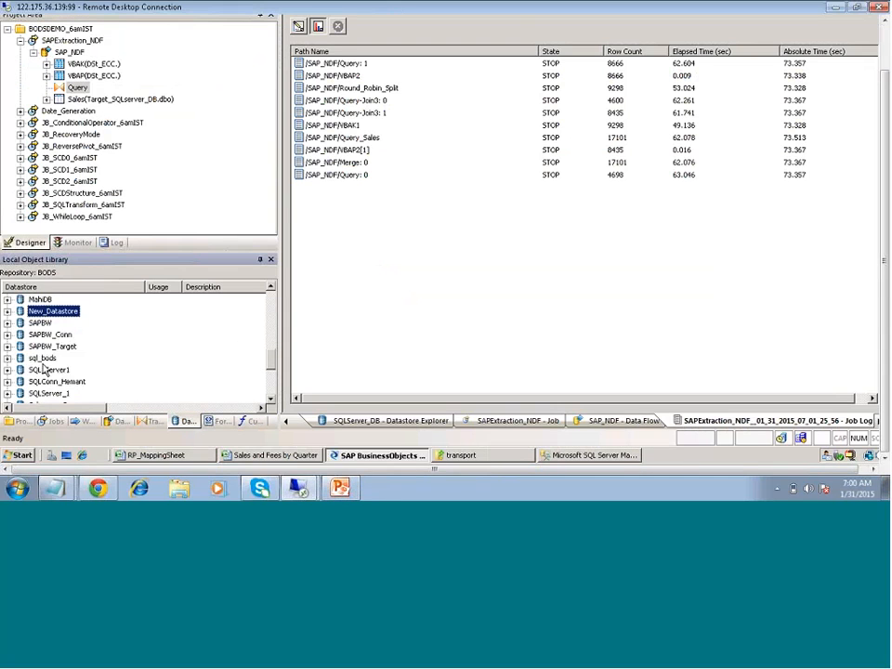
scroll(42, 376, "down", 4)
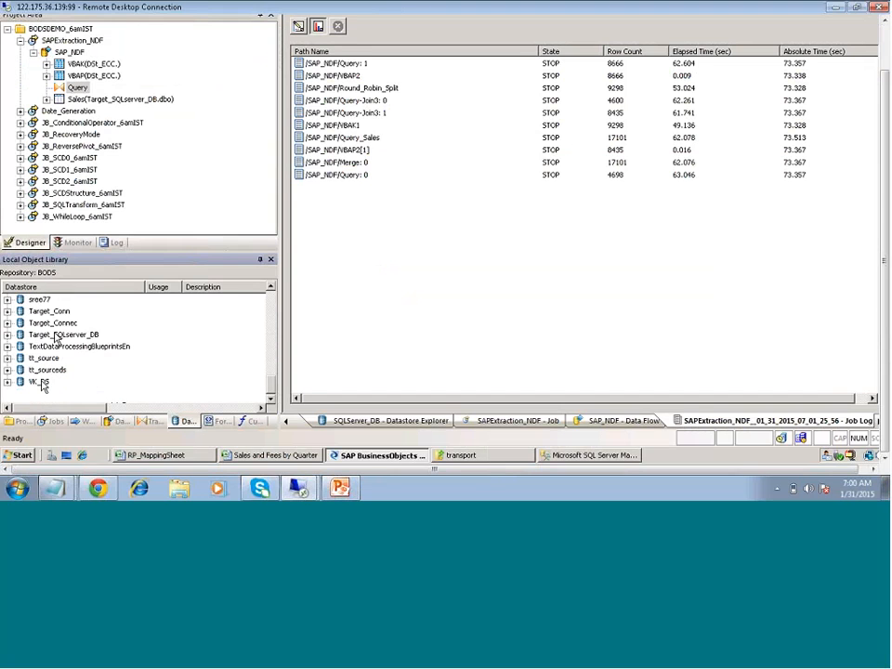
right_click(58, 335)
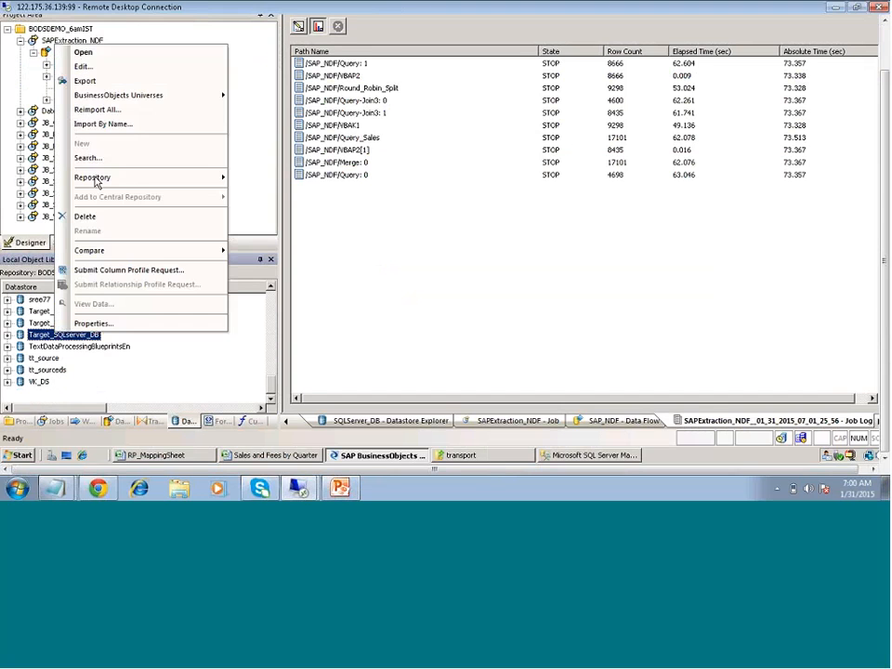
left_click(82, 66)
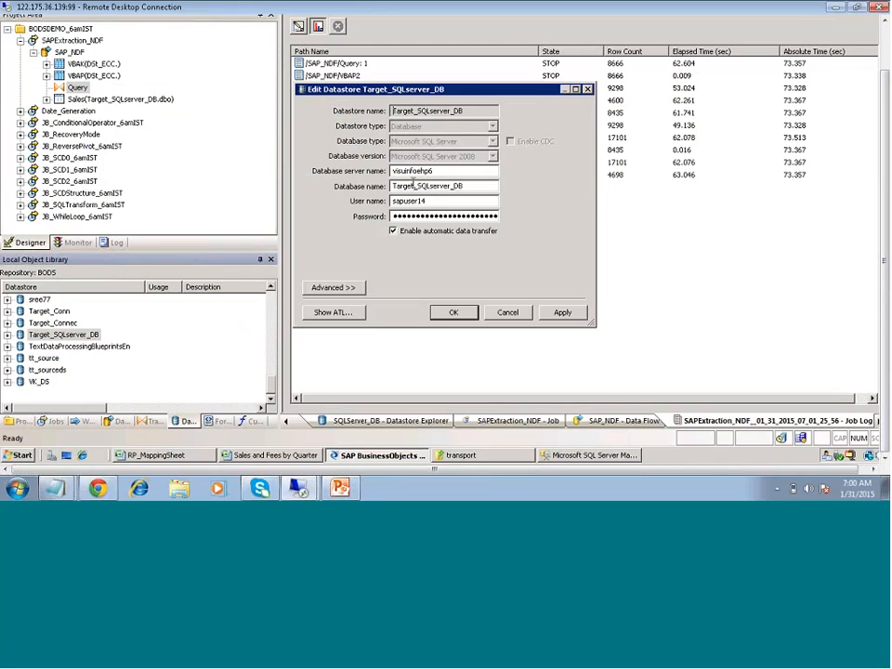
left_click_drag(464, 186, 390, 186)
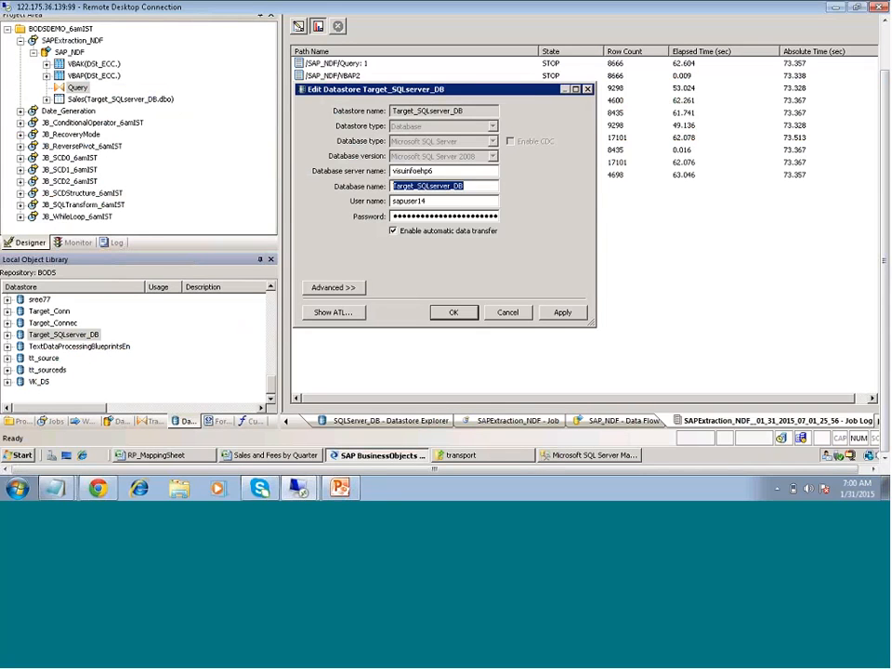
left_click(507, 312)
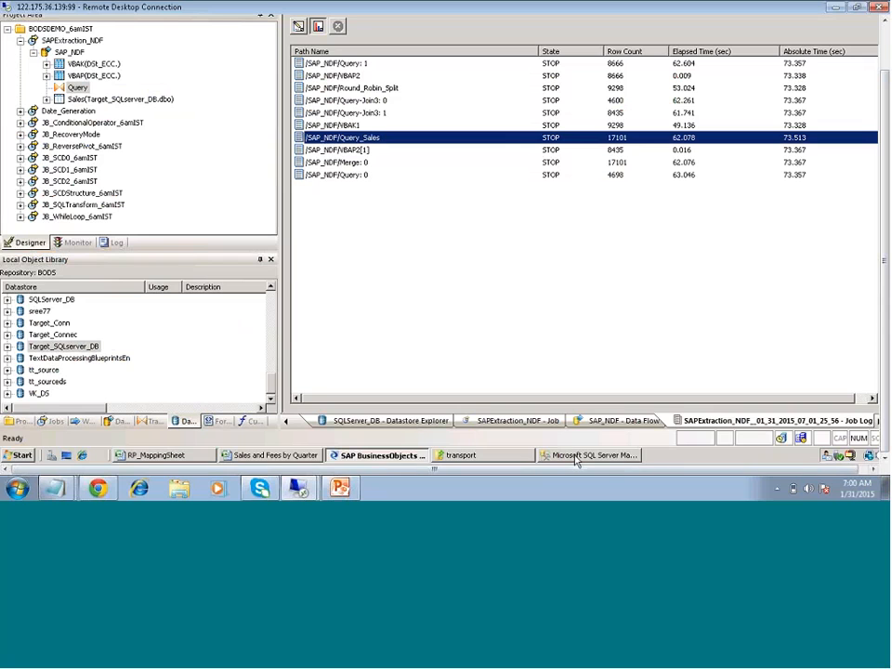
Rerun select * from Sales in Management Studio, returning 17101 rows, then go back to Designer
left_click(575, 455)
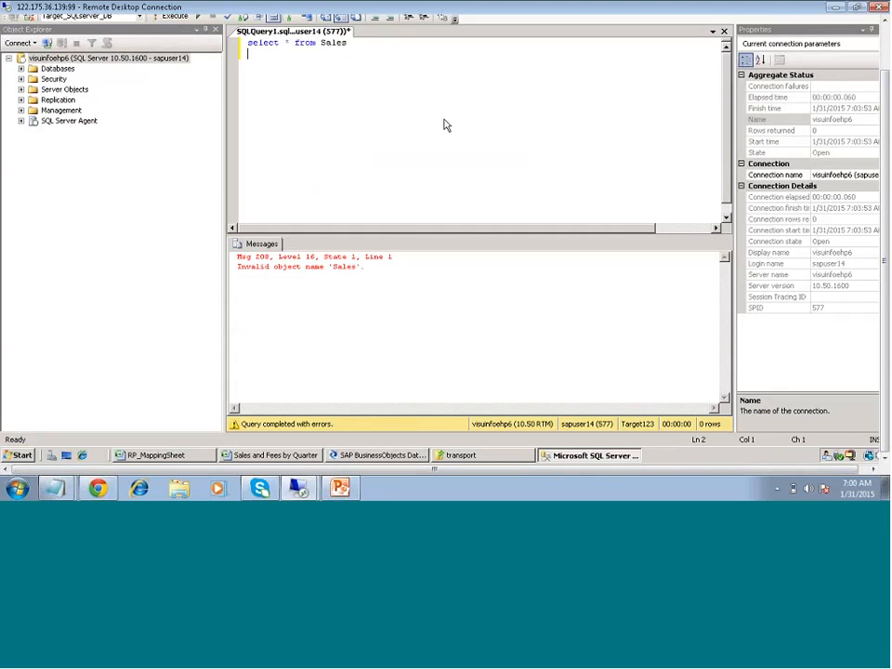
key("ctrl+a")
key("F5")
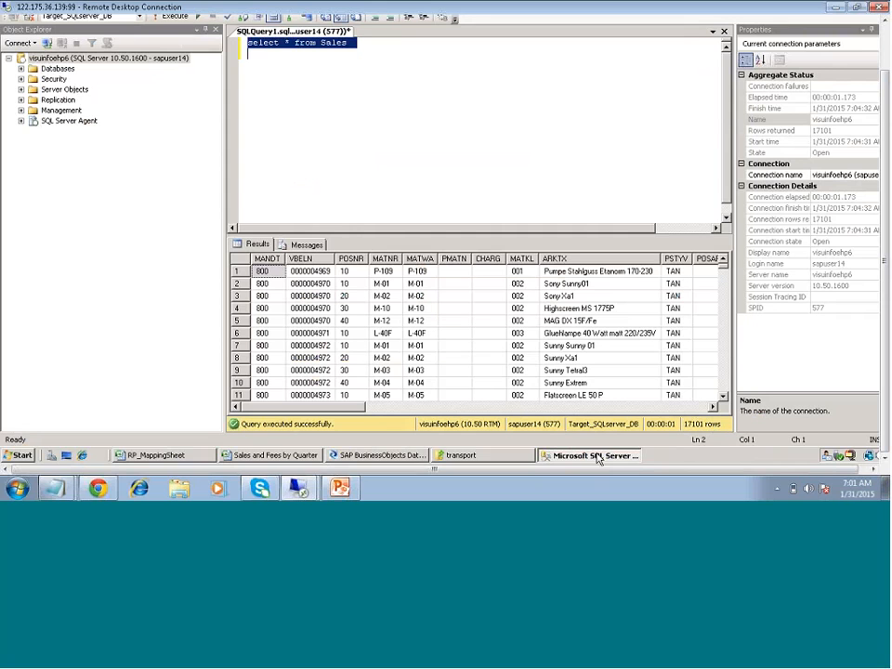
left_click(376, 455)
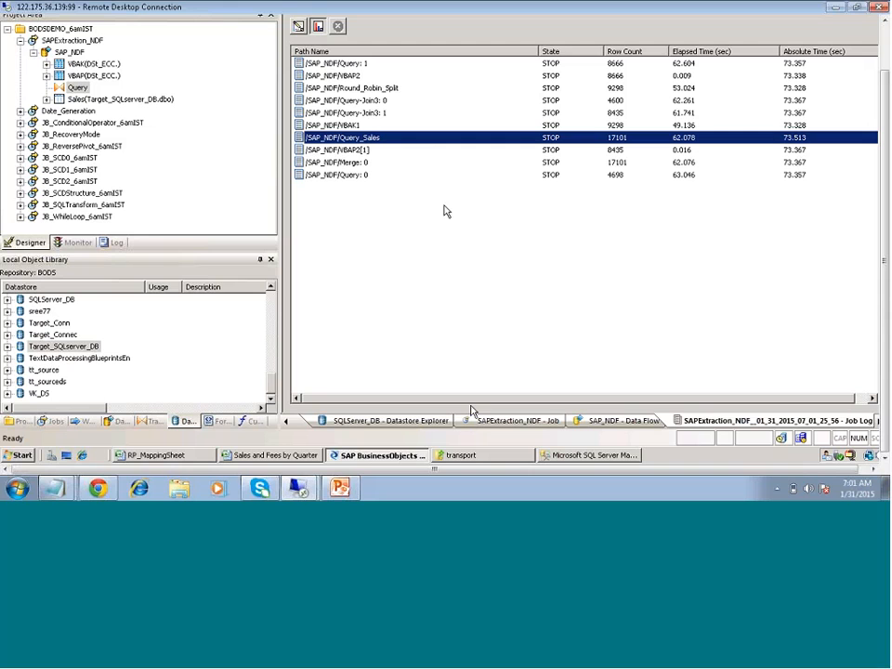
Open the SAP_NDF data flow from the SAPExtraction_NDF job and preview VBAK's data
left_click(75, 42)
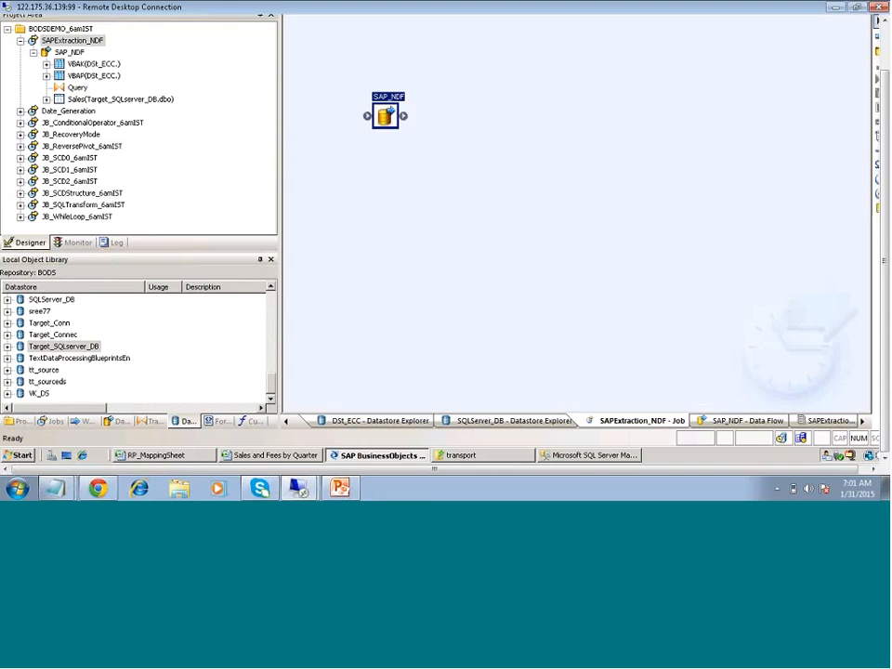
double_click(391, 116)
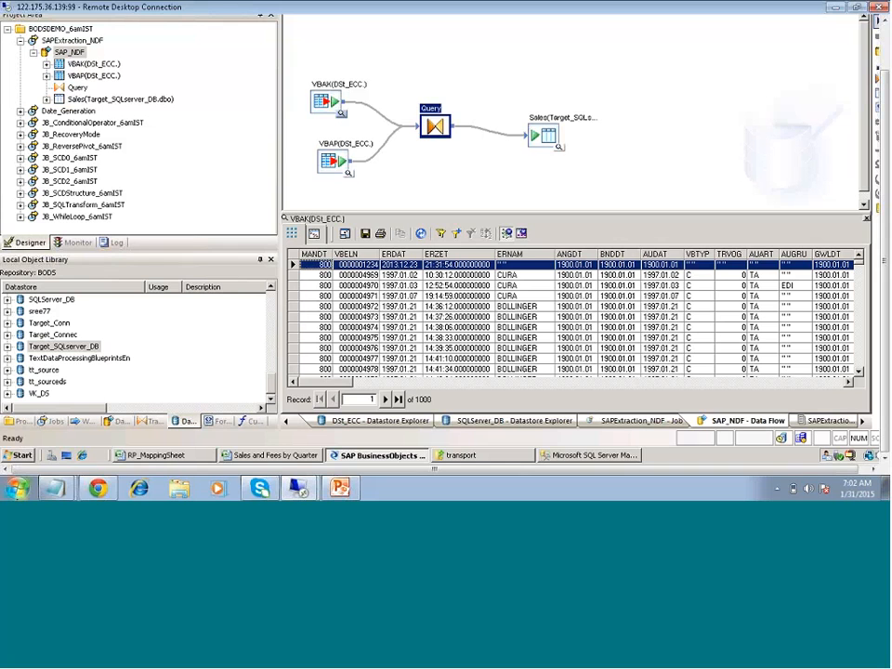
left_click(16, 488)
Start a blank Word document and draw a rounded rectangle near the page's top left
left_click(71, 304)
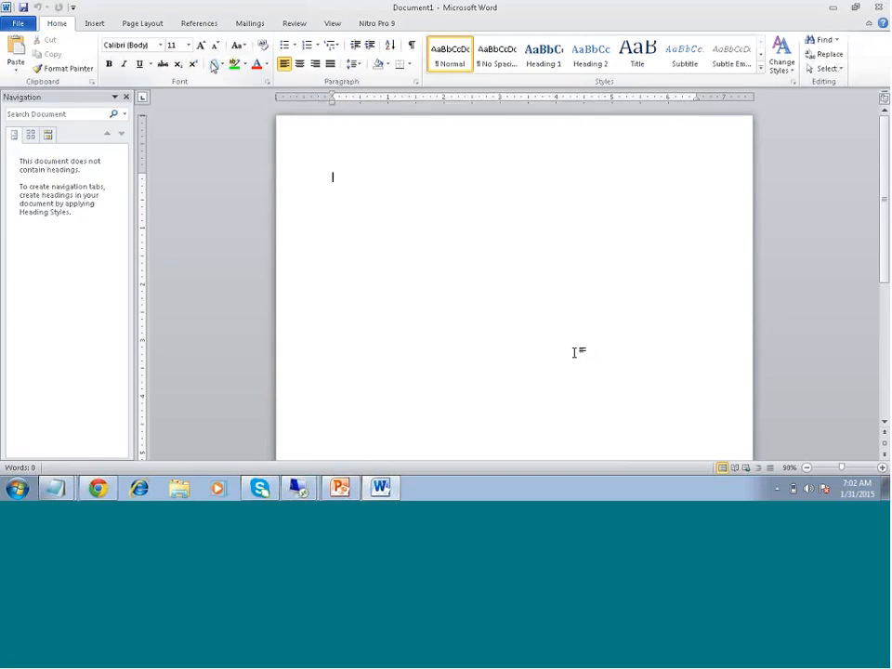
left_click(578, 367)
left_click(95, 22)
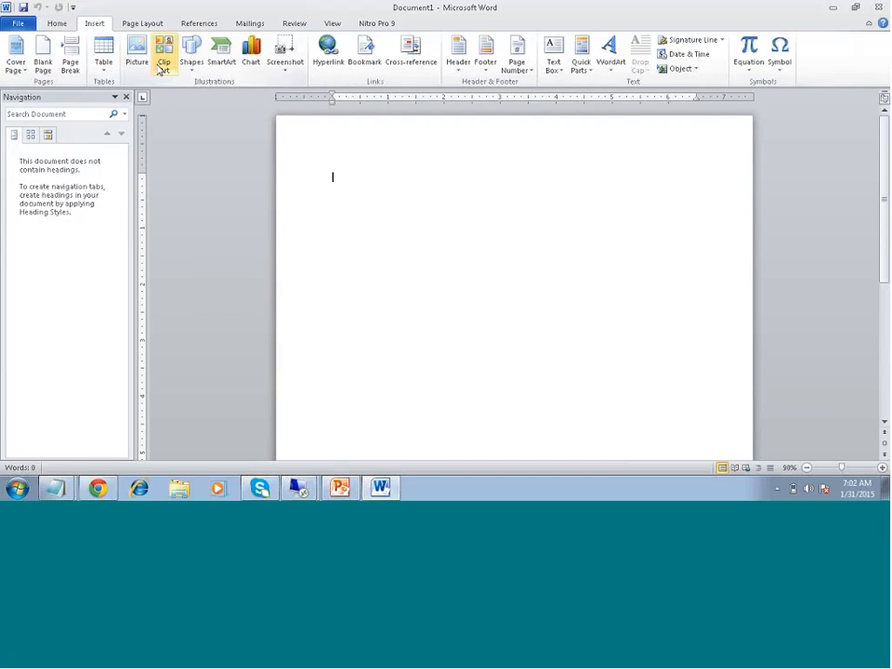
left_click(191, 56)
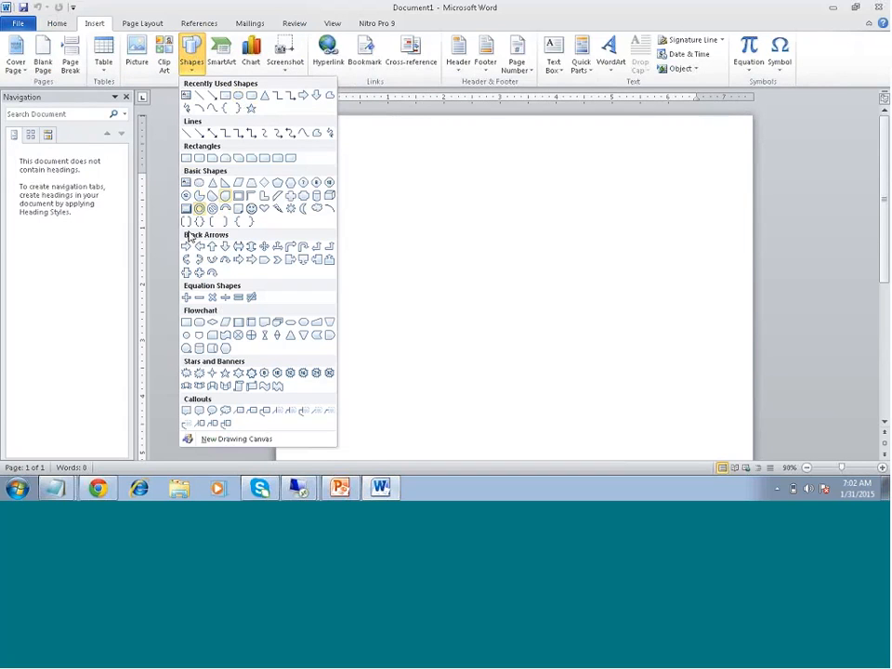
left_click(252, 97)
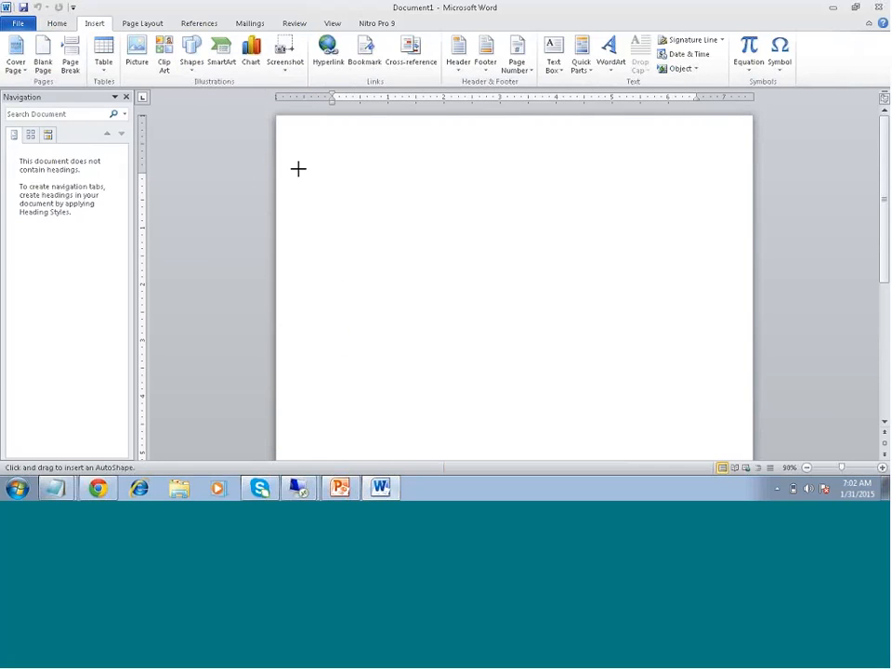
mouse_move(291, 168)
left_mouse_down()
mouse_move(315, 239)
mouse_move(418, 281)
left_mouse_up()
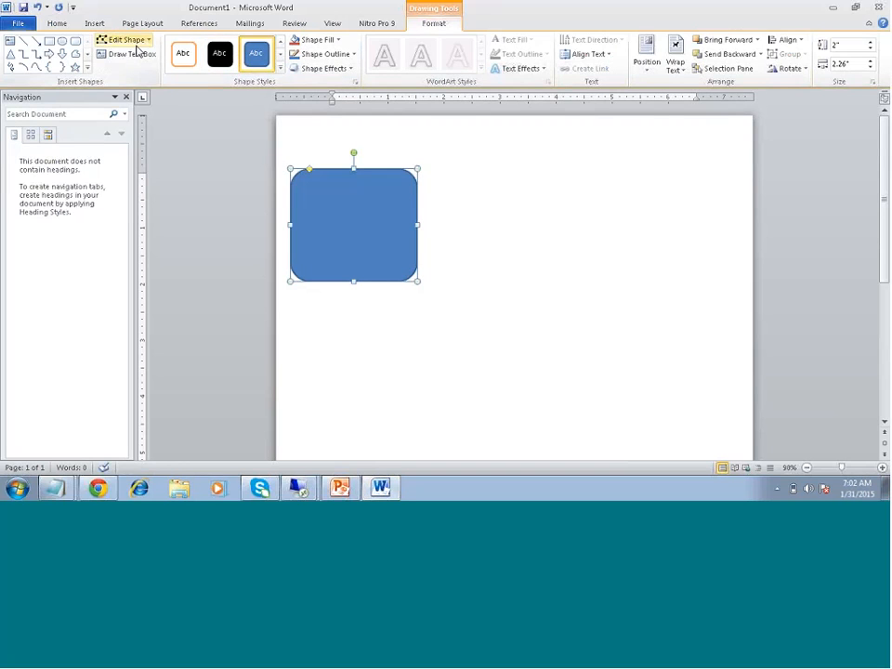
Draw a small Can cylinder inside the lower-left part of the rounded rectangle
left_click(88, 68)
left_click(23, 300)
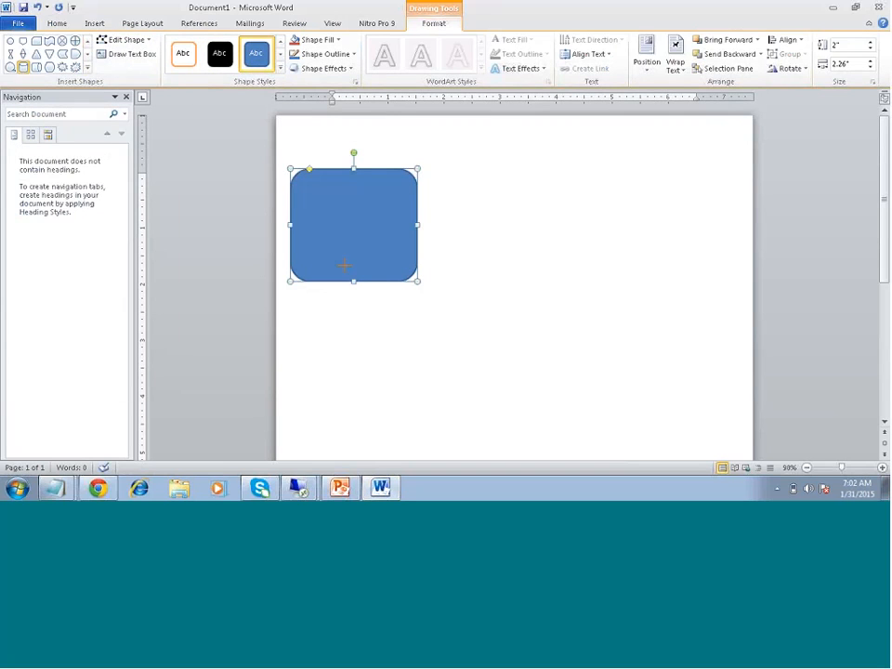
left_click_drag(299, 229, 339, 272)
left_click(355, 322)
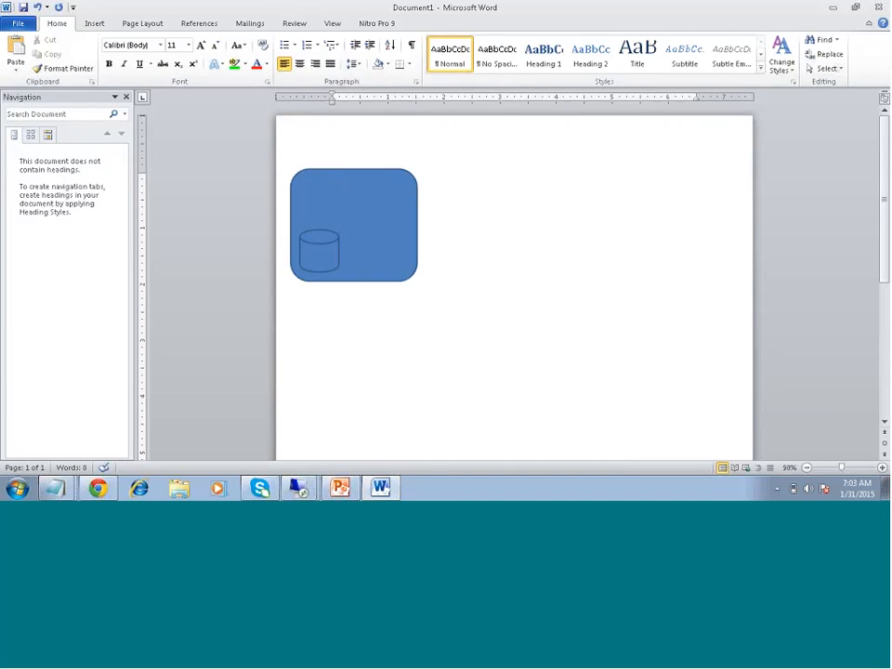
left_click(97, 23)
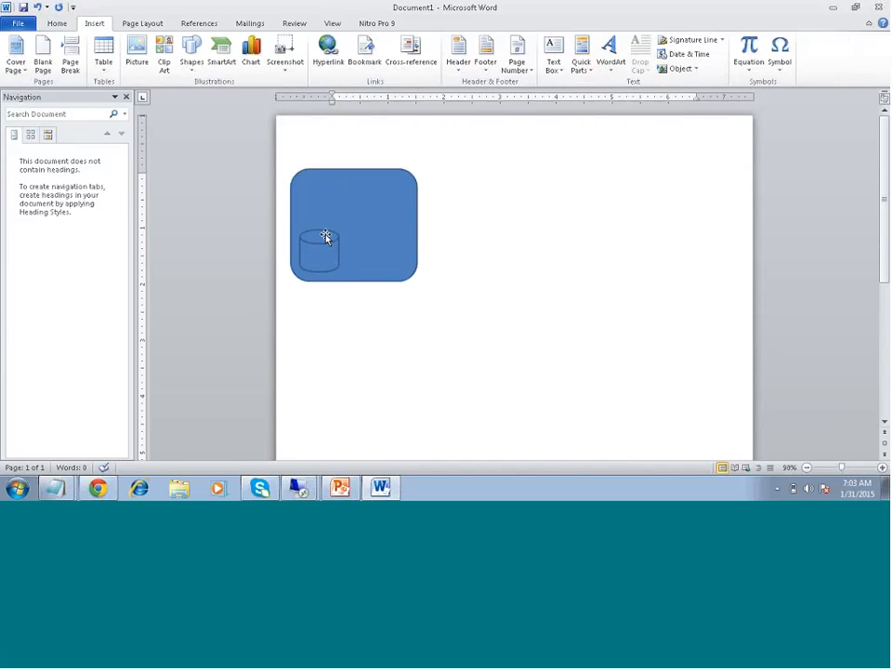
Paste a copy of the cylinder, move it right of the rectangle, and enlarge it
left_click(325, 237)
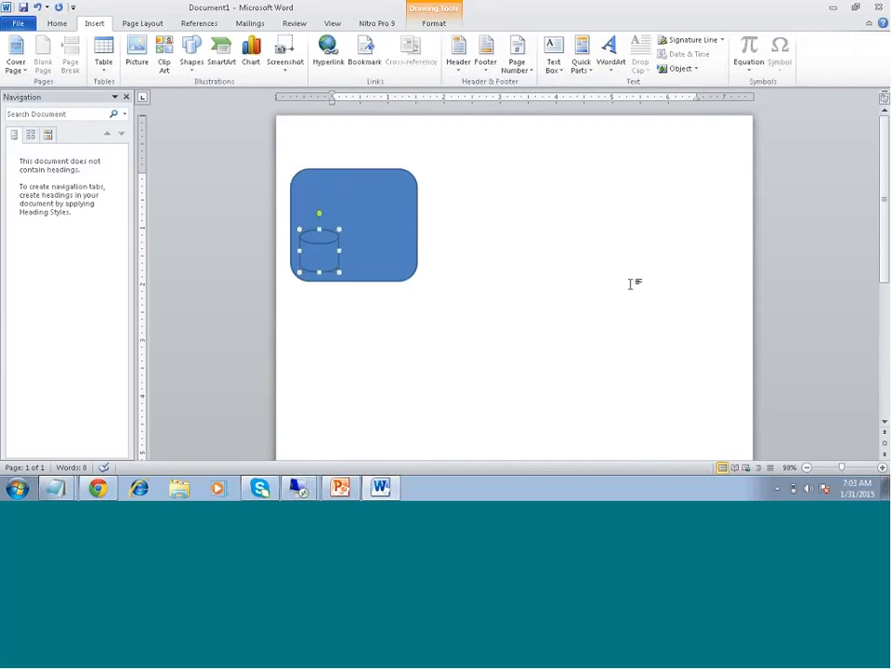
left_click(540, 212)
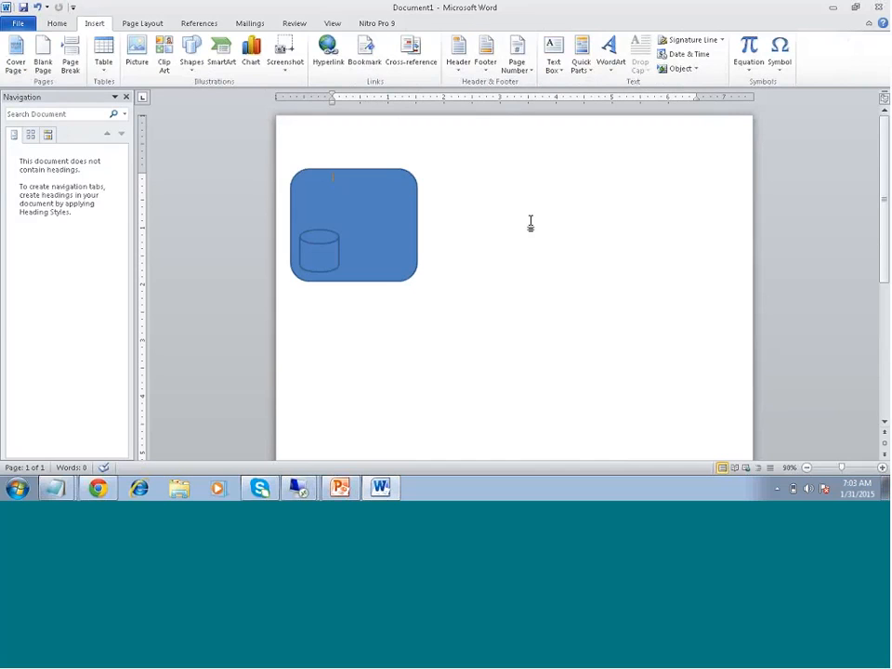
key("ctrl+v")
mouse_move(325, 247)
left_mouse_down()
mouse_move(494, 284)
mouse_move(577, 261)
mouse_move(574, 246)
mouse_move(647, 313)
left_mouse_up()
left_click_drag(601, 257, 583, 212)
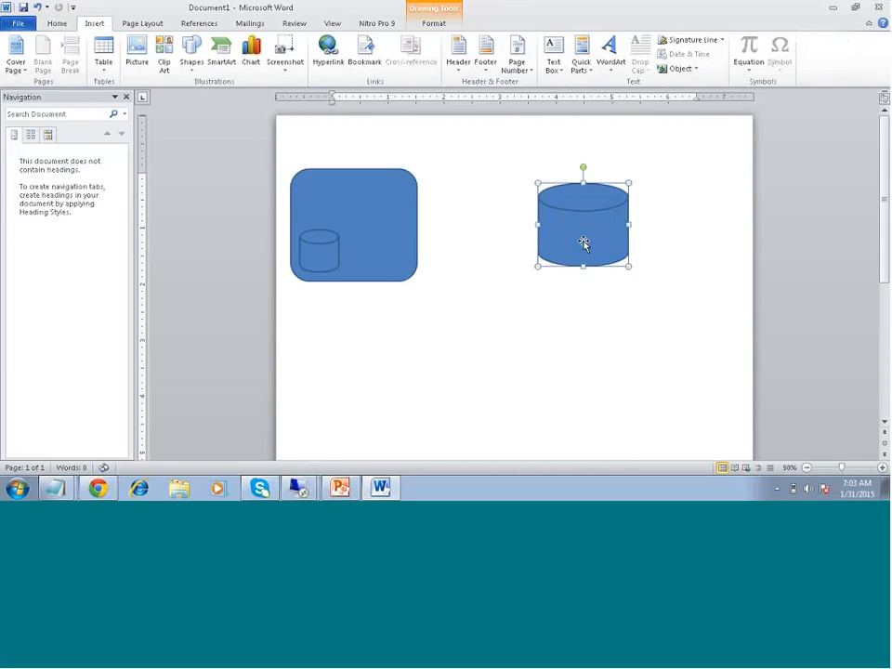
left_click(580, 321)
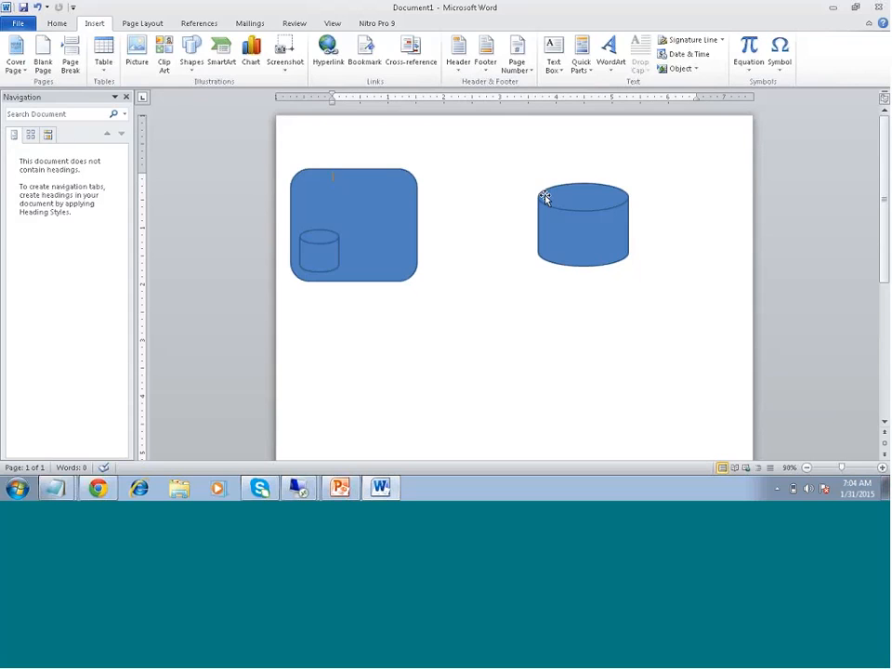
Launch Microsoft Paint by searching 'ms' from the Start menu and maximize its window
left_click(15, 490)
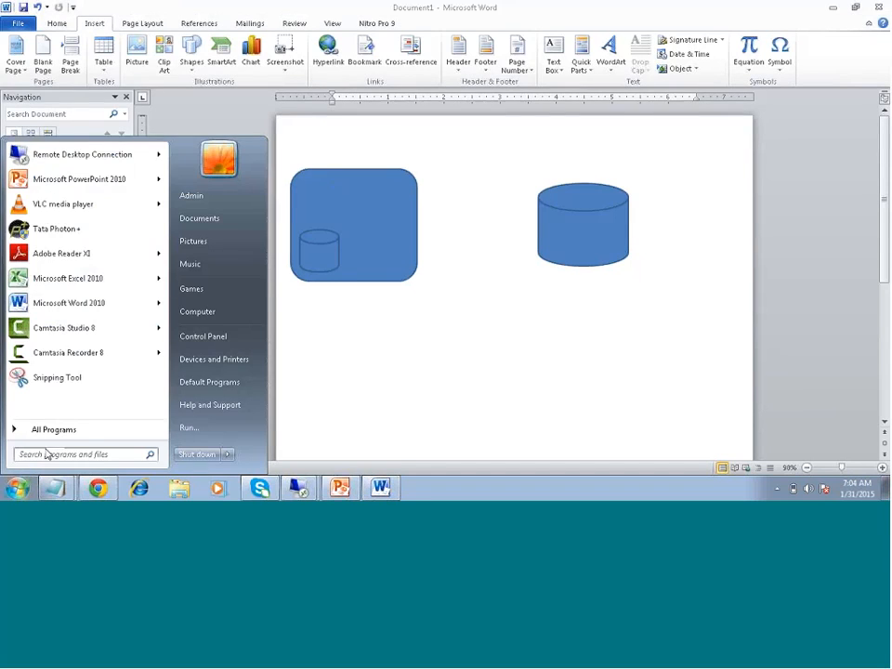
left_click(49, 454)
type("ms")
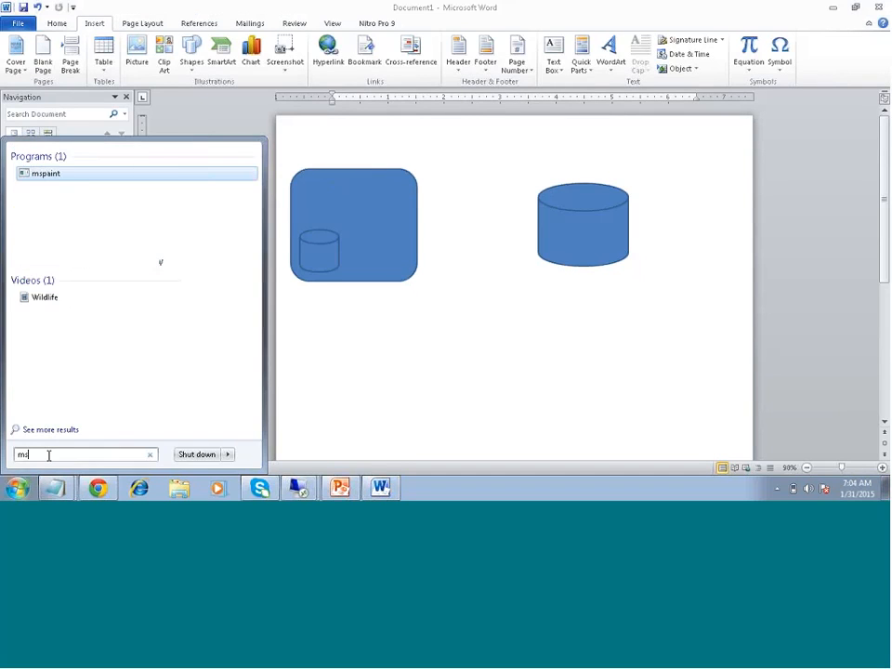
key("Return")
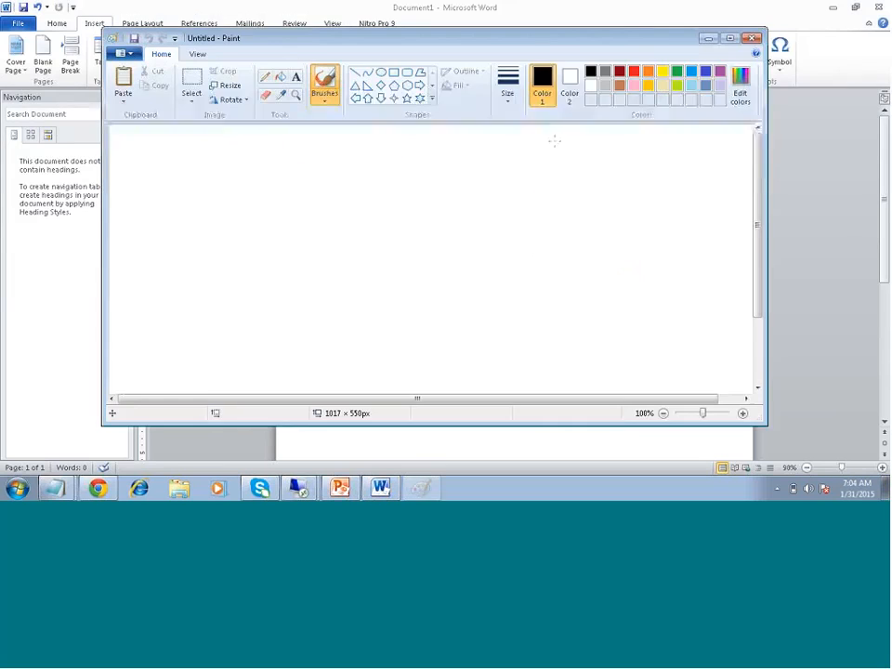
left_click(730, 38)
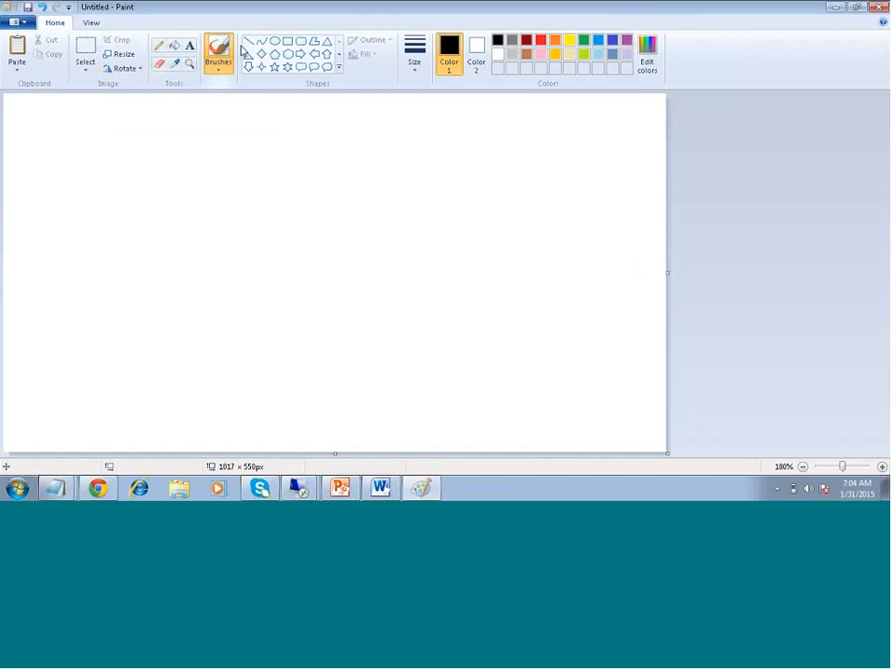
Draw a square on the left of the canvas with a small circle in its lower left
left_click(288, 41)
mouse_move(34, 147)
left_mouse_down()
mouse_move(92, 267)
mouse_move(162, 272)
left_mouse_up()
left_click(275, 41)
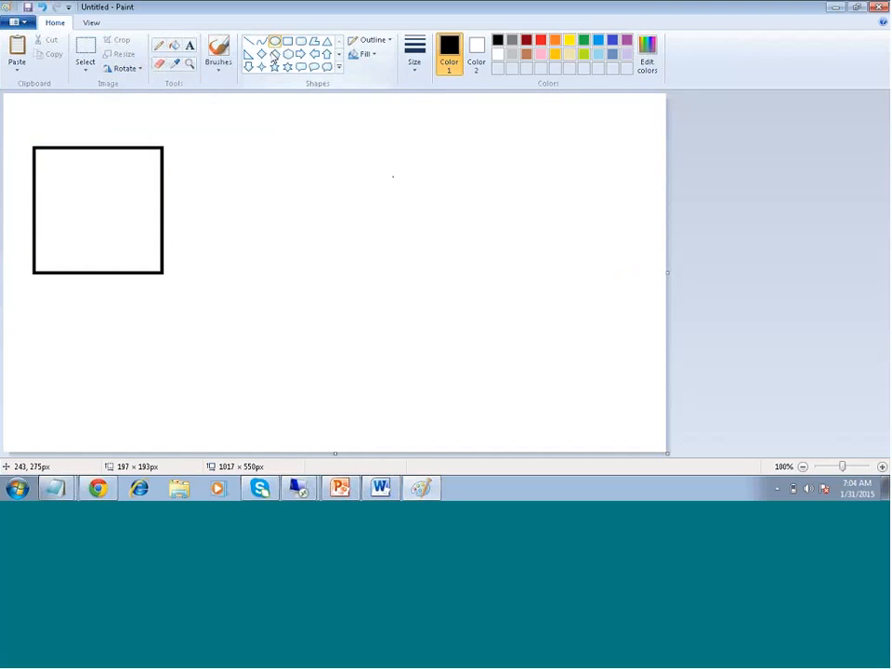
left_click_drag(42, 215, 90, 266)
left_click(418, 218)
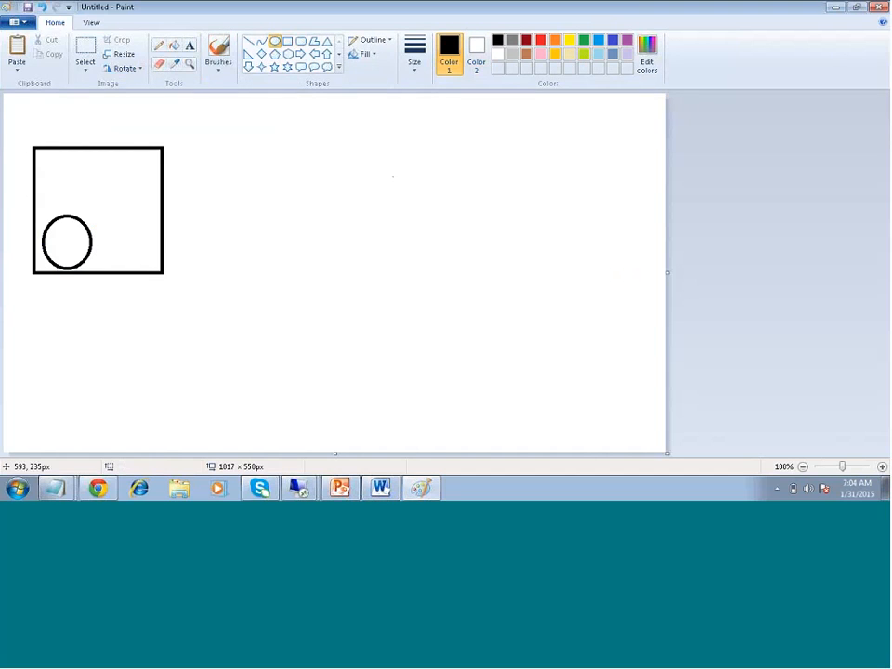
Draw a tall oval in the canvas middle and join the small circle to it with a straight line
left_click_drag(334, 141, 417, 297)
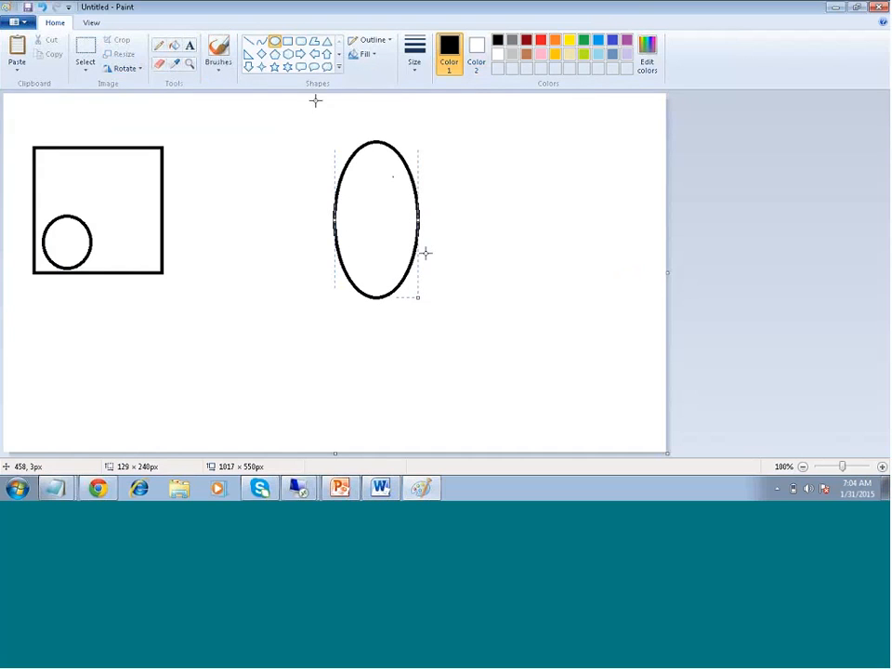
left_click(248, 40)
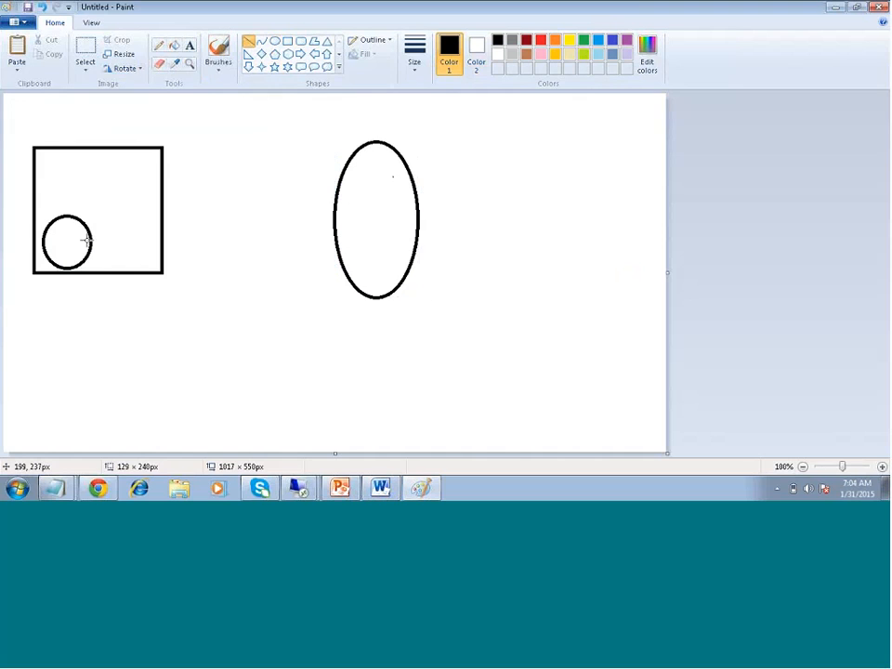
left_click_drag(87, 240, 334, 204)
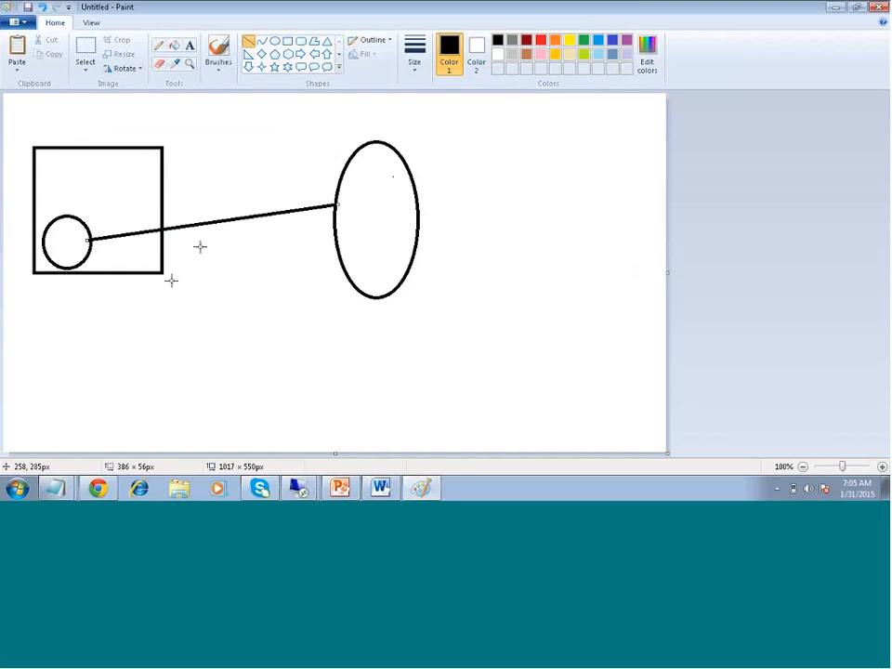
left_click(189, 45)
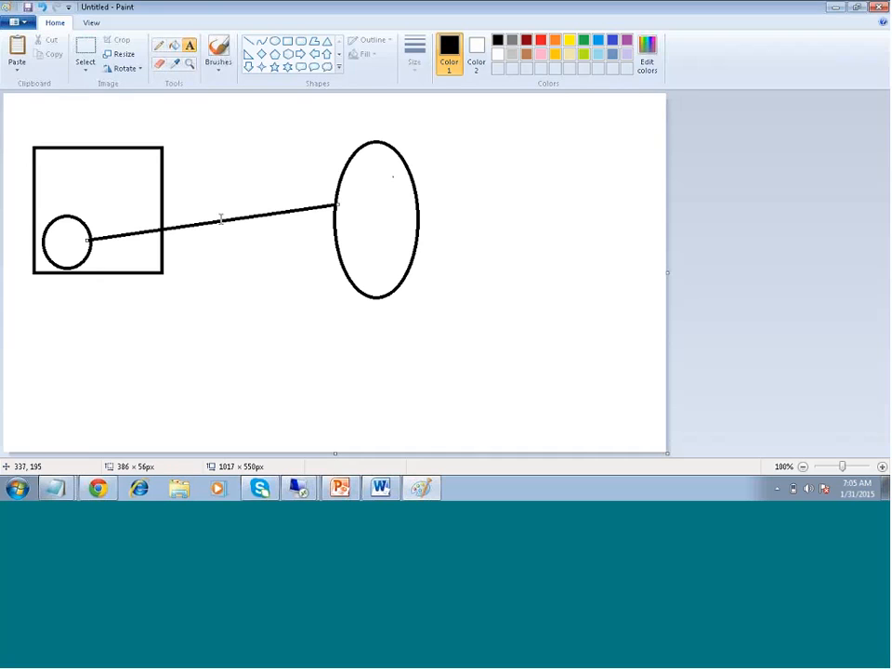
Label the connecting line 'Attunity connector'
left_click_drag(198, 190, 292, 224)
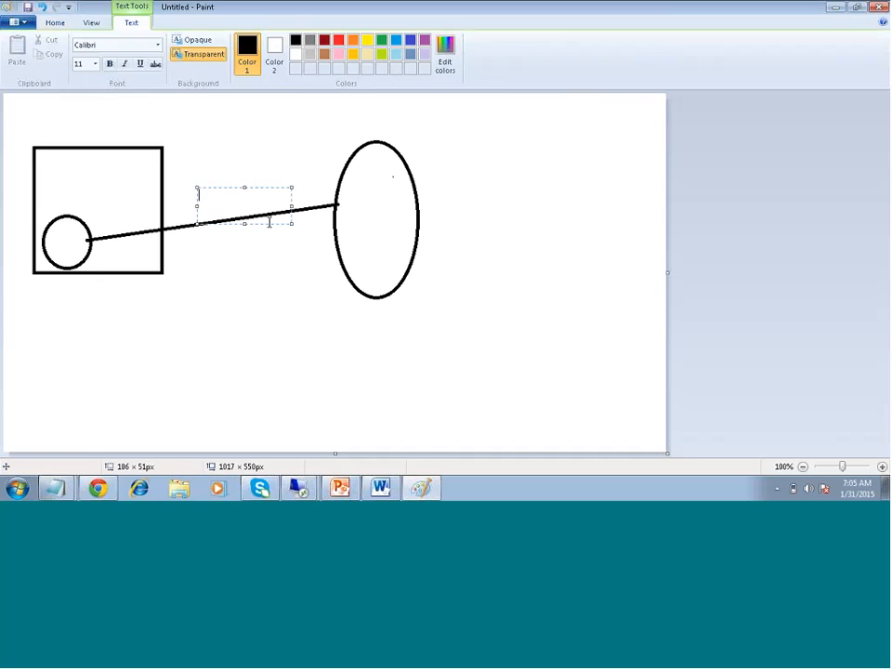
type("Attunity connector")
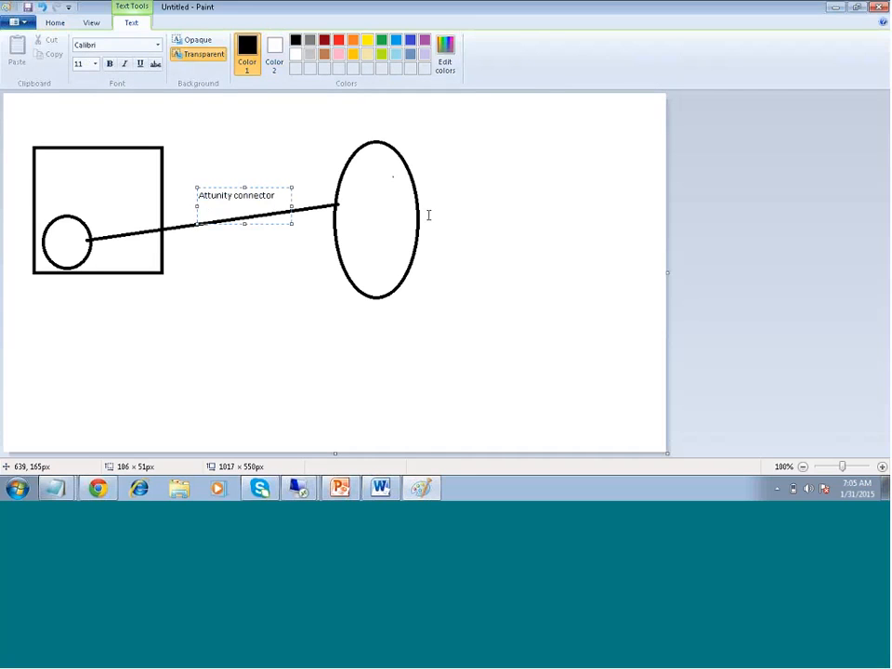
left_click(368, 190)
List the tables VBAK, VBAP, MARA, MRAC on three lines inside the tall oval
left_click_drag(356, 177, 388, 211)
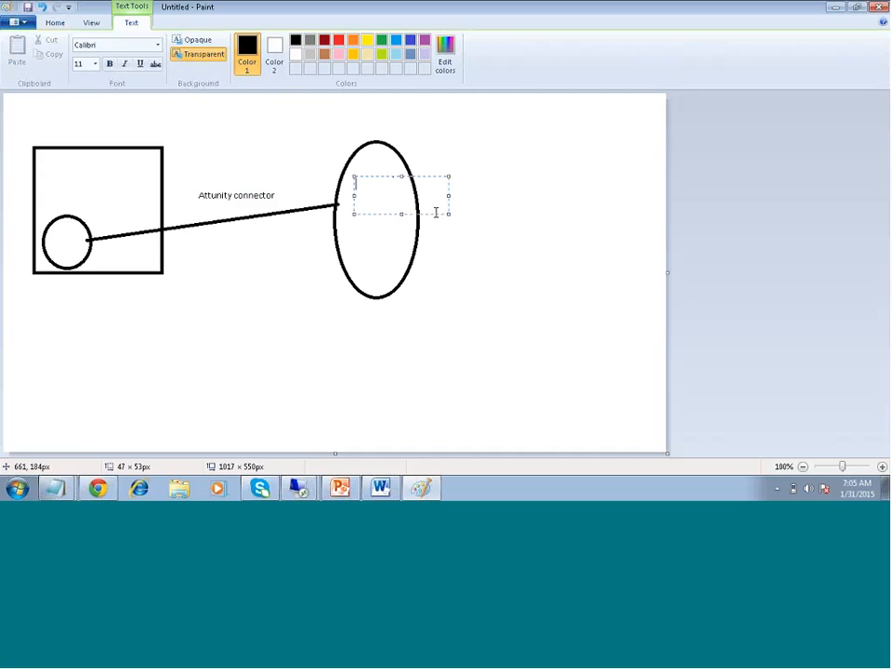
type("VBAK,")
key("Return")
type("VBAP,MARA")
key("Return")
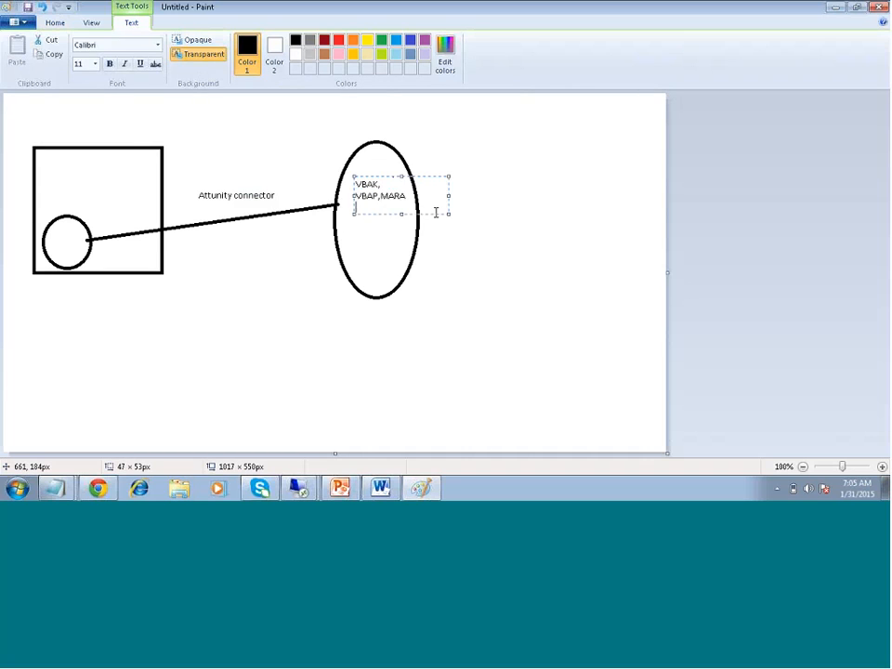
type("MRAC")
left_click(421, 150)
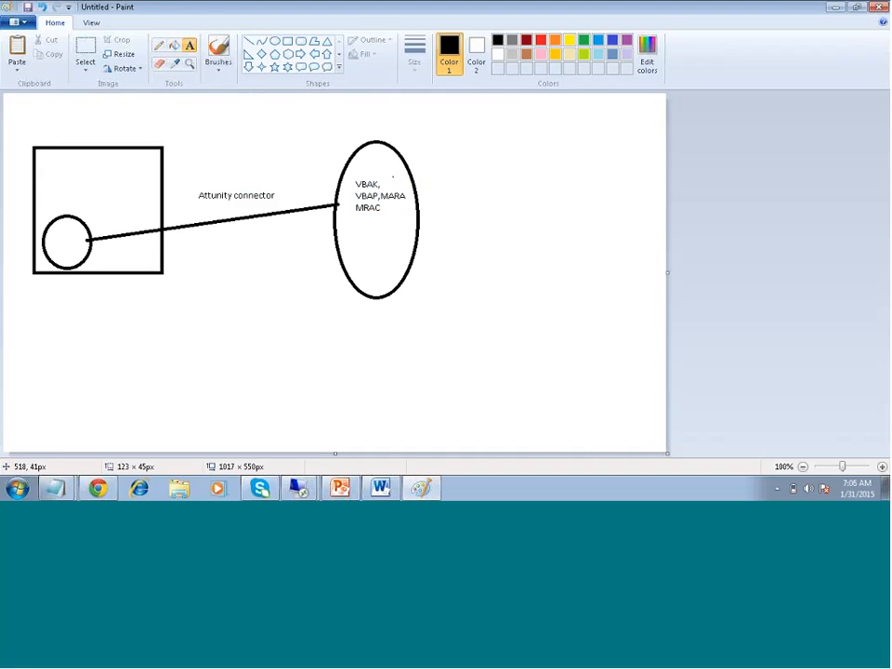
Title the tall oval 'SQL Server' and draw a small oval to its right
left_click_drag(338, 119, 432, 150)
type("SQL Ser")
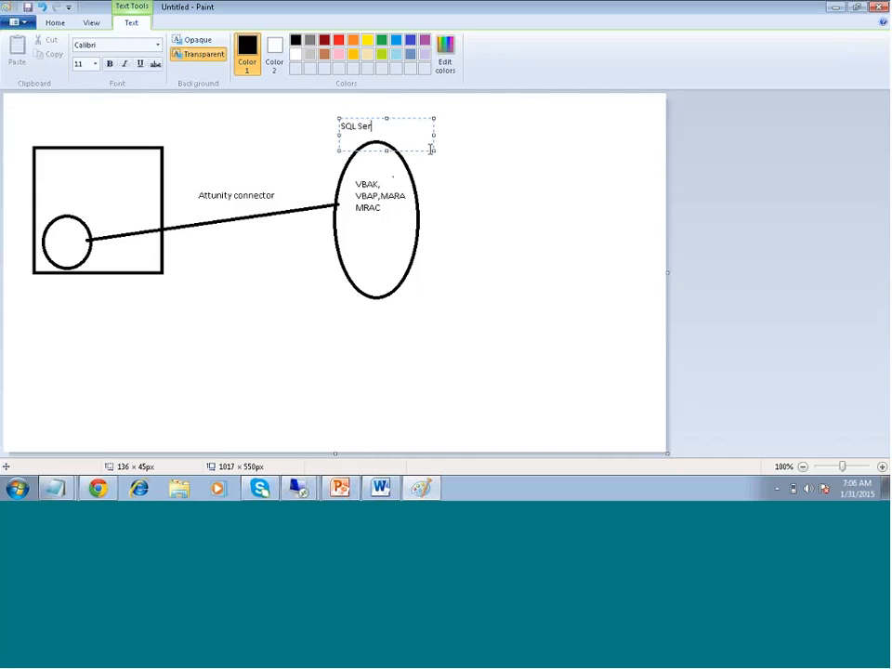
type("ver")
left_click(601, 281)
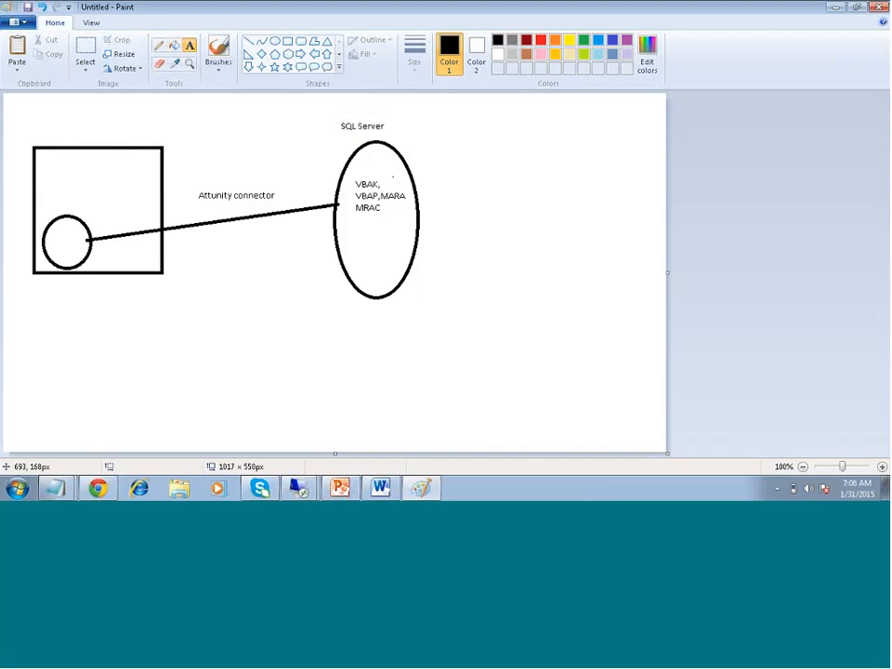
left_click(275, 42)
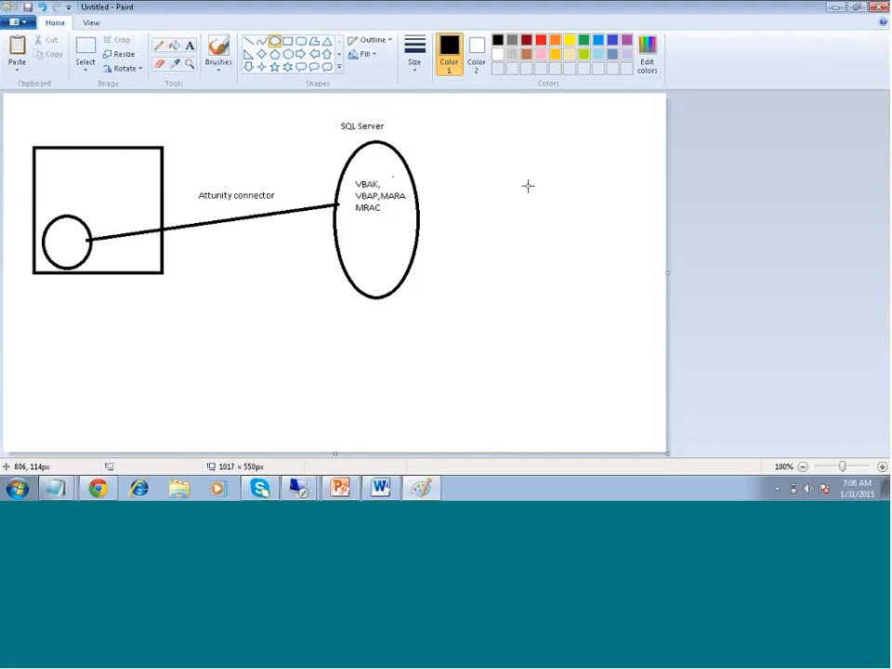
left_click_drag(529, 186, 584, 265)
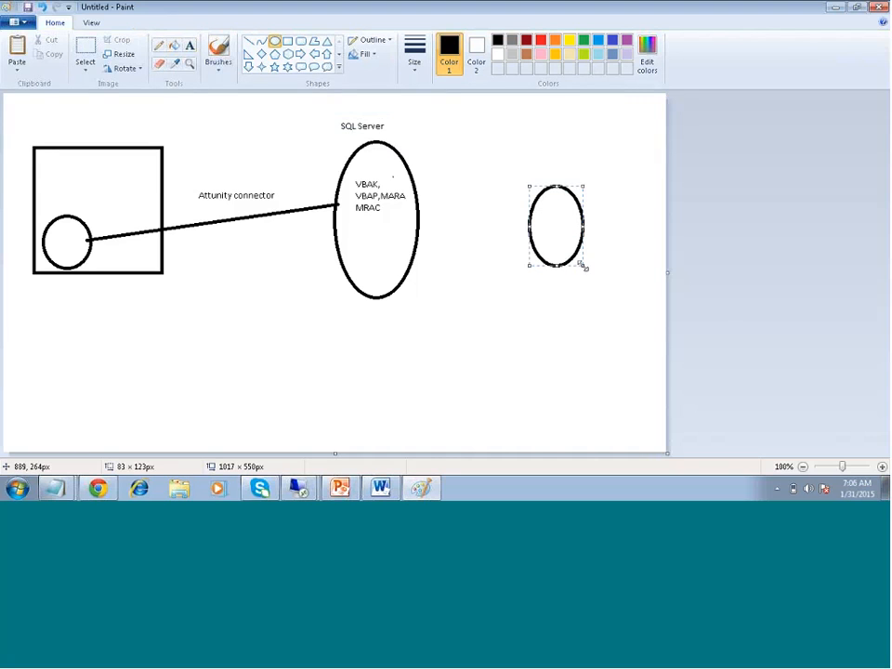
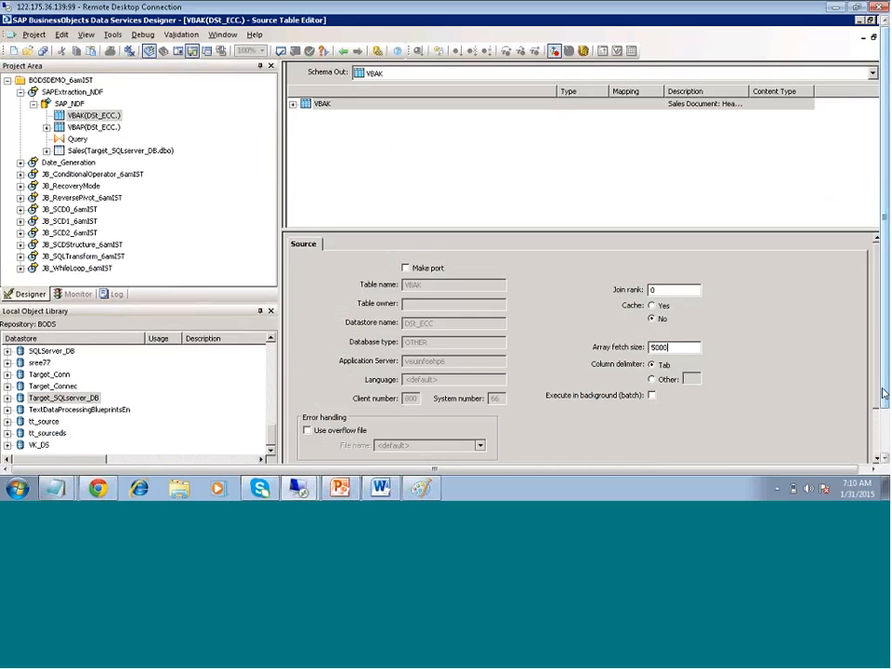
Close the VBAK Source Table Editor to return to the SAP_NDF data flow
mouse_move(883, 393)
left_mouse_down()
mouse_move(887, 410)
mouse_move(876, 404)
mouse_move(876, 379)
left_mouse_up()
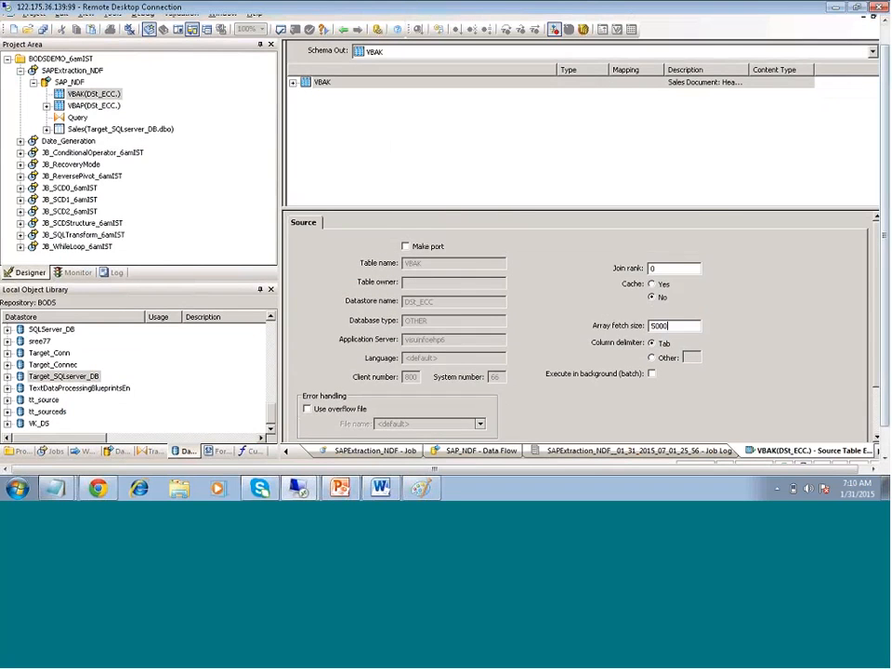
left_click(343, 30)
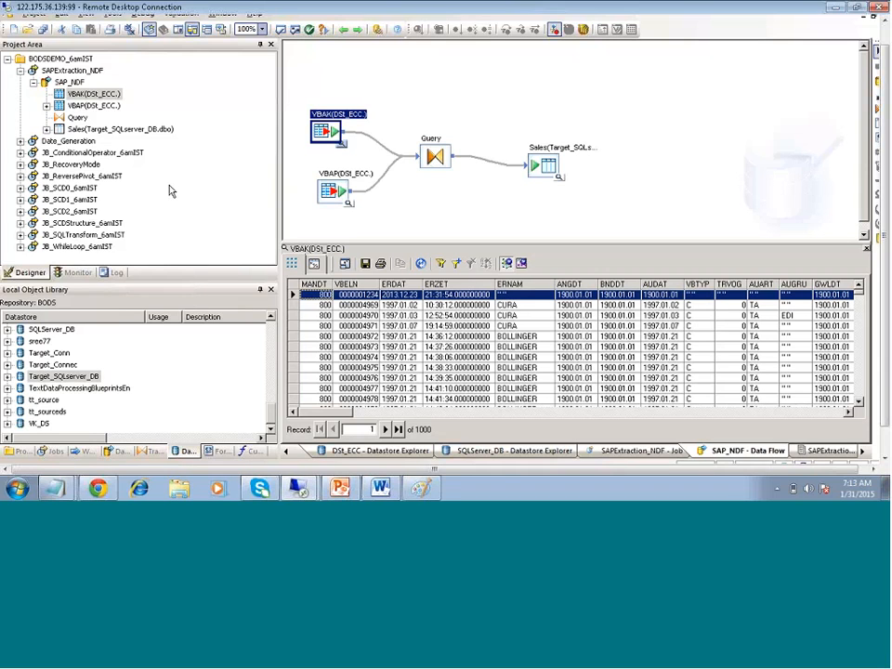
Add a new batch job to BODSDEMO_6amIST and name it SAPExtraction_ADF
left_click(21, 71)
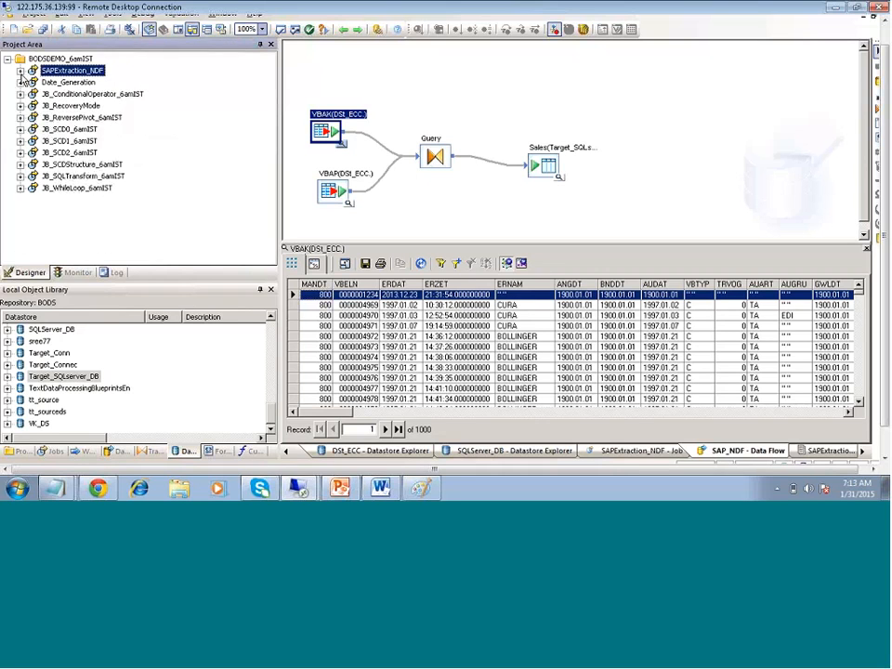
left_click(73, 59)
right_click(82, 67)
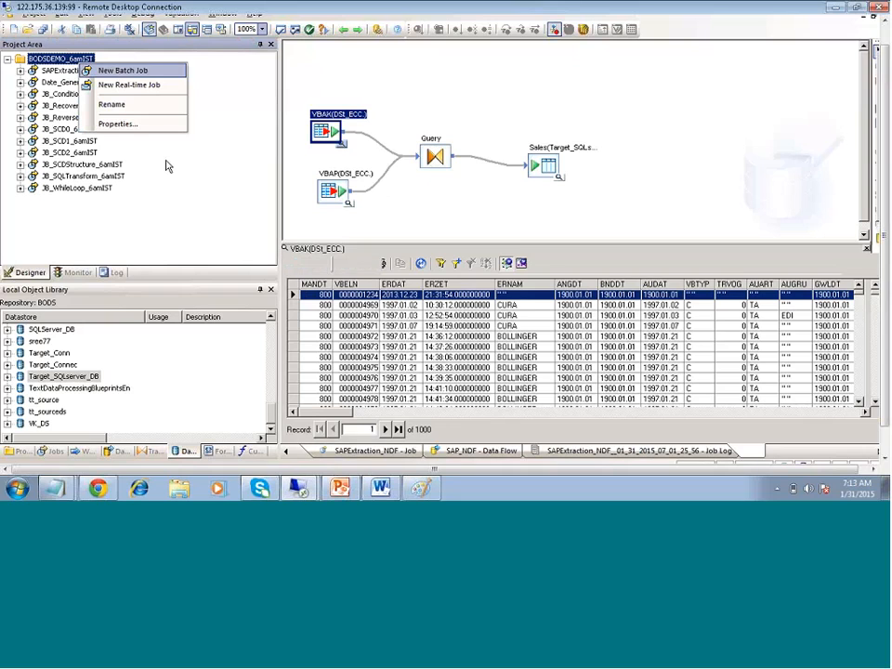
left_click(116, 70)
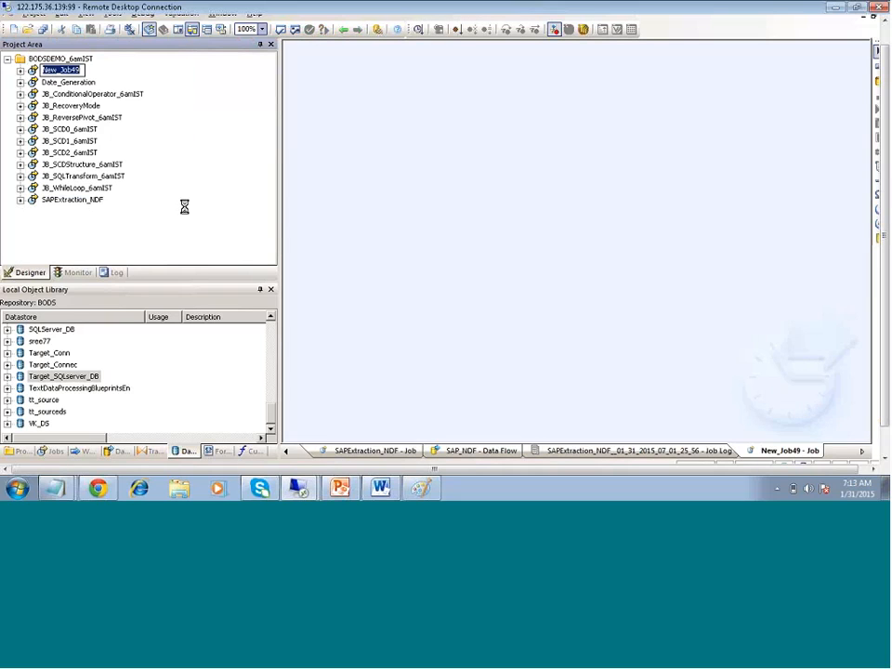
type("SAPExtraction_ABA")
key("BackSpace")
key("BackSpace")
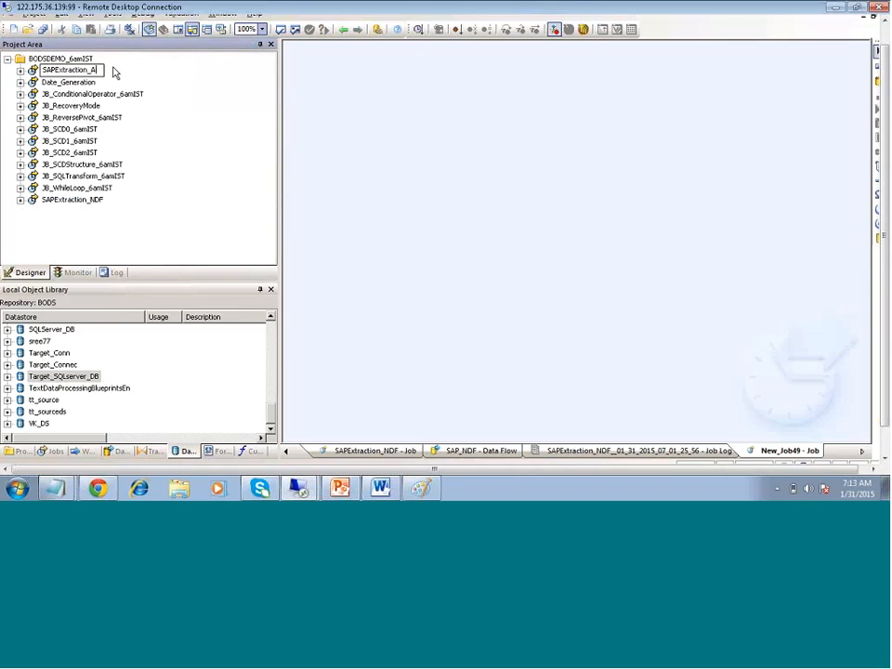
type("DF")
key("Return")
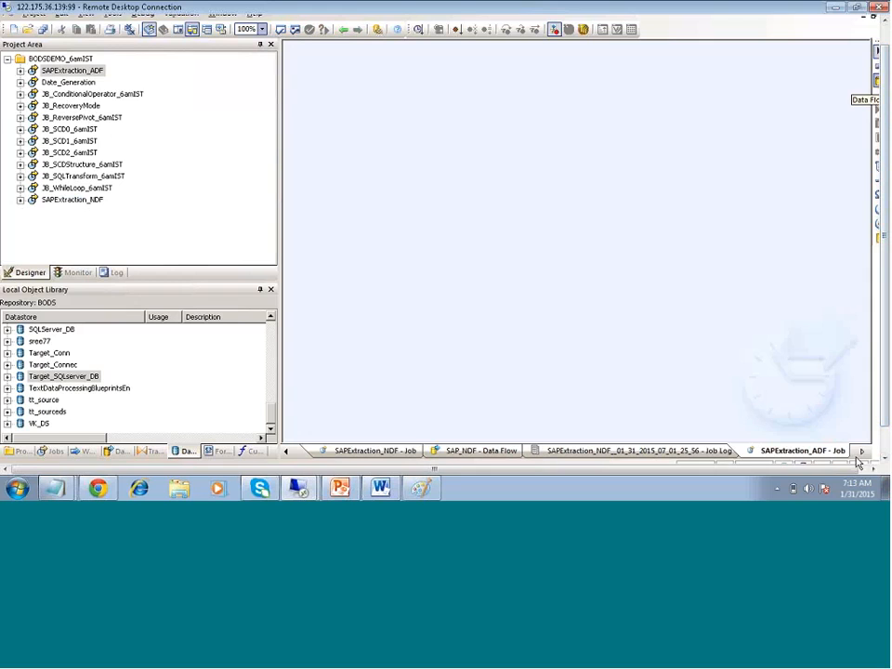
Place a data flow named DF_SAPExtraction_ADF on the job canvas and open it
left_click_drag(856, 467, 865, 467)
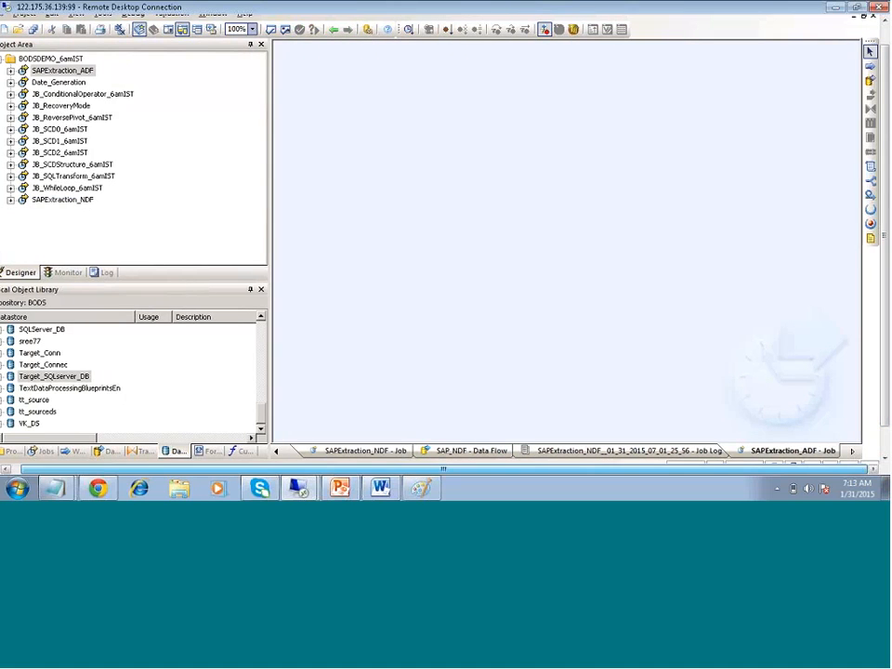
left_click(437, 140)
type("DF")
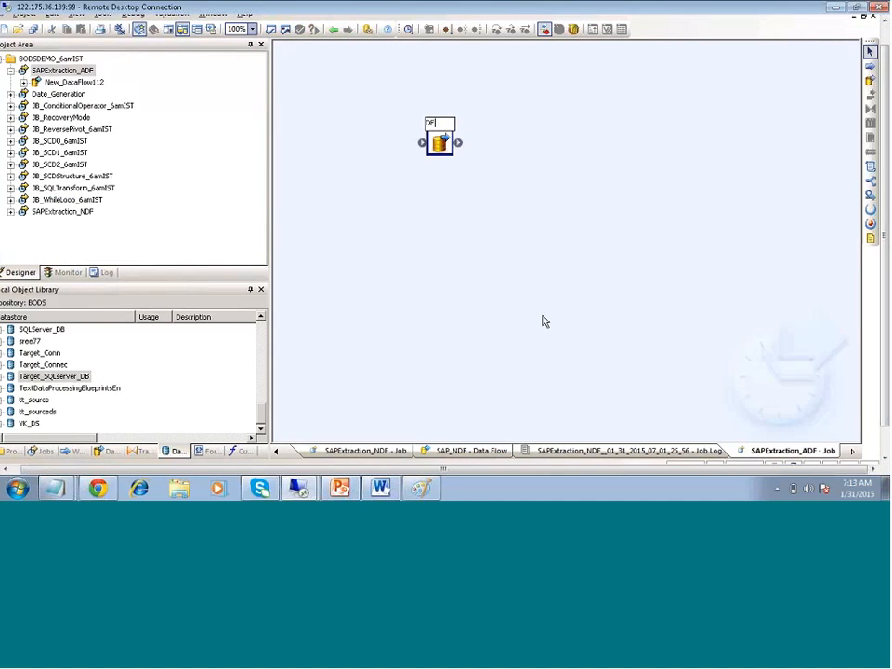
type("_SAPExtracti")
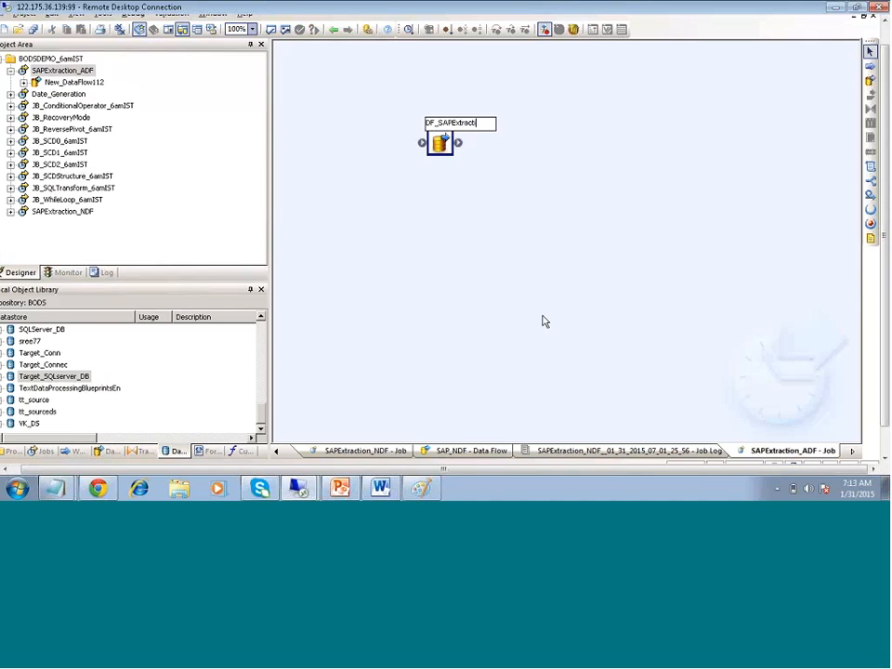
type("on_ADF")
key("Return")
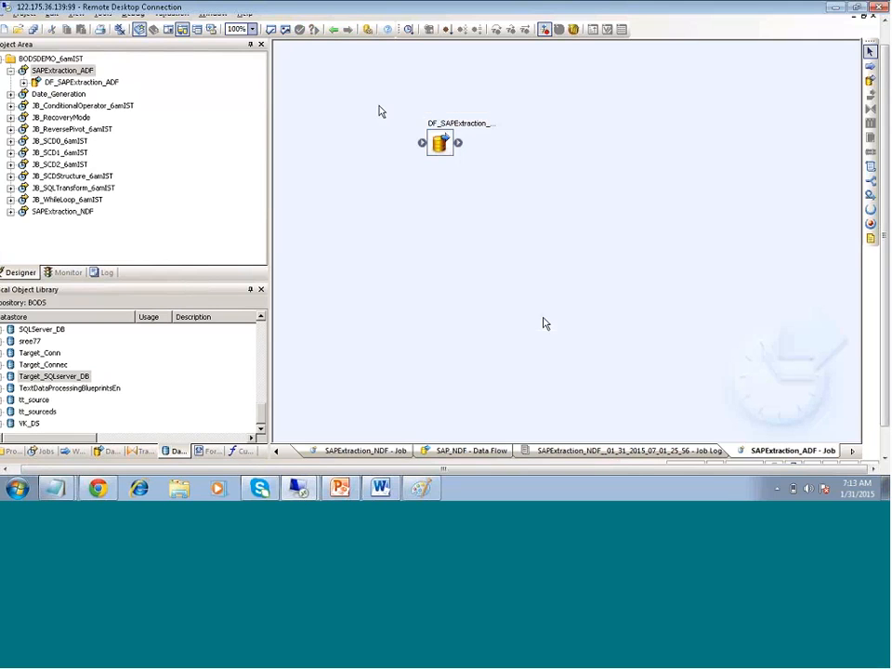
double_click(439, 143)
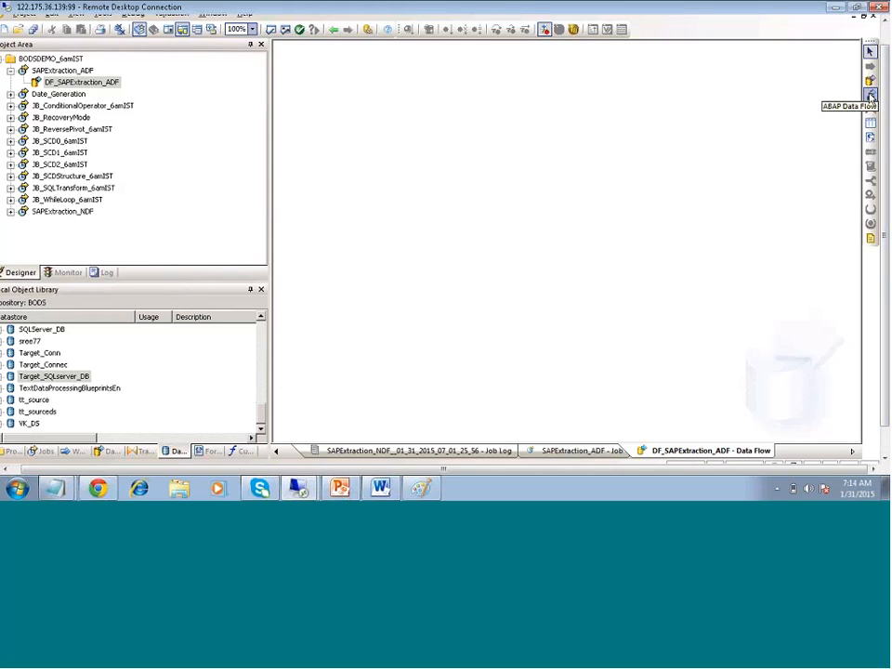
Place an ABAP data flow using datastore DSt_ECC and generated file name ABAPFile
left_click(870, 95)
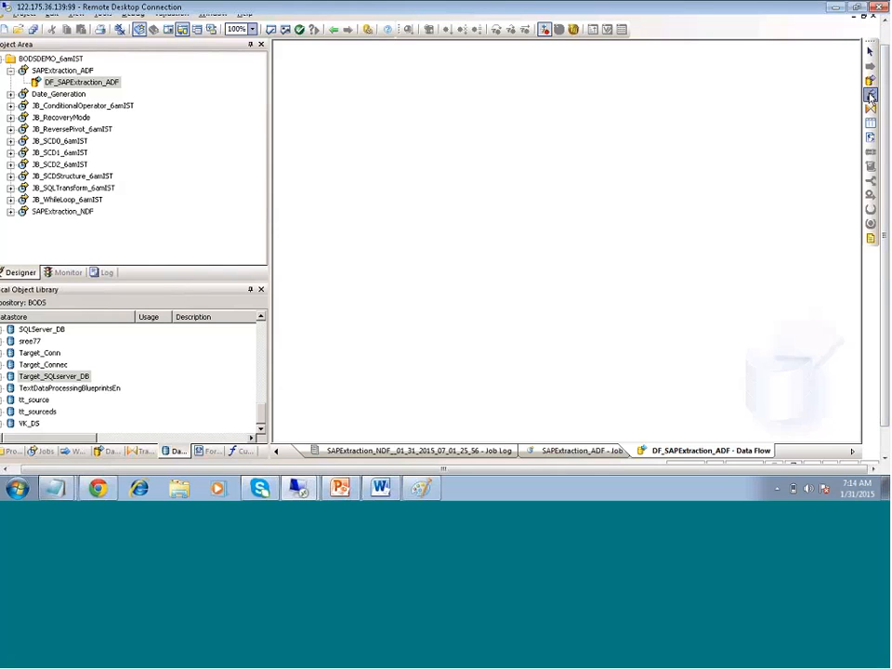
left_click(367, 146)
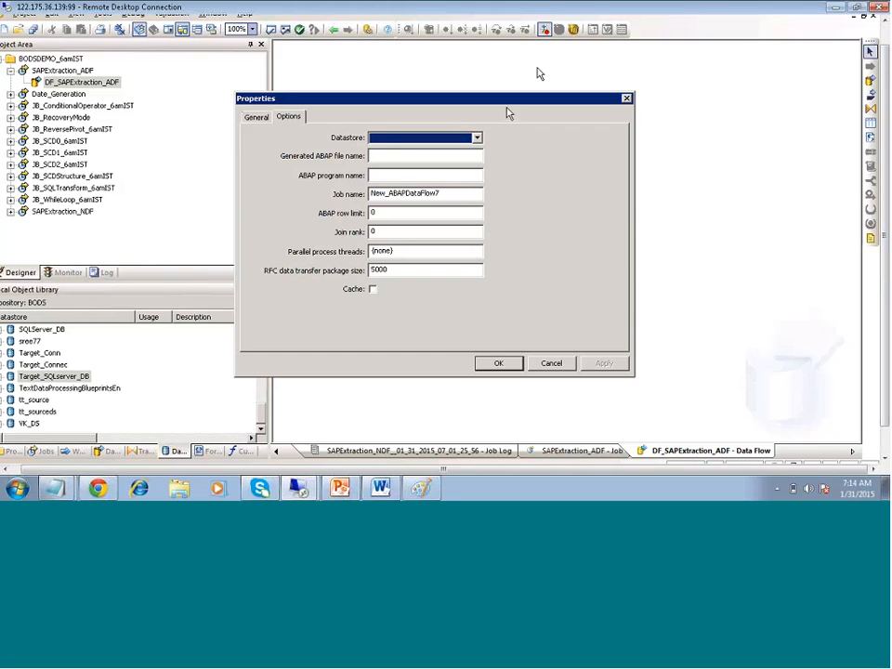
left_click(477, 138)
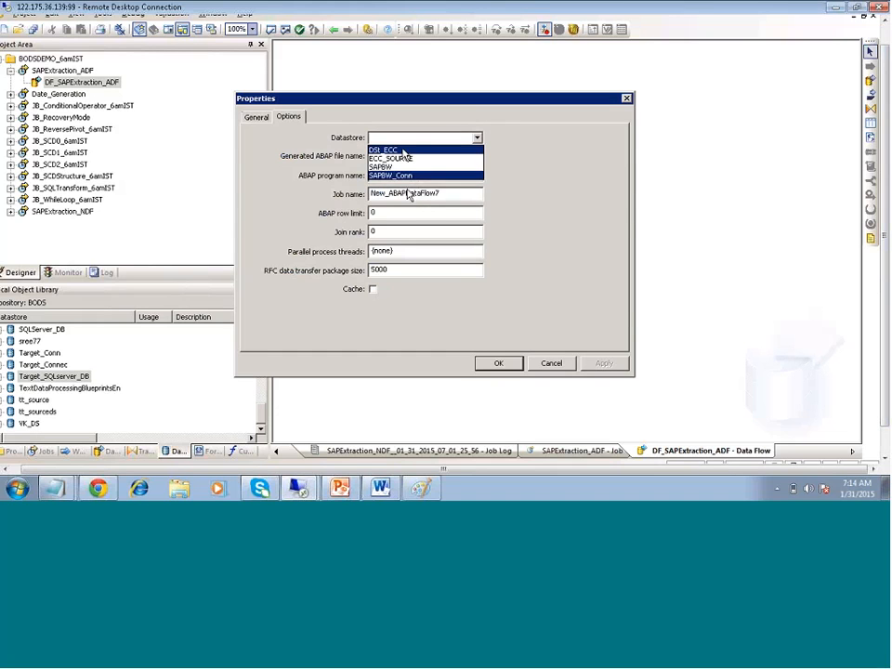
left_click(382, 150)
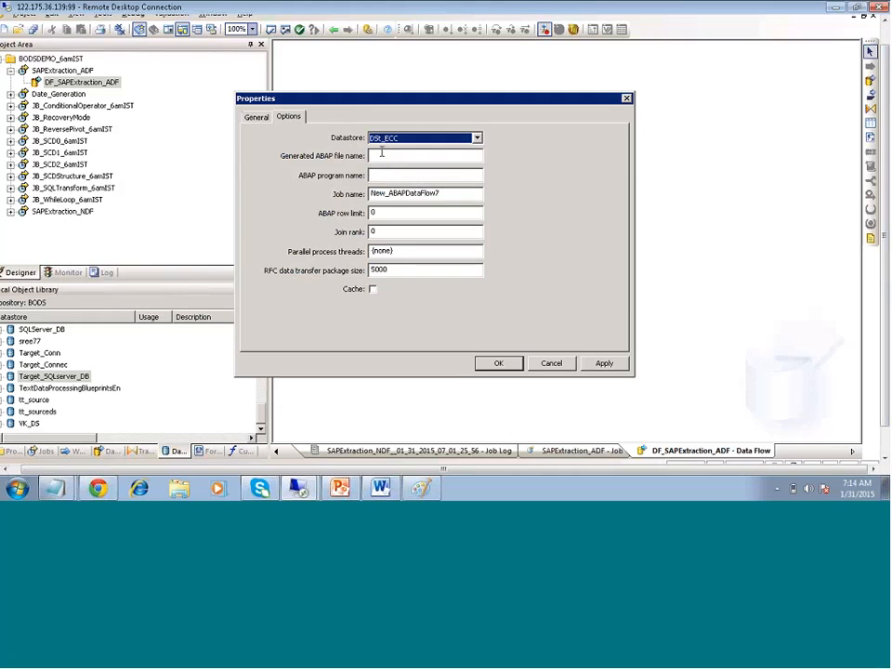
left_click(382, 151)
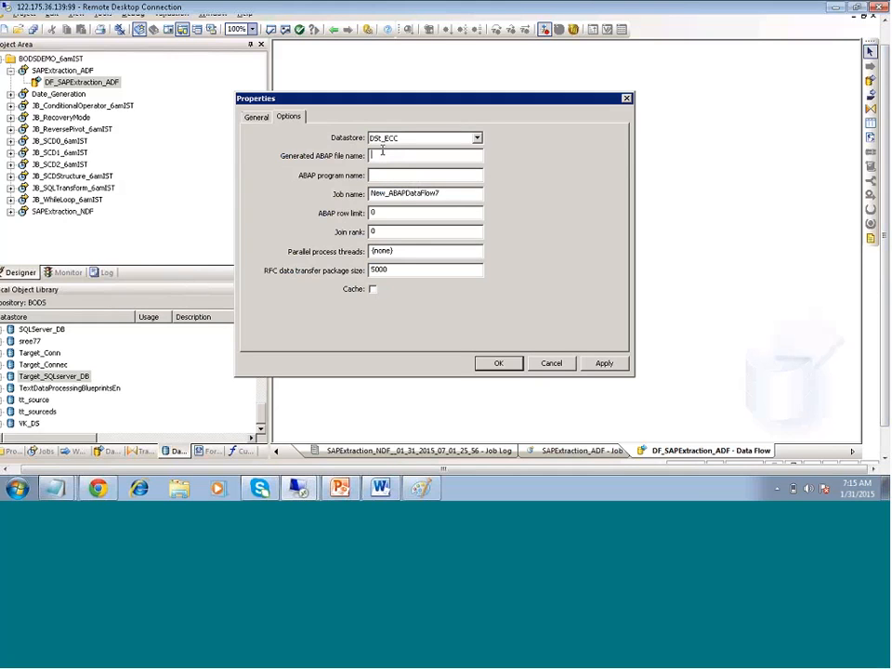
type("Y_")
key("BackSpace")
key("BackSpace")
type("ABP")
key("BackSpace")
type("APFile")
Set the ABAP program name to ZABAPFile, fixing the naming error, and confirm the properties
left_click(373, 175)
type("ABAPFile")
left_click(606, 363)
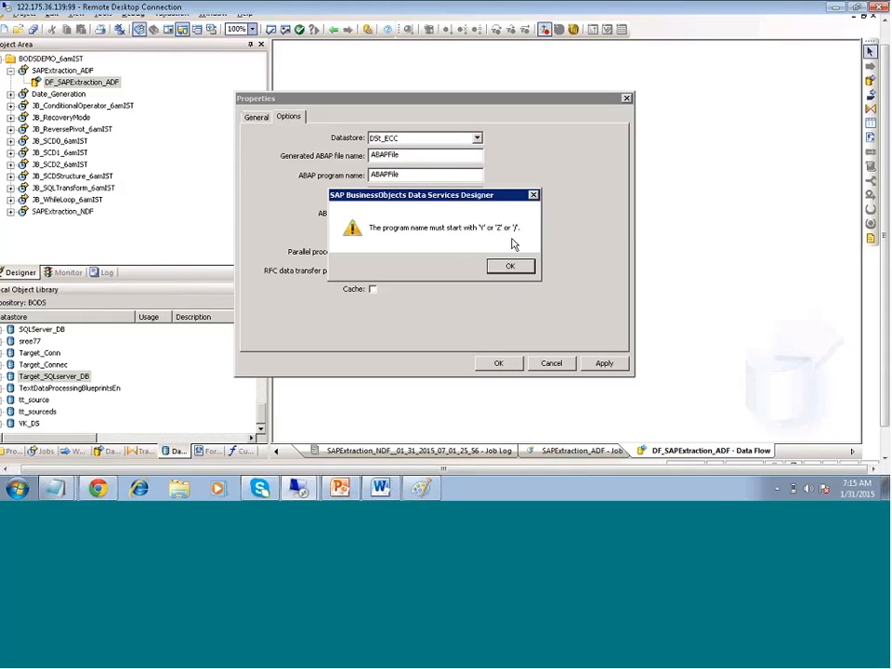
left_click(509, 267)
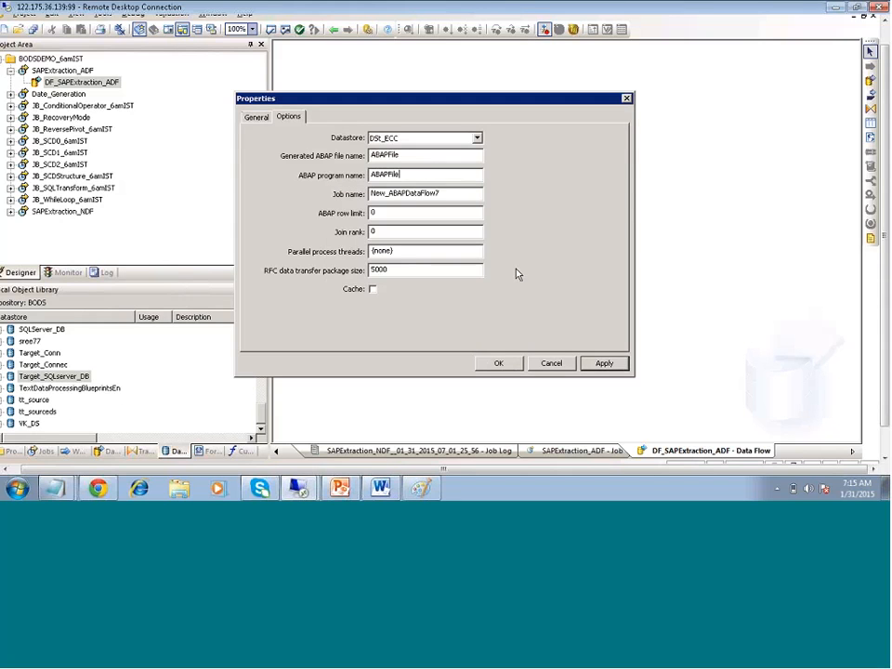
left_click(371, 174)
type("Z")
left_click(604, 363)
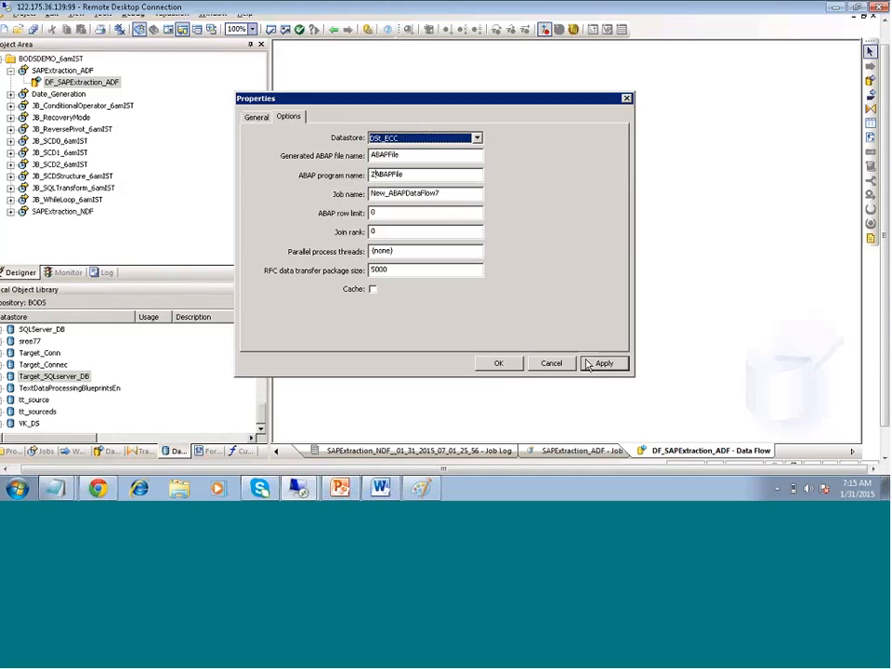
left_click(498, 362)
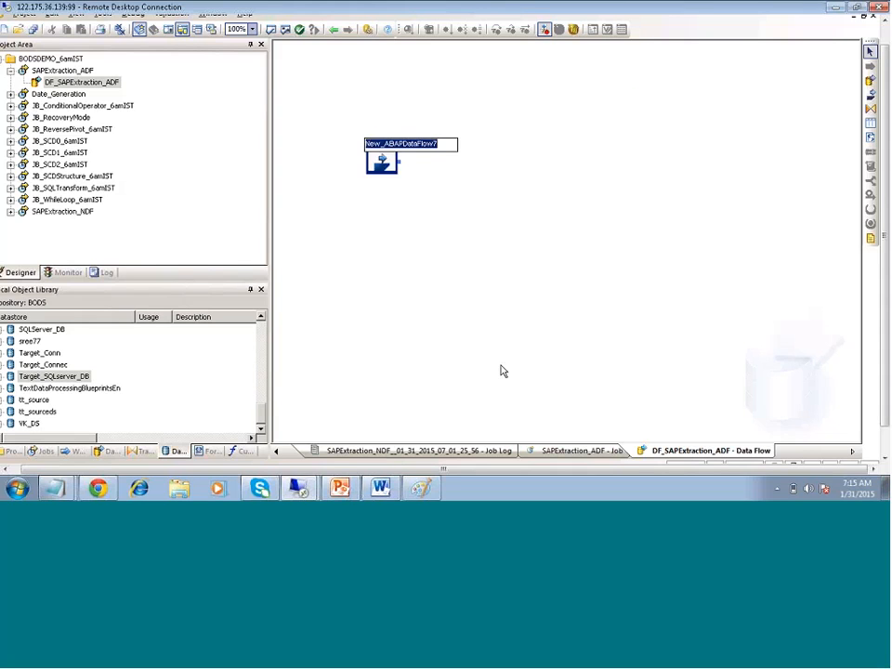
Keep the default name New_ABAPDataFlow7 and open the ABAP data flow
left_click(418, 226)
left_click(392, 164)
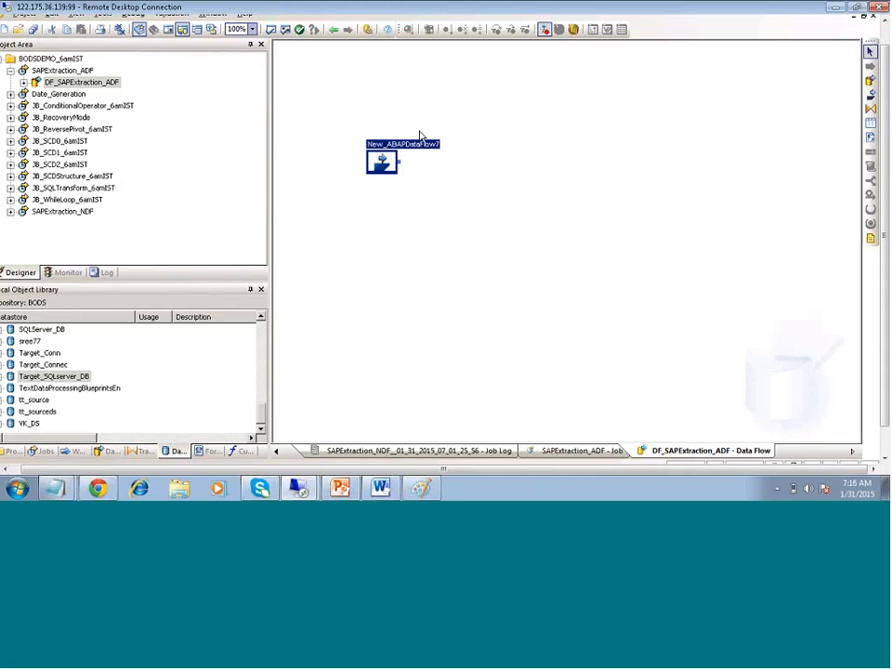
left_click(365, 109)
left_click_drag(366, 108, 465, 292)
left_click(418, 251)
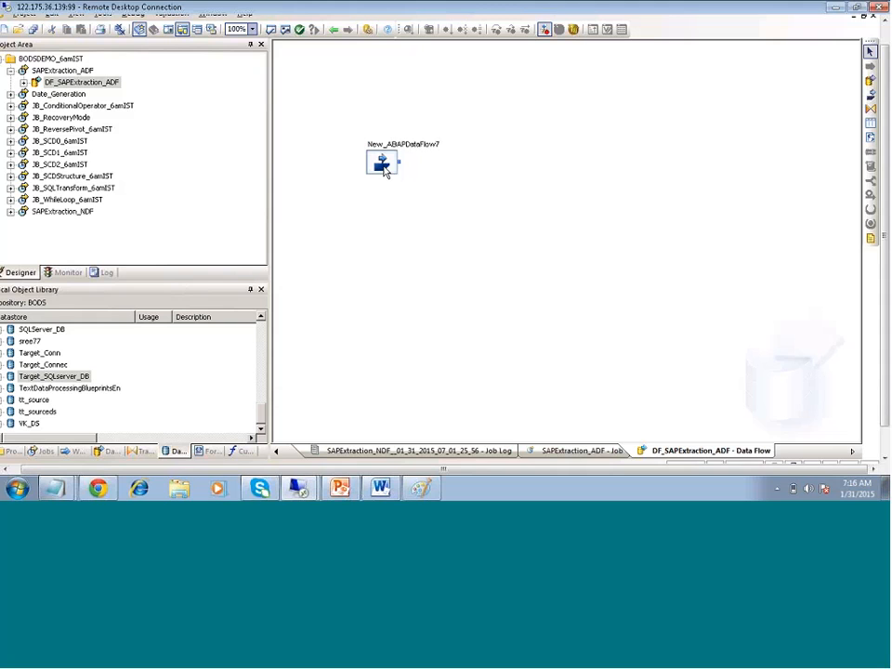
double_click(383, 164)
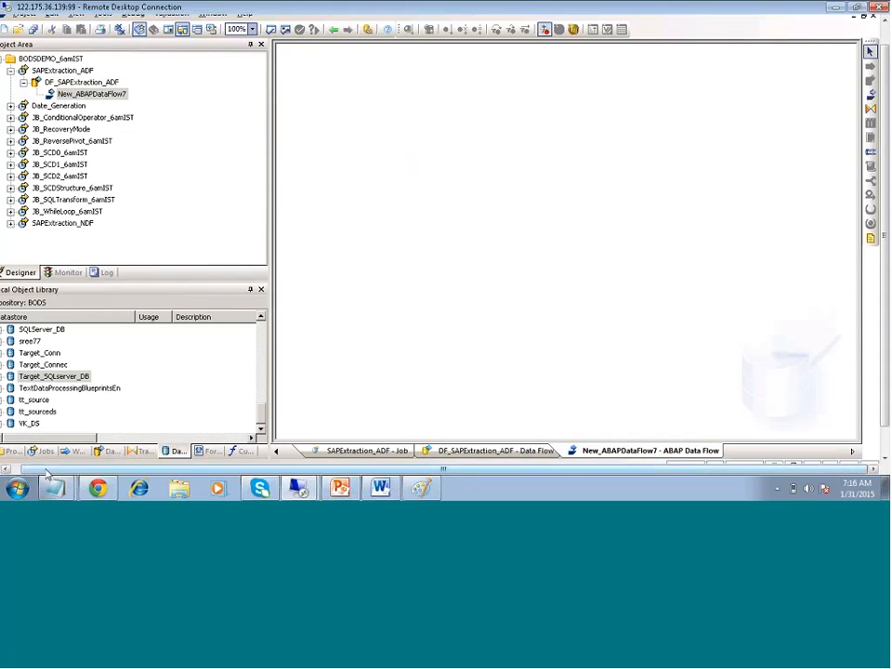
Expand the ECC datastore's tables in the object library and select VBAK
left_click(15, 470)
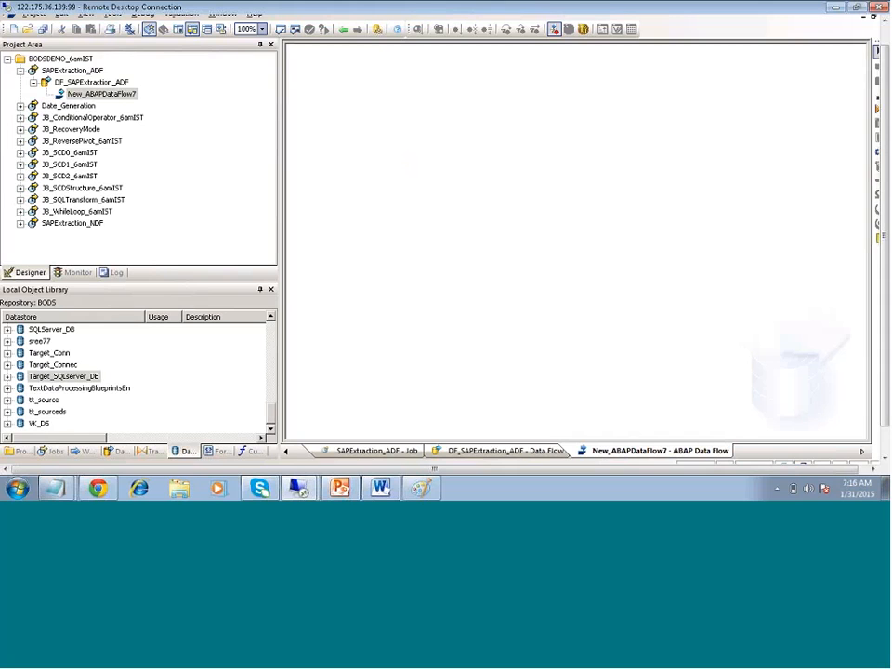
left_click(62, 376)
scroll(61, 381, "up", 1)
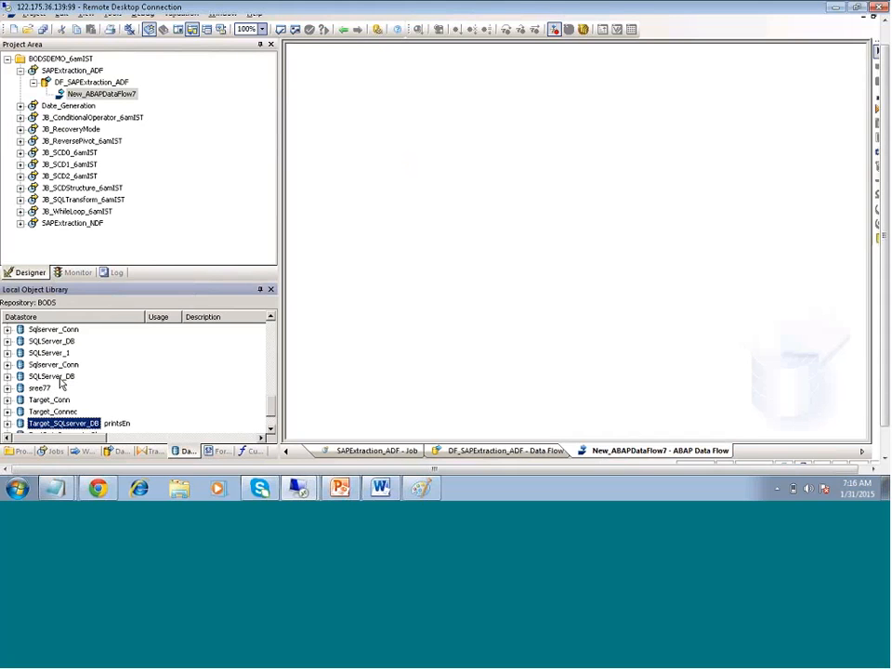
scroll(61, 381, "up", 10)
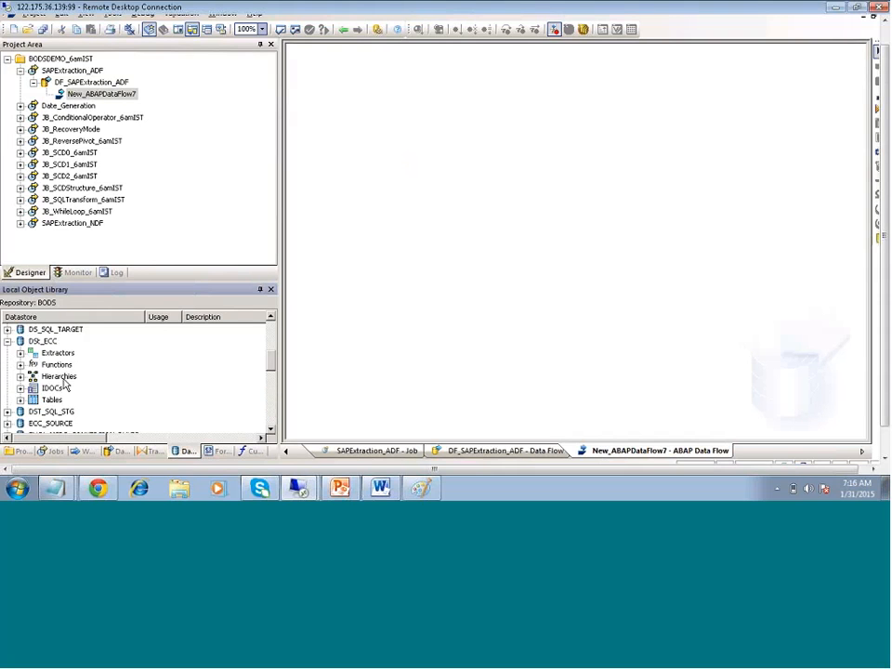
double_click(50, 400)
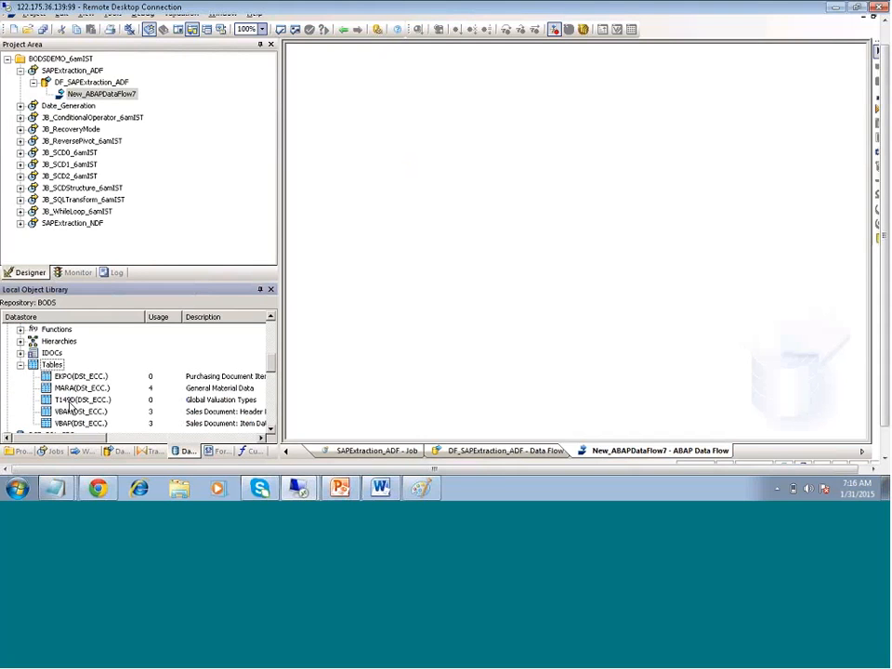
left_click(80, 411)
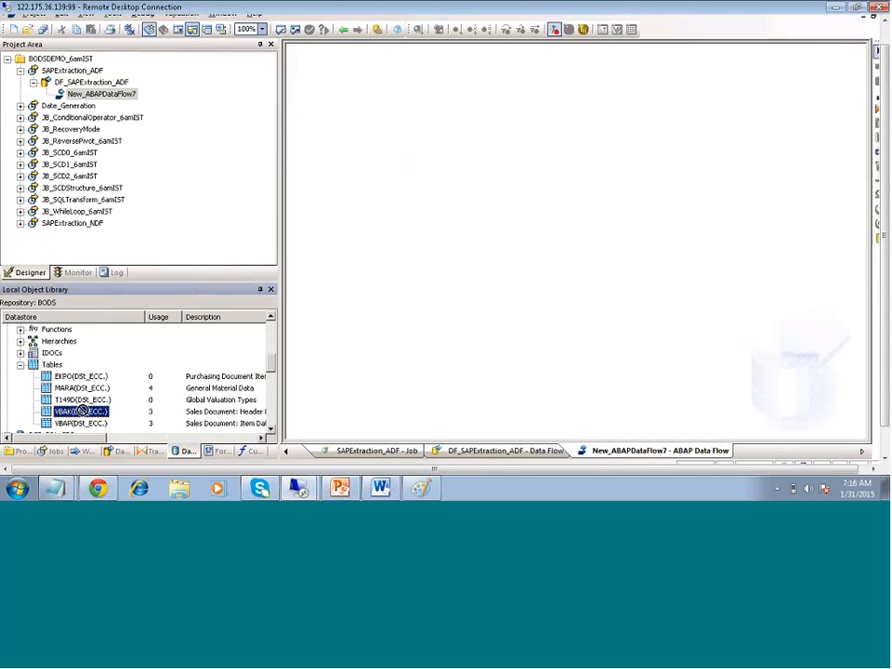
Place the VBAK table and, below it, the VBAP table in the ABAP data flow
left_click_drag(82, 410, 349, 141)
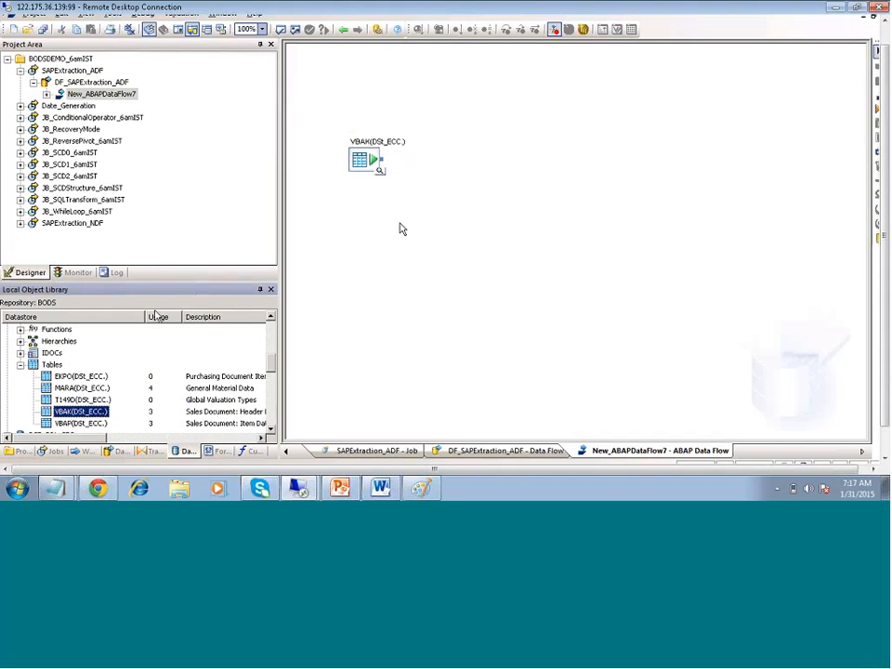
left_click(91, 423)
left_click_drag(332, 224, 368, 212)
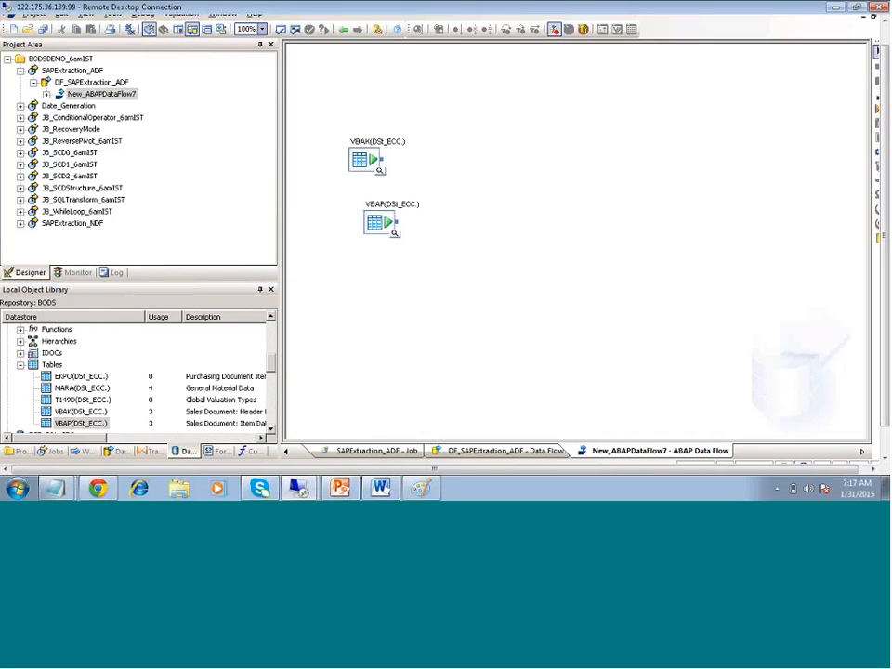
Add a Query transform fed by both VBAK and VBAP, and open it
left_click(878, 109)
left_click(465, 172)
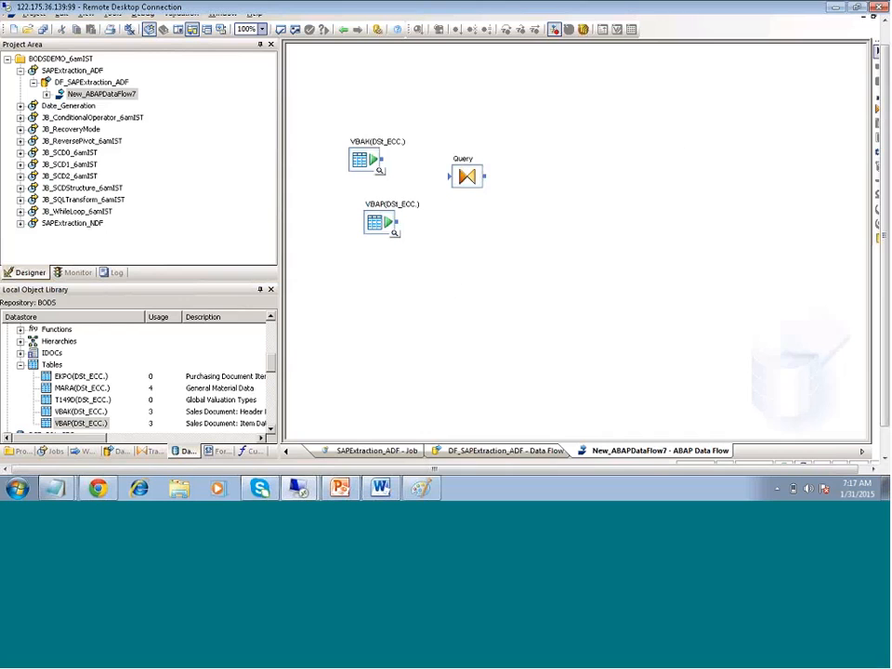
left_click_drag(384, 164, 451, 176)
left_click_drag(415, 223, 450, 176)
double_click(467, 176)
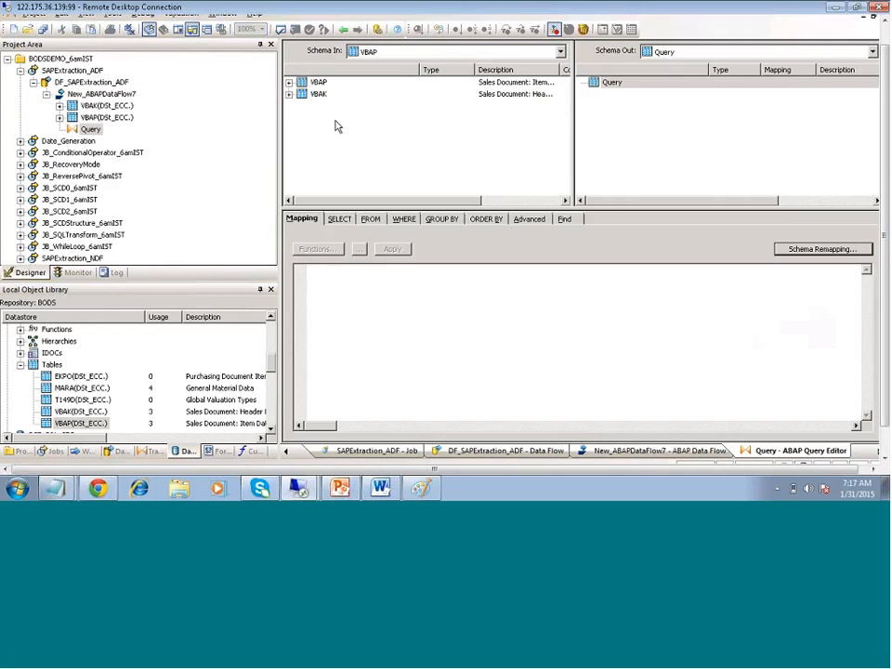
Browse the VBAK and VBAP input columns in Schema In
left_click(289, 94)
left_click(335, 105)
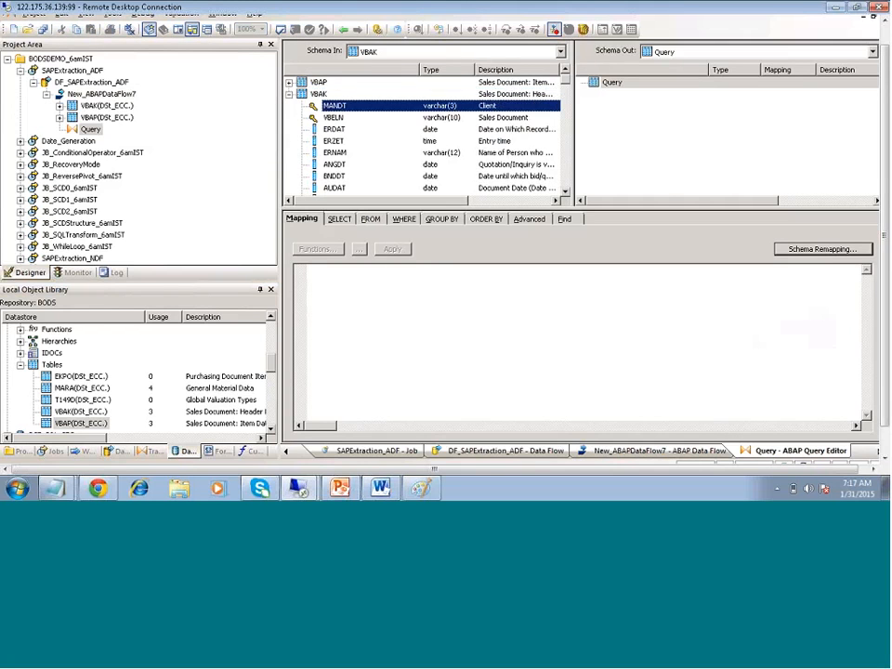
left_click(330, 188, "ctrl")
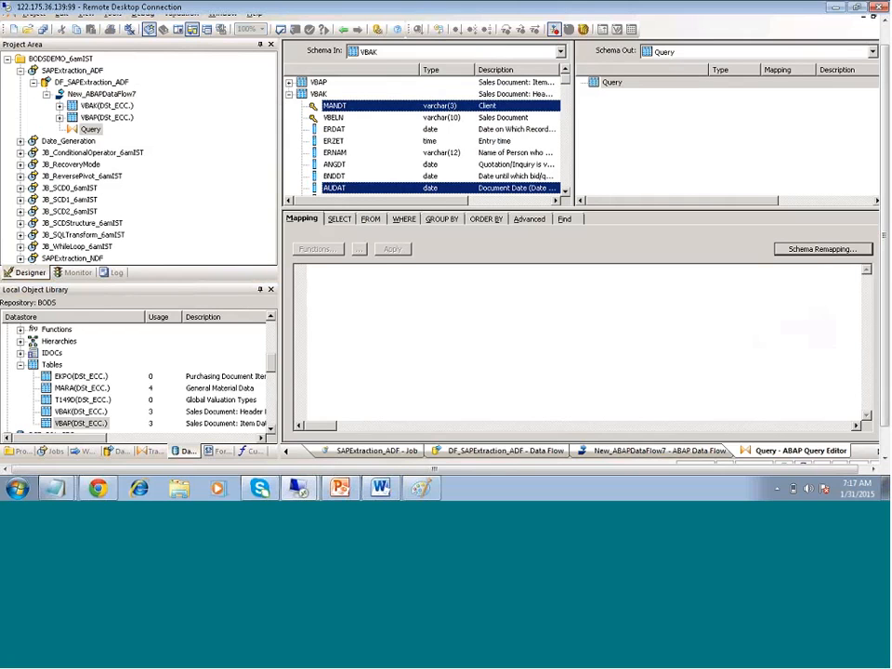
left_click(328, 105, "ctrl")
left_click(328, 106, "shift")
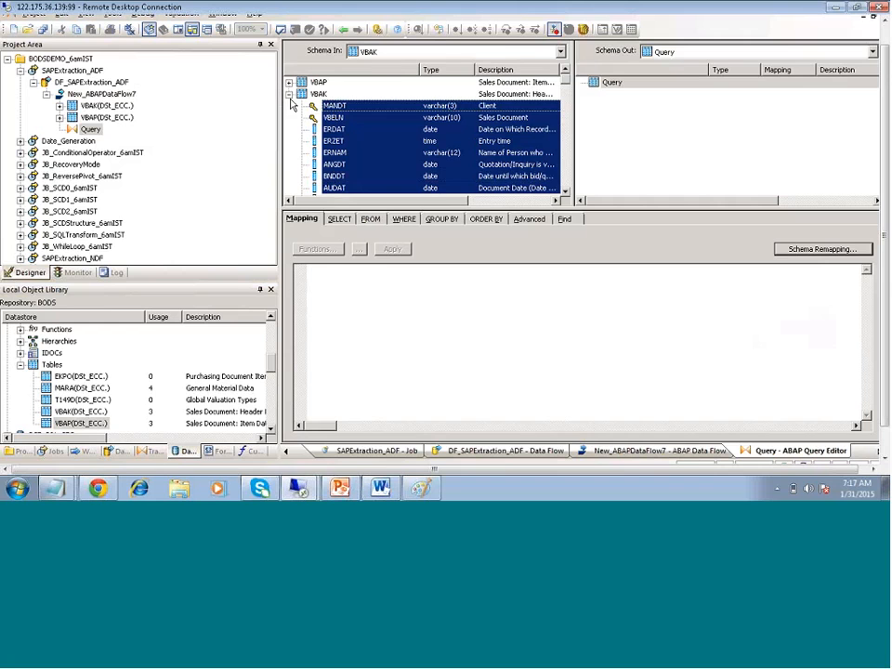
left_click(289, 94)
left_click(289, 81)
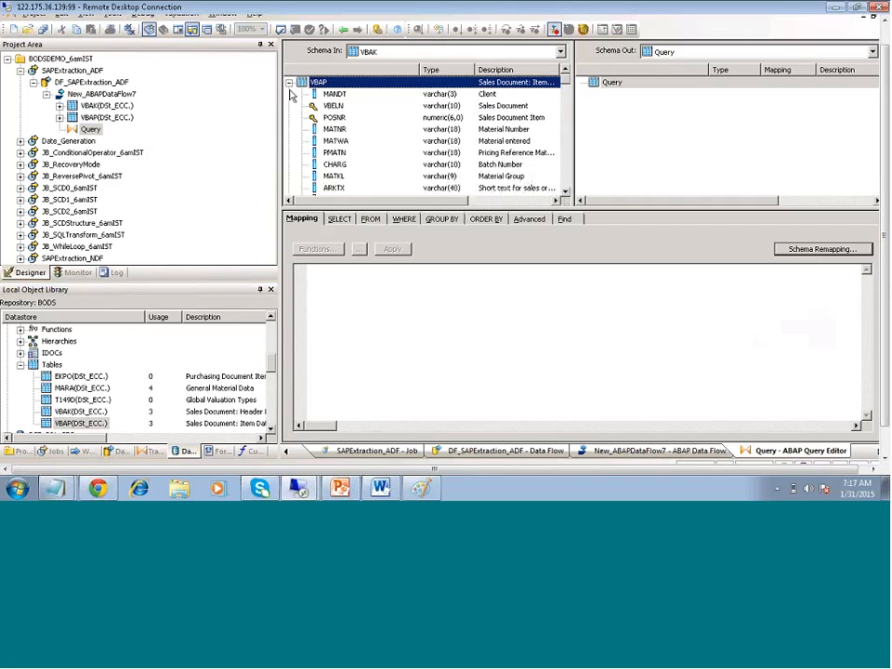
left_click(335, 96)
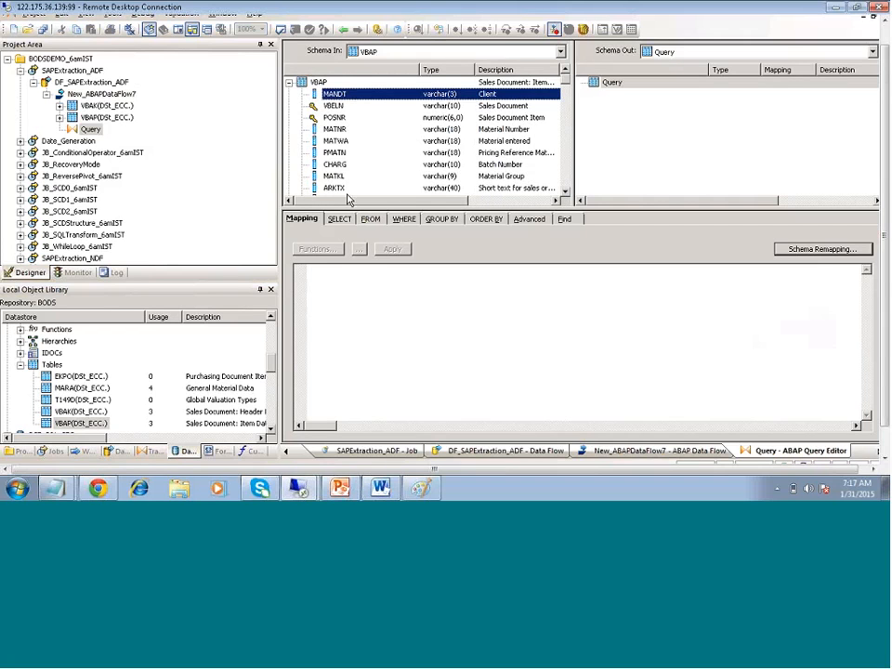
left_click(289, 83)
Select VBAK's columns MANDT through AUART
left_click(289, 94)
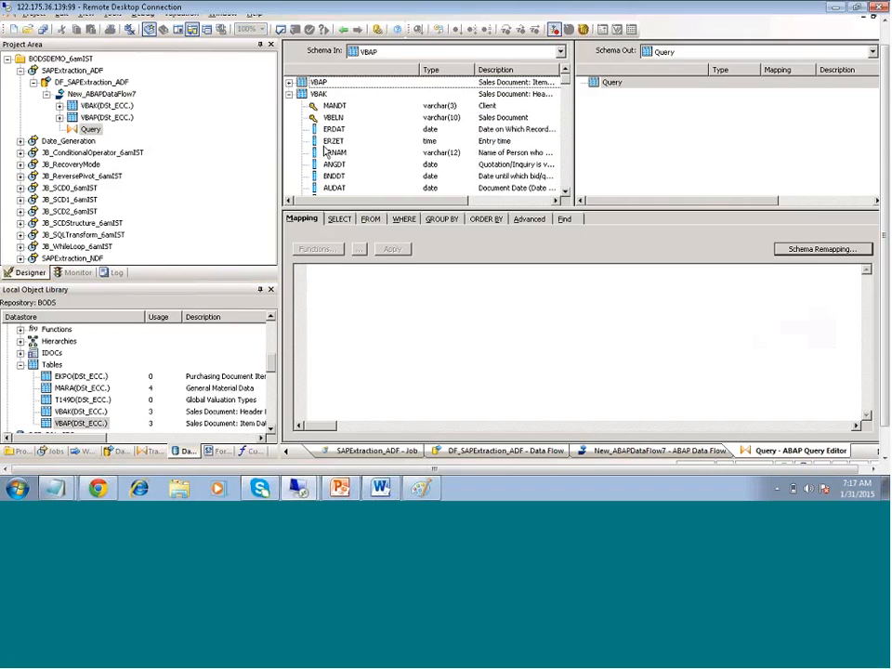
left_click(332, 106)
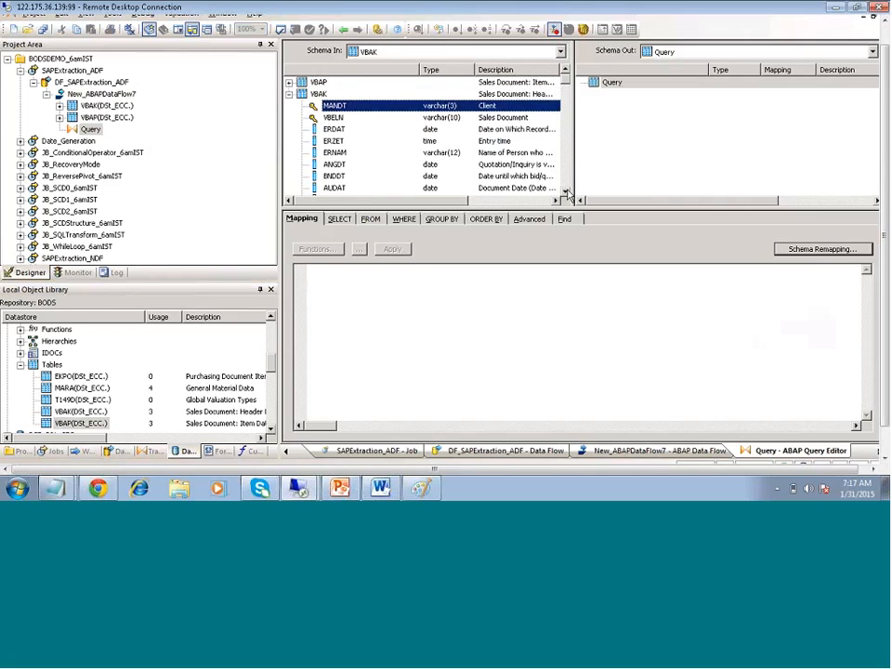
left_click(565, 194)
left_click(565, 194)
left_click(565, 194)
left_click(565, 194)
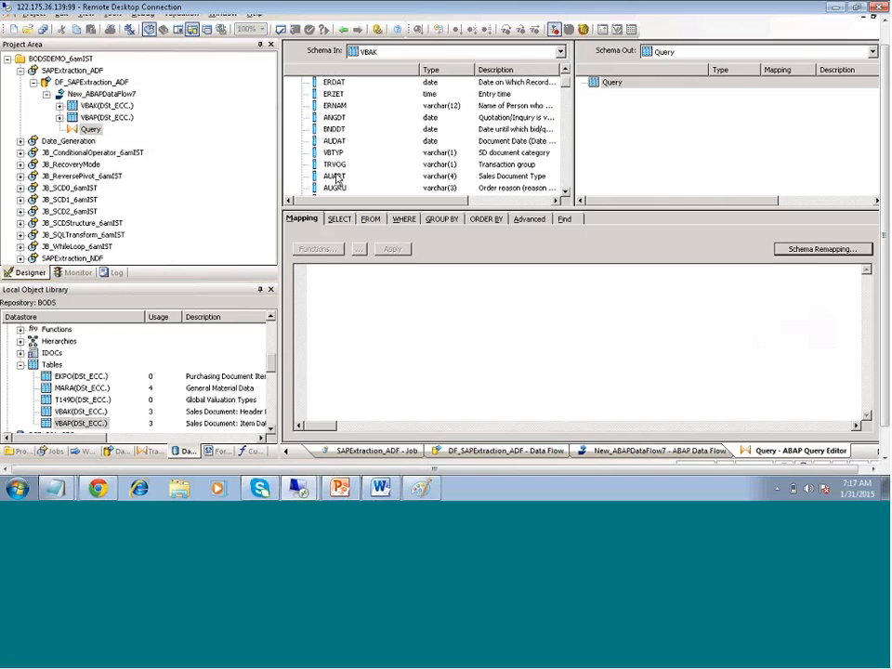
left_click(337, 176, "shift")
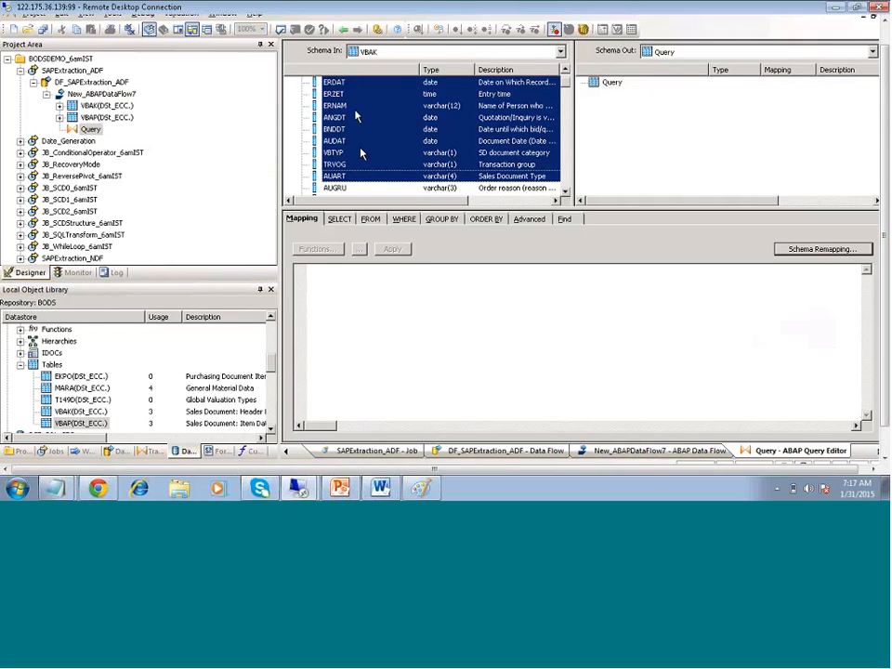
Map VBAK's MANDT–AUART into the output and select VBAP's POSNR through MATKL
left_click_drag(517, 112, 689, 150)
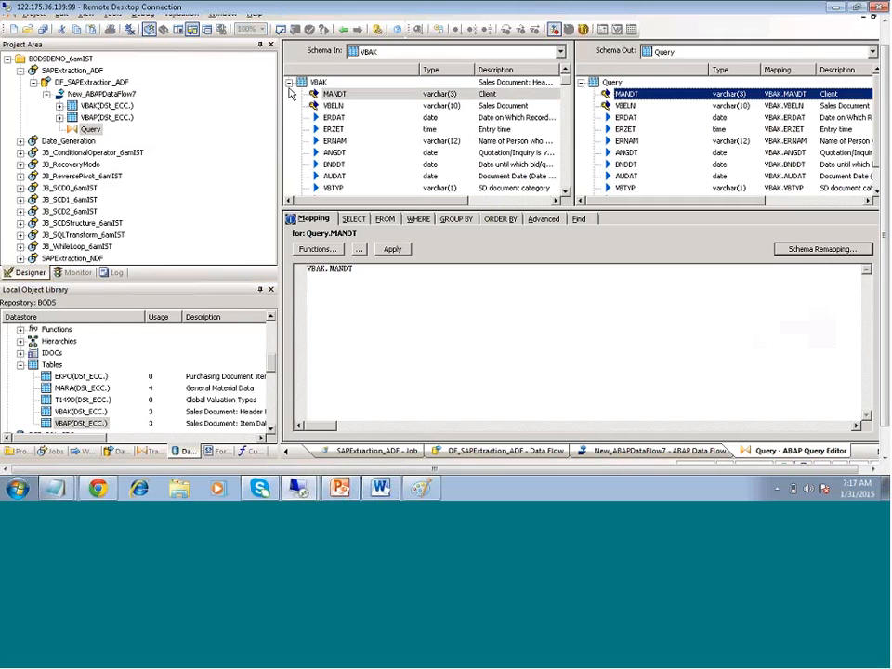
left_click(289, 83)
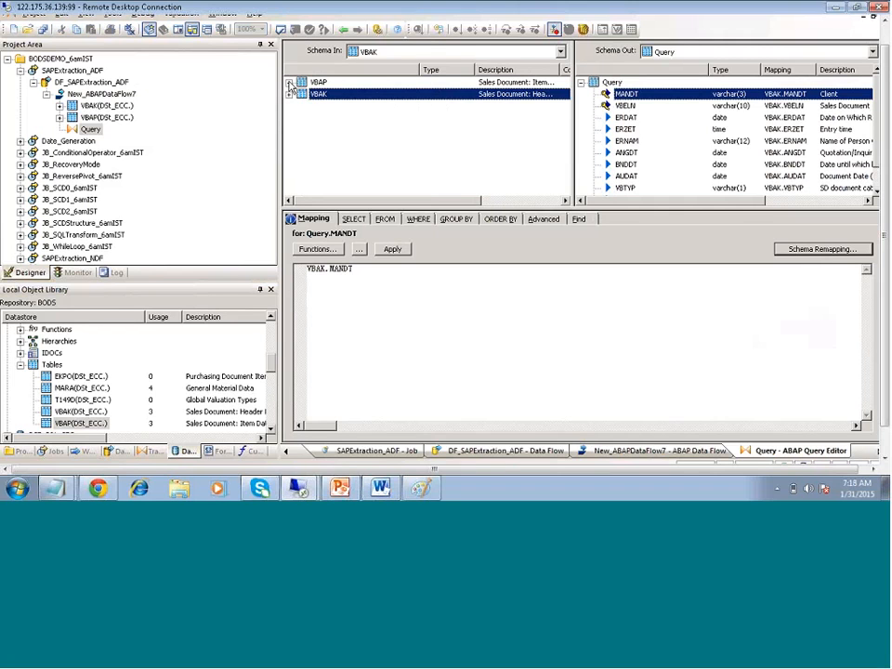
left_click(289, 83)
left_click(333, 117)
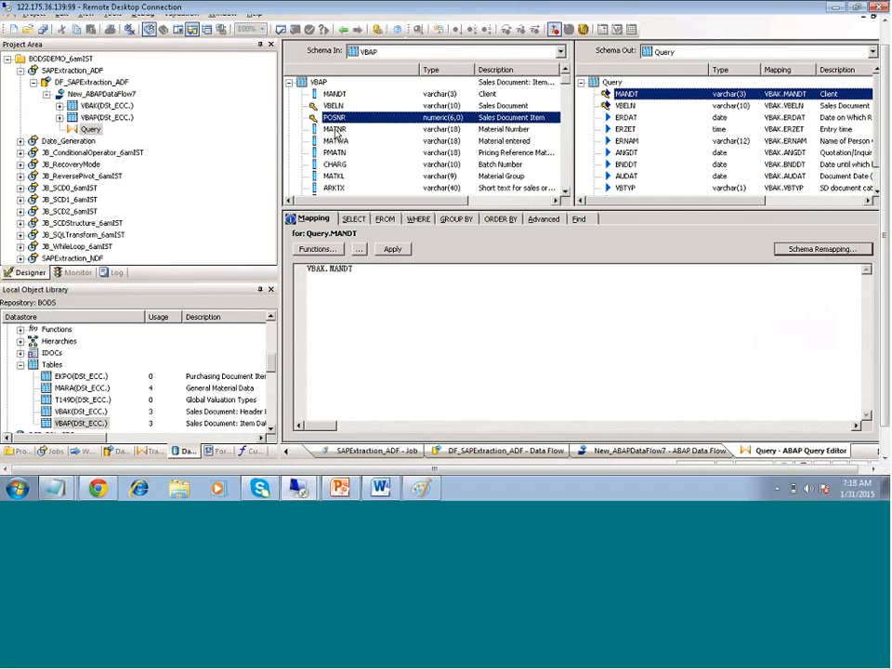
left_click(335, 177, "shift")
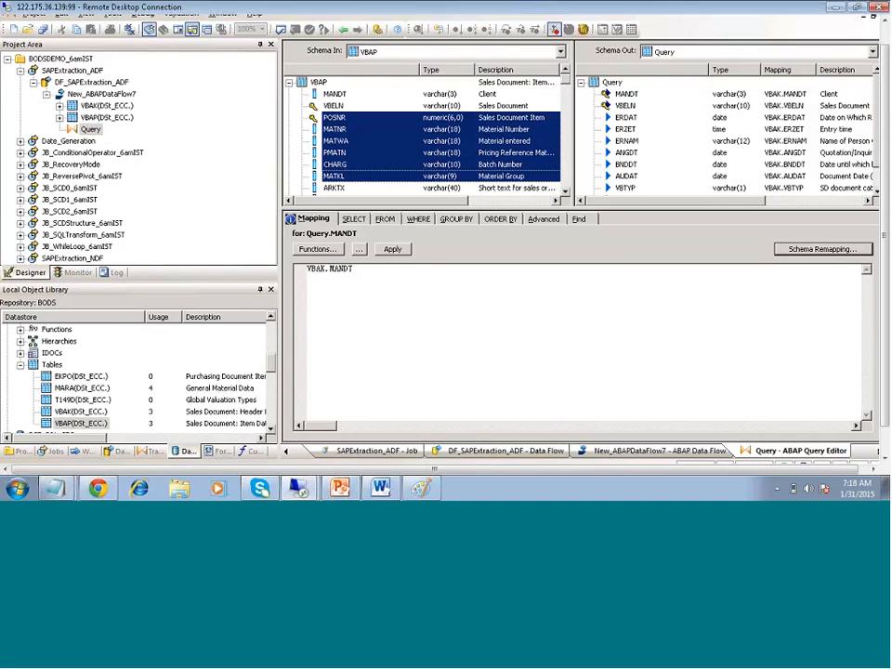
Insert the selected VBAP columns below AUART in Schema Out
scroll(627, 186, "down", 1)
left_click(626, 189)
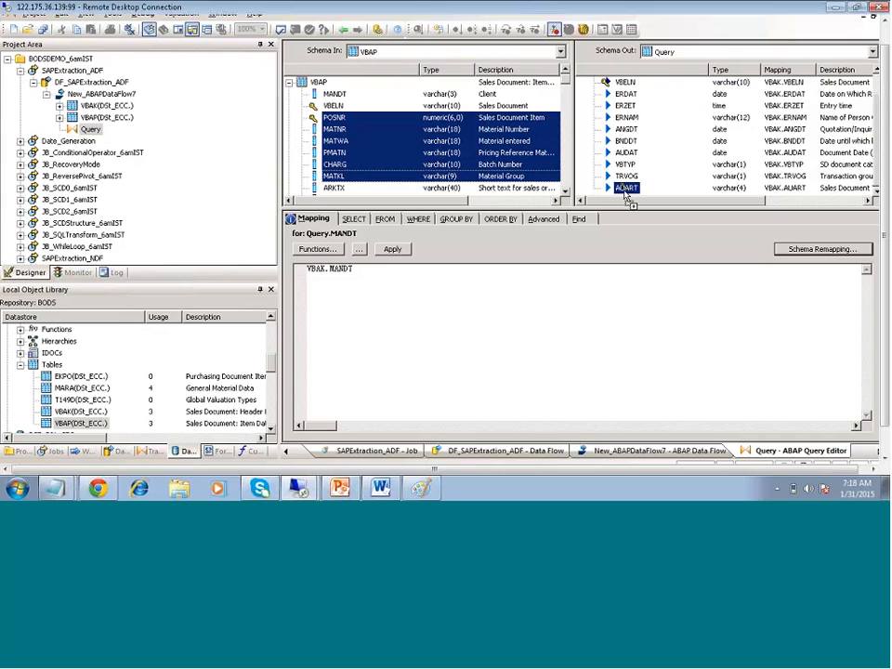
right_click(626, 189)
left_click(669, 213)
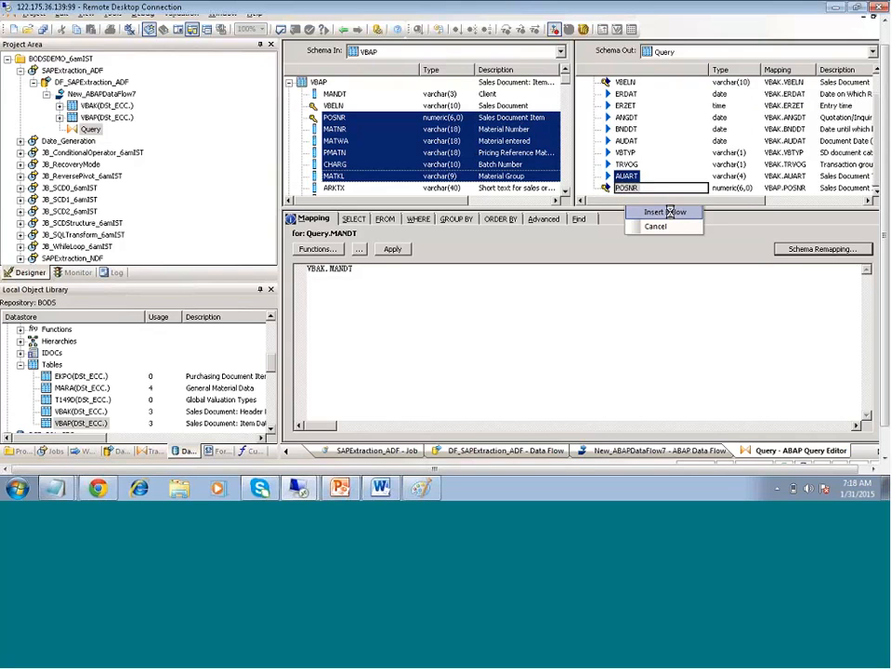
left_click(417, 218)
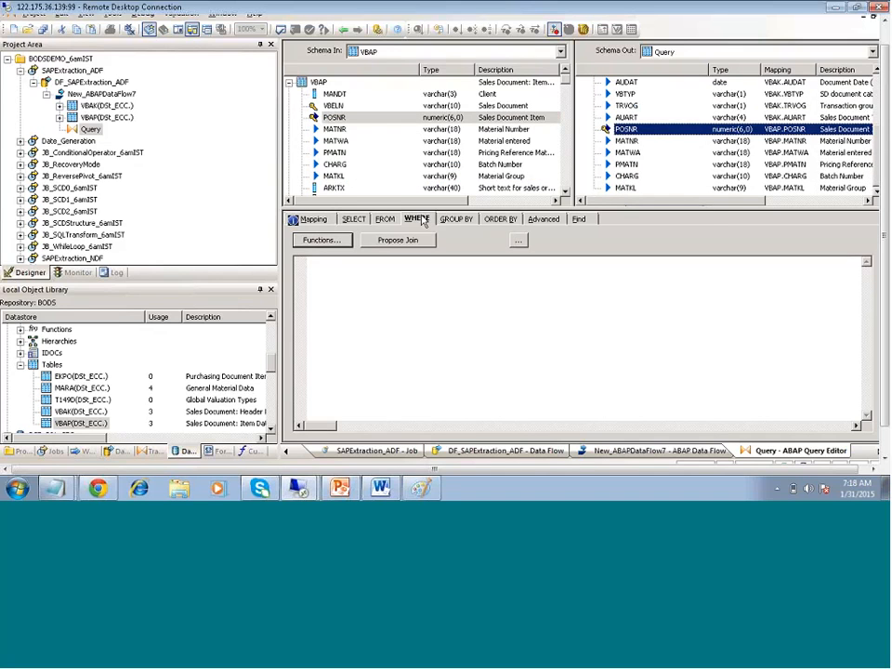
Build the join condition VBAP.VBELN=VBAK.VBELN and in the WHERE tab
left_click(333, 105)
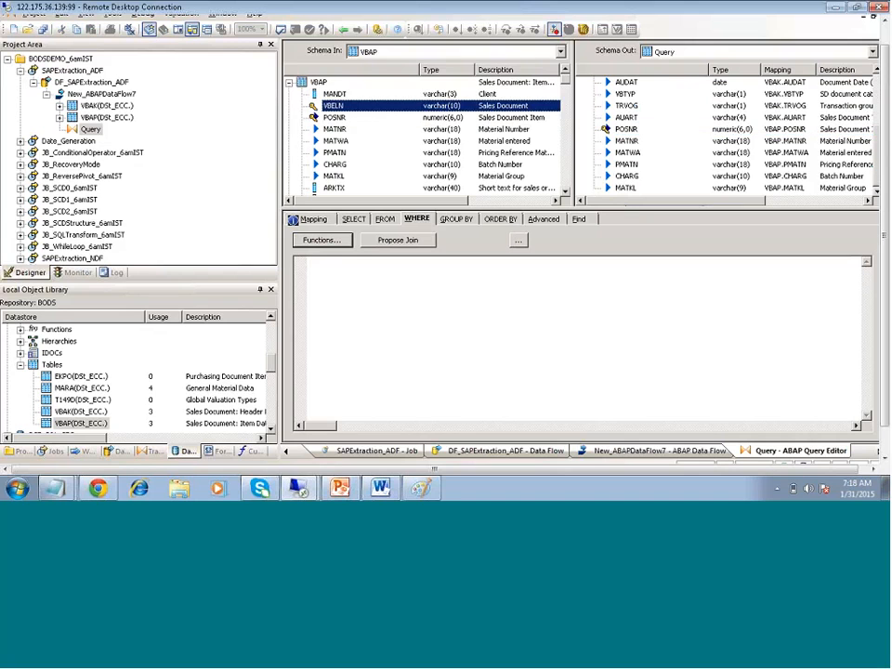
left_click_drag(333, 105, 321, 262)
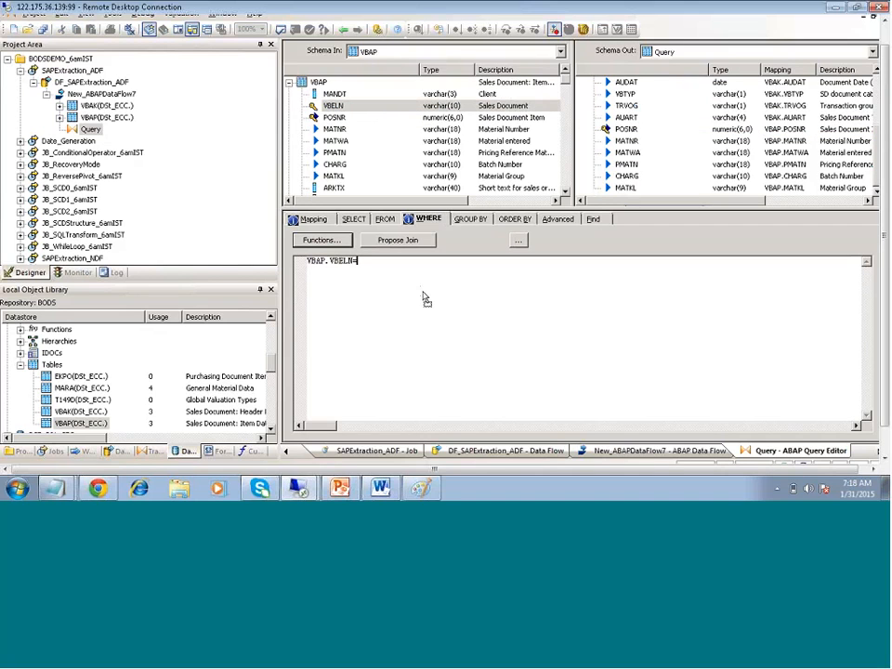
type("=")
left_click(289, 81)
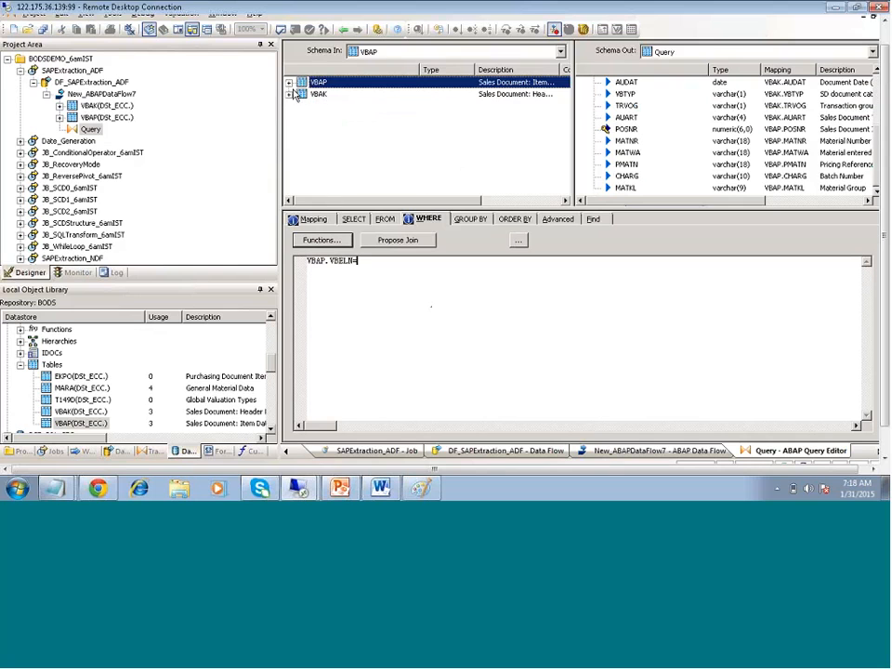
left_click(289, 94)
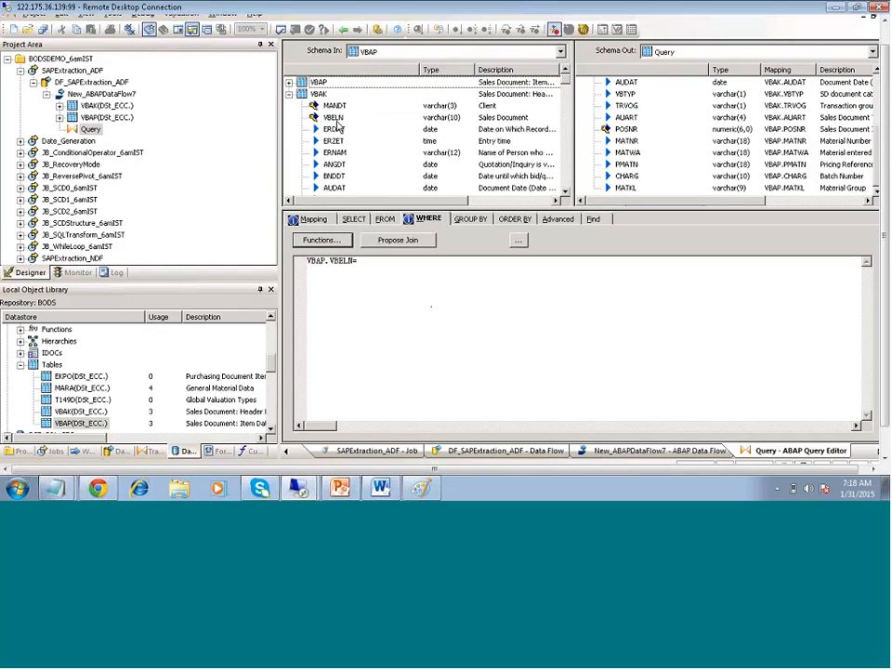
left_click_drag(332, 117, 383, 271)
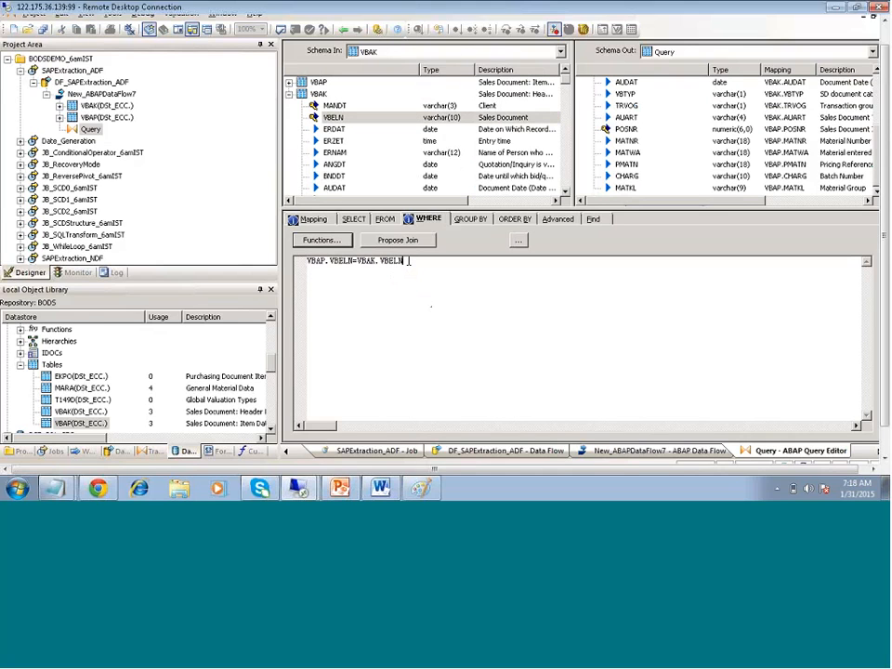
type("a")
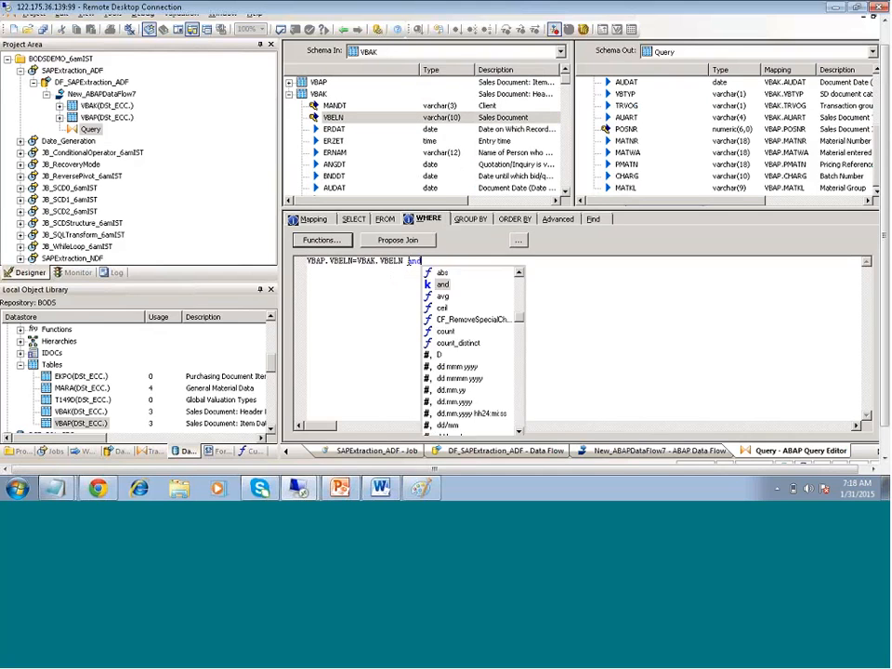
type("nd")
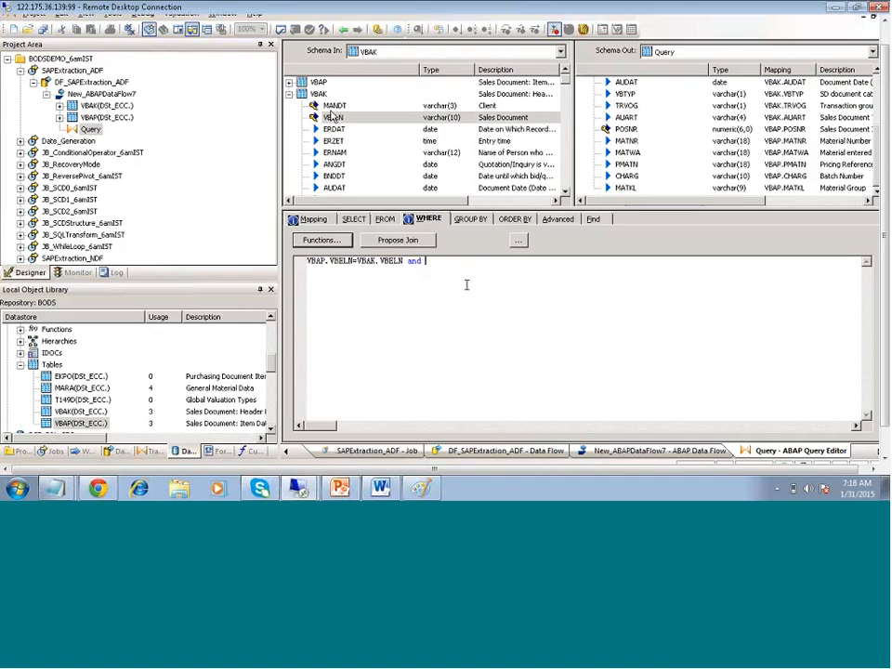
Add VBAK.MANDT=VBAP.MANDT and VBAK.MANDT='800' to the WHERE condition
left_click_drag(334, 105, 464, 264)
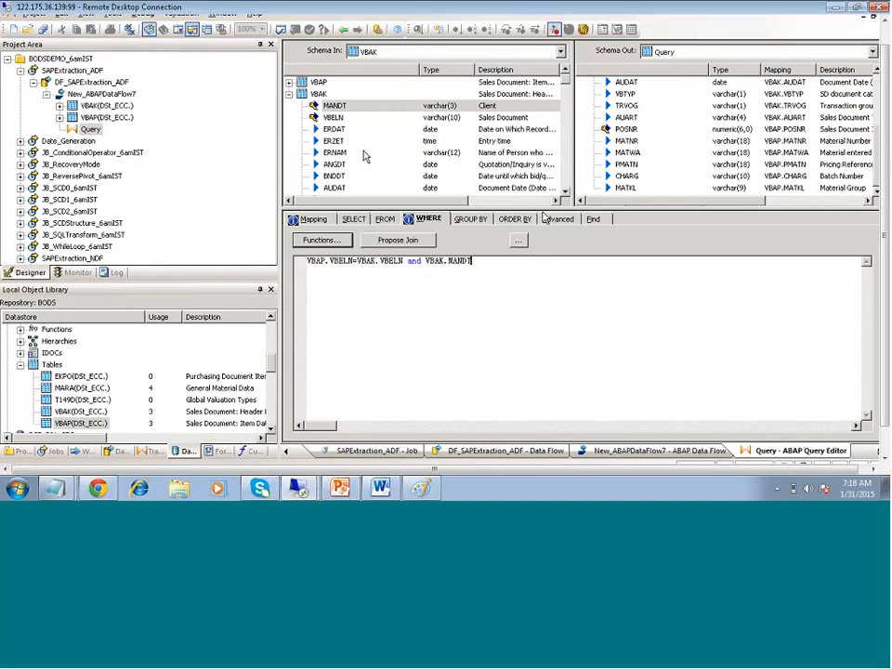
type("=")
left_click(296, 83)
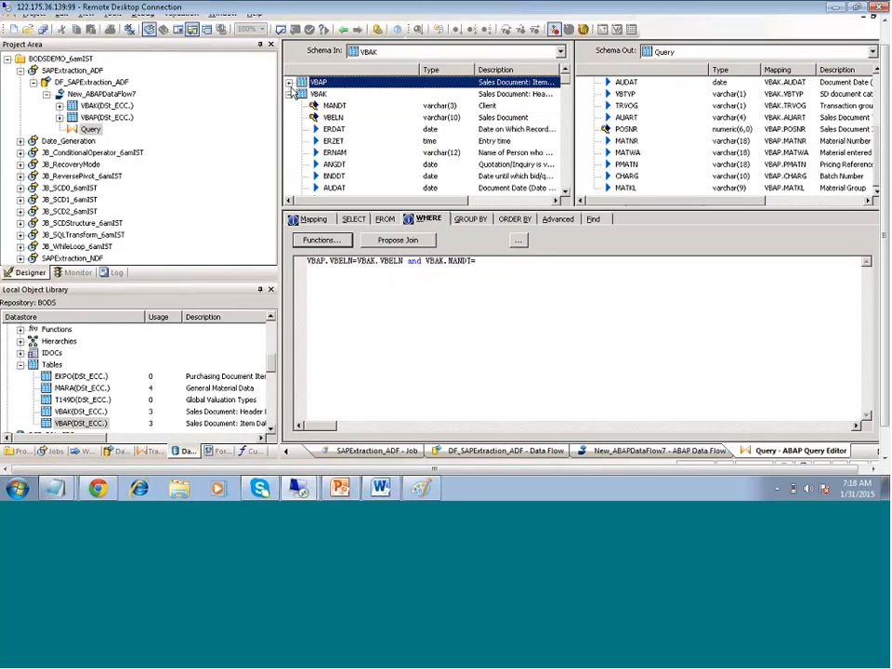
left_click(289, 83)
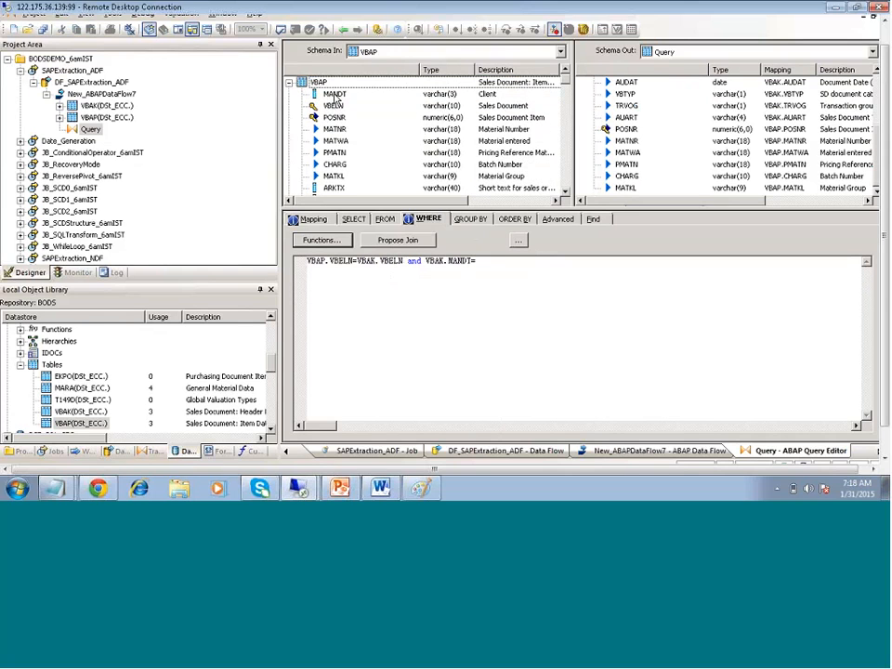
left_click_drag(335, 94, 496, 265)
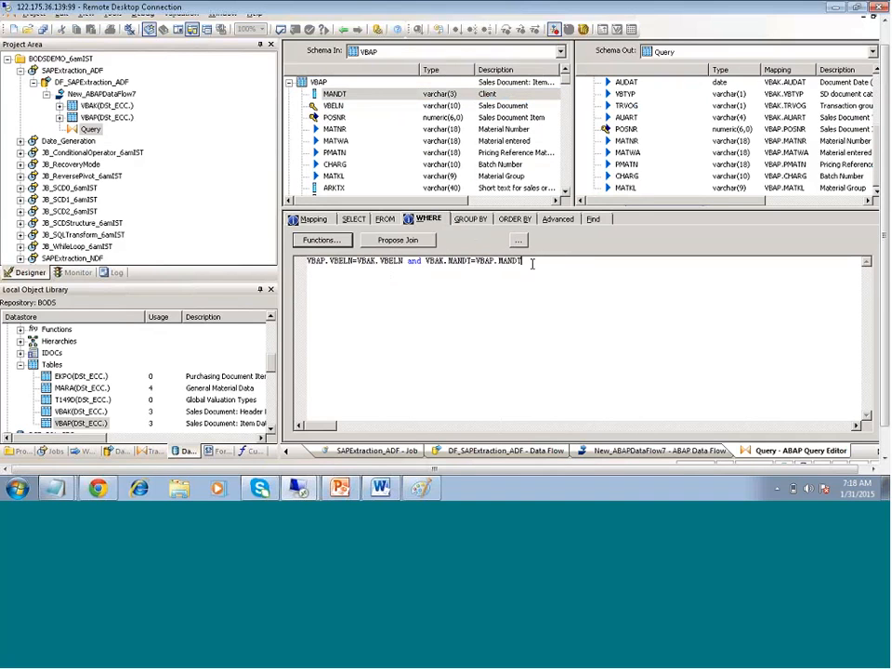
type("and")
left_click(289, 82)
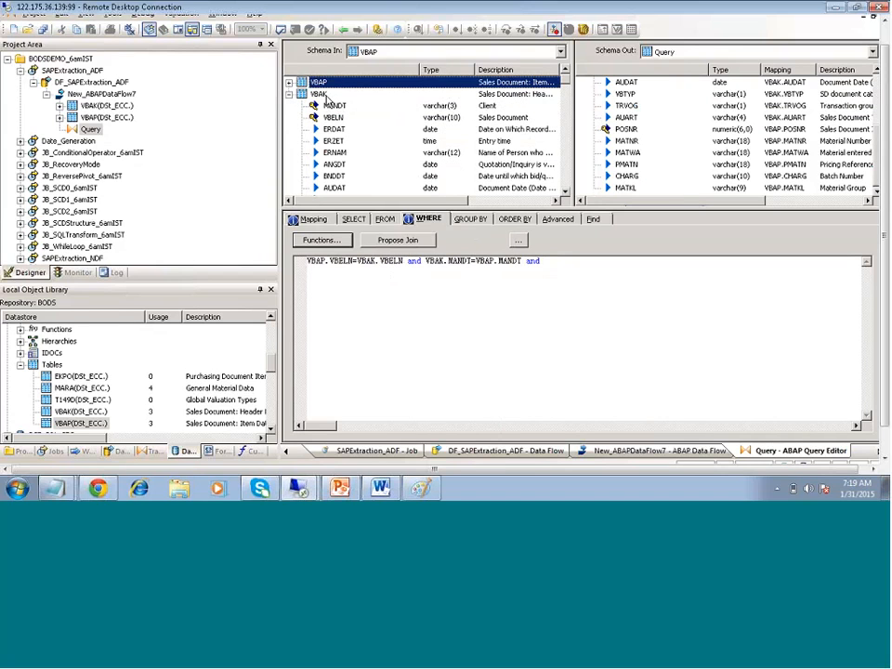
left_click_drag(334, 105, 713, 267)
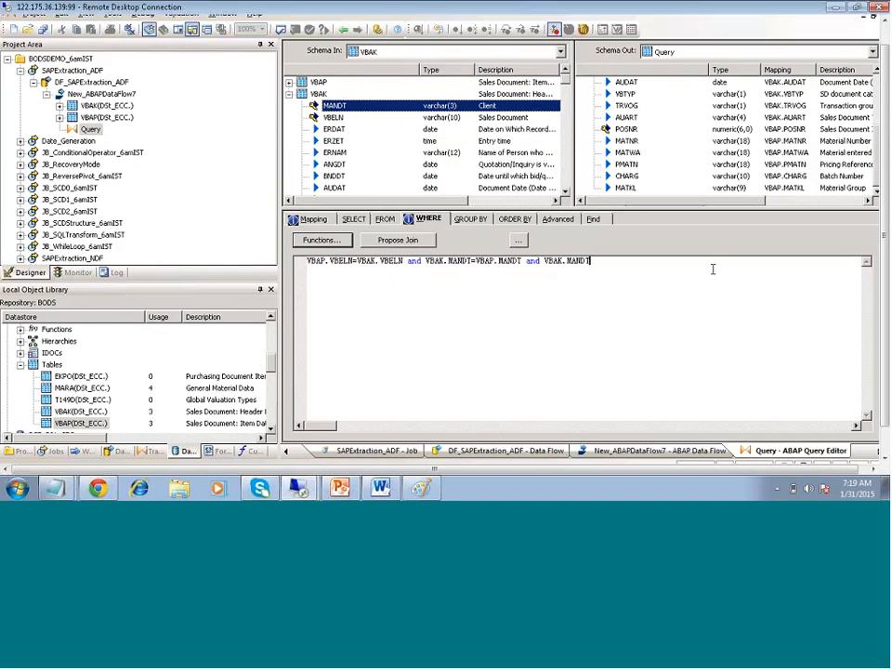
type("='")
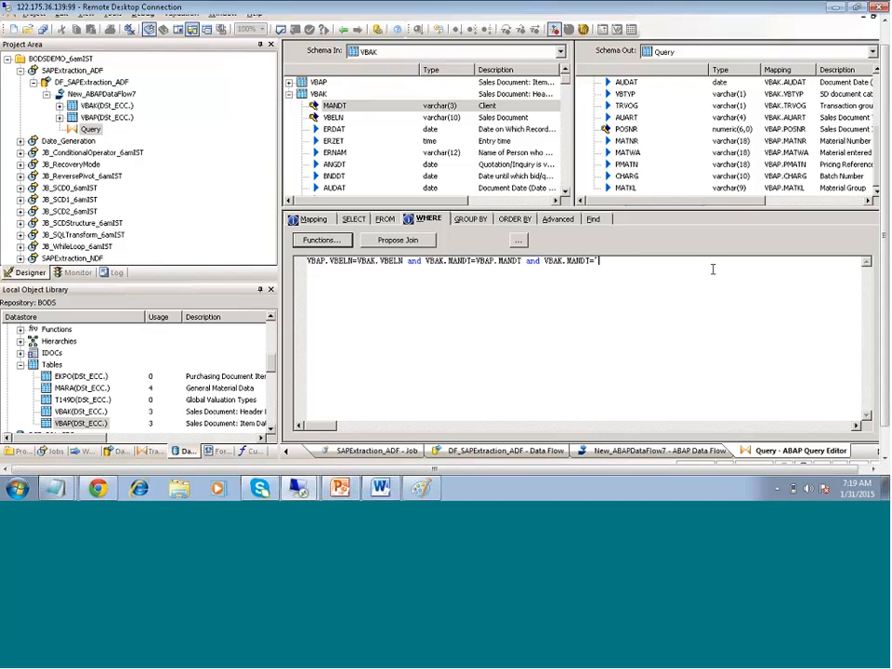
type("800'")
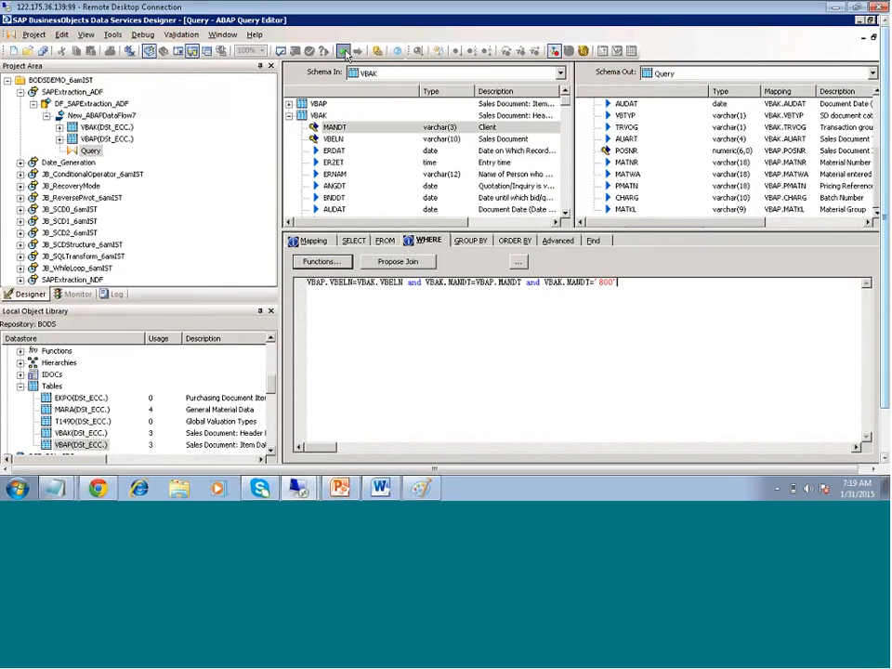
Add DataTransport5971 right of the Query, connect the Query to it, and open its file options
left_click(344, 52)
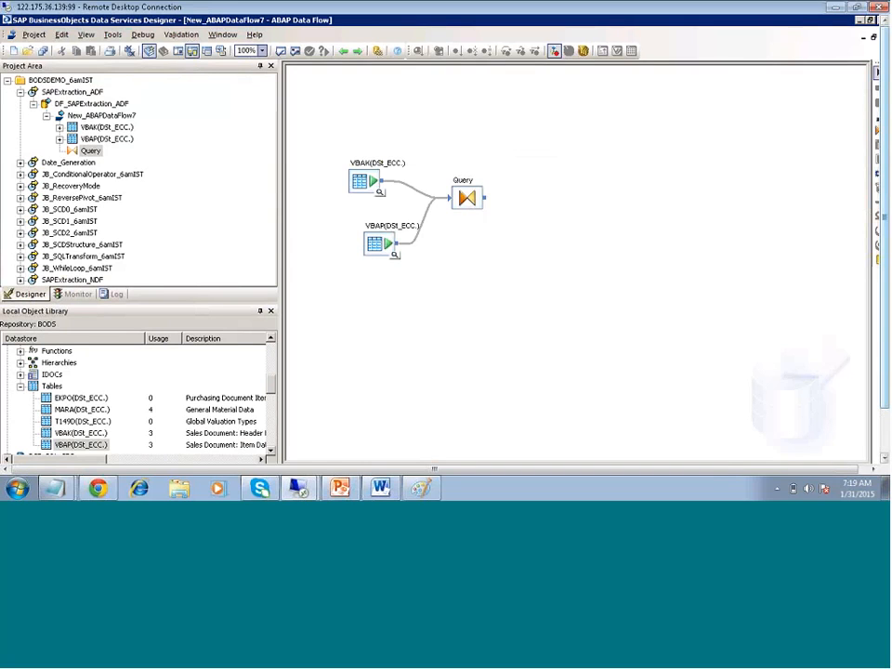
left_click(566, 196)
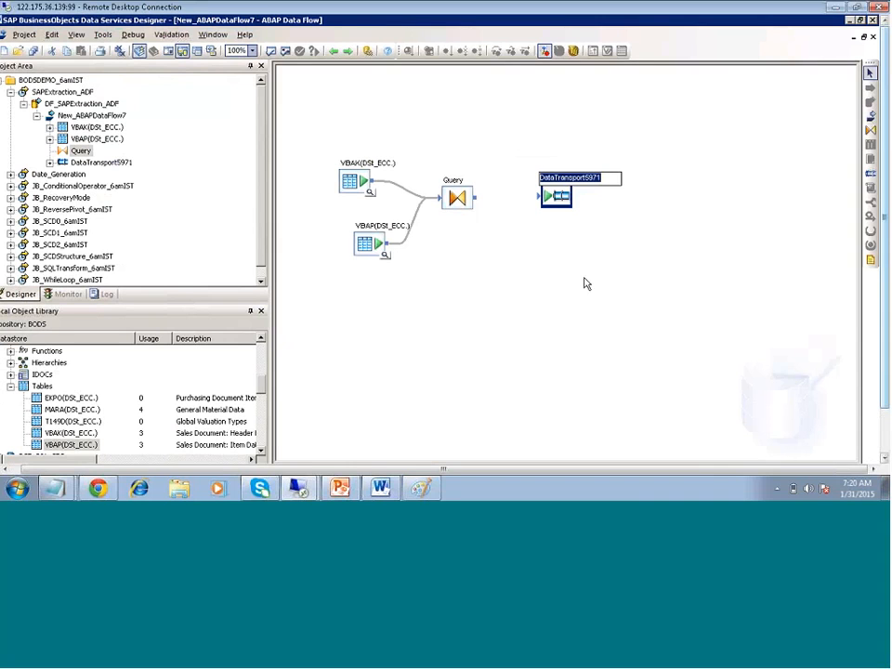
left_click(587, 282)
left_click_drag(477, 198, 551, 200)
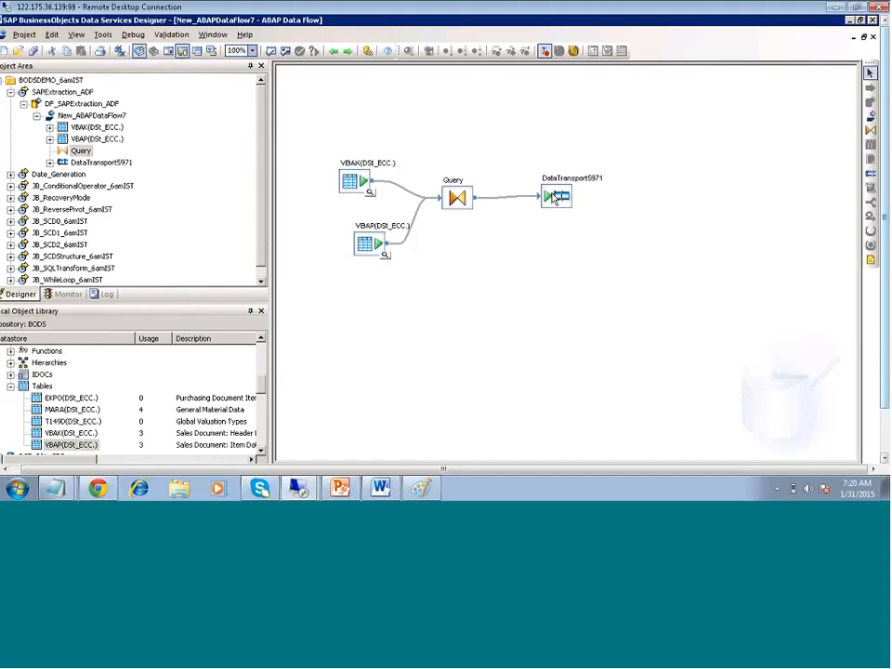
double_click(554, 197)
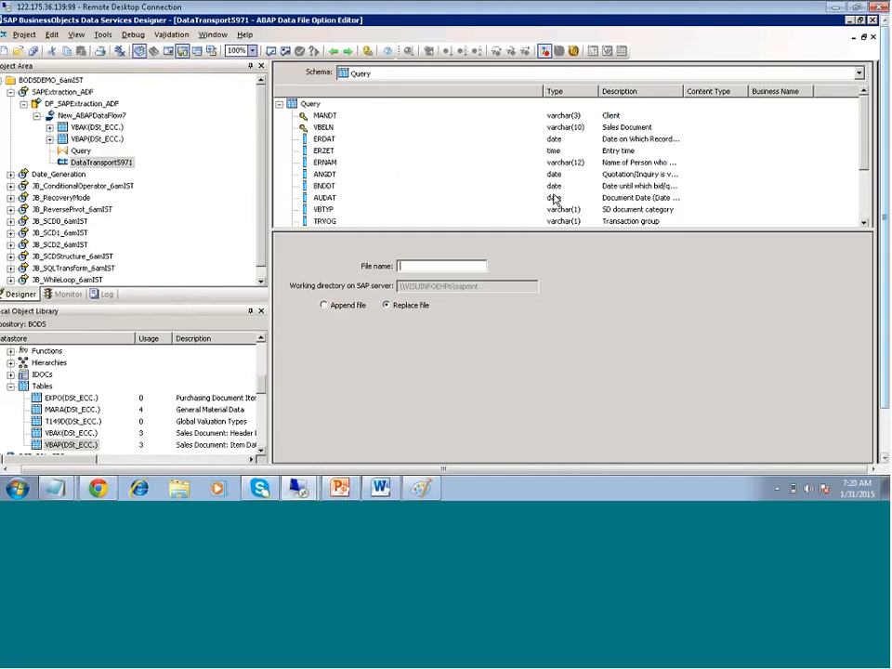
Enter Y_Salesload.dat as DataTransport5971's output file name in the ABAP Data File Option Editor
left_click_drag(528, 229, 527, 219)
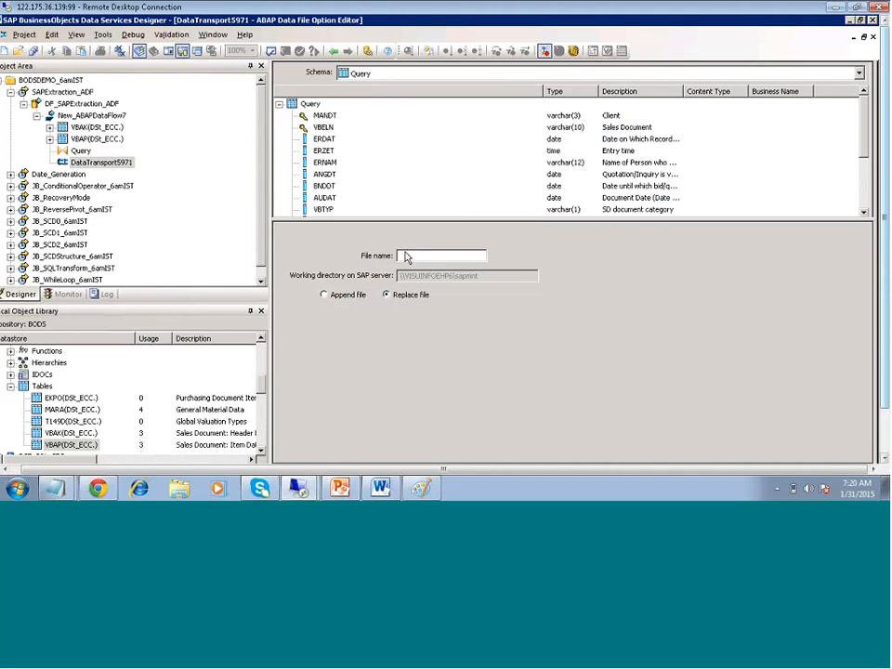
left_click(405, 253)
type("Y")
type("_Sale")
type("a")
key("BackSpace")
type("sload.dat")
Go back to the ABAP data flow diagram, then up to the parent DF_SAPExtraction_ADF
left_click(334, 52)
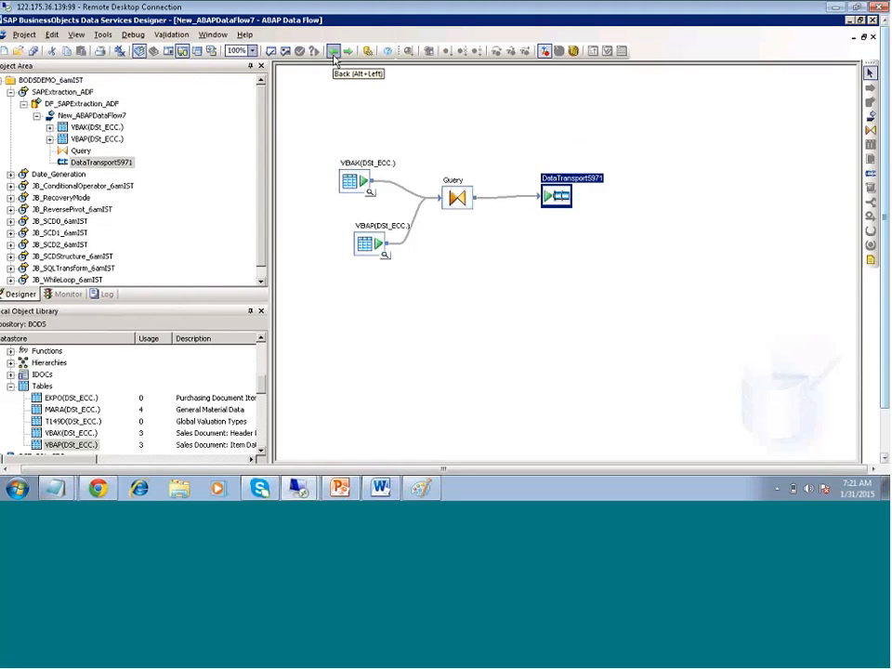
left_click(589, 307)
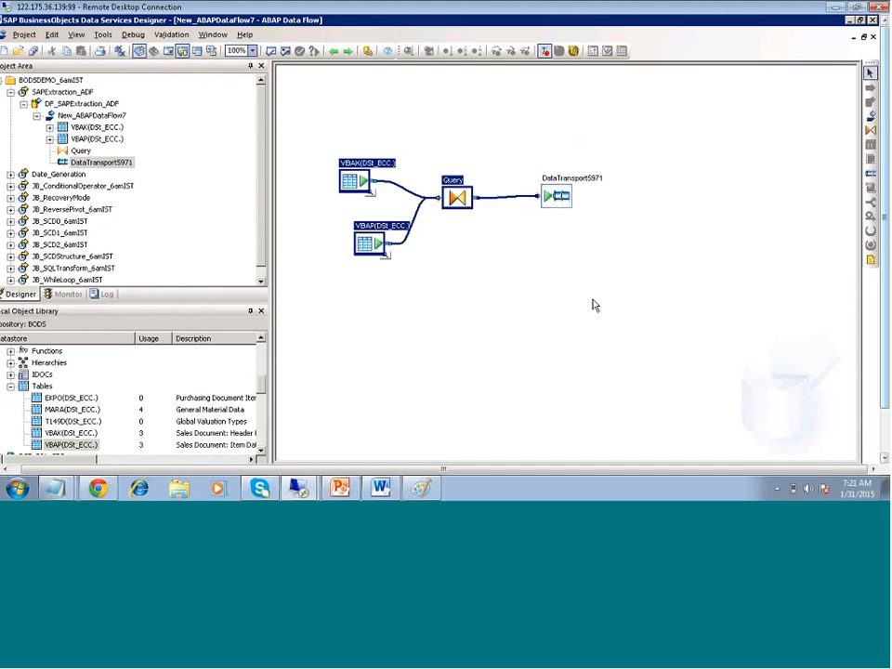
left_click(559, 197)
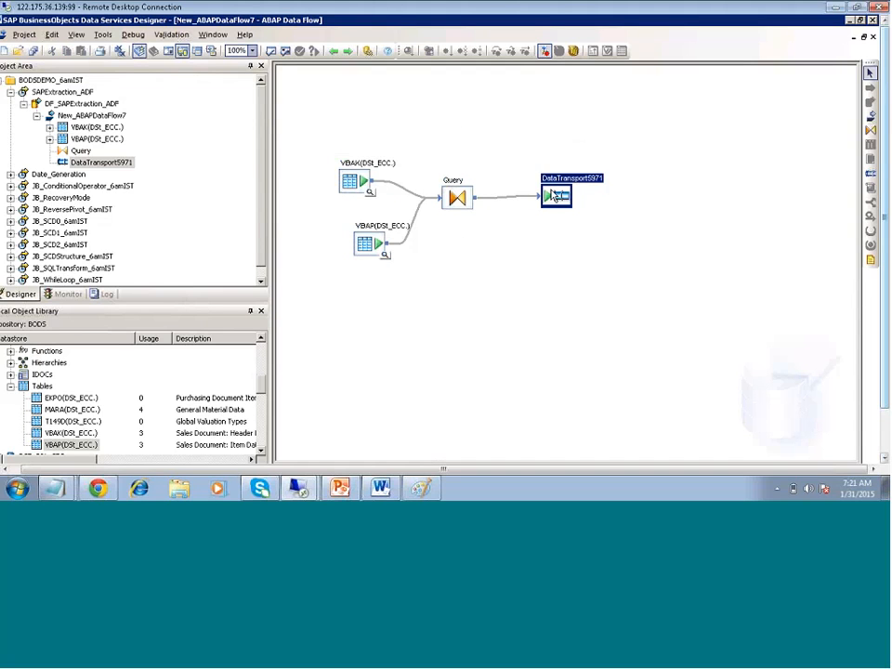
left_click(523, 276)
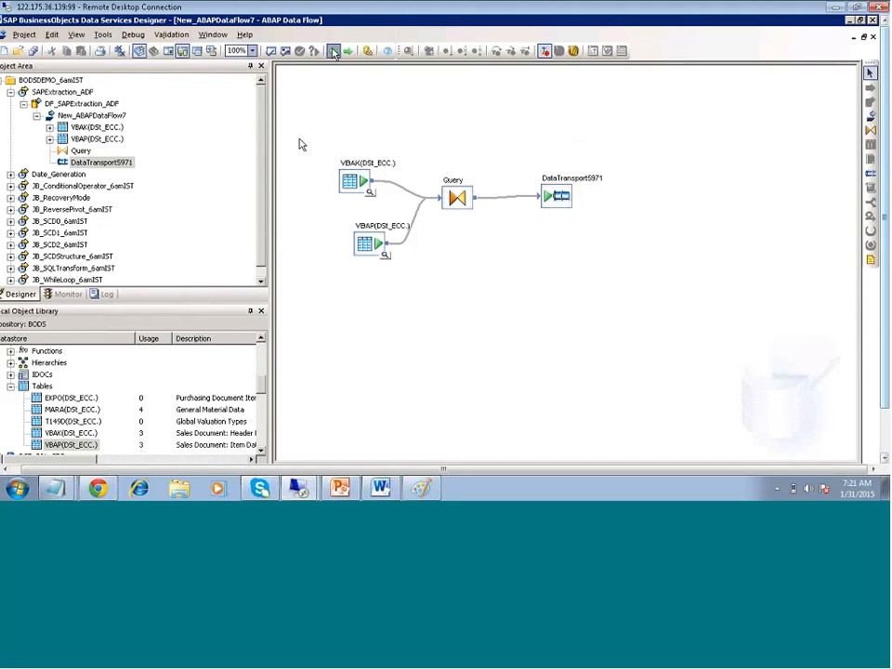
left_click(334, 52)
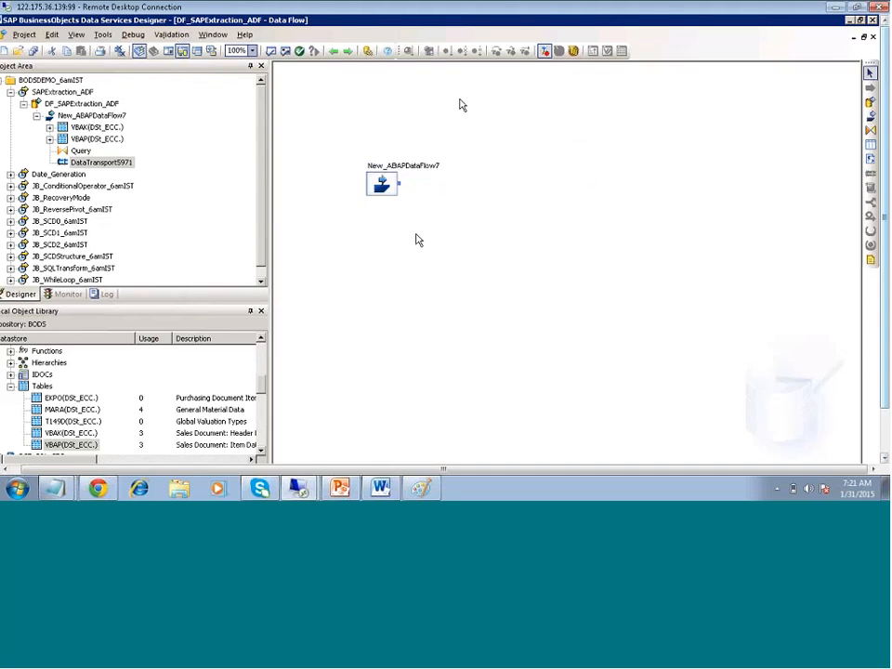
Place a Query transform and connect New_ABAPDataFlow7's output to it
left_click(870, 131)
left_click(451, 202)
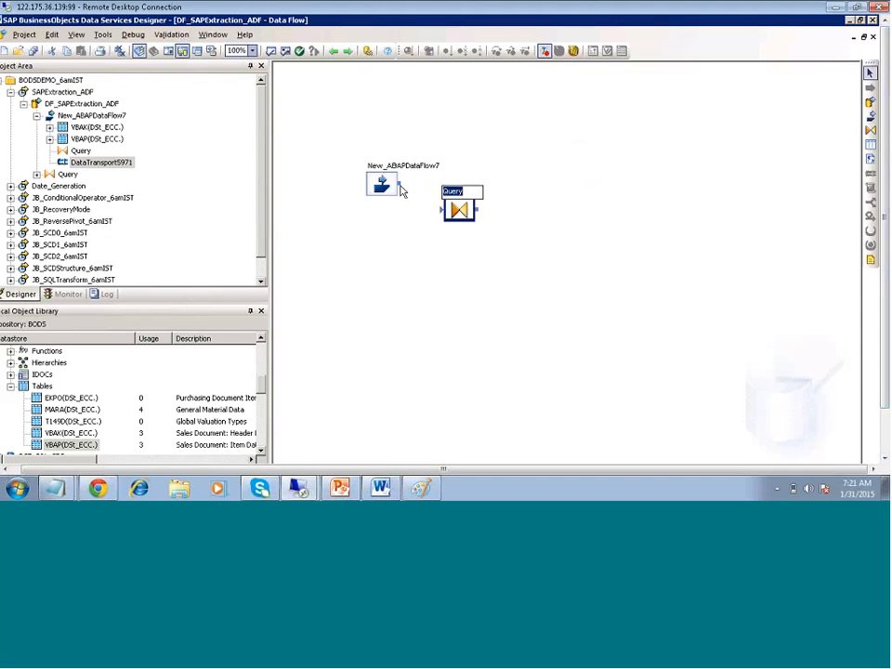
left_click_drag(400, 183, 442, 209)
left_click_drag(321, 114, 414, 263)
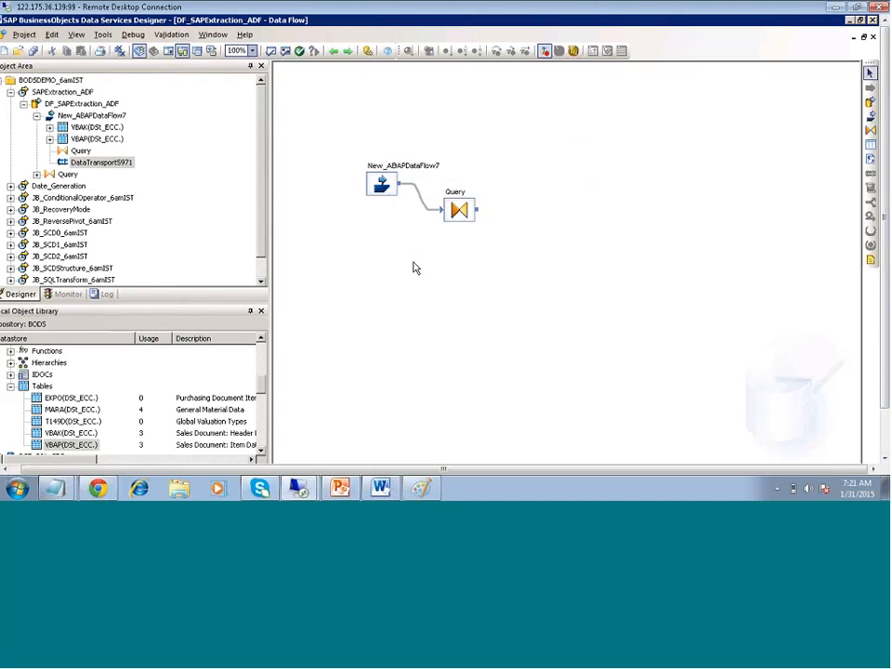
Map all input columns, MANDT through MATKL, into the Query's output schema
double_click(457, 209)
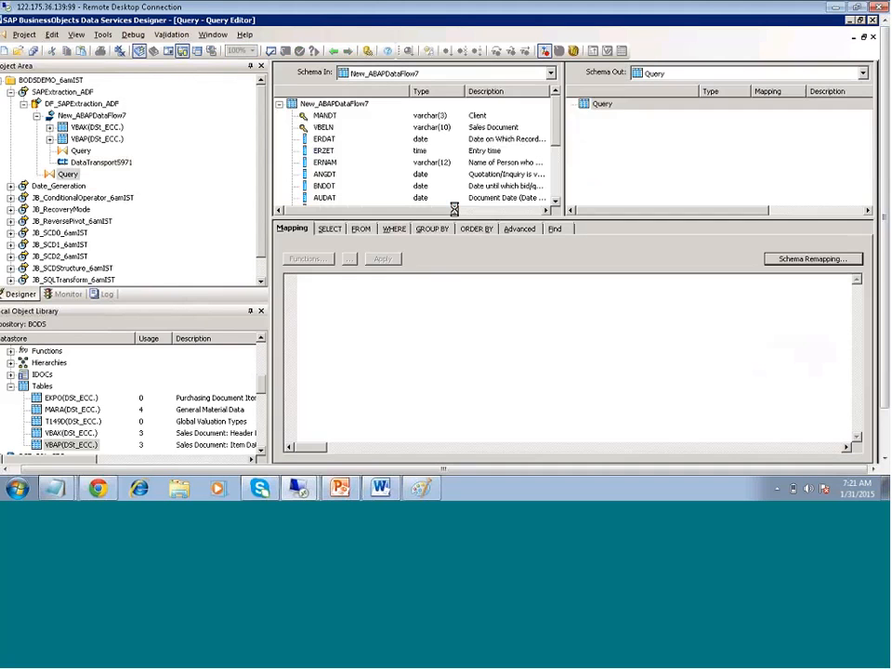
left_click(358, 115)
scroll(418, 148, "down", 10)
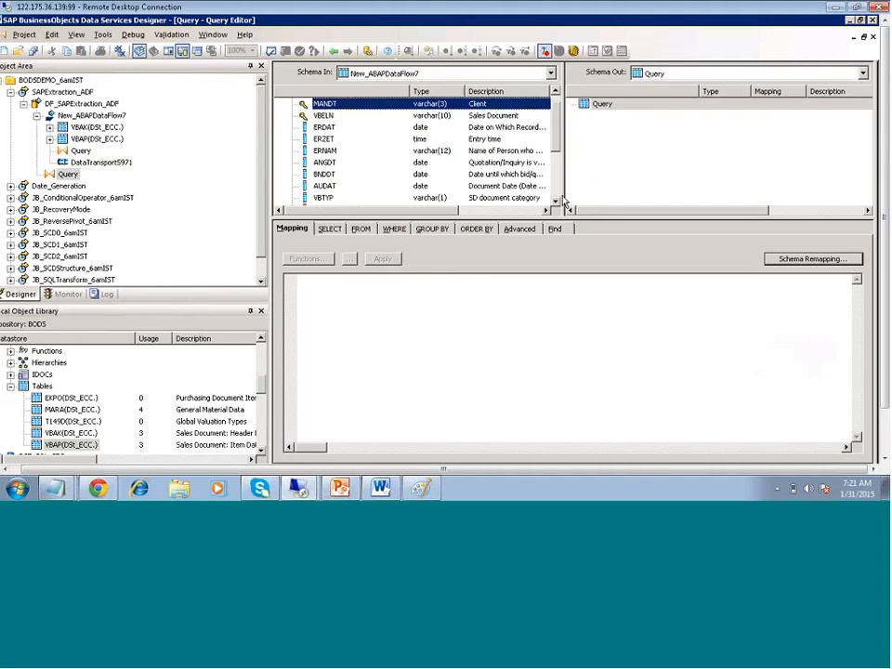
left_click(333, 163, "shift")
left_click_drag(318, 120, 732, 174)
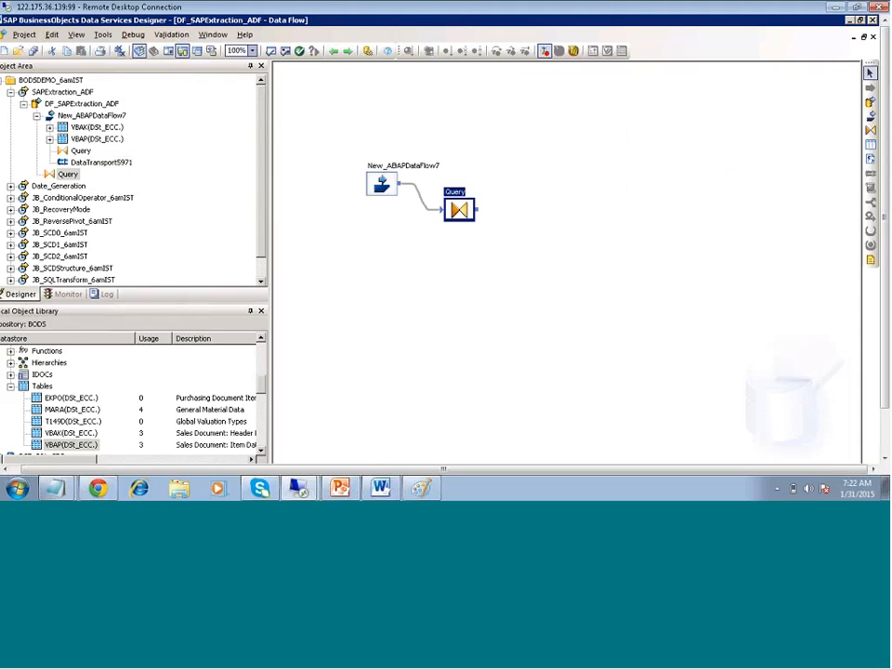
Create a SalesABAP template table in the Target_SQLserver_DB datastore on the canvas
left_click(502, 243)
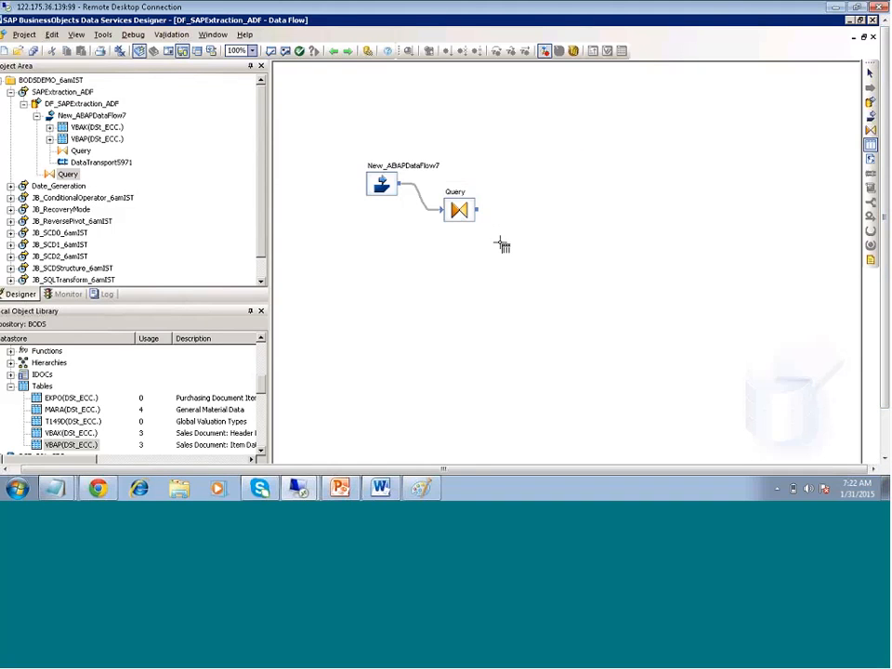
left_click(558, 214)
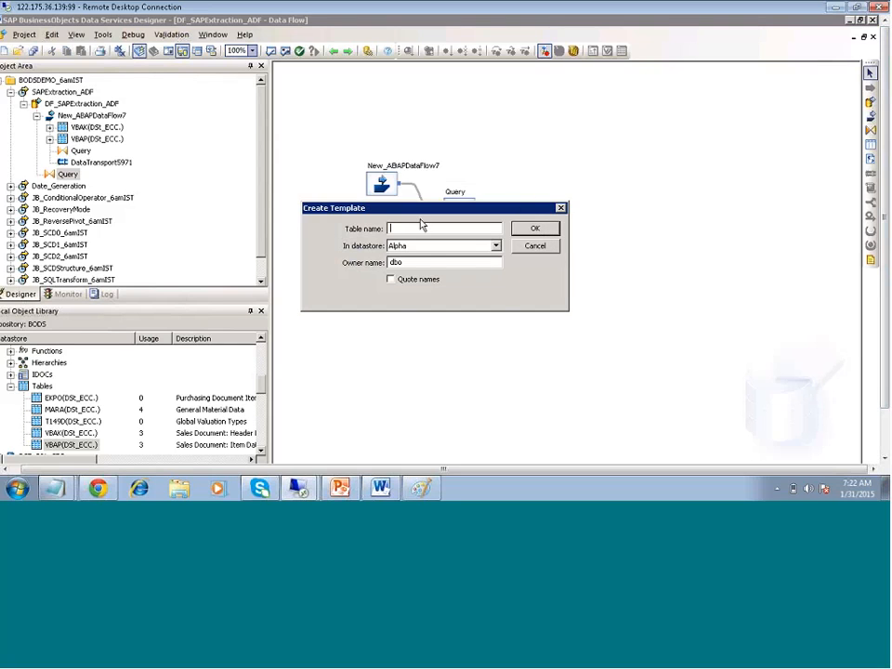
left_click(496, 245)
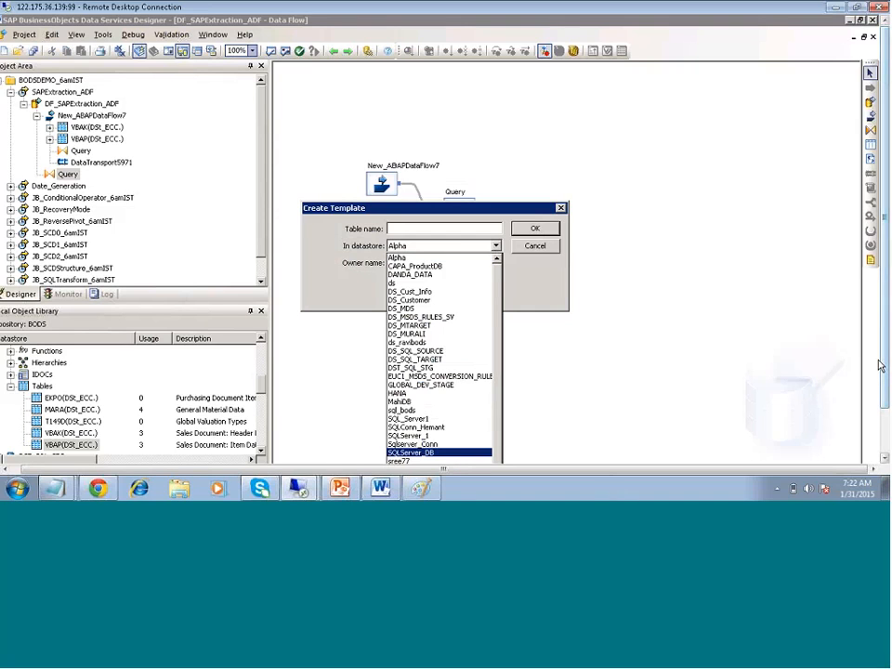
left_click(886, 396)
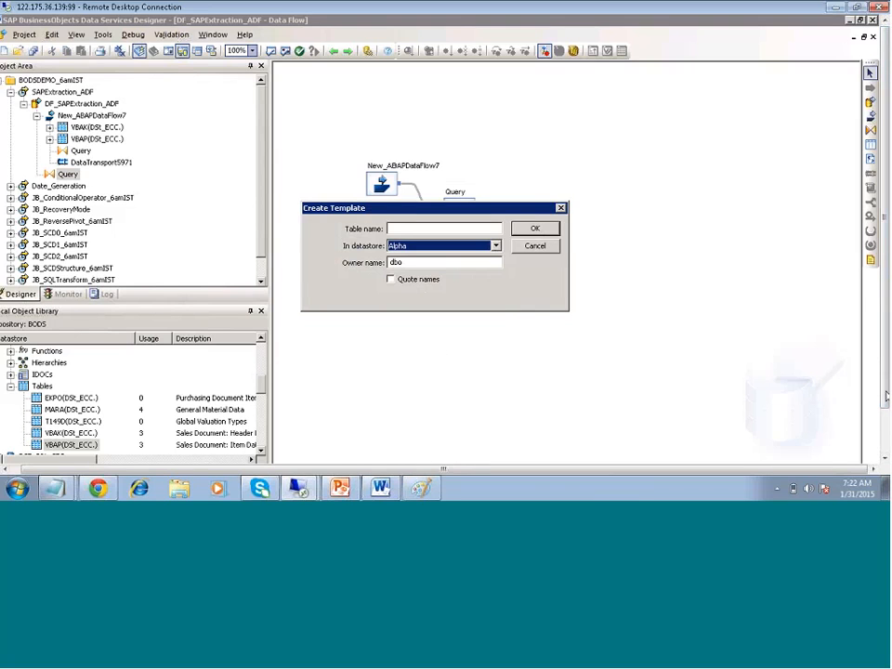
left_click(497, 246)
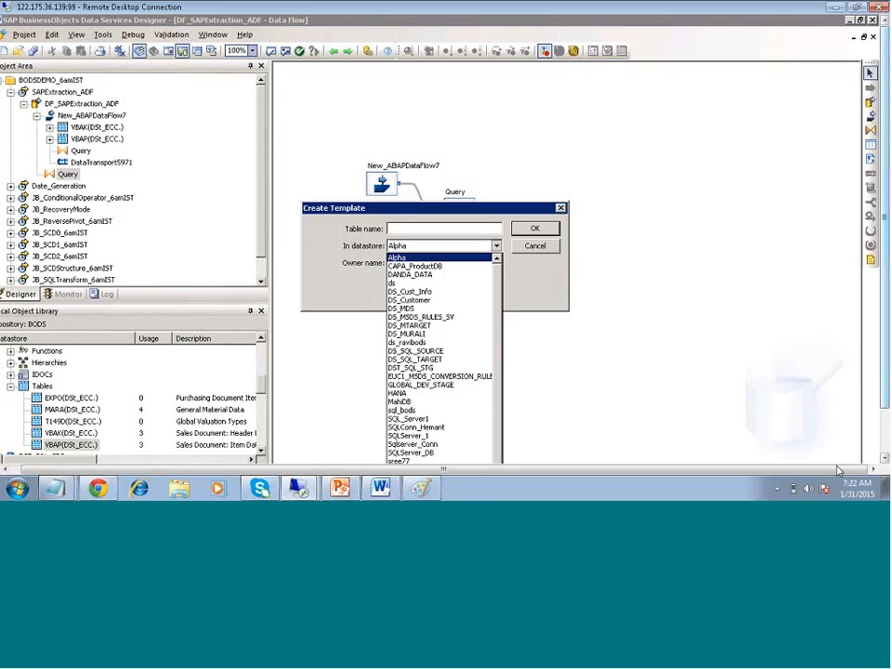
scroll(839, 471, "down", 3)
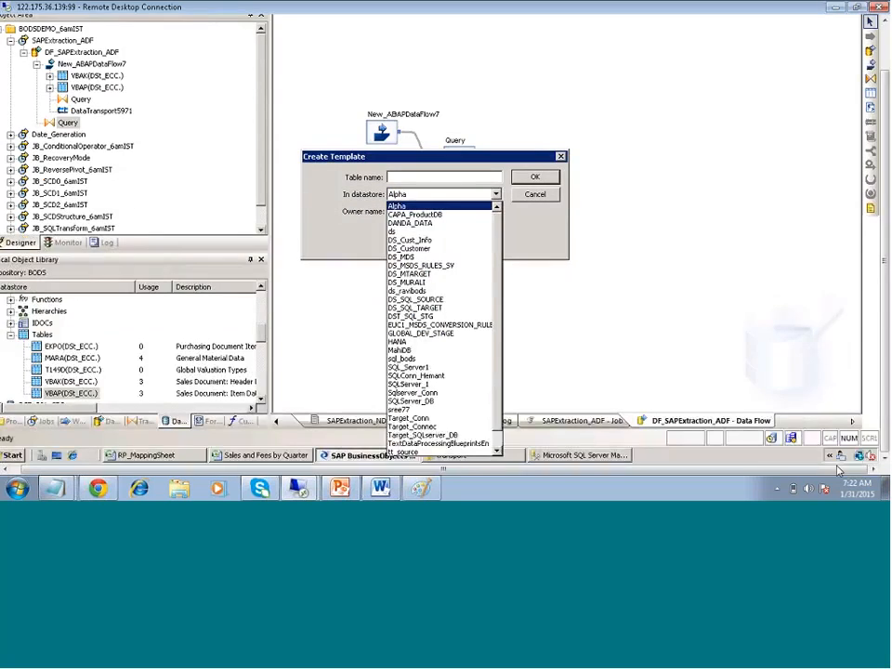
left_click(422, 435)
left_click(440, 176)
type("Sal")
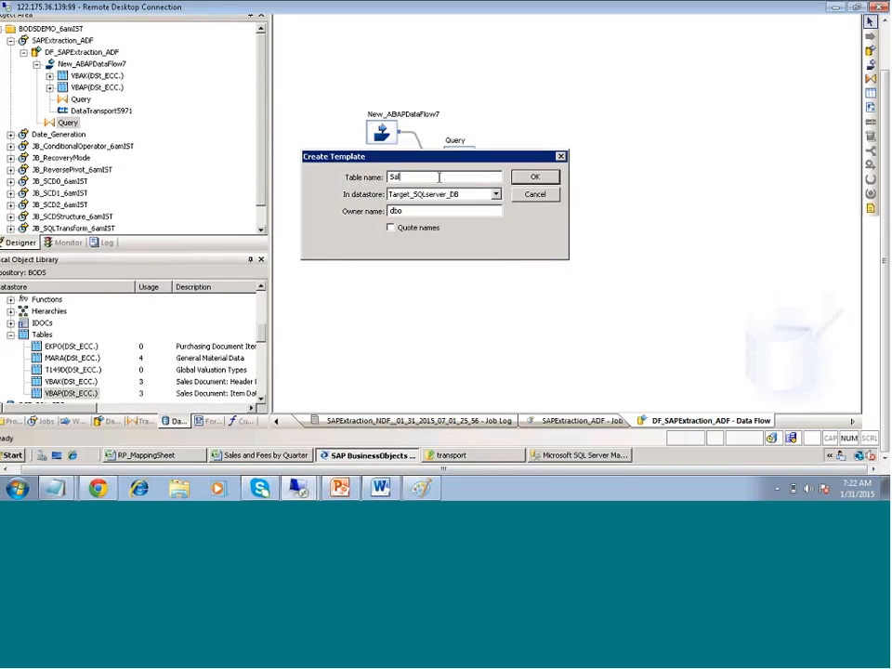
type("esABAP")
key("Return")
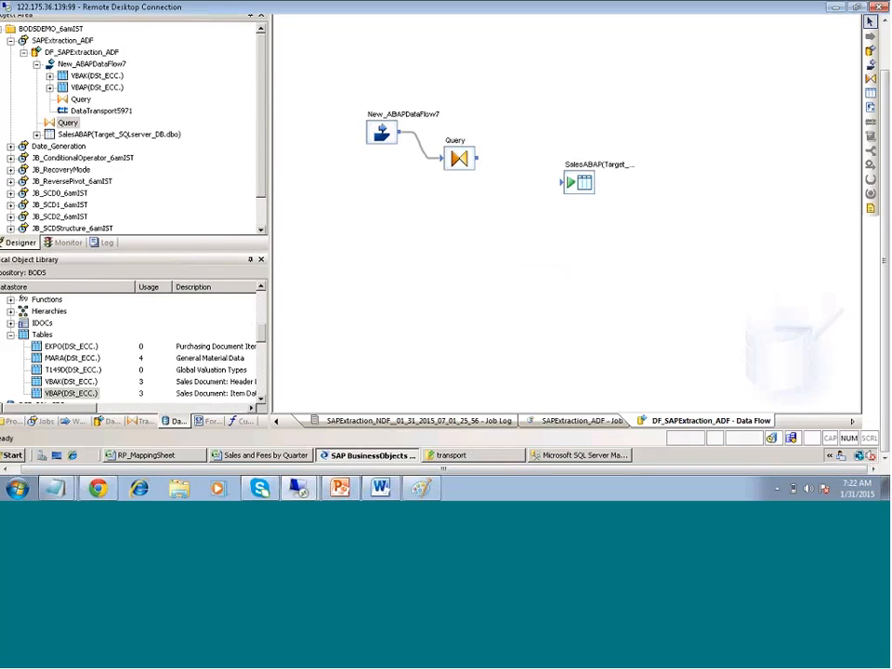
Connect the Query to SalesABAP and bring up Execution Properties for the SAPExtraction_ADF job
left_click_drag(476, 158, 568, 184)
left_click(89, 40)
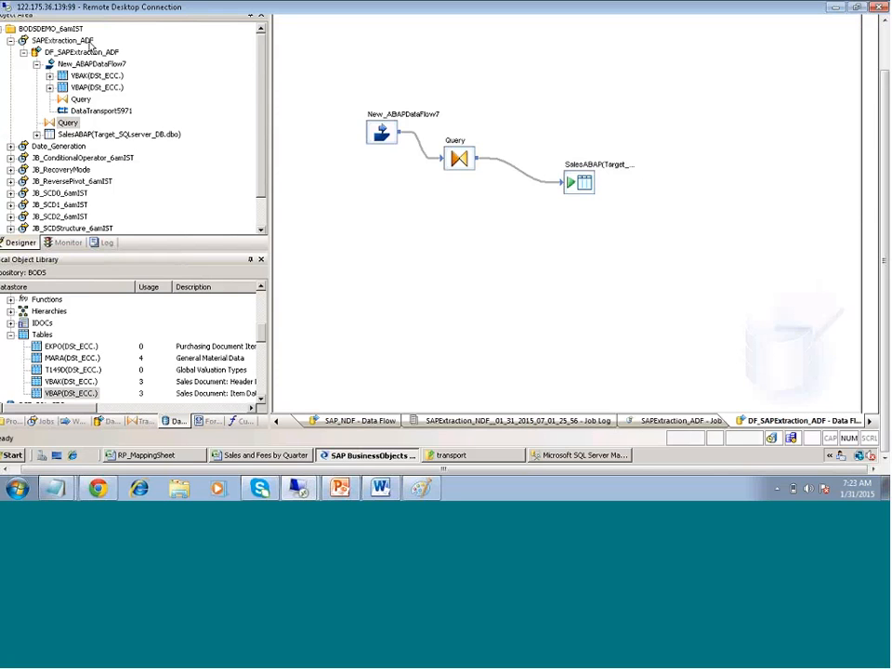
key("F8")
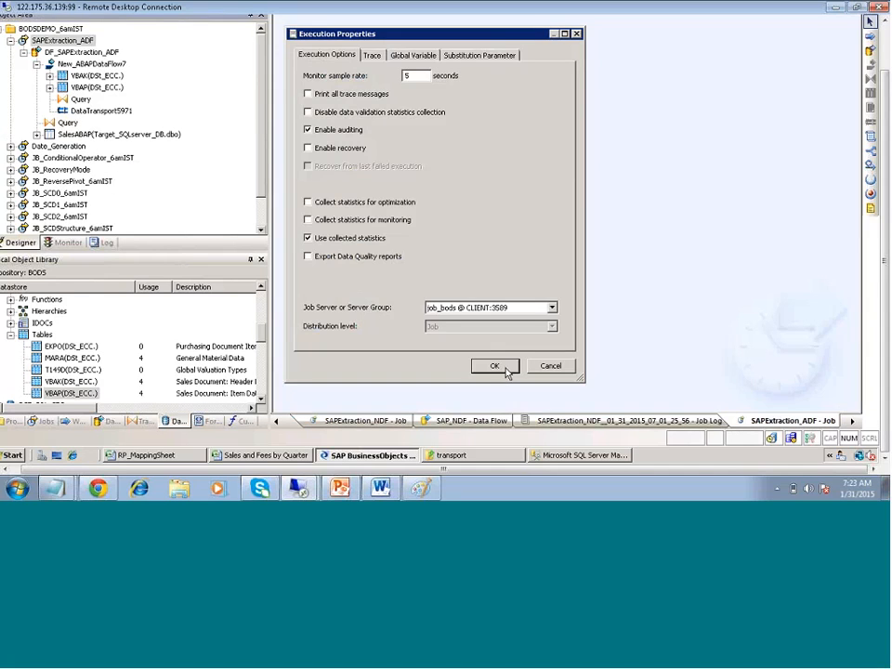
Run SAPExtraction_ADF and inspect the data flow and ABAP flow started log entries
left_click(504, 368)
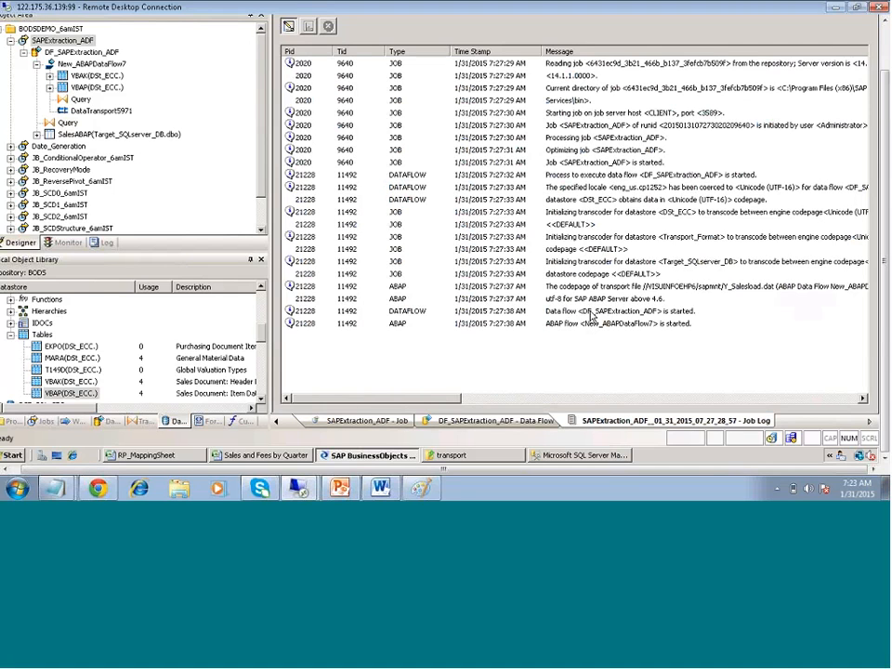
left_click(591, 317)
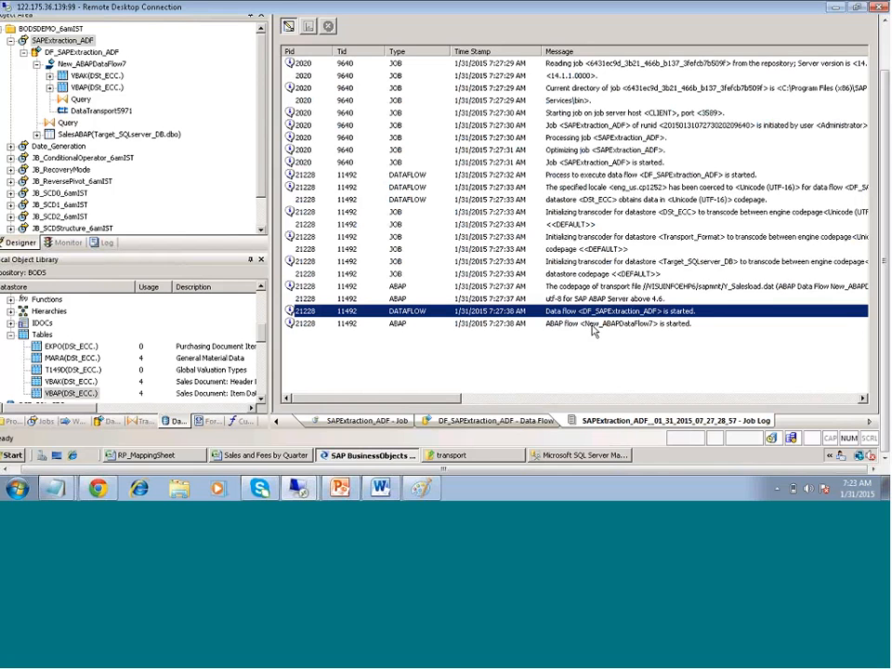
left_click(593, 325)
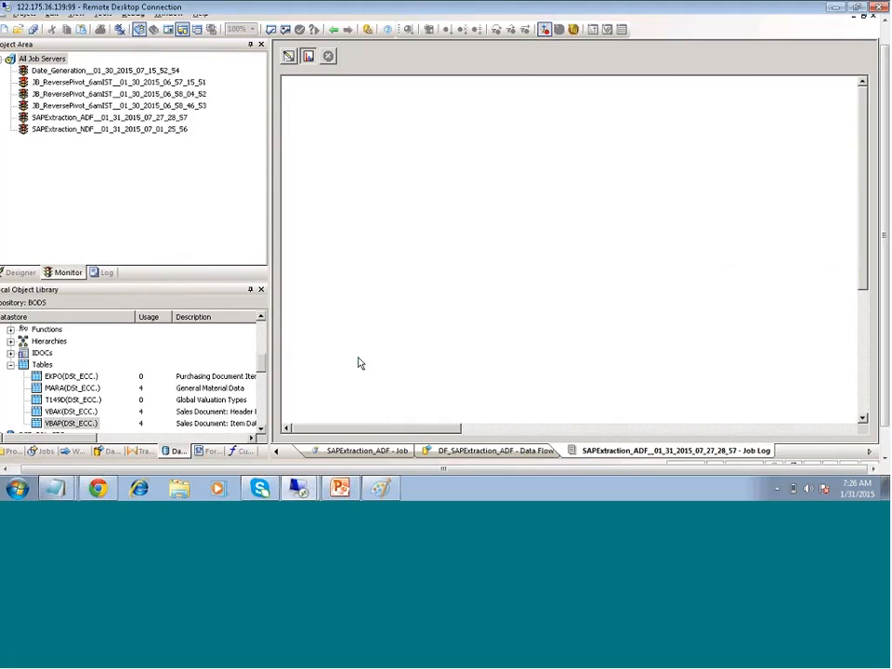
Browse several monitored run logs, ending on the 06:58:04 JB_ReversePivot_6amIST run's log
double_click(100, 95)
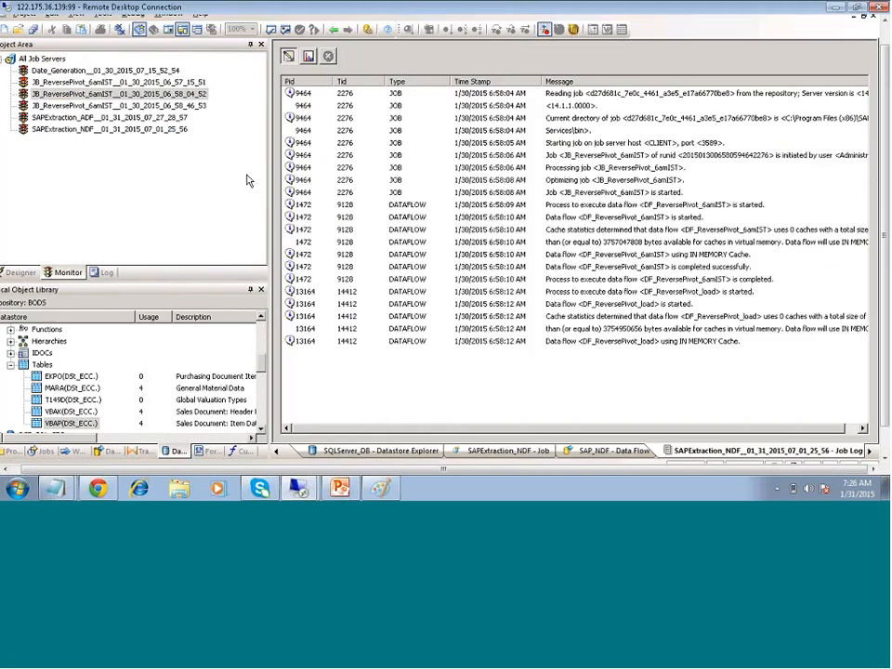
left_click(290, 58)
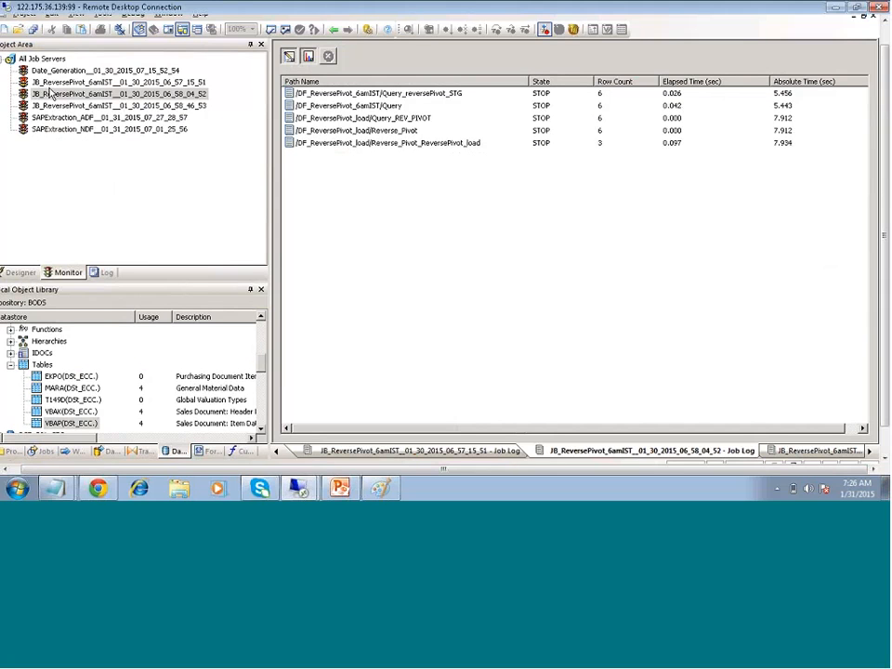
left_click(86, 131)
double_click(85, 131)
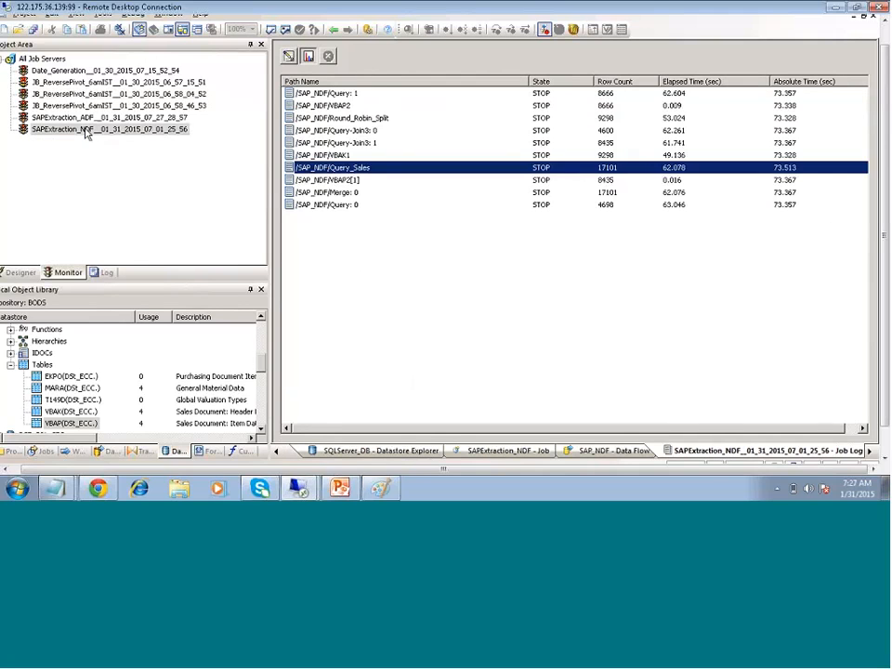
double_click(145, 106)
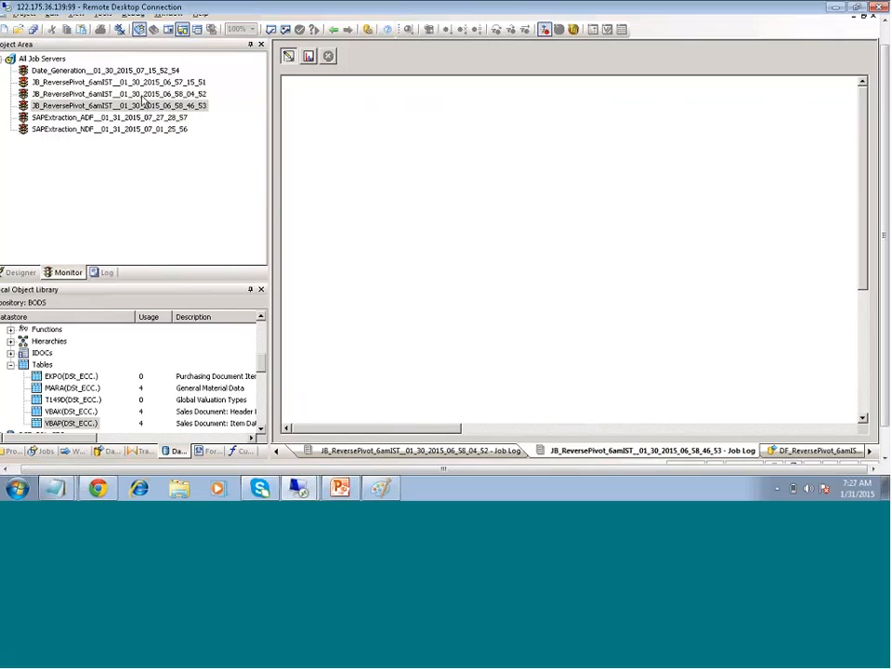
double_click(142, 95)
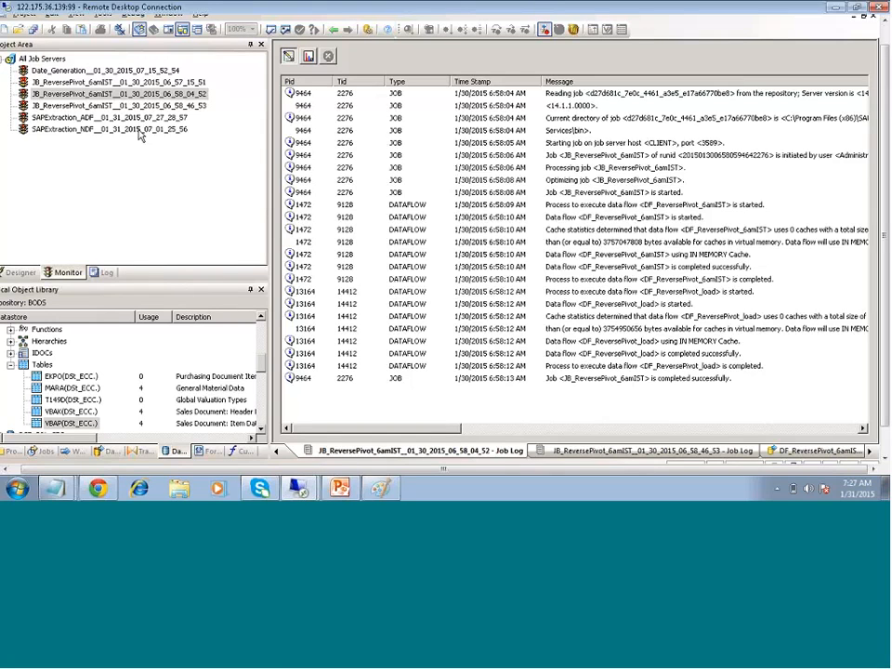
Open the log of the SAPExtraction_NDF run
left_click(139, 131)
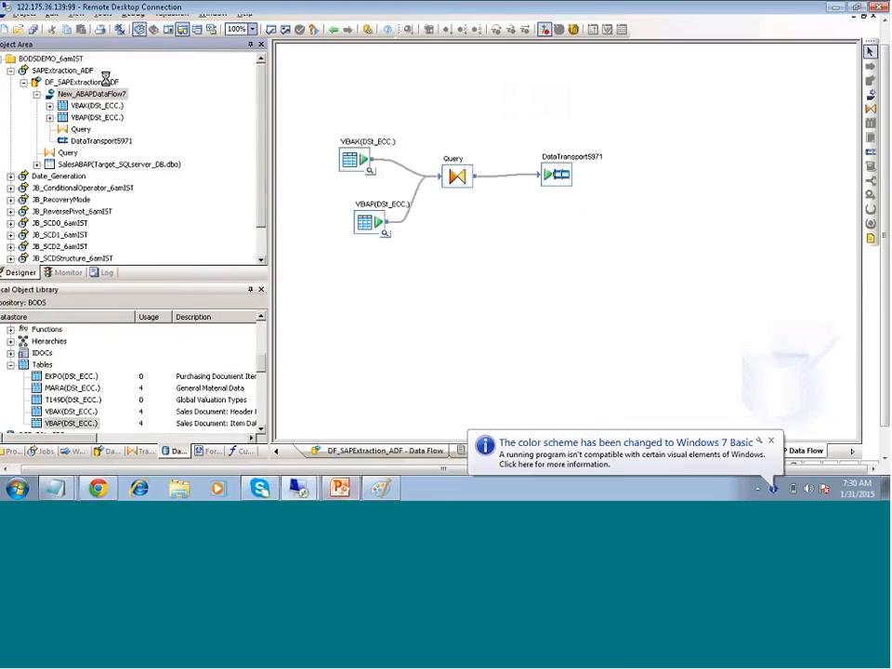
Collapse and re-expand SAPExtraction_ADF and DF_SAPExtraction_ADF in the tree, then show monitored job runs
left_click(24, 82)
left_click(10, 70)
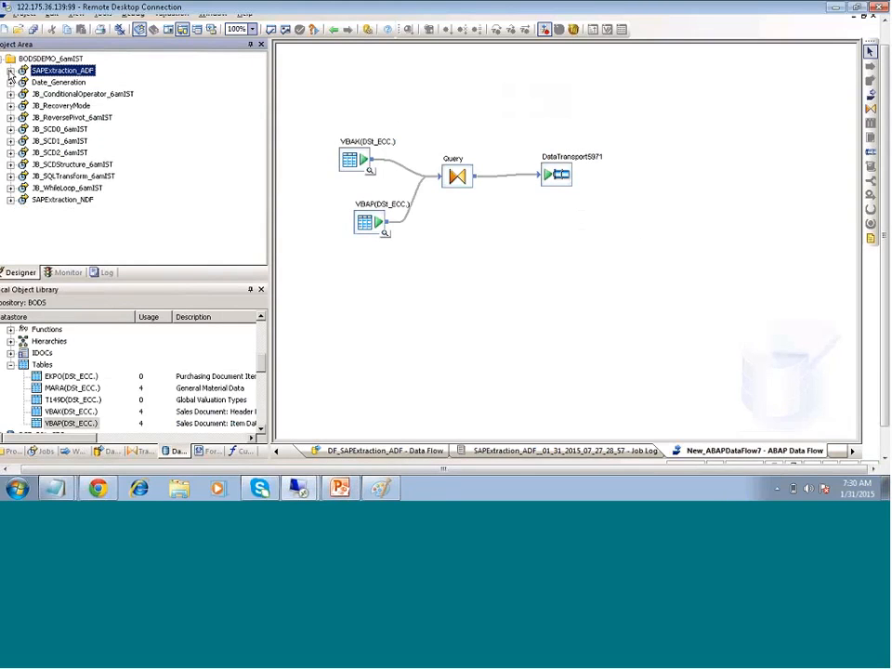
left_click(10, 71)
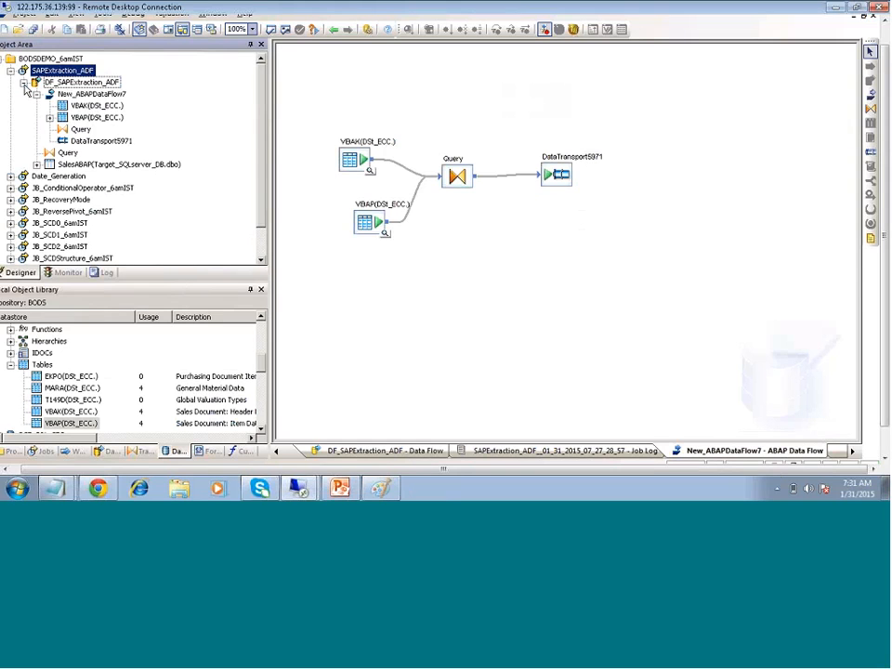
left_click(24, 83)
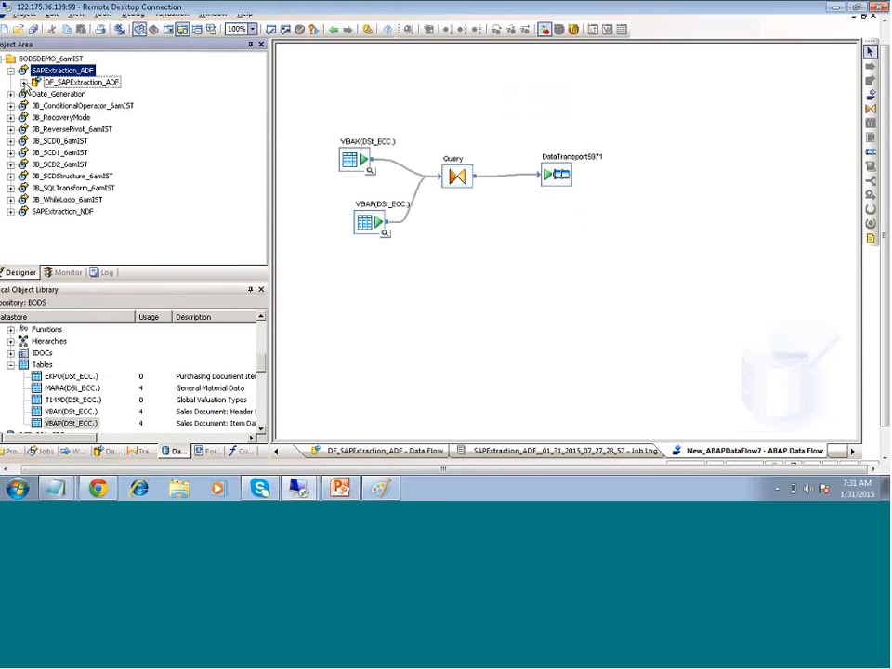
left_click(24, 83)
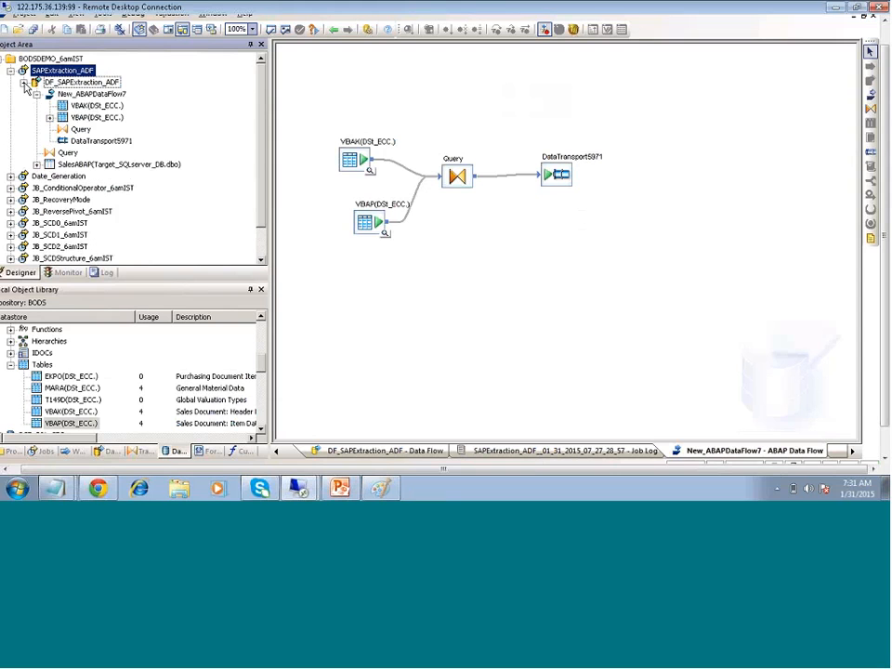
left_click(24, 83)
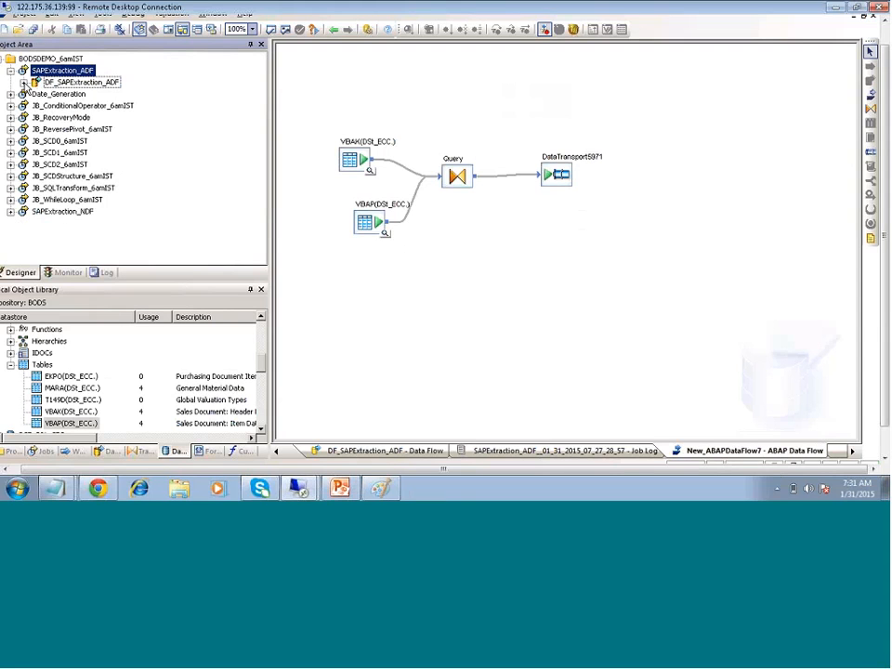
left_click(24, 83)
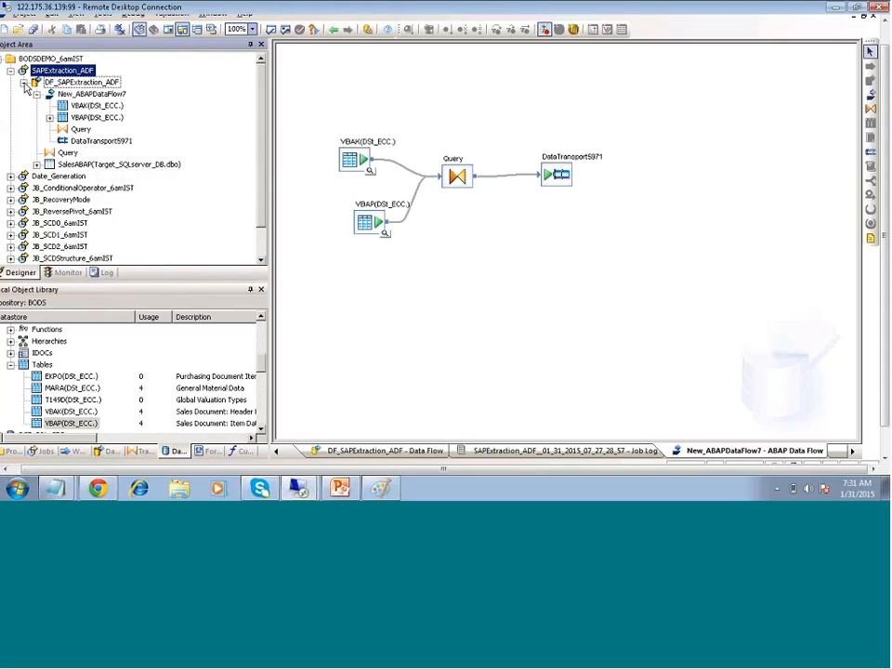
left_click(24, 83)
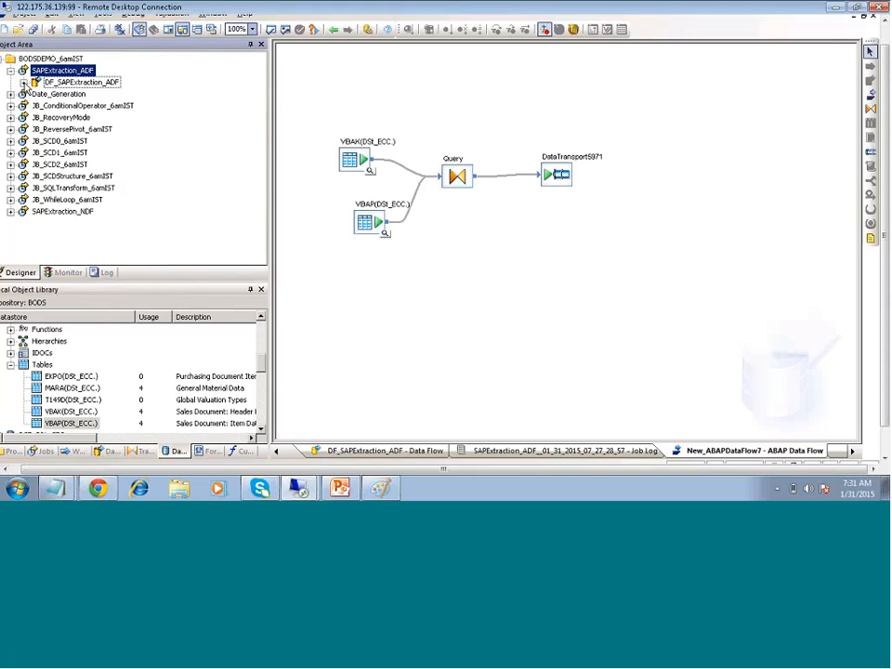
left_click(24, 83)
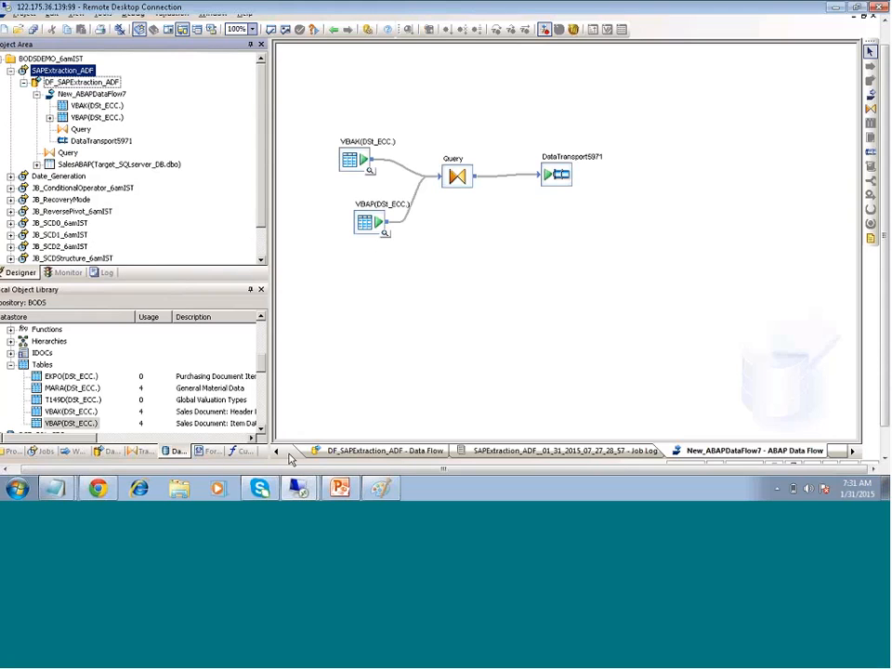
left_click(67, 273)
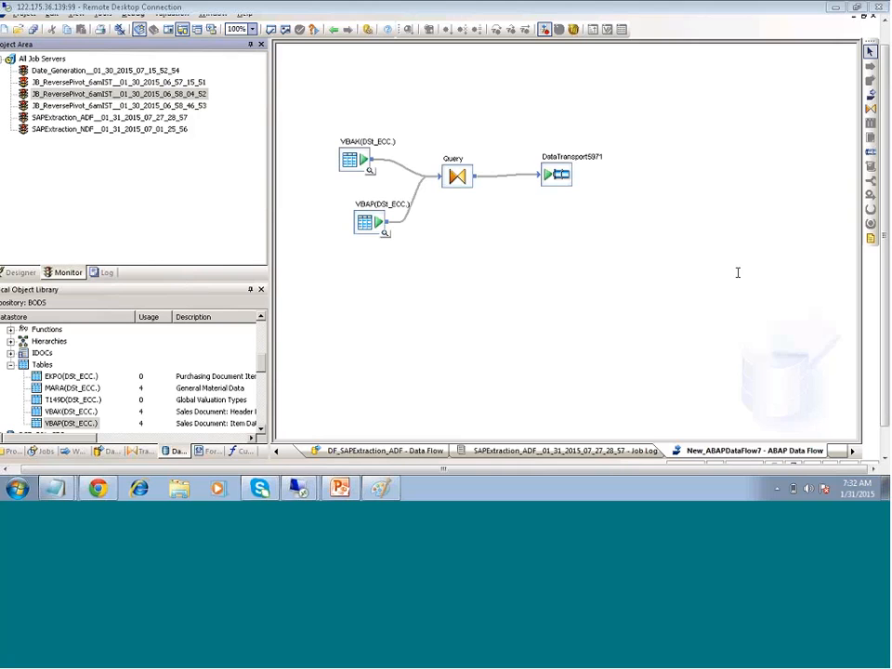
Select the Query and DataTransport5971 objects in turn in the New_ABAPDataFlow7 diagram
left_click_drag(882, 142, 880, 195)
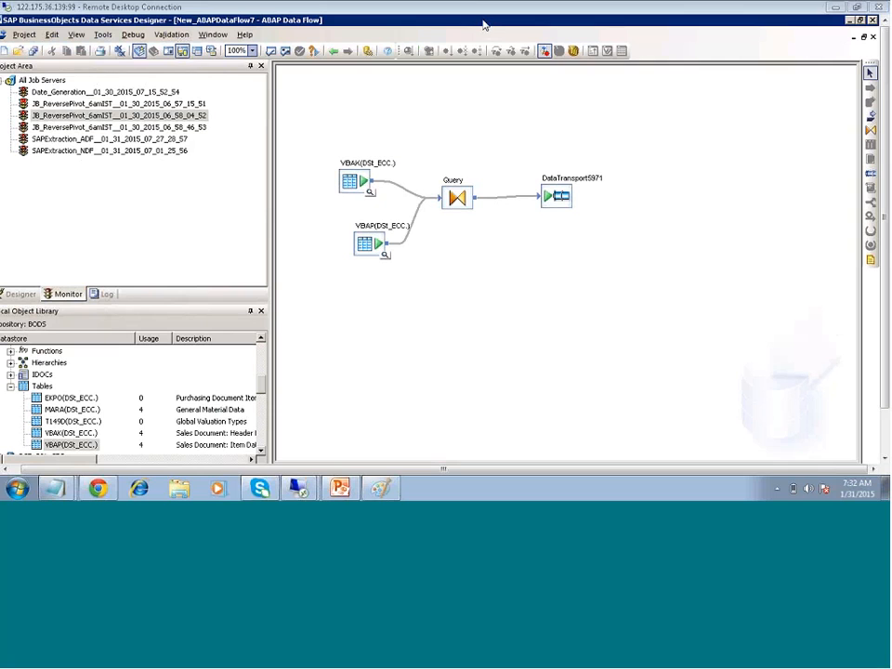
left_click(456, 197)
left_click(549, 197)
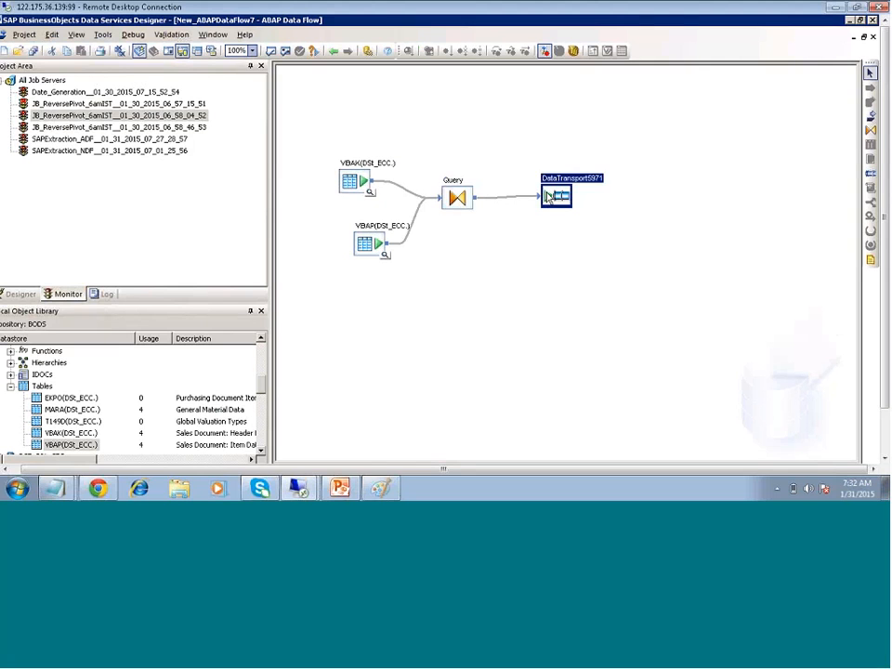
left_click(458, 197)
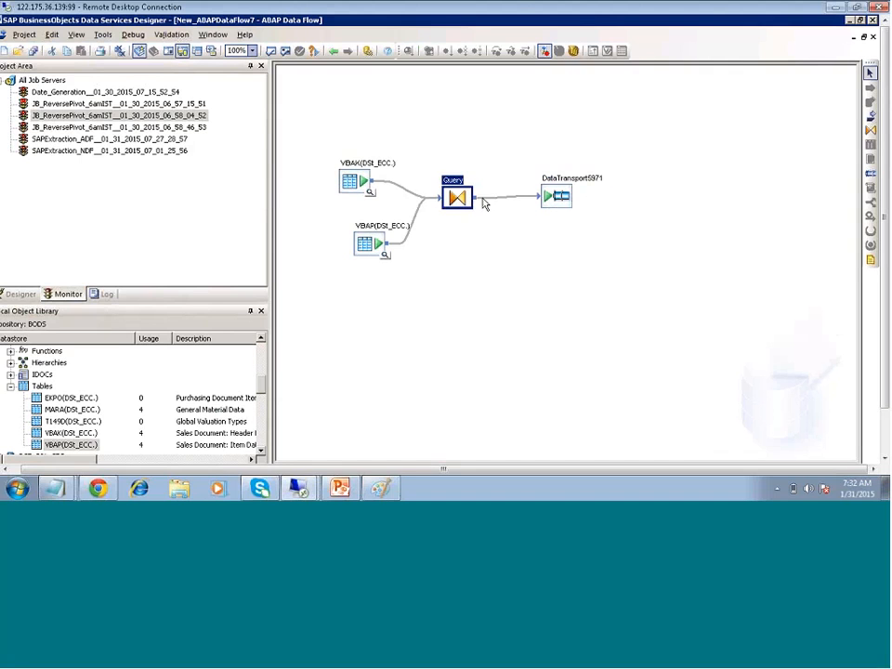
left_click(561, 199)
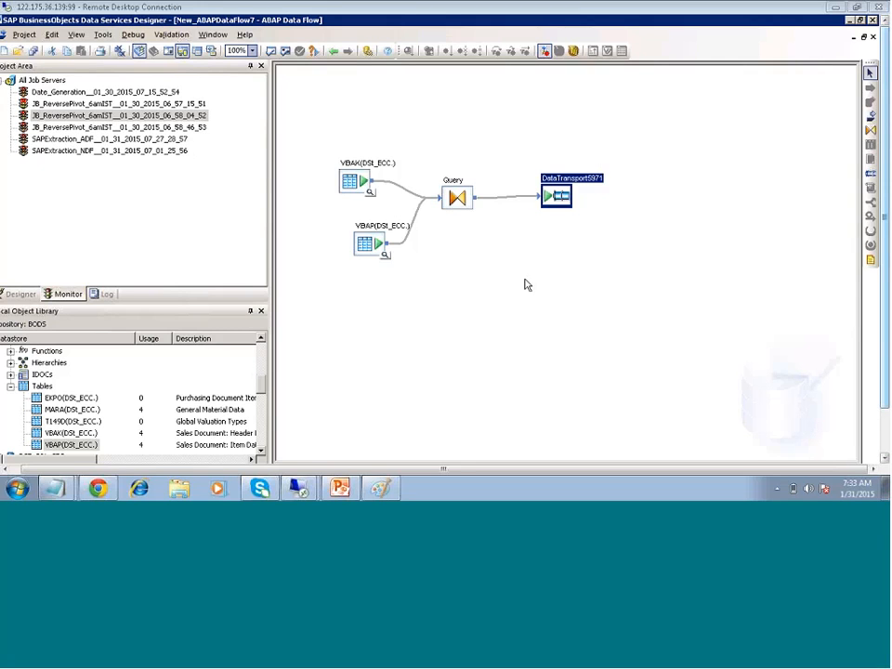
left_click(385, 253)
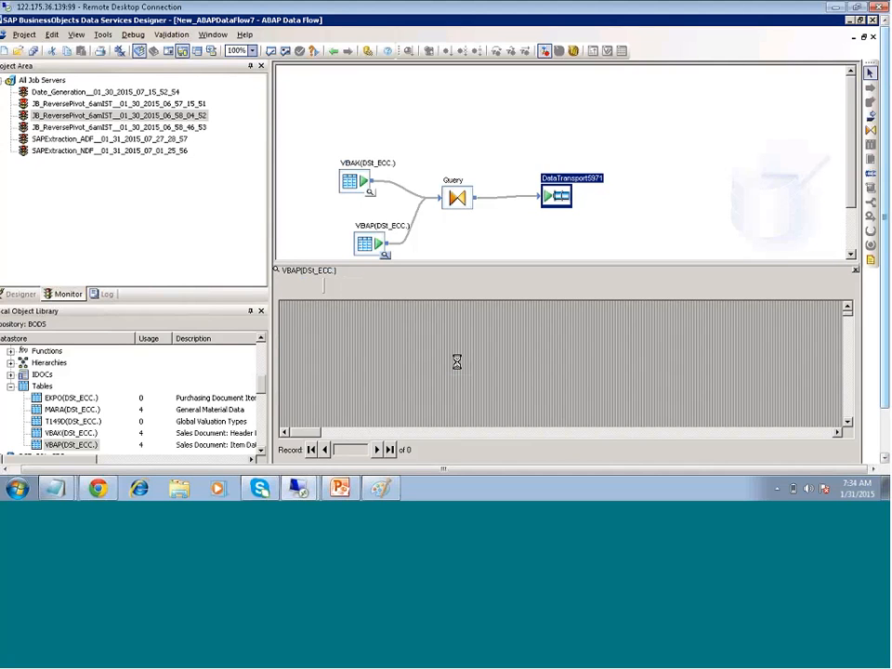
left_click(855, 271)
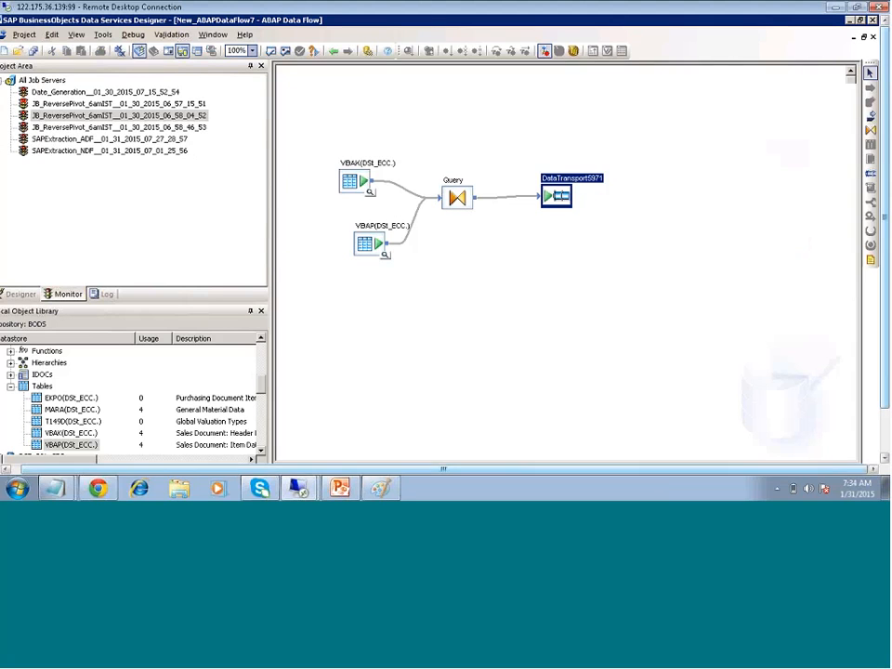
Show the BODSDEMO_6amIST project tree and collapse DF_SAPExtraction_ADF and the SAPExtraction_ADF job
left_click(13, 294)
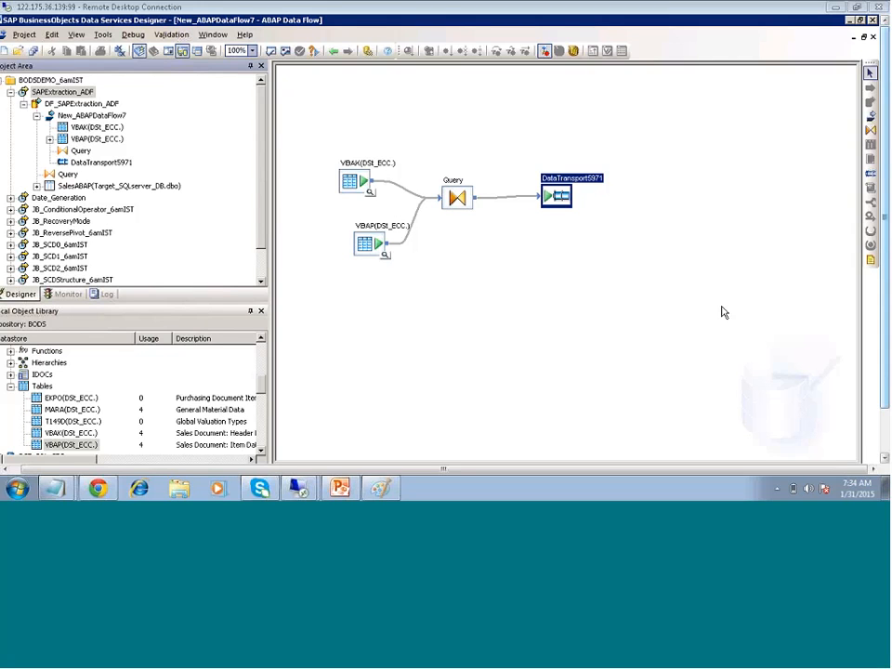
left_click(610, 303)
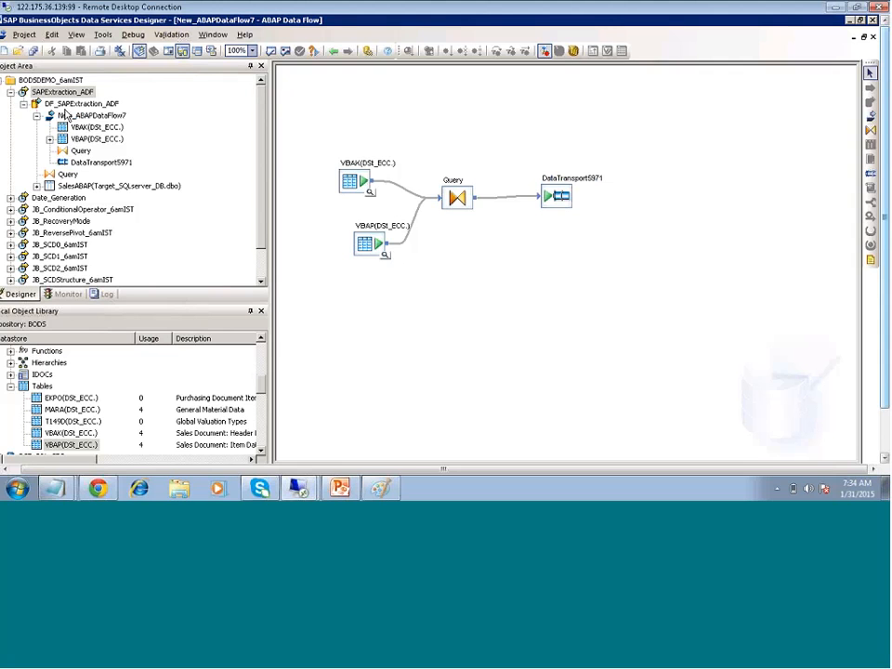
left_click(24, 105)
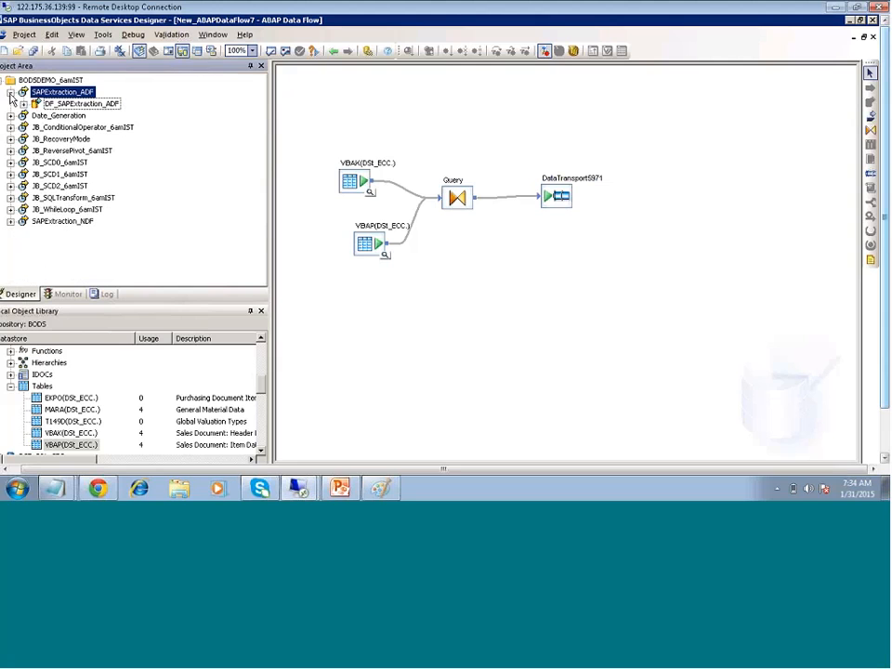
left_click(11, 93)
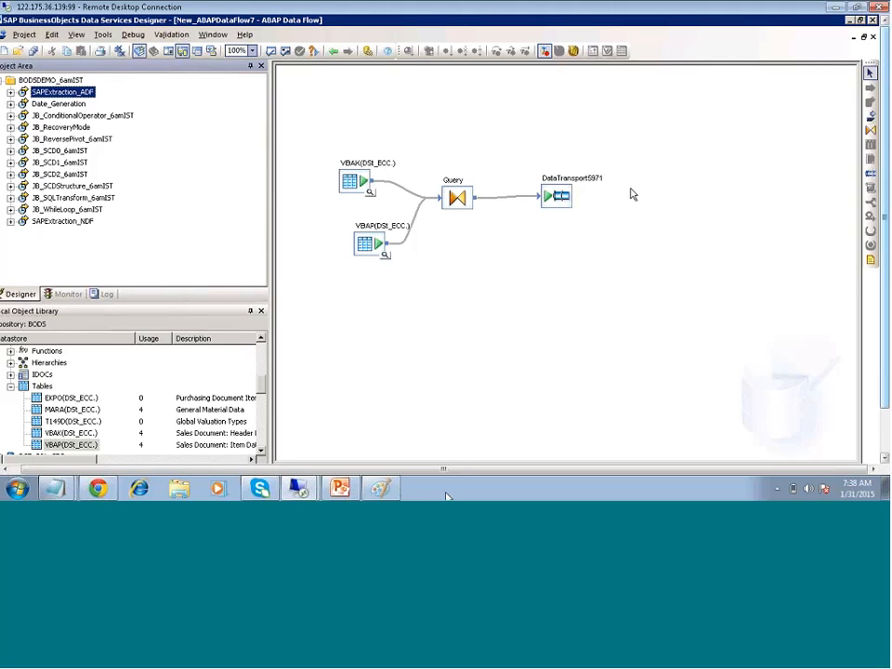
Collapse the ECC tables list and open the VBAK–VBAP Query transform in New_ABAPDataFlow7
left_click(10, 386)
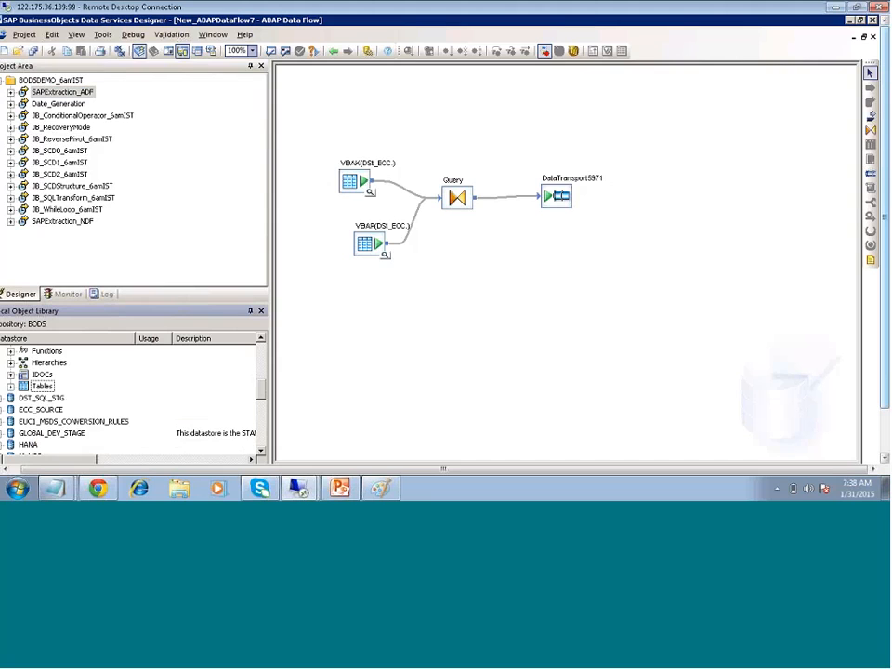
left_click(262, 339)
left_click(262, 339)
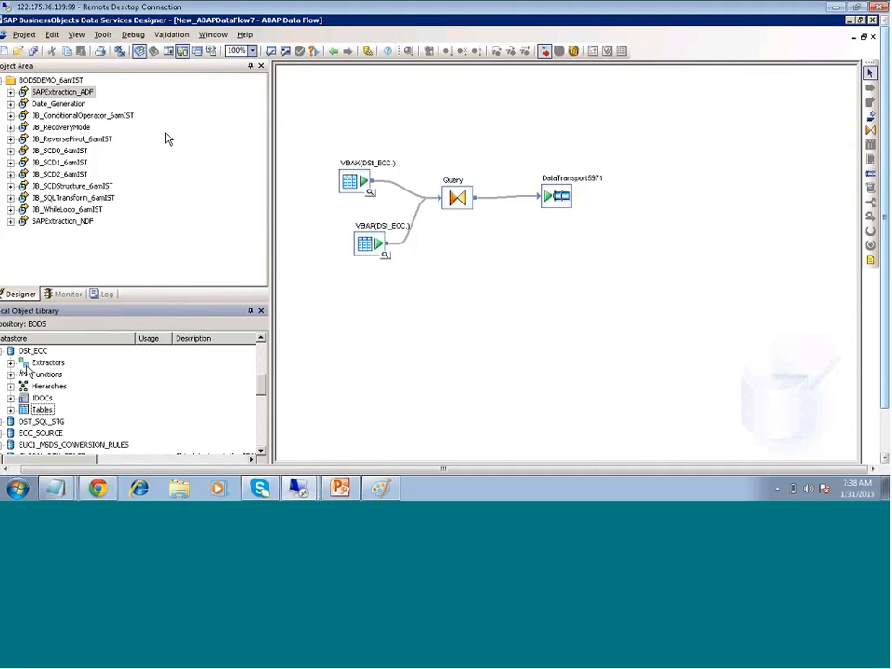
left_click(454, 204)
double_click(455, 205)
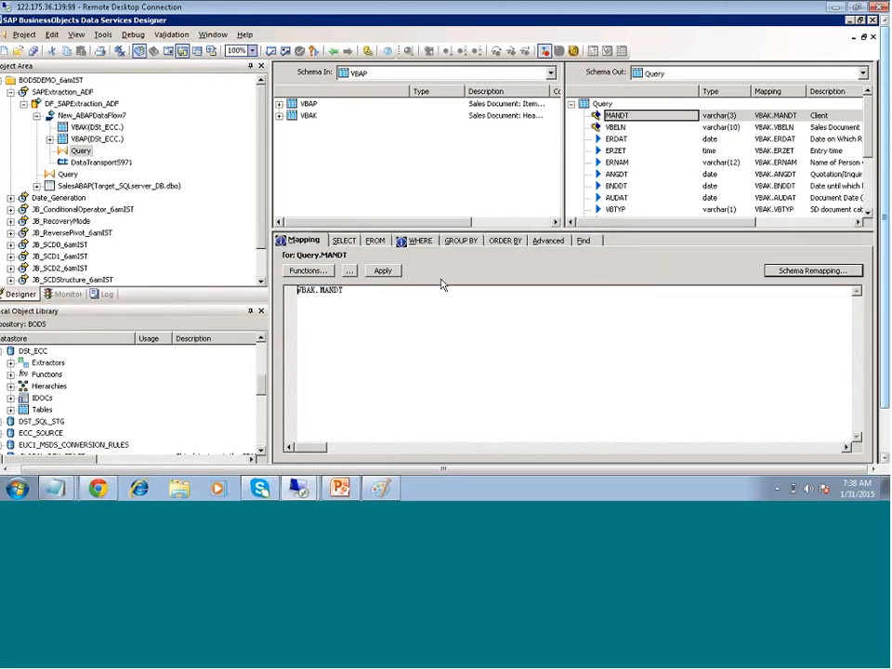
Show the WHERE join on VBELN and MANDT, then check the MANDT, ERDAT and ANGDT output columns
left_click(418, 240)
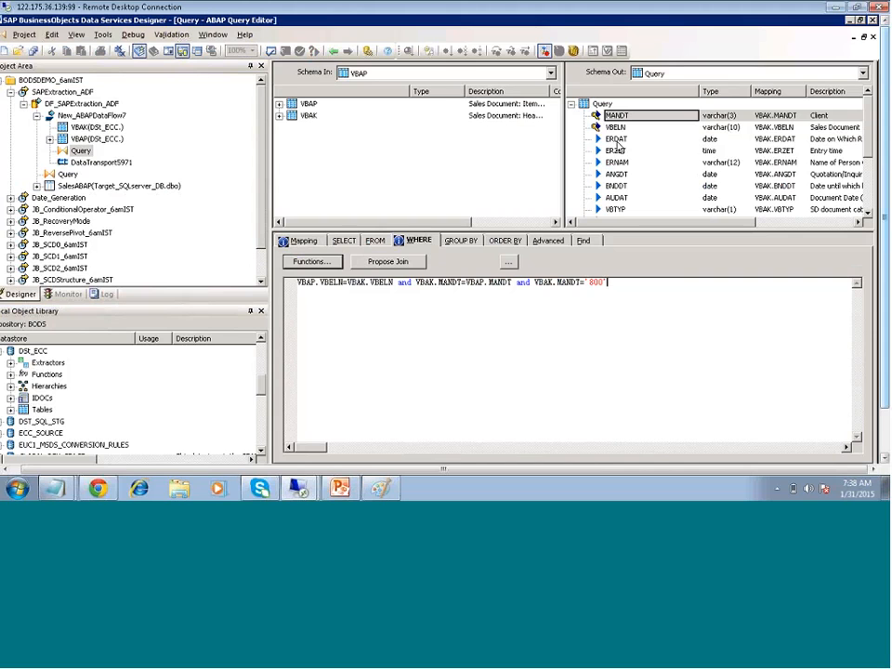
left_click(839, 138)
left_click(839, 138)
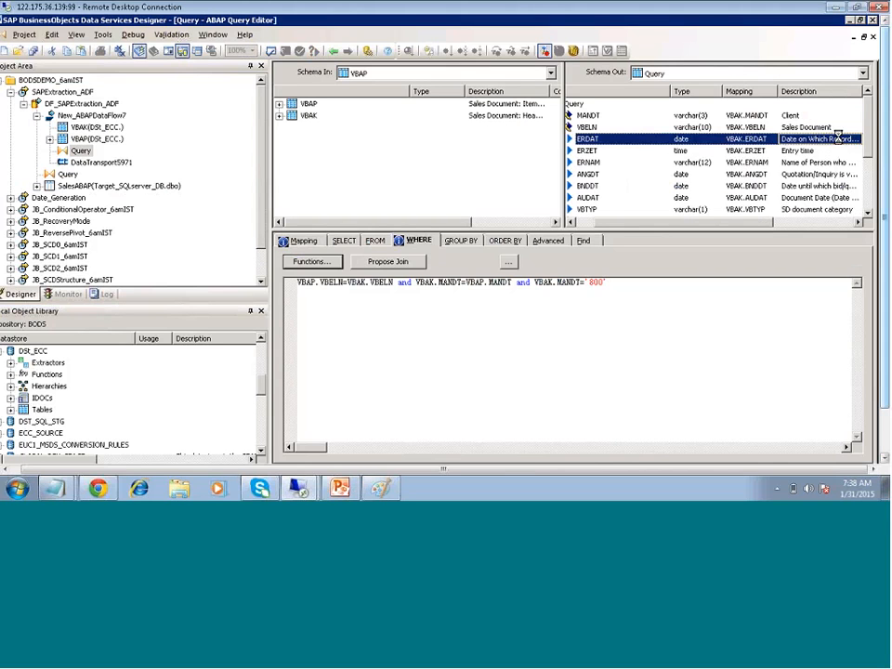
left_click(805, 176)
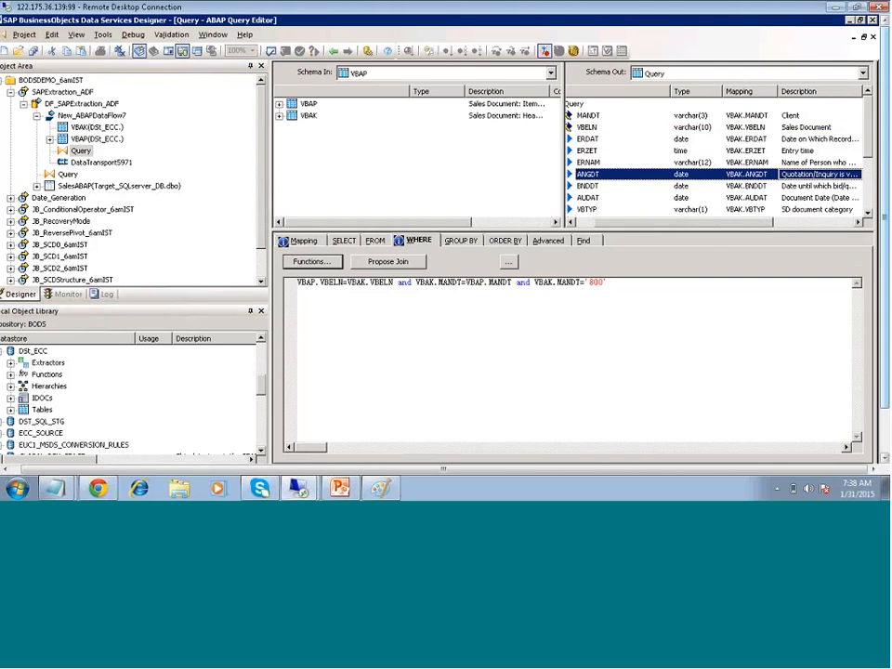
left_click_drag(671, 223, 660, 225)
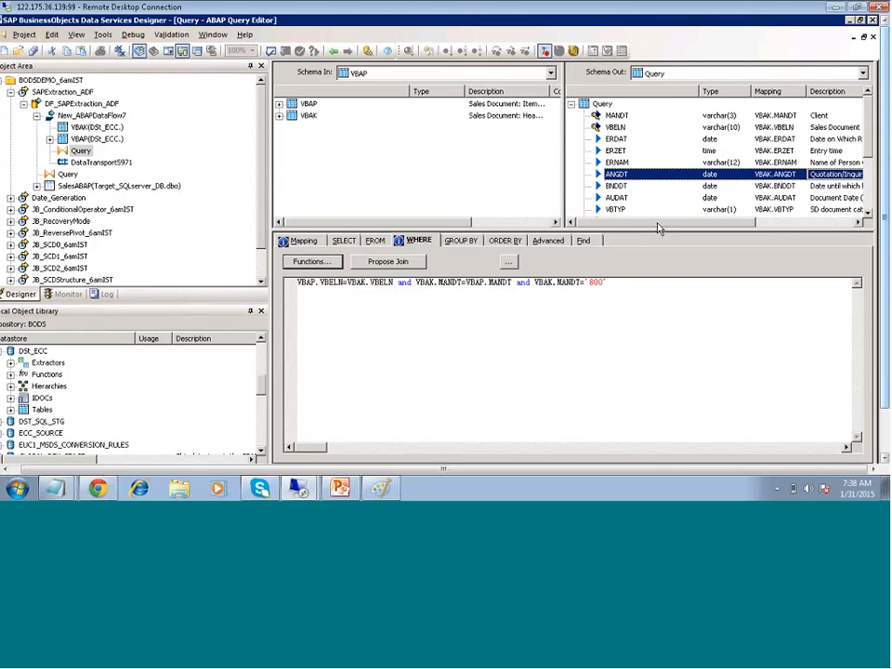
Finish the filter VBAK.MANDT='800', then start a new blank Paint picture, discarding the old diagram
type("'")
mouse_move(340, 489)
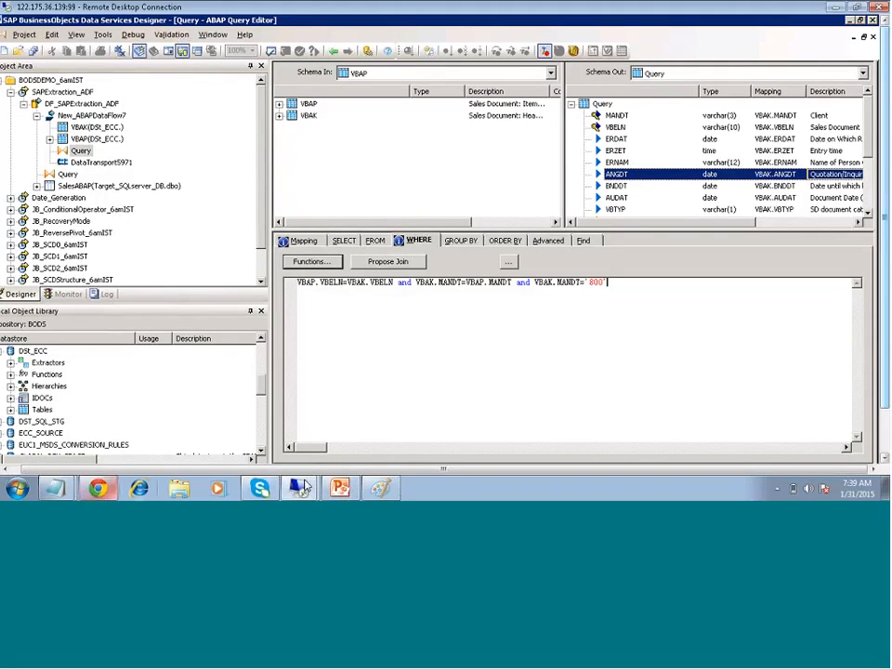
left_click(381, 488)
left_click(14, 21)
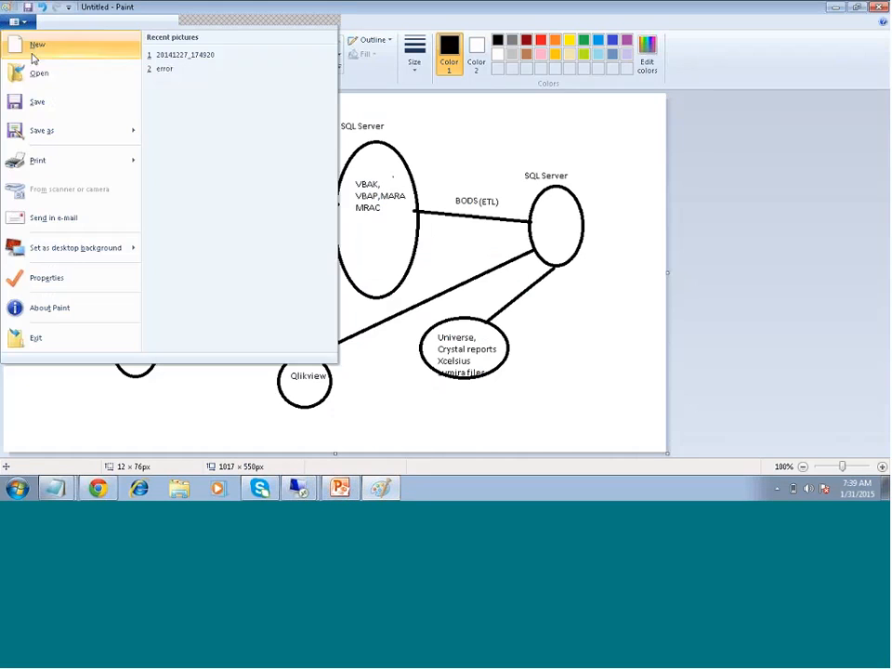
left_click(48, 51)
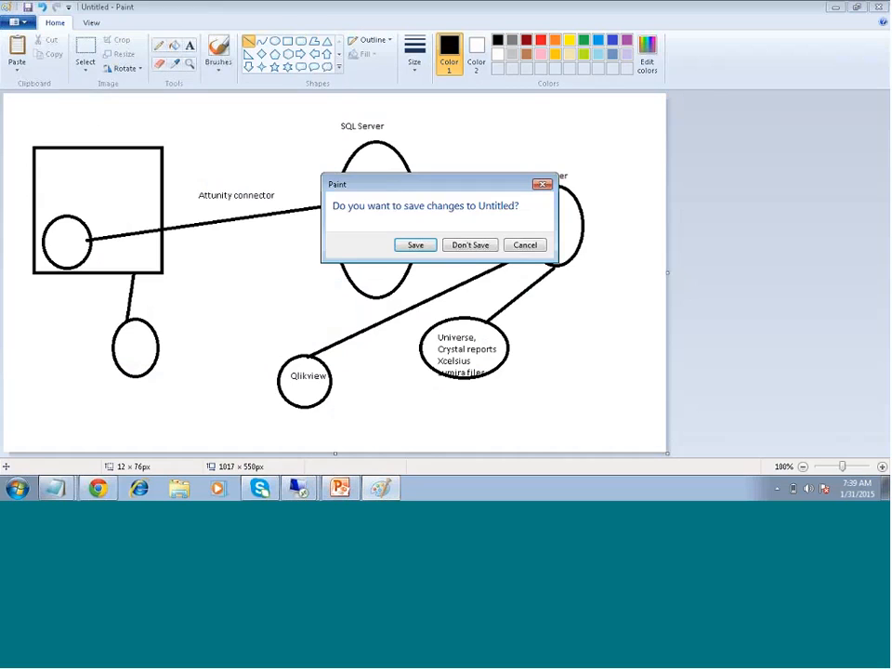
left_click(472, 247)
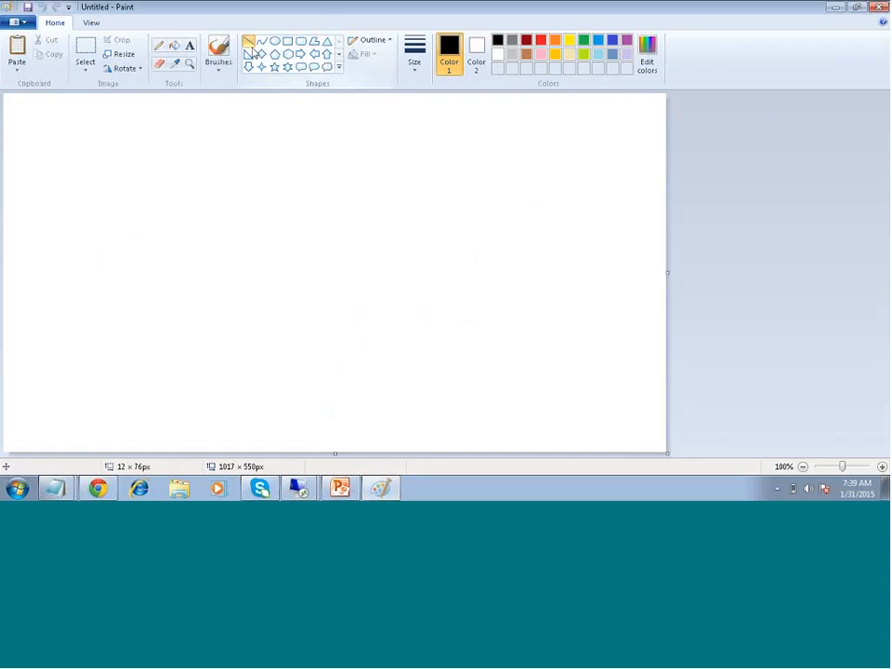
Draw three outlined ovals across the canvas: a large one at left, a medium one in the middle and a small one at right
left_click(275, 41)
left_click_drag(36, 144, 128, 274)
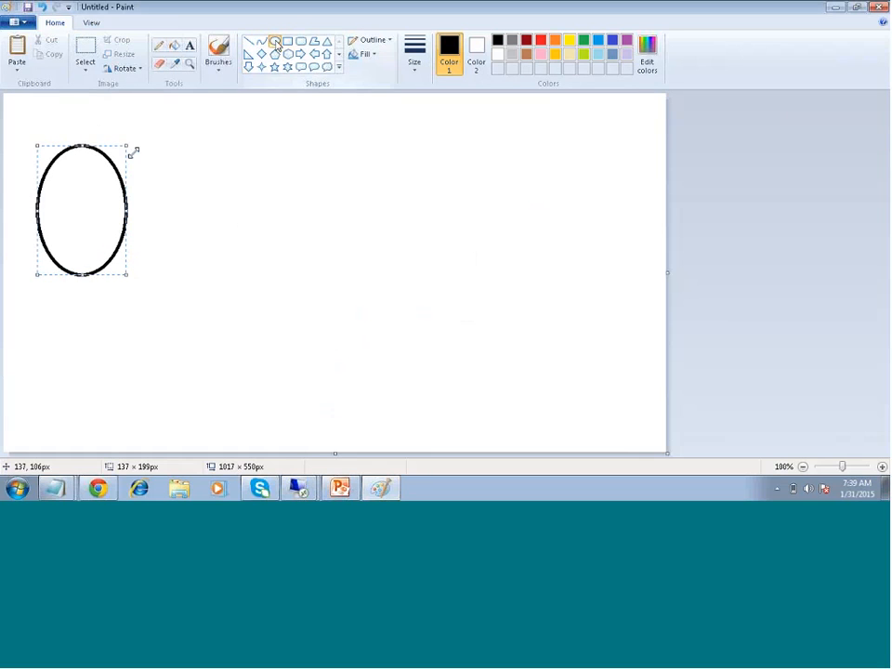
left_click(274, 41)
left_click_drag(340, 143, 409, 235)
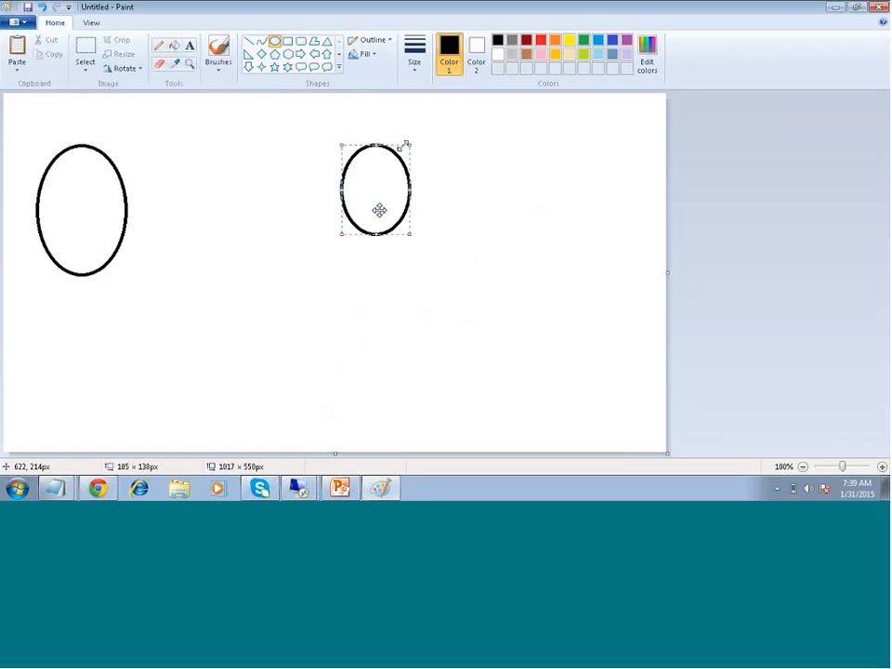
left_click_drag(509, 186, 556, 241)
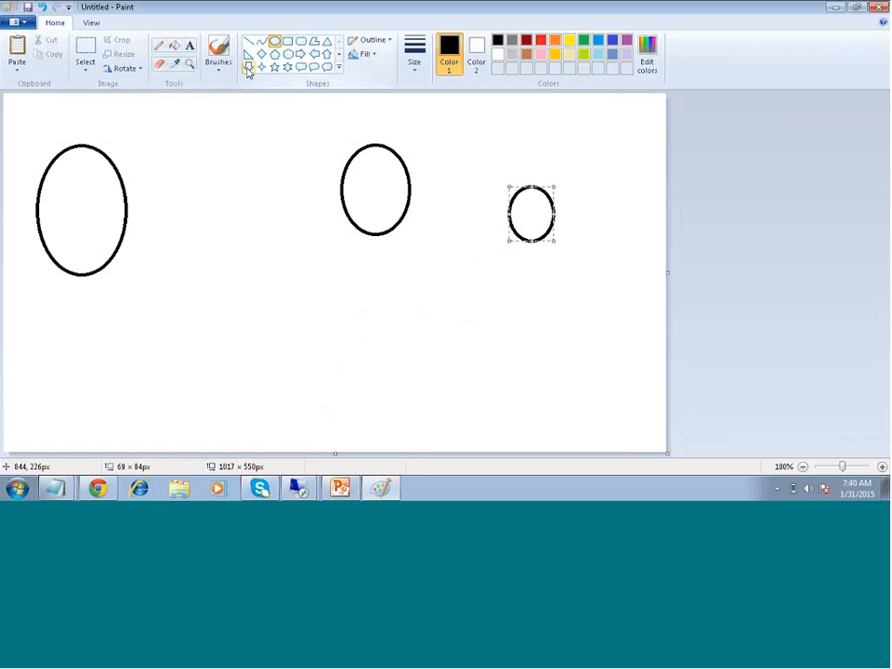
left_click(191, 46)
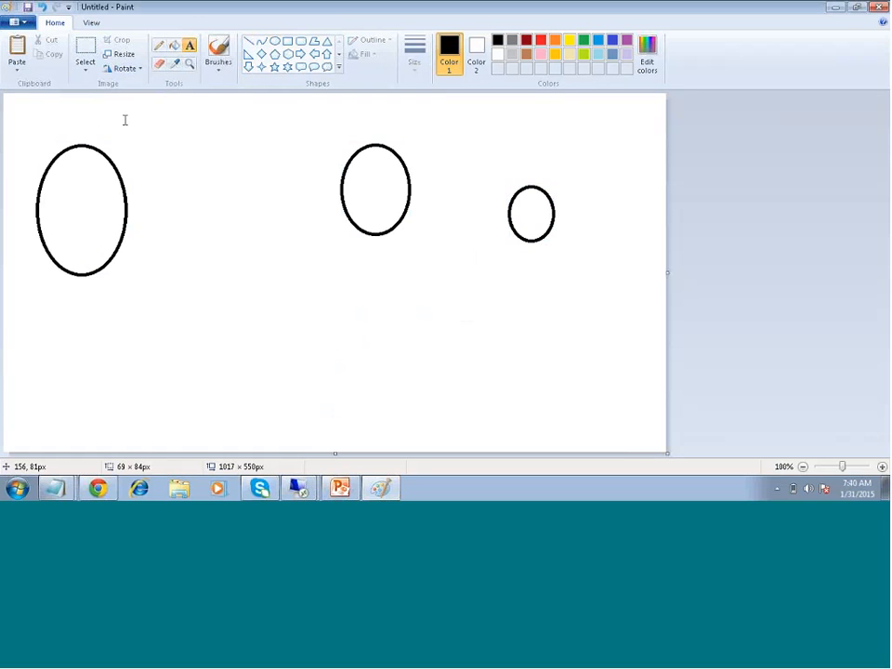
Put 'SAP ECC system' in the large oval, 'SAP BODS' in the middle one and 'Contral Table' in the small one
left_click_drag(60, 191, 154, 230)
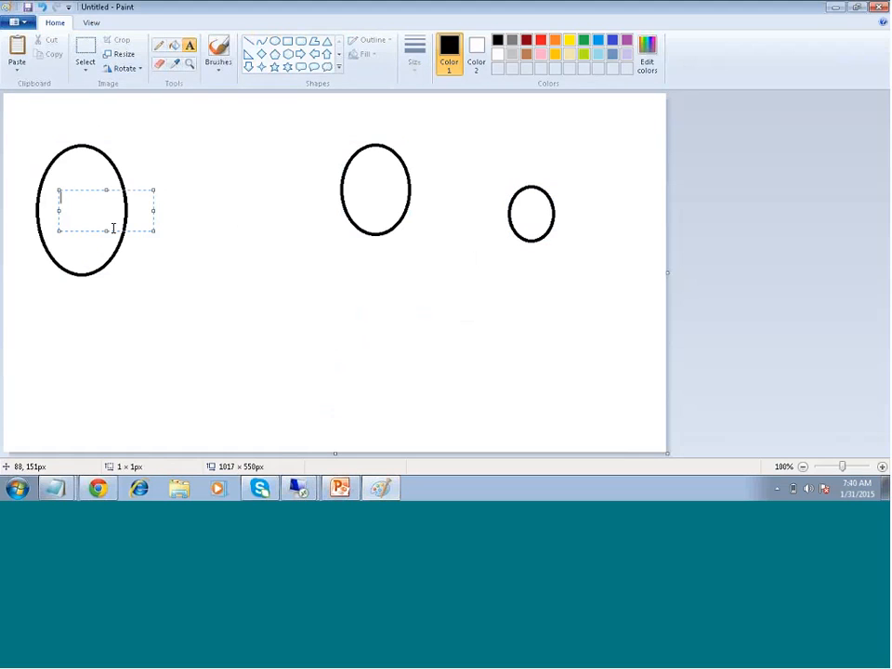
type("SAP ECC")
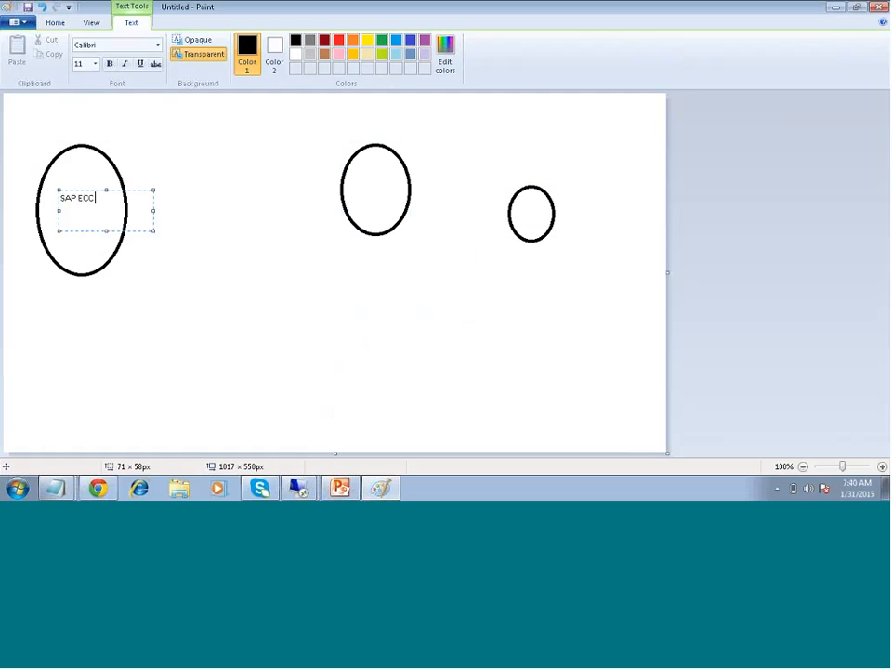
type(" system")
left_click(193, 295)
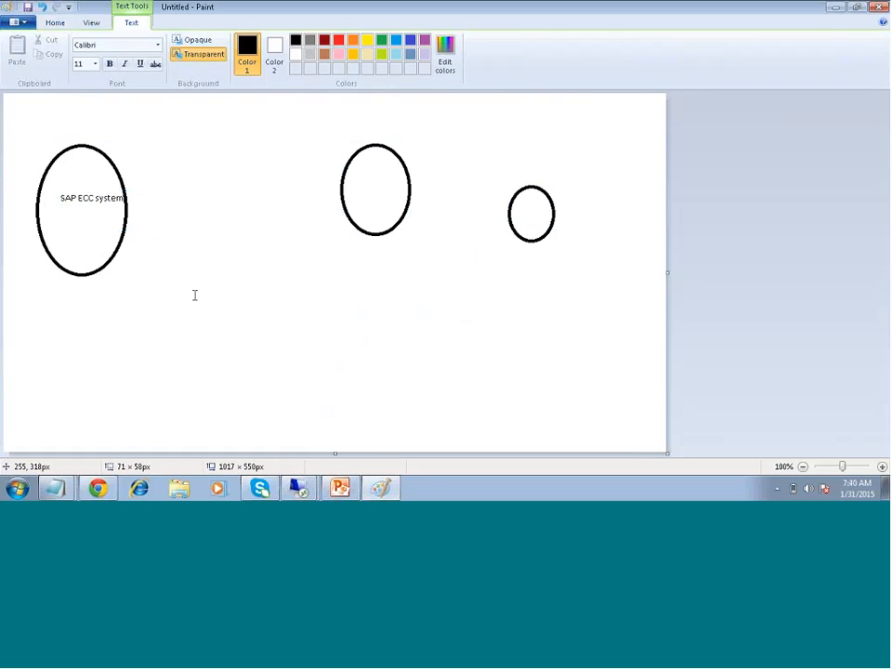
left_click_drag(353, 165, 446, 221)
type("SA")
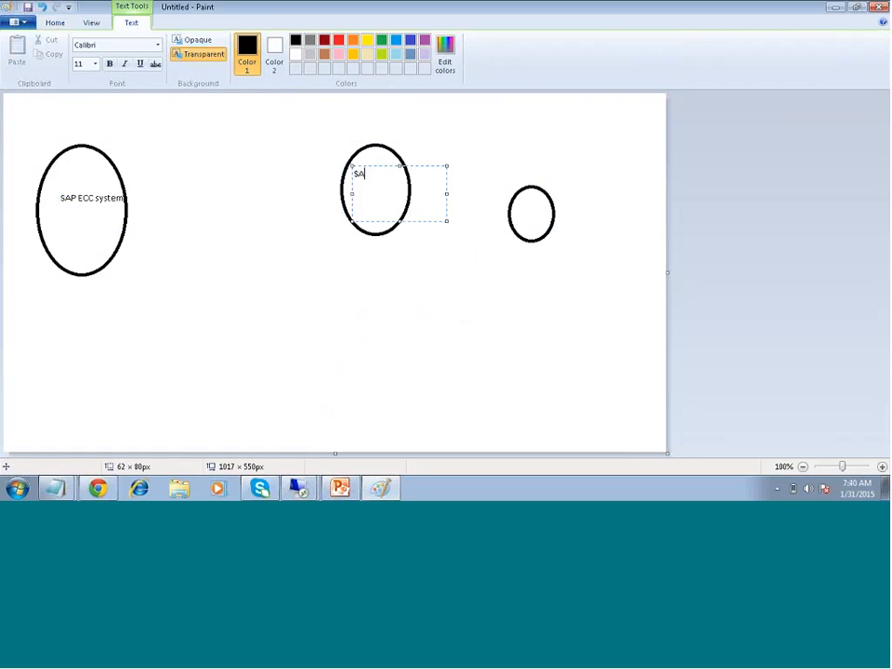
type("P BODS")
left_click(576, 336)
left_click_drag(520, 204, 538, 227)
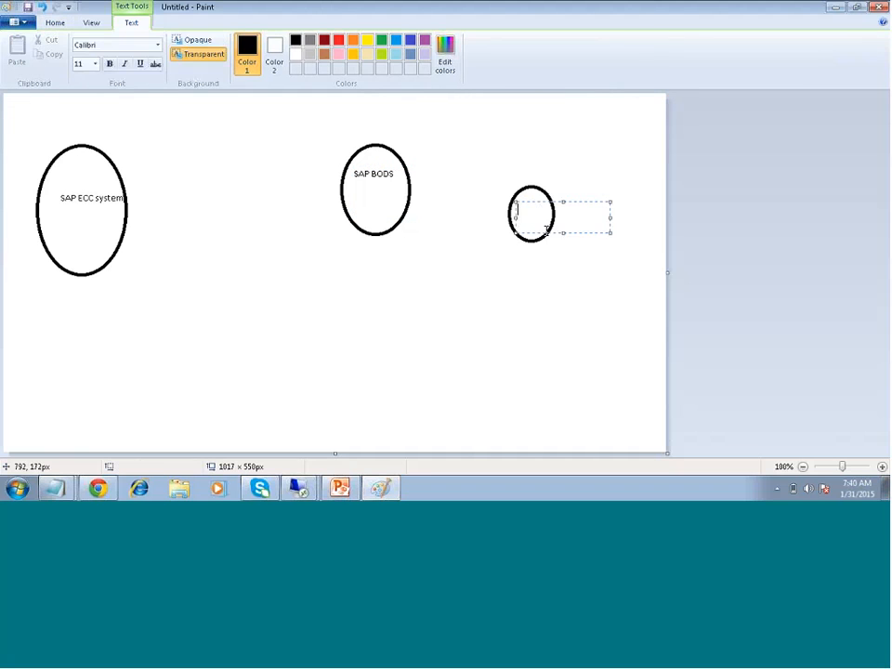
type("O")
type("ontral")
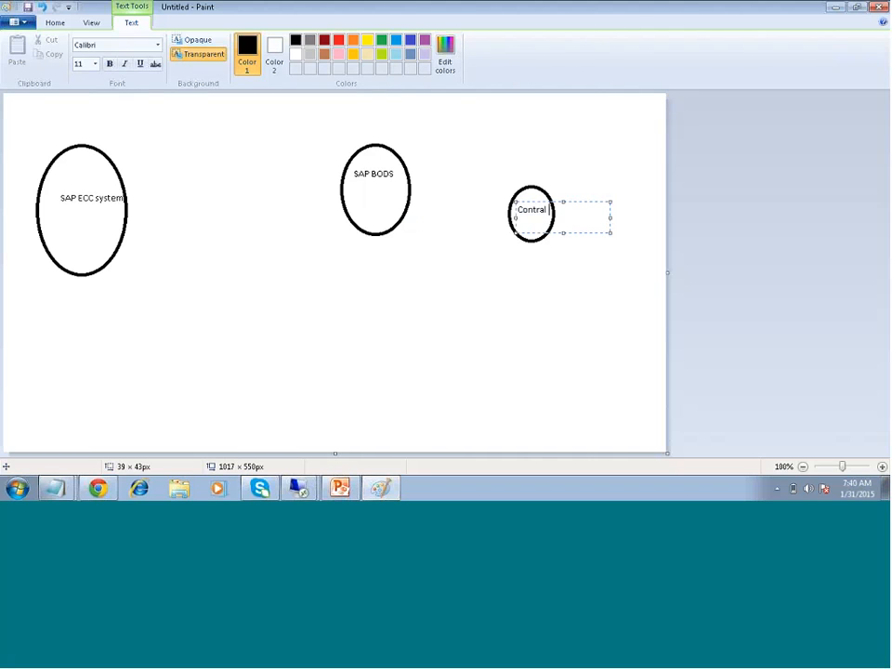
type(" Table")
left_click(493, 326)
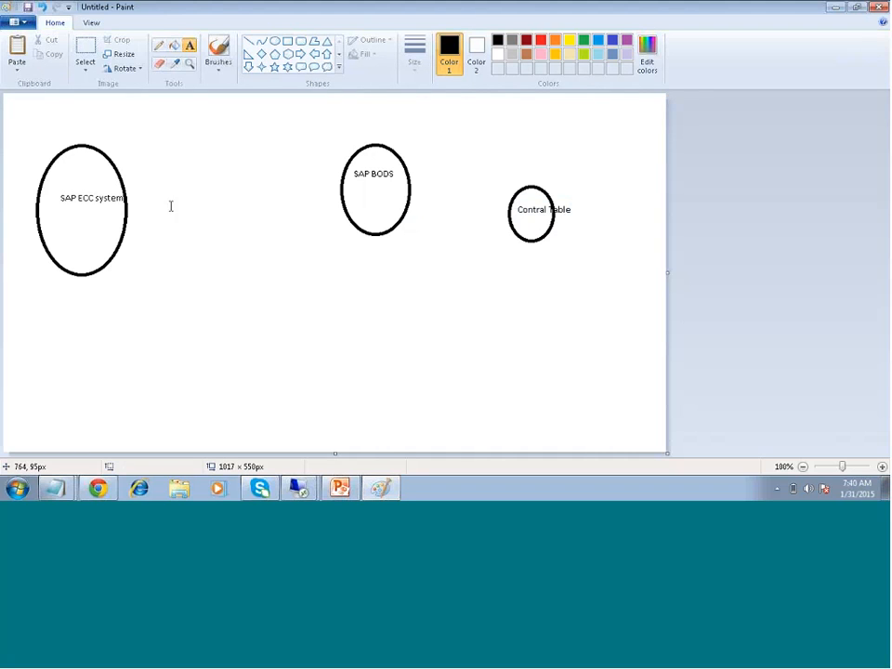
left_click(248, 41)
Draw a line from SAP ECC system to SAP BODS, then a rectangle above Contral Table, and start typing 'Ta' inside it
mouse_move(114, 224)
left_mouse_down()
mouse_move(270, 220)
mouse_move(394, 193)
left_mouse_up()
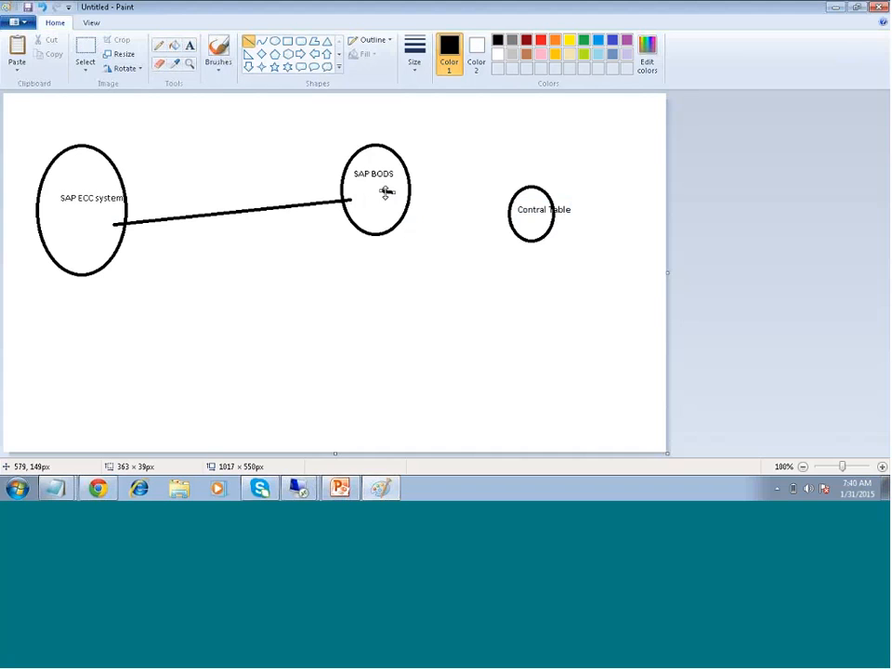
left_click(274, 41)
left_click(288, 41)
mouse_move(486, 114)
left_mouse_down()
mouse_move(505, 147)
mouse_move(560, 165)
left_mouse_up()
left_click(190, 45)
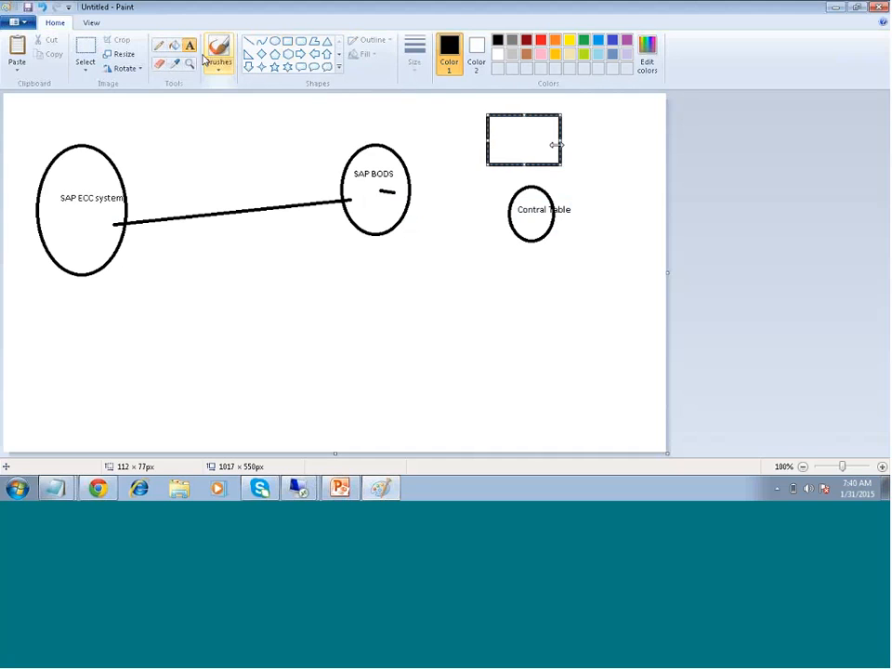
left_click(496, 122)
type("Ta")
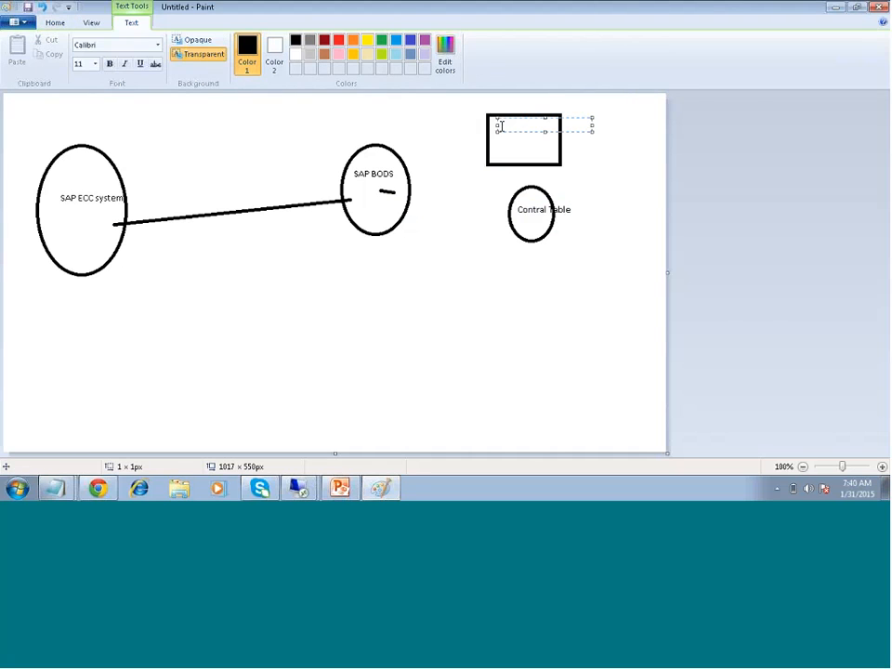
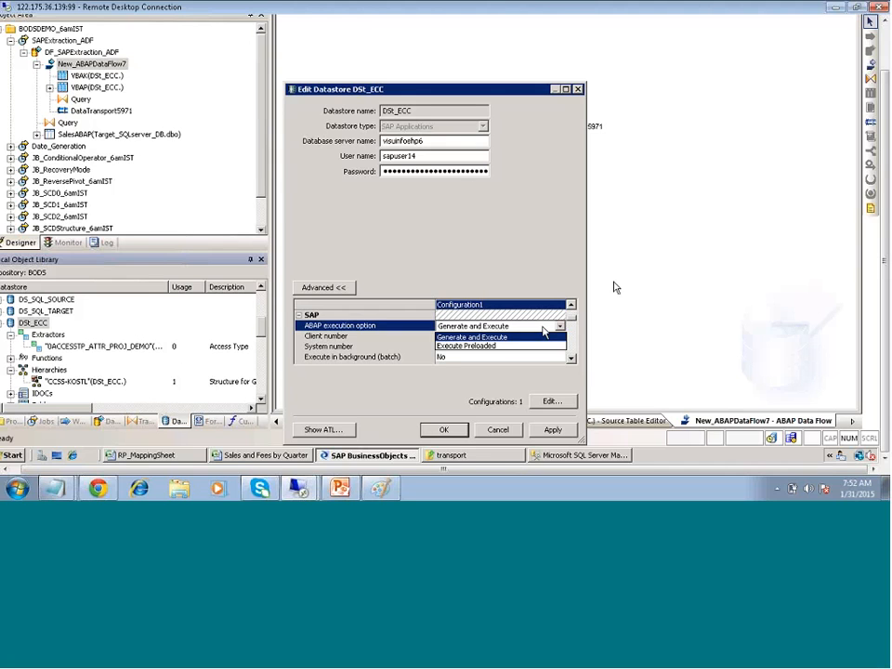
Leave DSt_ECC's ABAP execution option at Generate and Execute and bring the file-transfer settings into view
left_click(543, 334)
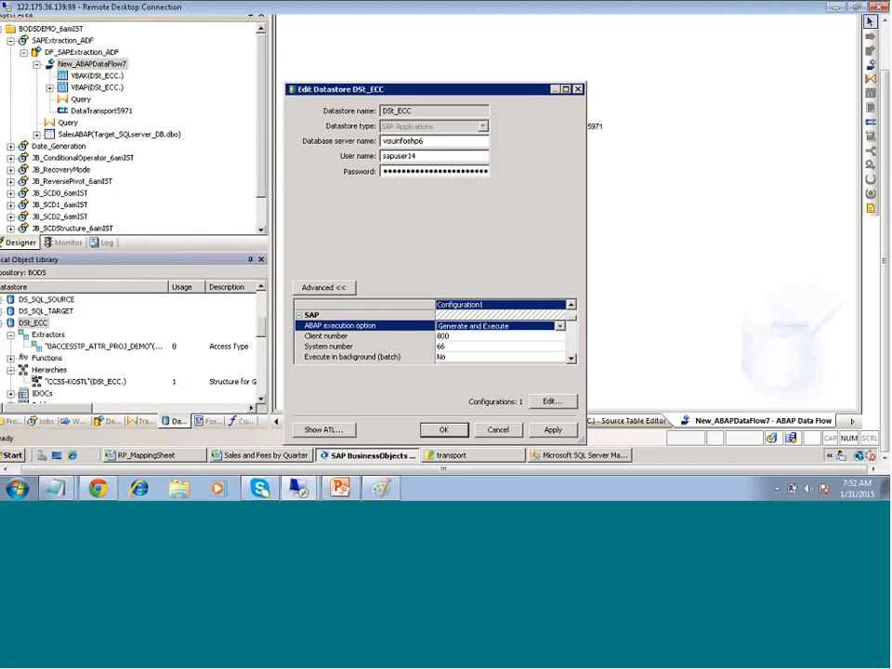
scroll(570, 358, "down", 6)
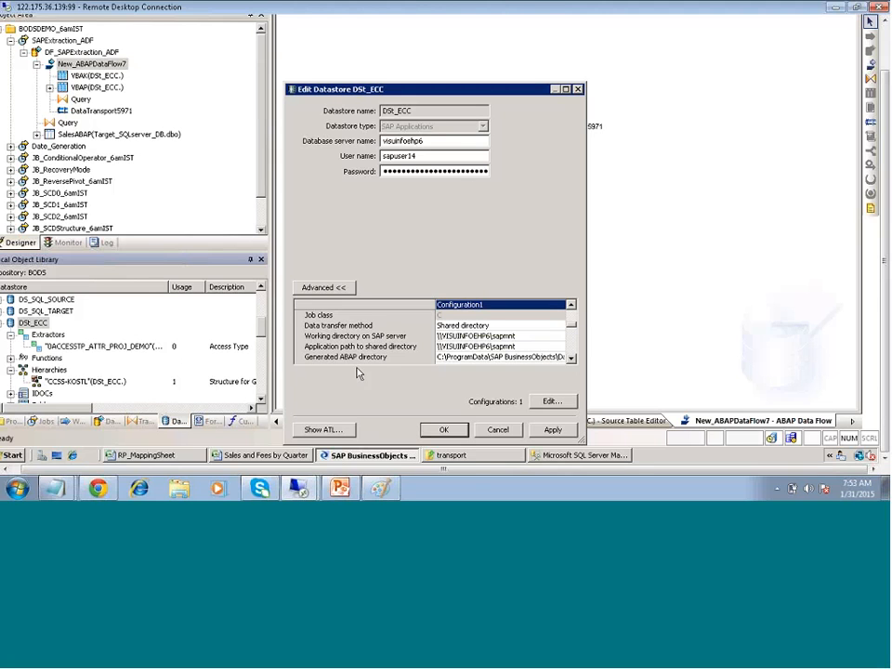
Select and copy the Working directory on SAP server path, \\VISUINFOEHP6\sapmnt
left_click(515, 345)
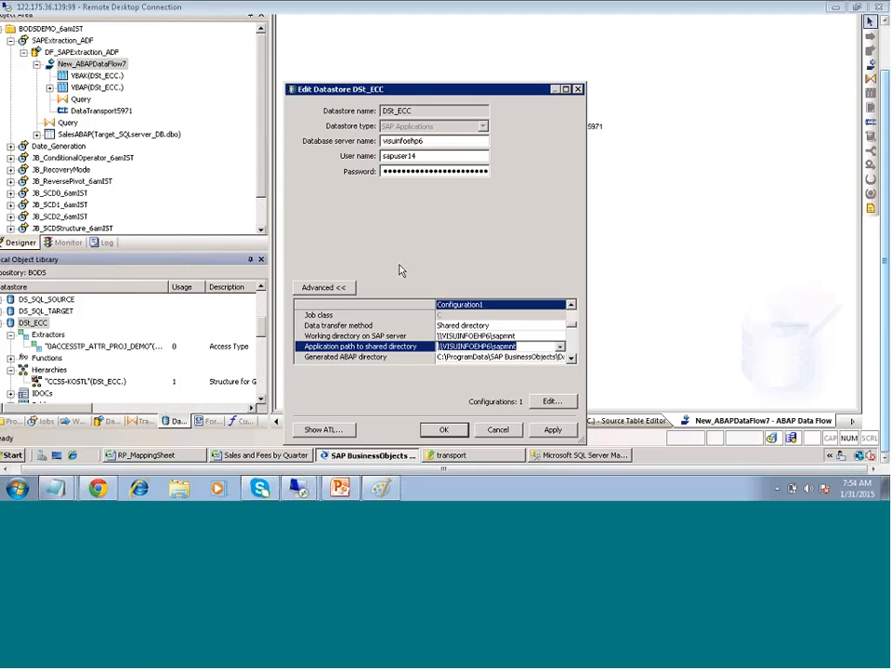
left_click(521, 337)
key("ctrl+c")
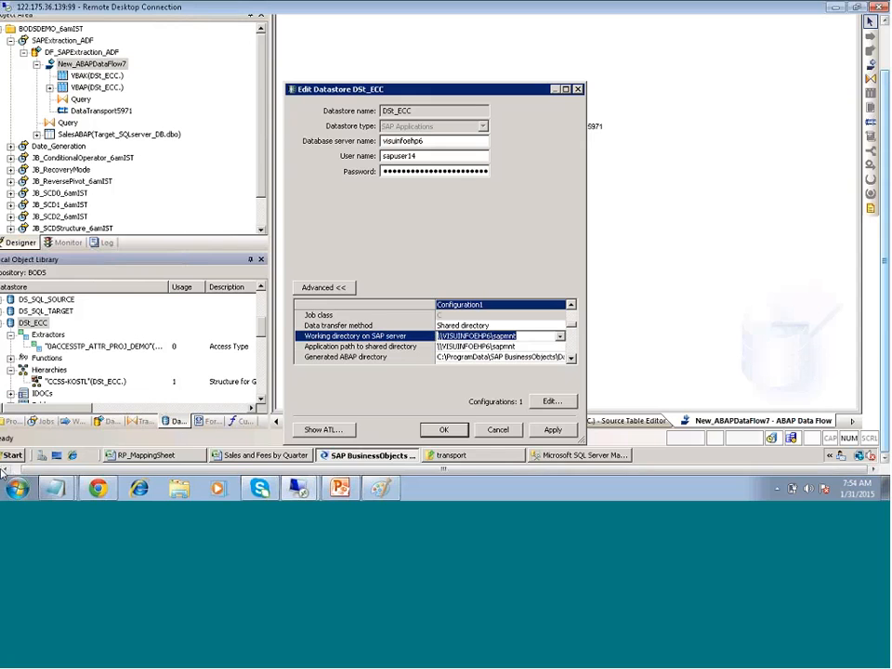
Open the \\VISUINFOEHP6\sapmnt share from the Windows Run dialog
left_click(11, 455)
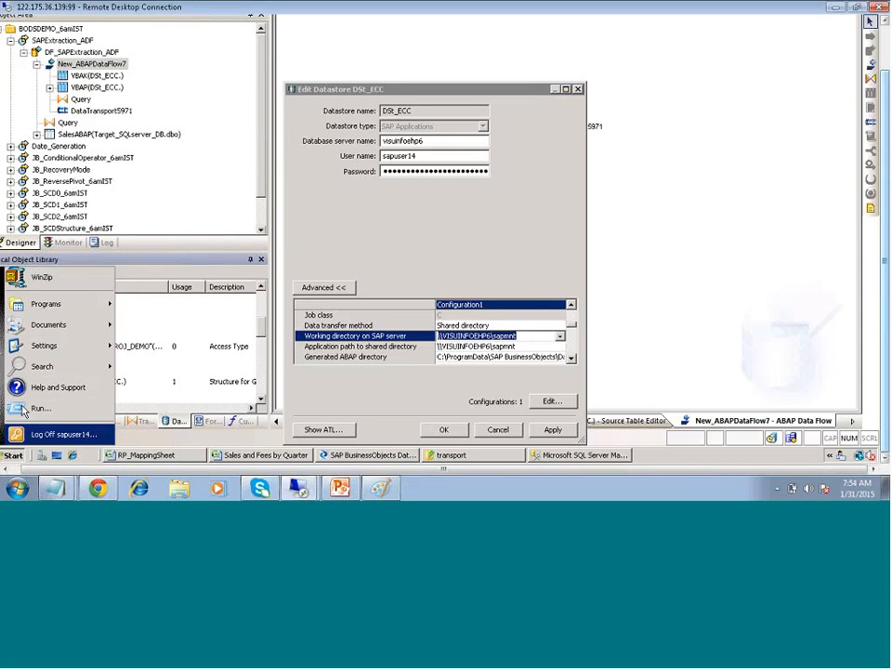
left_click(28, 409)
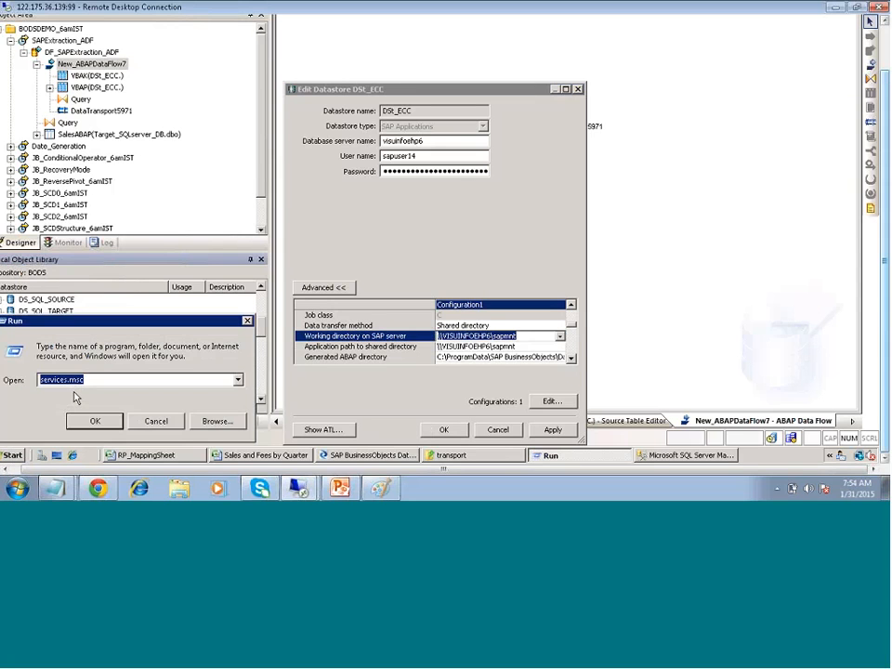
key("ctrl+v")
key("Return")
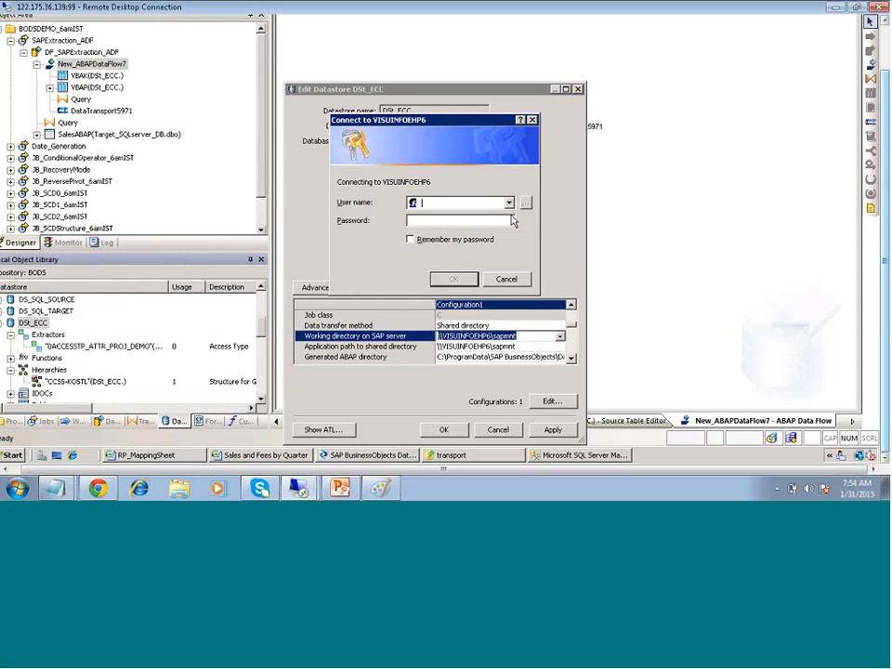
Submit the SAP user name and password in the share's logon prompt
type("sapuser14")
key("Tab")
type("********")
left_click(453, 279)
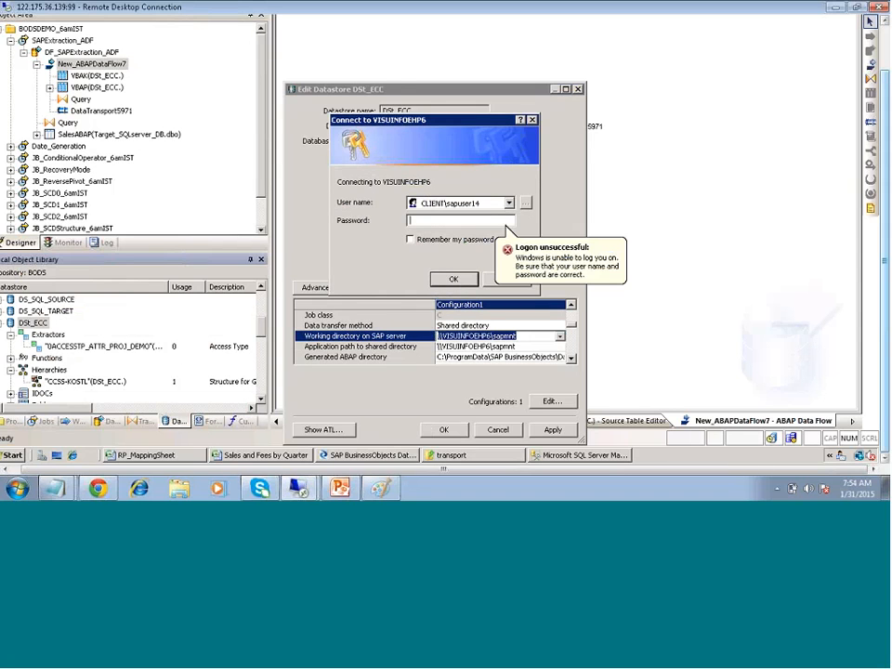
left_click(498, 283)
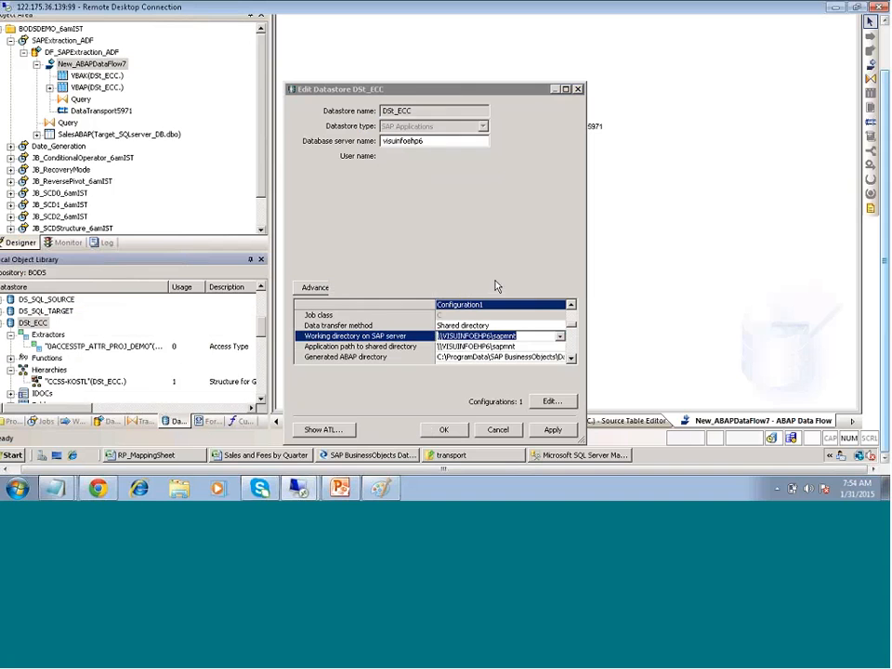
key("super+r")
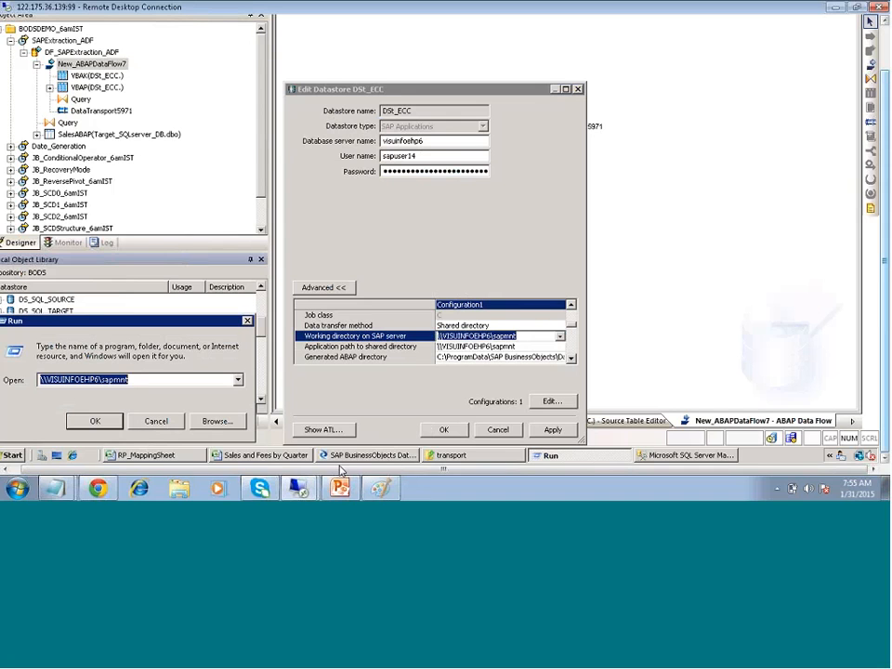
left_click(367, 456)
left_click(484, 357)
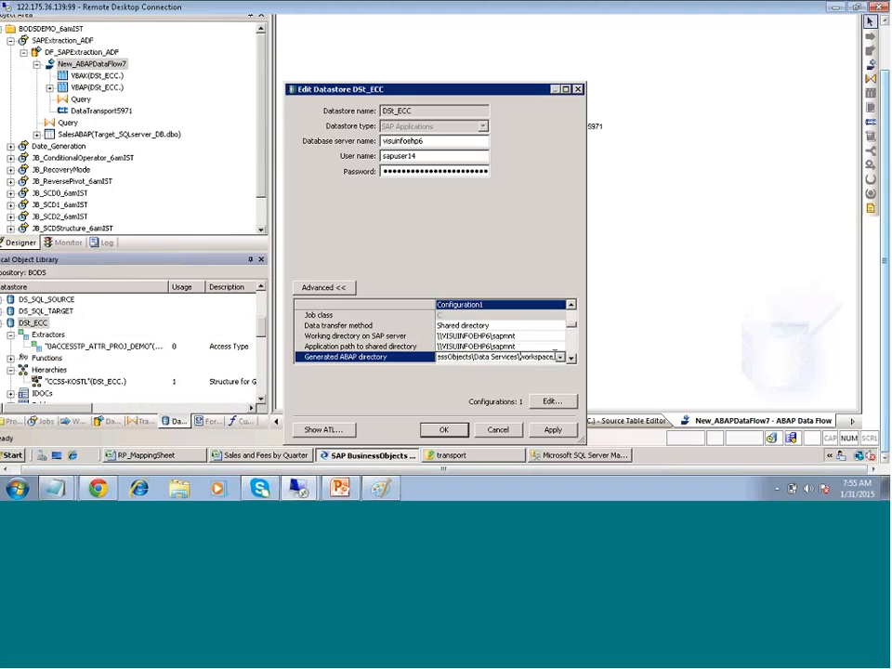
left_click_drag(554, 357, 412, 346)
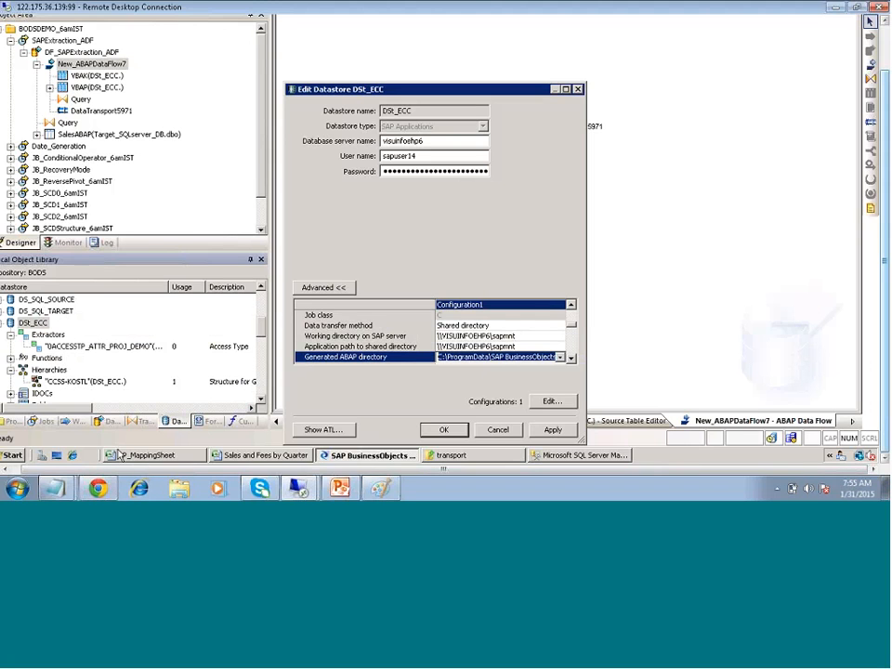
left_click(13, 455)
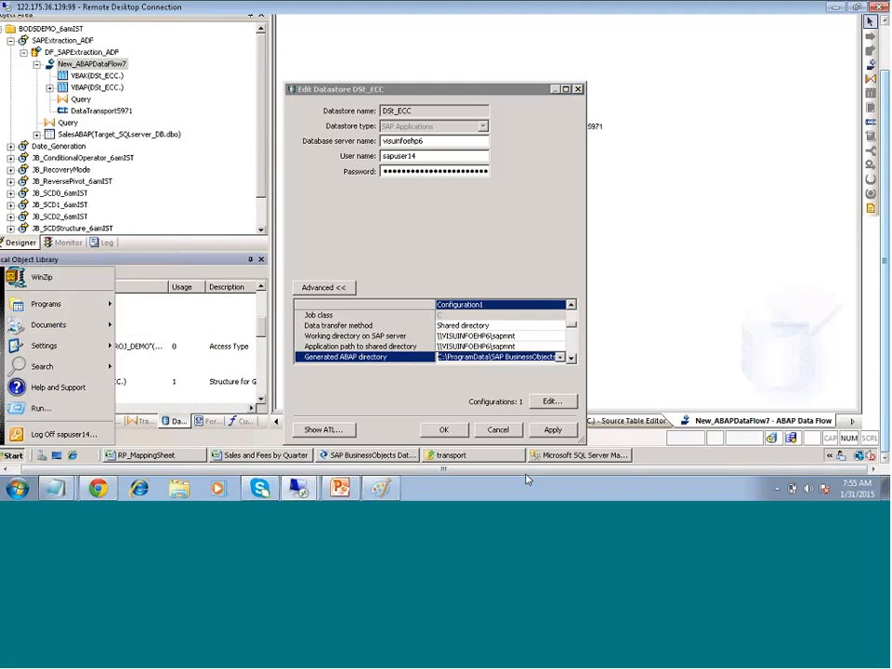
left_click(488, 463)
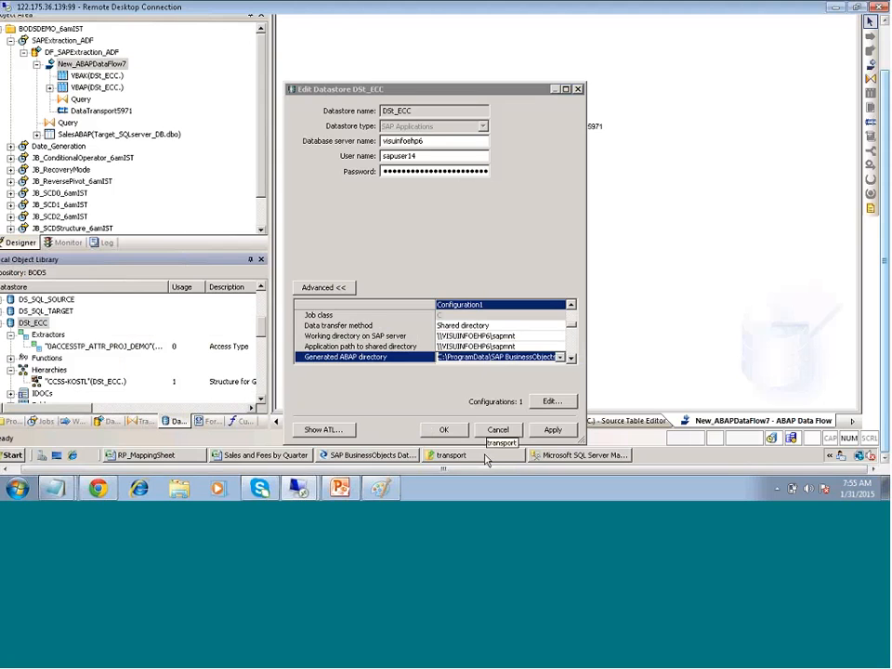
left_click(484, 458)
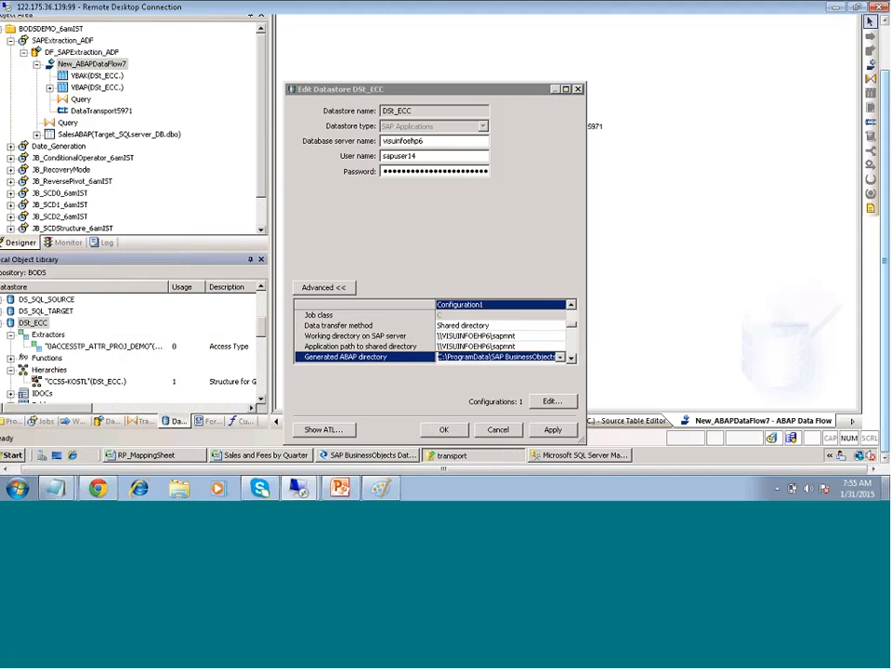
Bring the Local Disk (C:) folder window forward and look through its listing
left_click(469, 456)
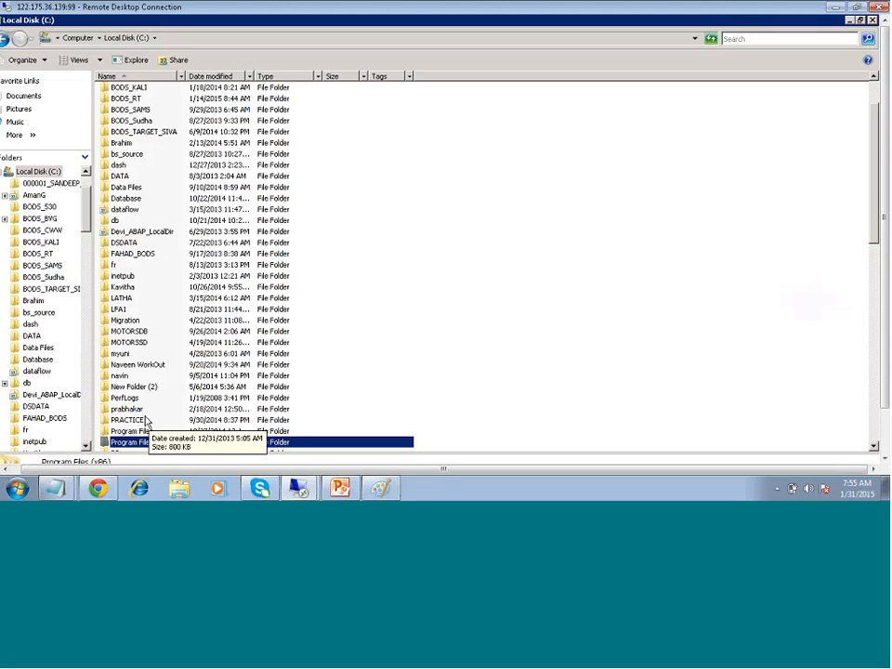
scroll(146, 423, "down", 3)
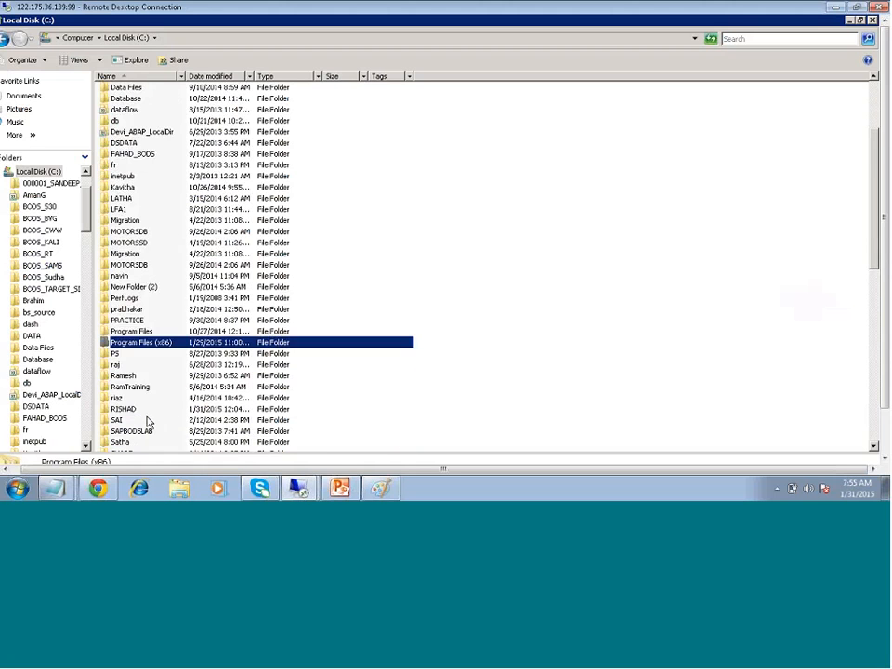
scroll(146, 423, "down", 6)
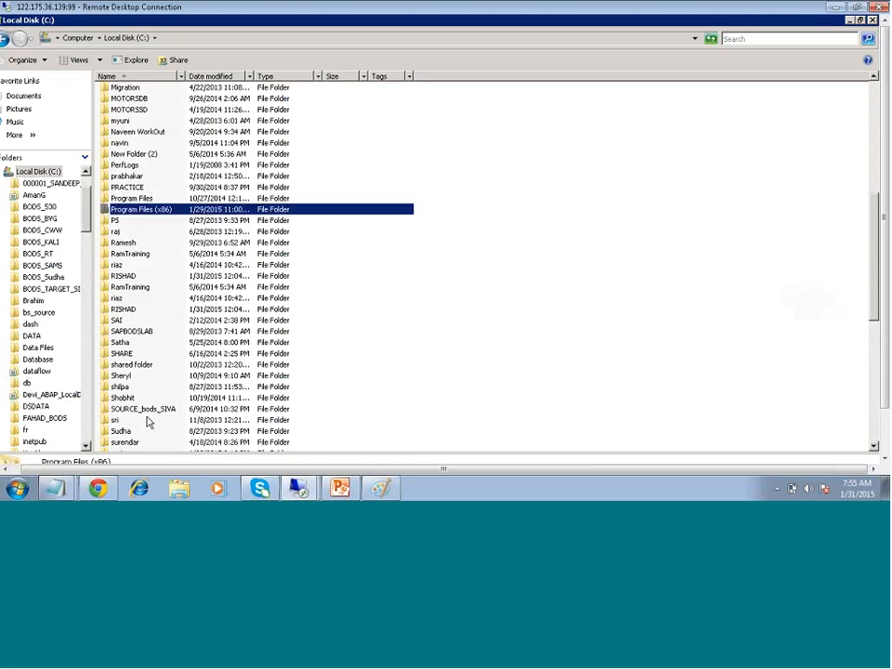
scroll(153, 423, "up", 3)
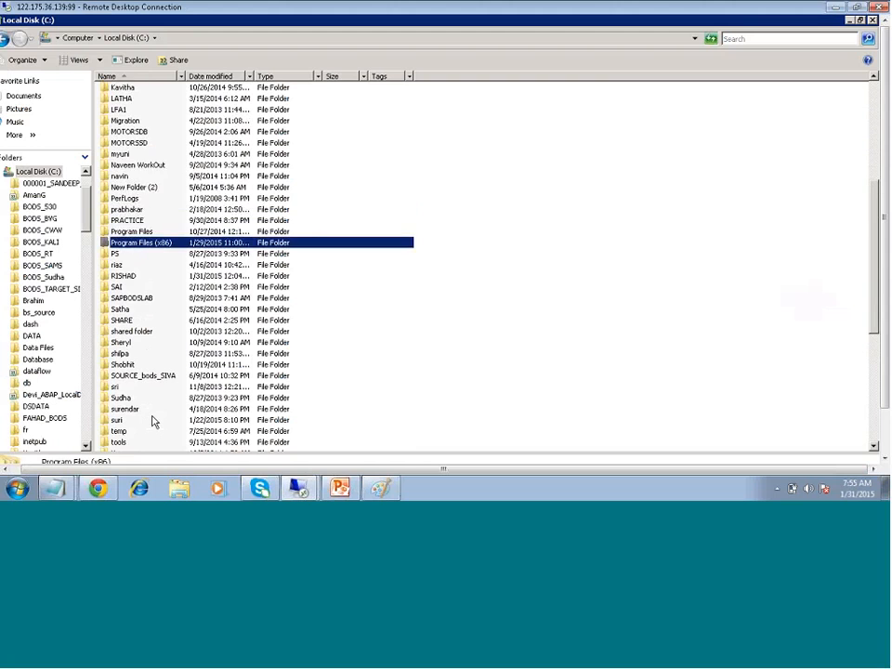
scroll(153, 423, "up", 3)
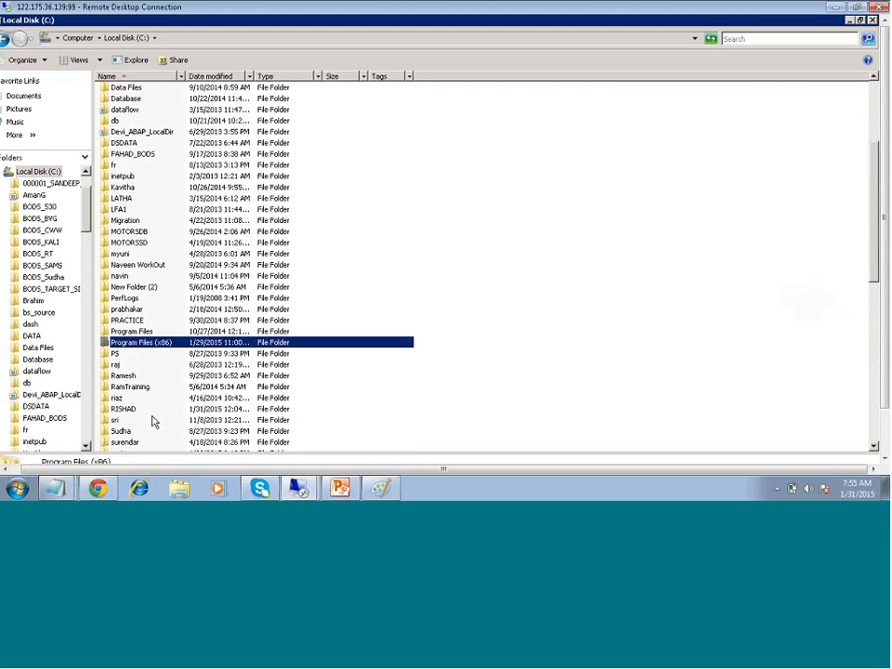
Go to C:\Program Data through the Explorer address bar
left_click(695, 38)
left_click(133, 39)
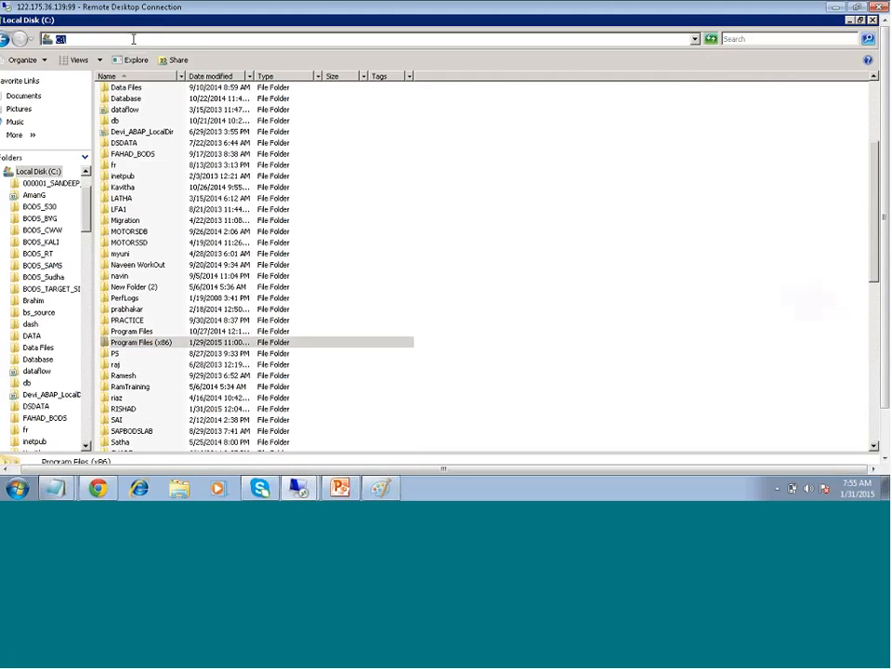
left_click(133, 38)
type("P")
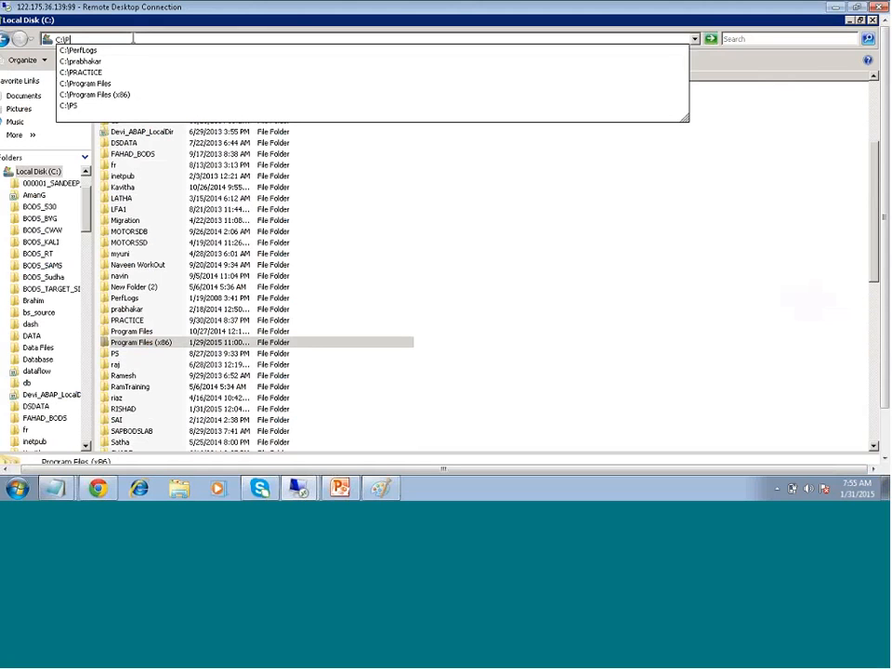
type("r")
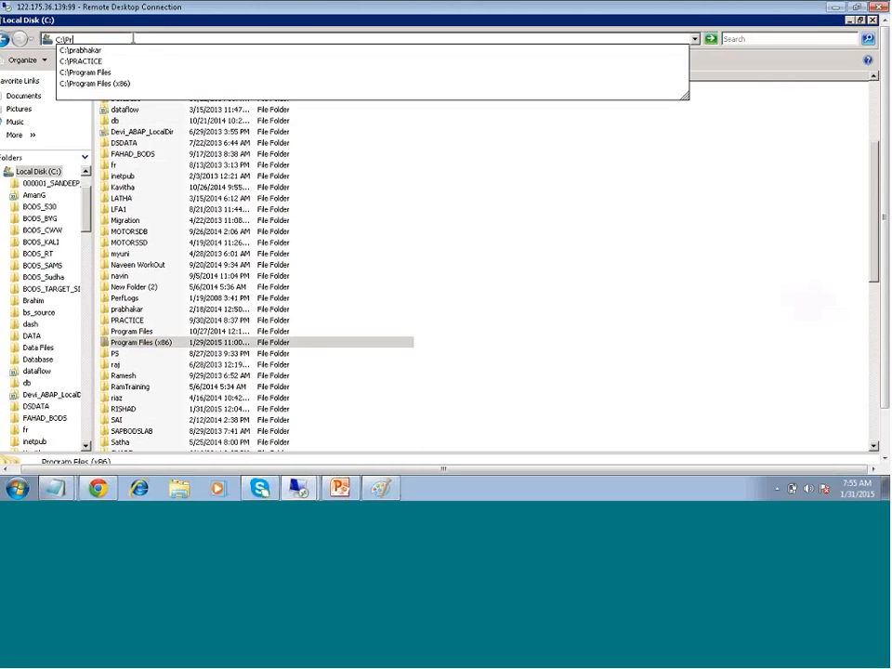
type("o")
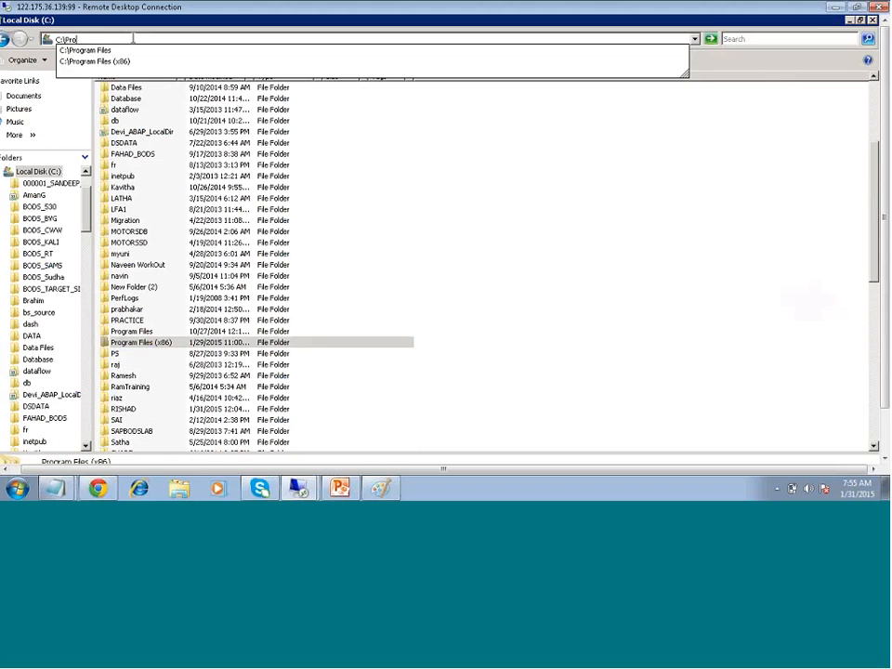
type("gram Data")
key("Return")
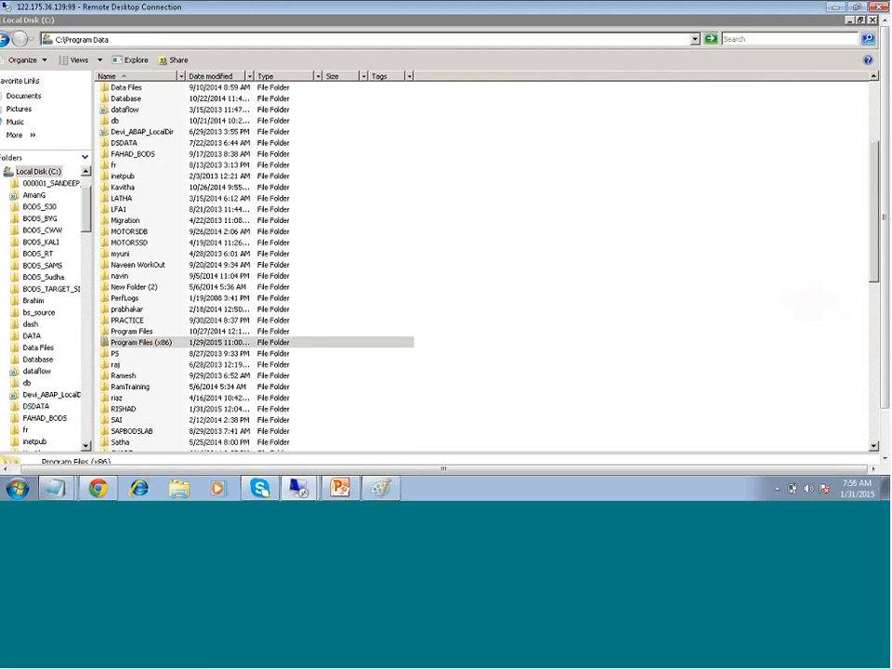
left_click(132, 38)
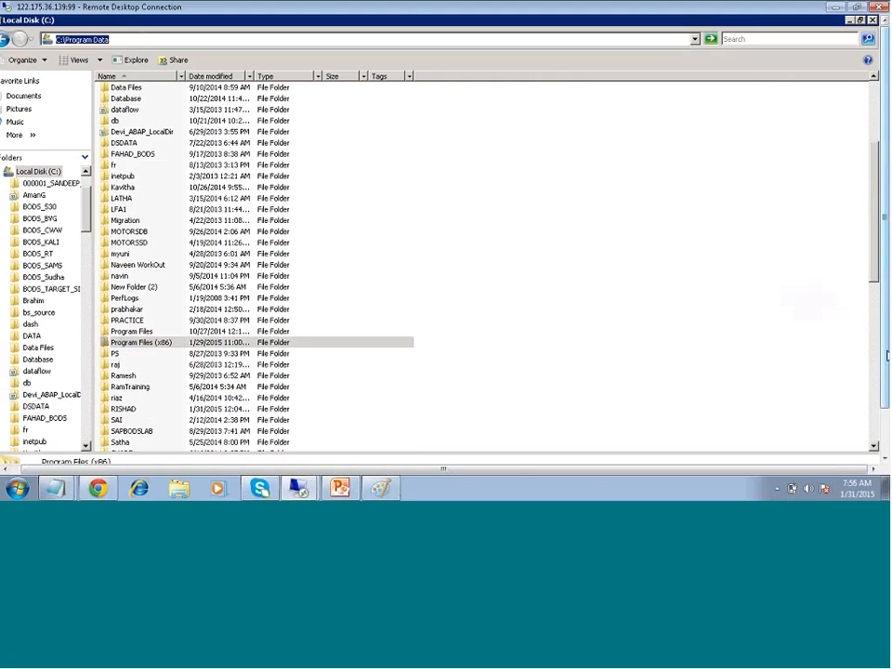
left_click_drag(884, 352, 884, 397)
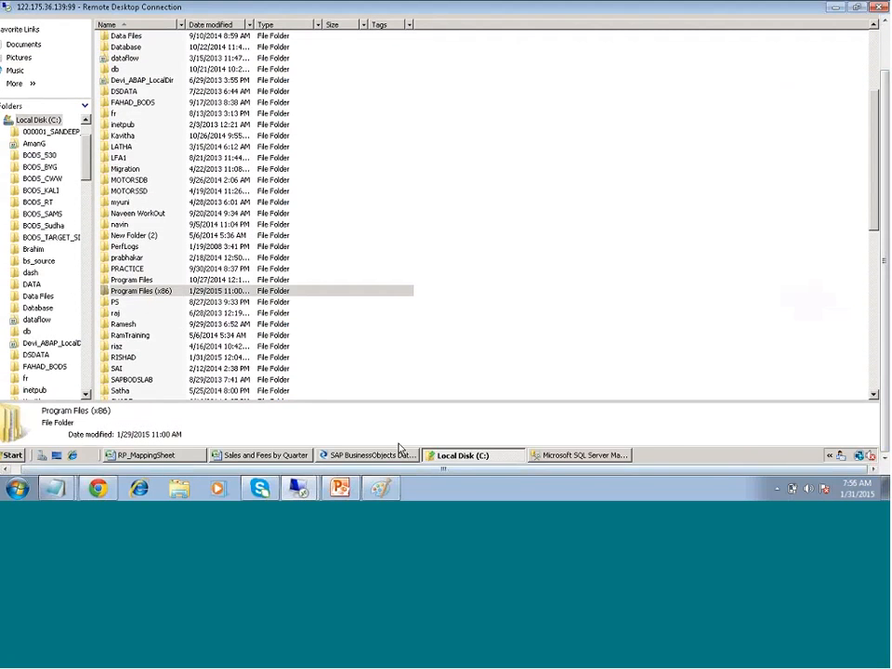
Inspect DSt_ECC's Generated ABAP directory path, then cancel the datastore editor unchanged
left_click(372, 454)
double_click(552, 356)
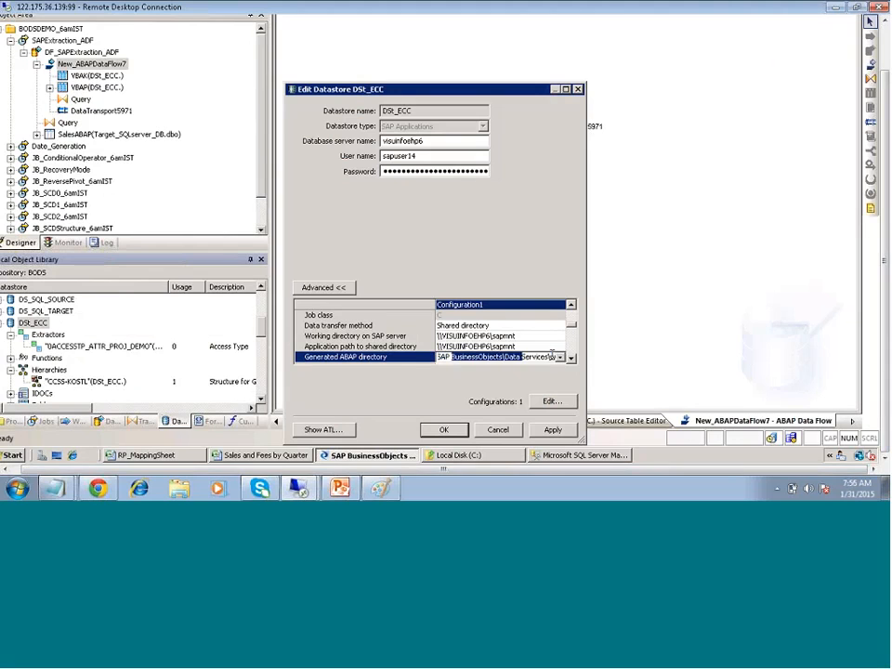
left_click(468, 357)
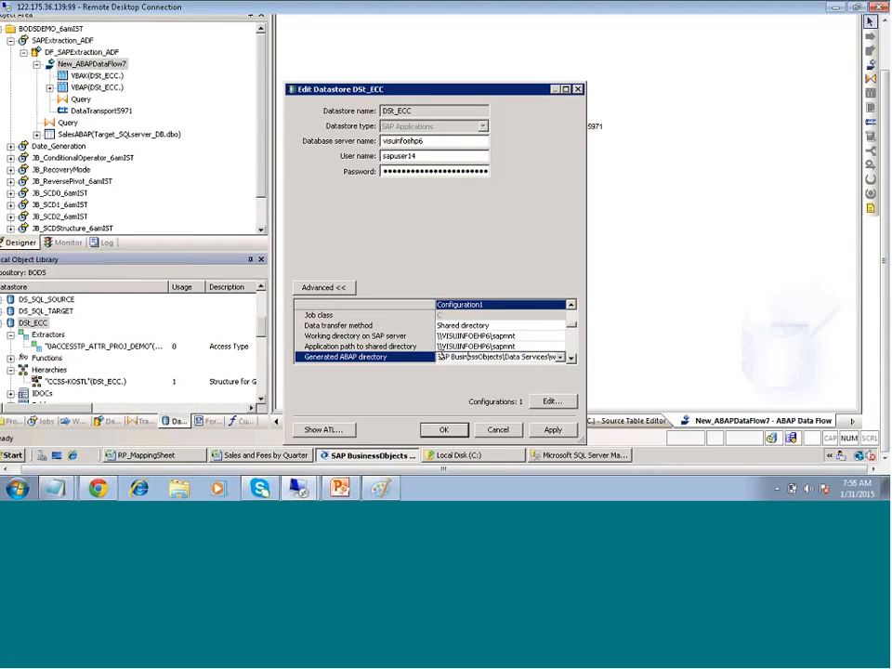
left_click_drag(441, 357, 433, 357)
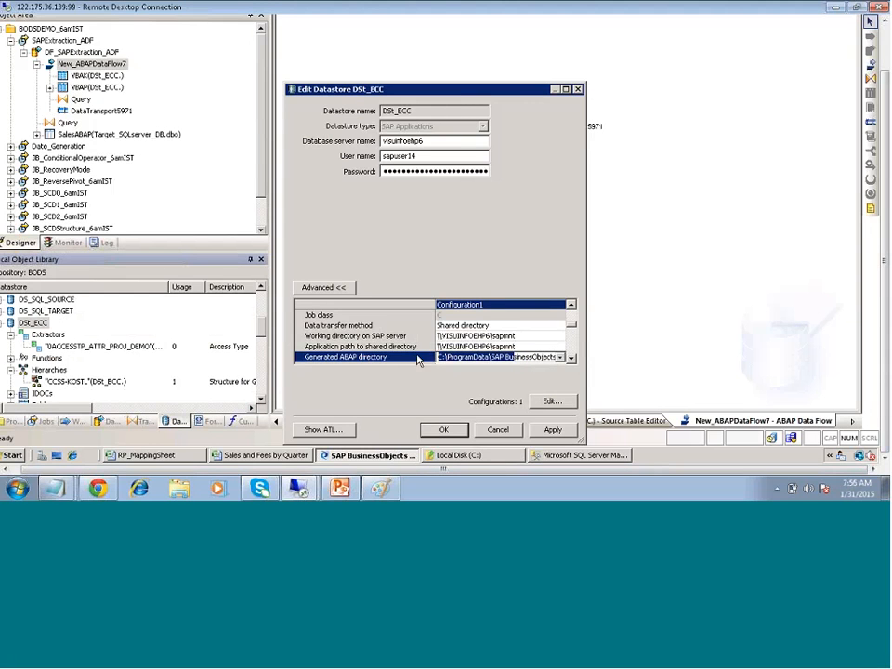
left_click(458, 357)
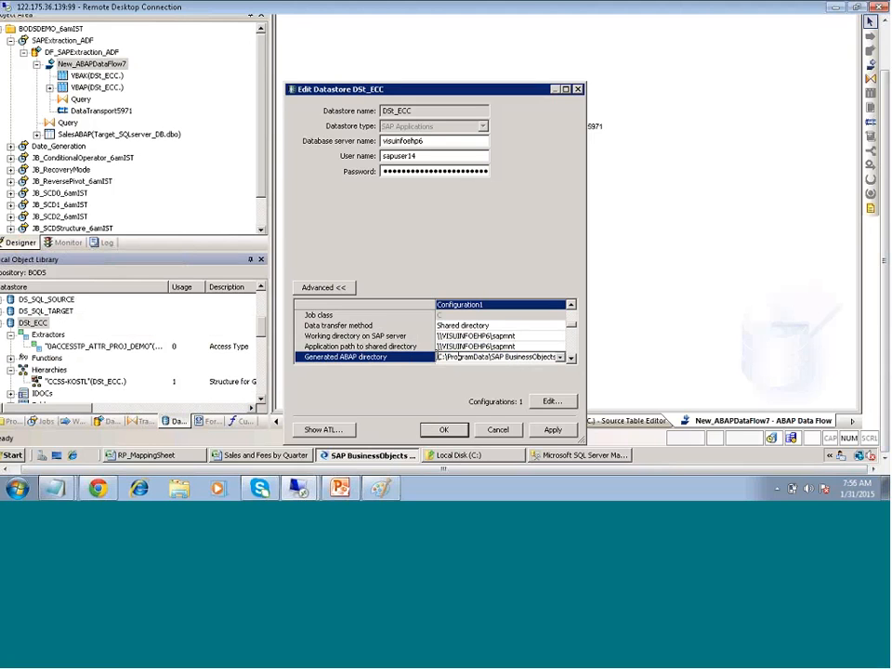
left_click_drag(458, 357, 436, 356)
key("End")
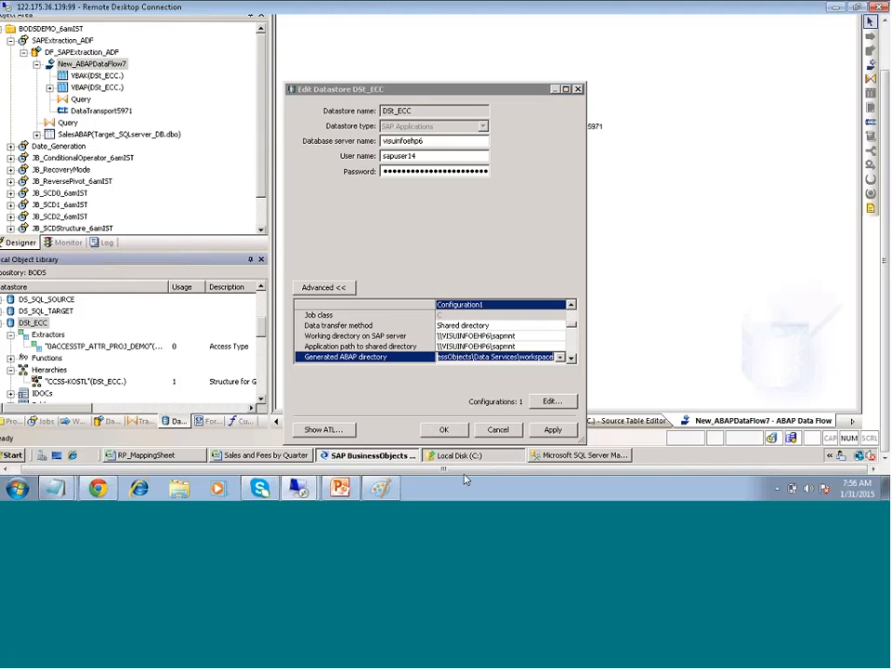
left_click(498, 429)
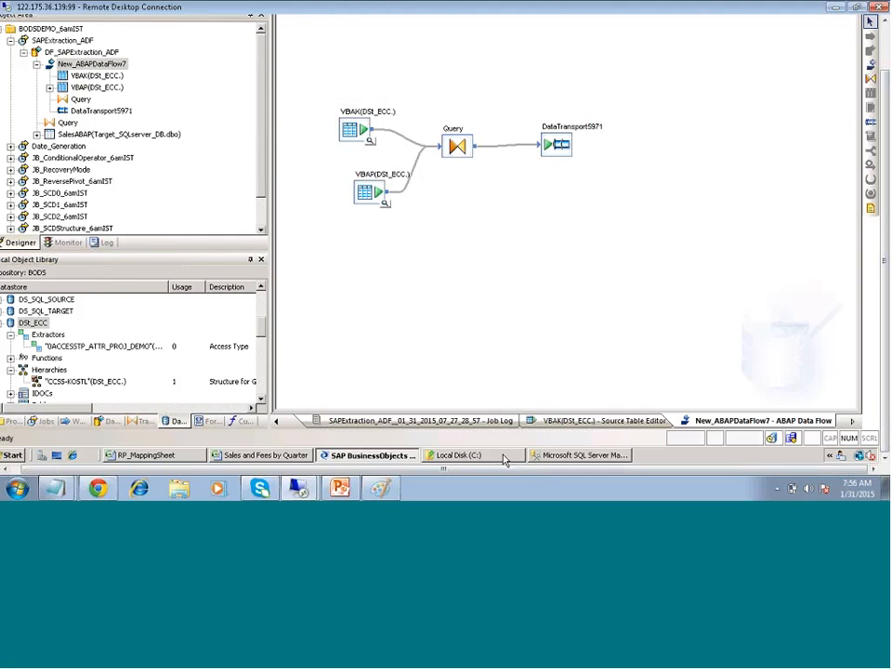
Bring the Local Disk (C:) window forward and start editing its folder path
left_click(478, 456)
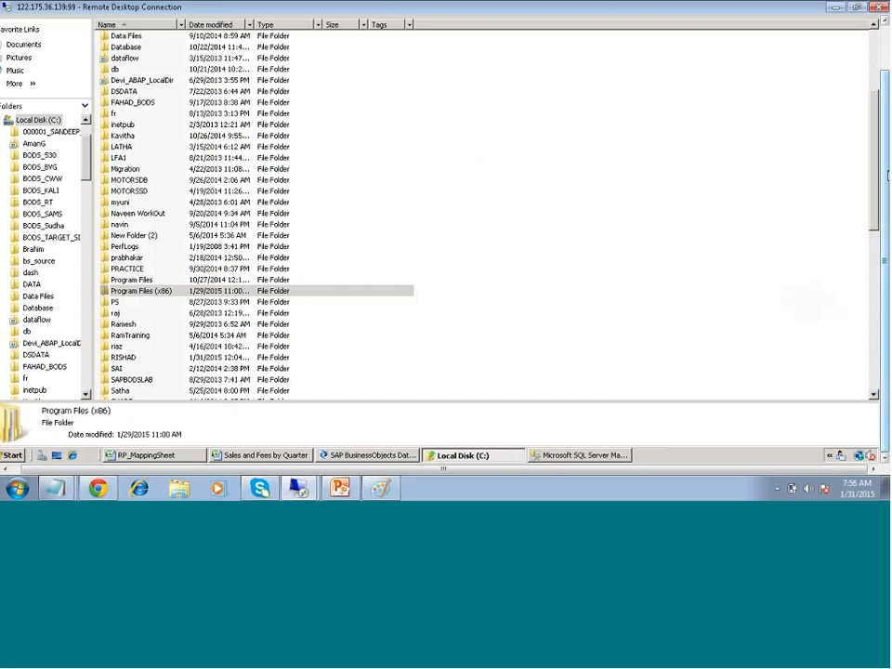
left_click_drag(887, 176, 888, 126)
left_click(124, 44)
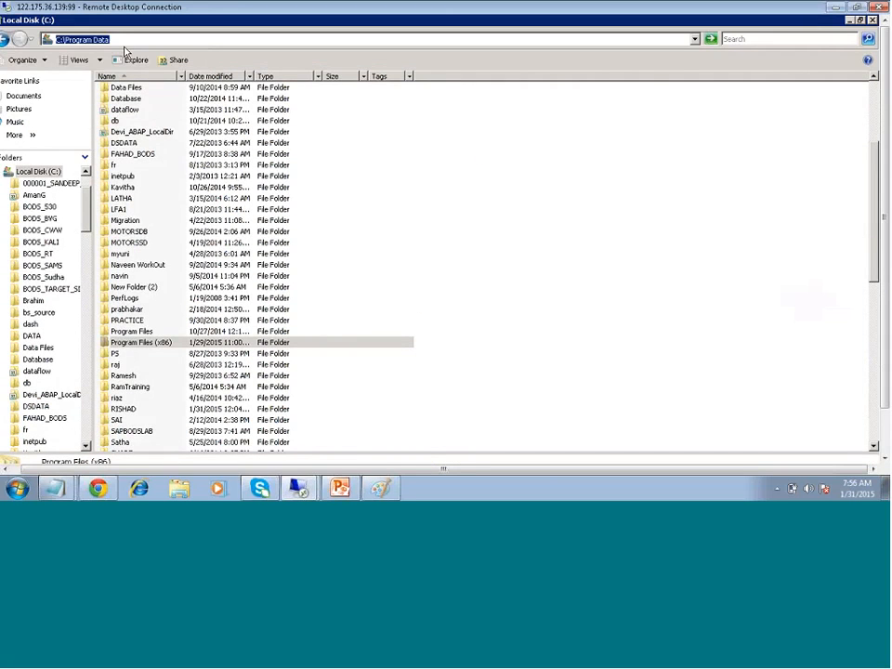
left_click(112, 40)
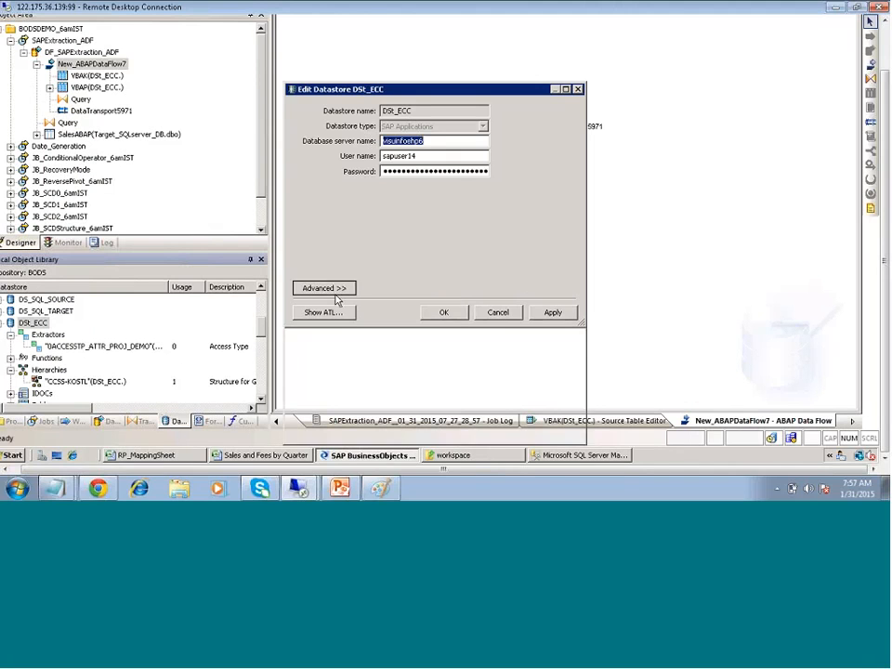
Review DSt_ECC's advanced directory settings, then cancel the datastore editor
left_click(325, 288)
left_click(571, 359)
left_click(571, 359)
left_click(570, 359)
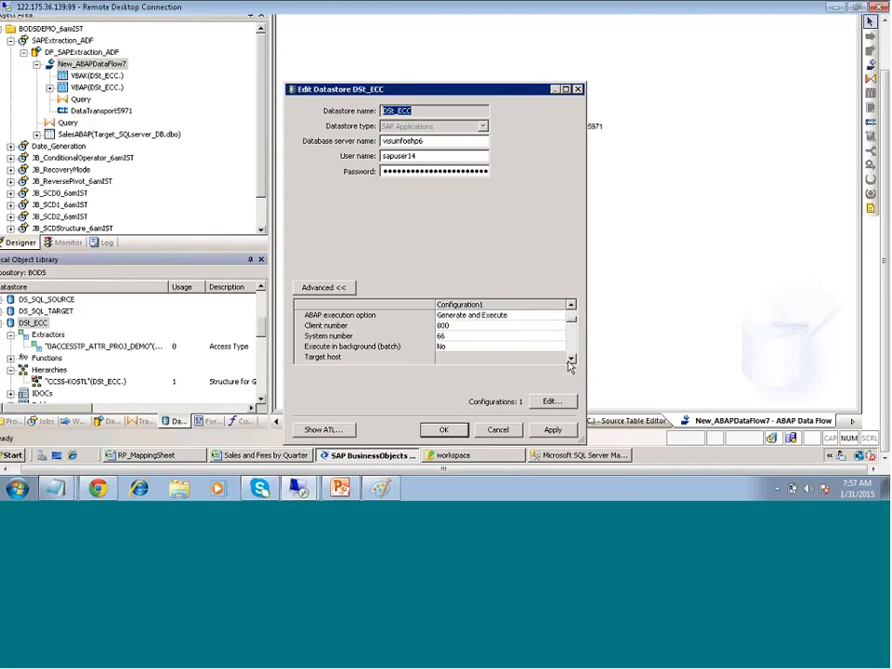
left_click(571, 359)
left_click(571, 358)
left_click(570, 359)
left_click(570, 359)
left_click(570, 359)
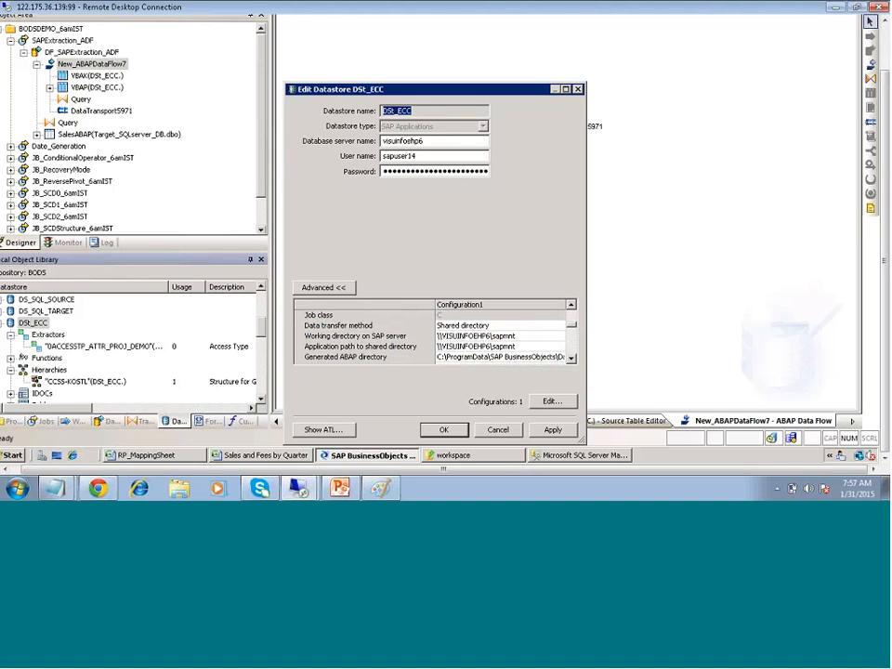
left_click(495, 431)
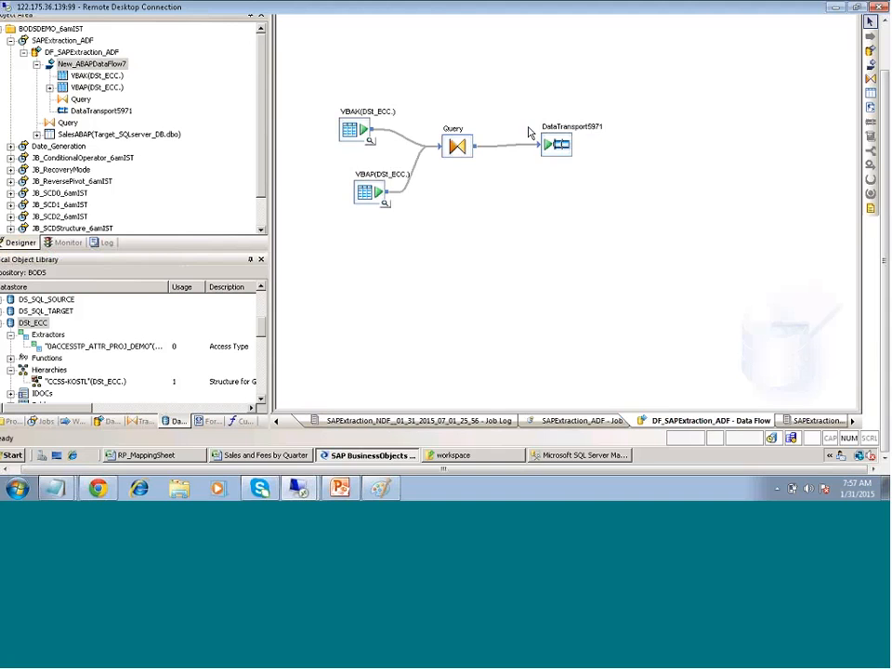
Confirm in New_ABAPDataFlow7's Options that the generated ABAP file name is ABAPFile
right_click(383, 131)
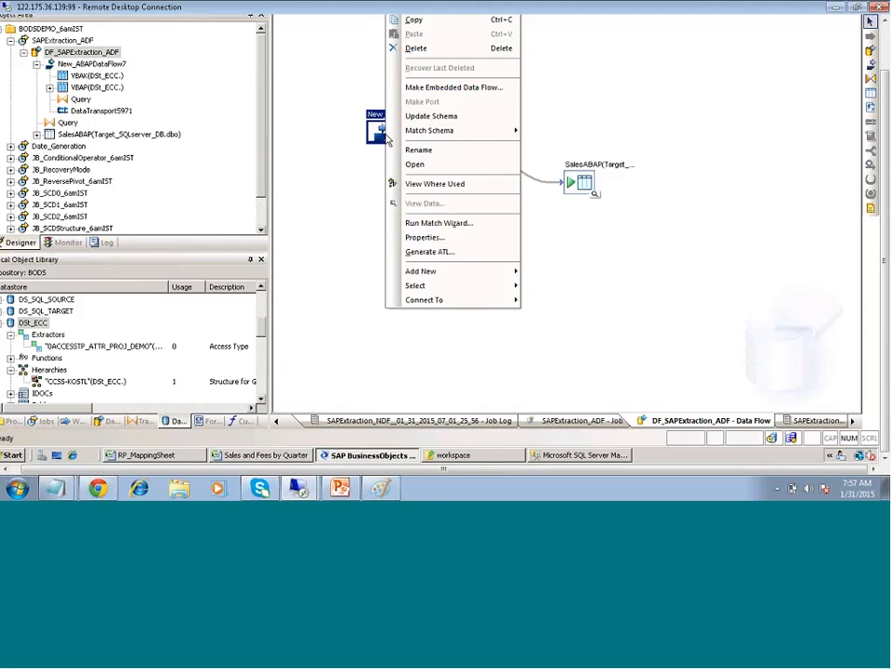
left_click(427, 237)
left_click(288, 87)
left_click(402, 125)
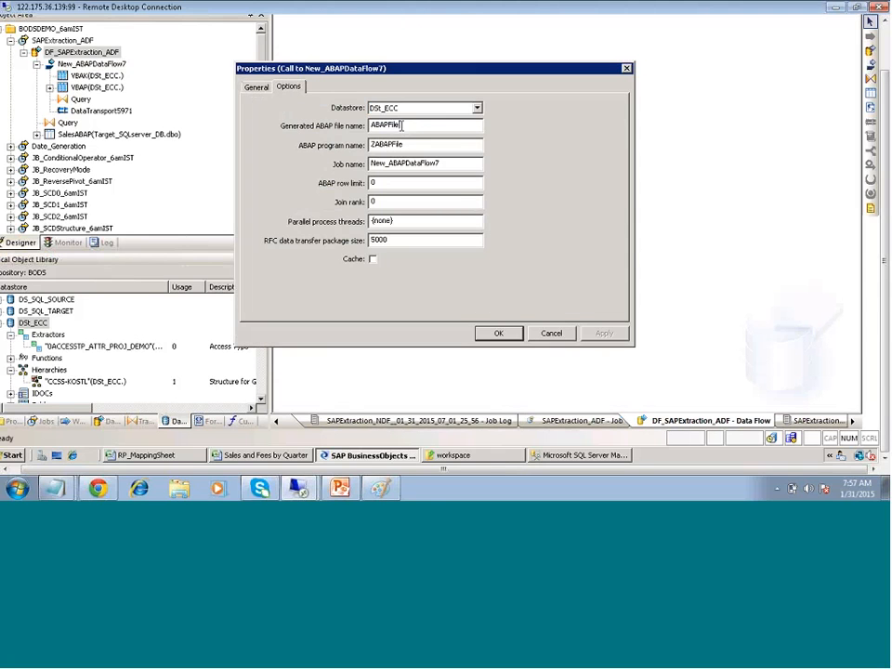
double_click(403, 126)
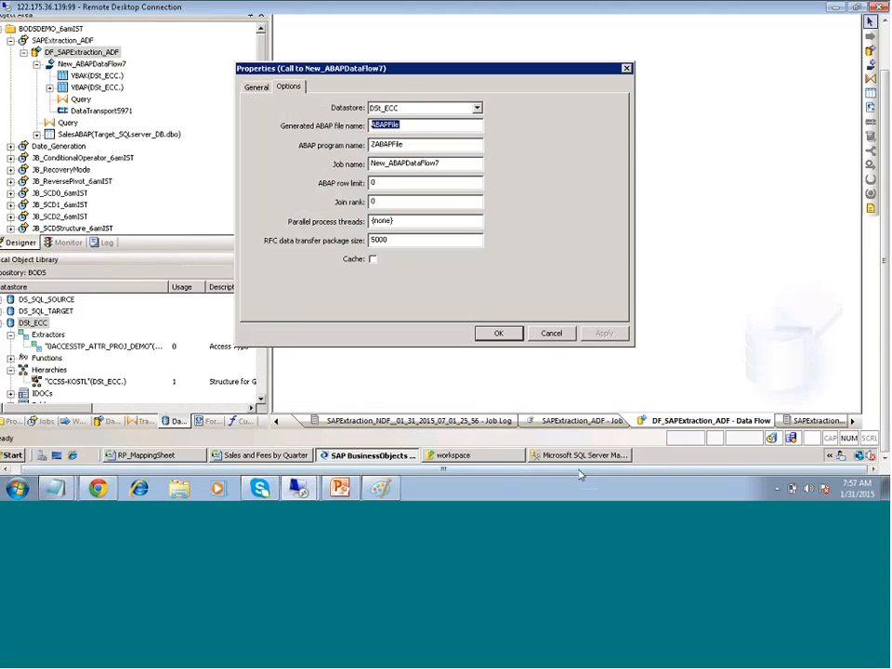
left_click(457, 456)
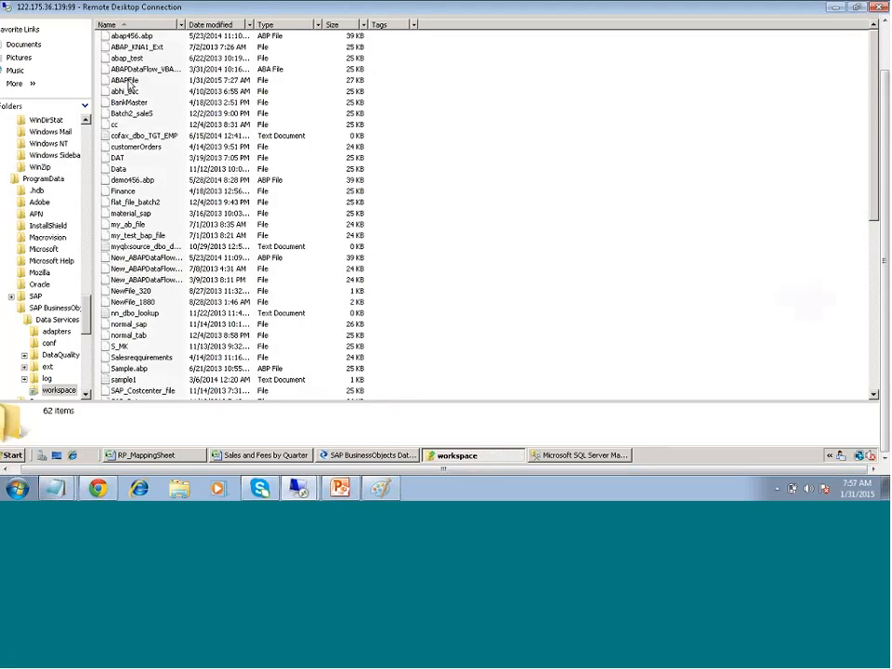
Open ABAPFile from the workspace folder with Notepad
left_click(128, 82)
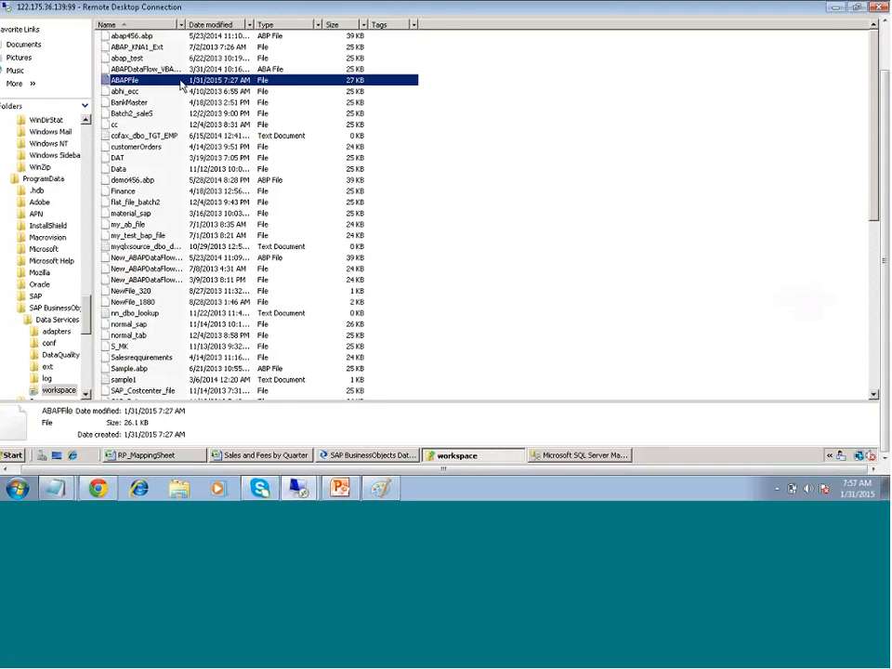
right_click(182, 86)
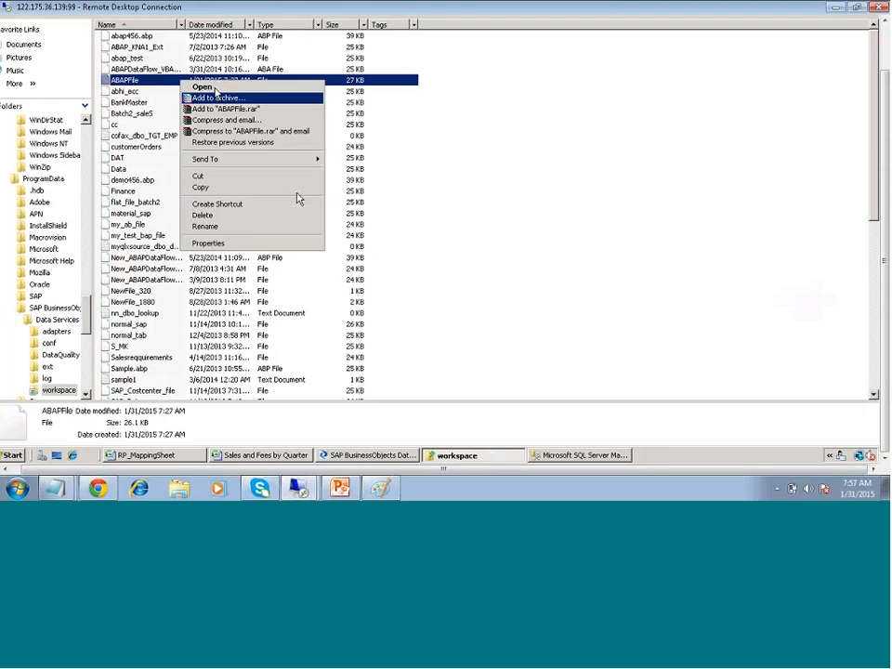
left_click(216, 96)
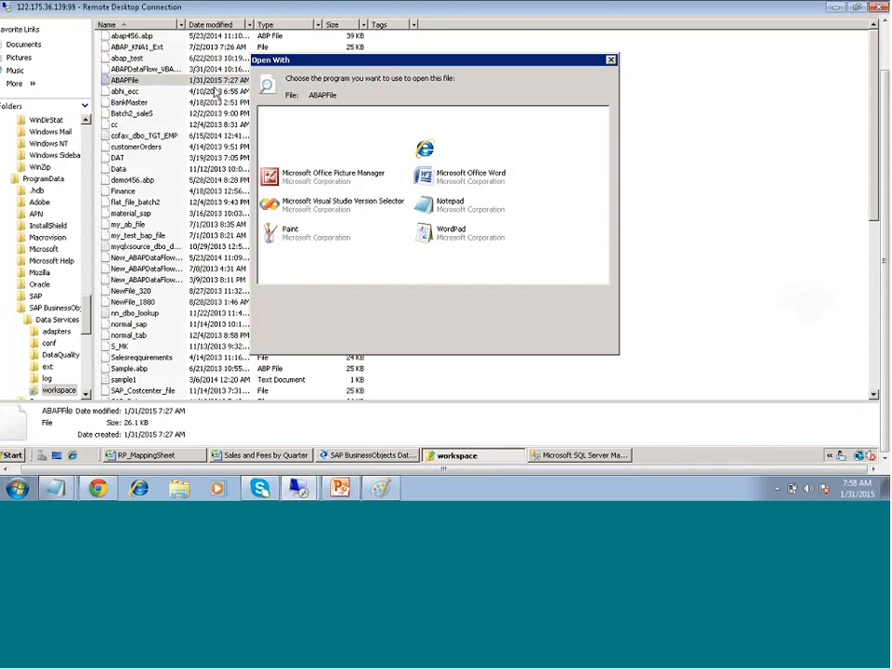
left_click(453, 202)
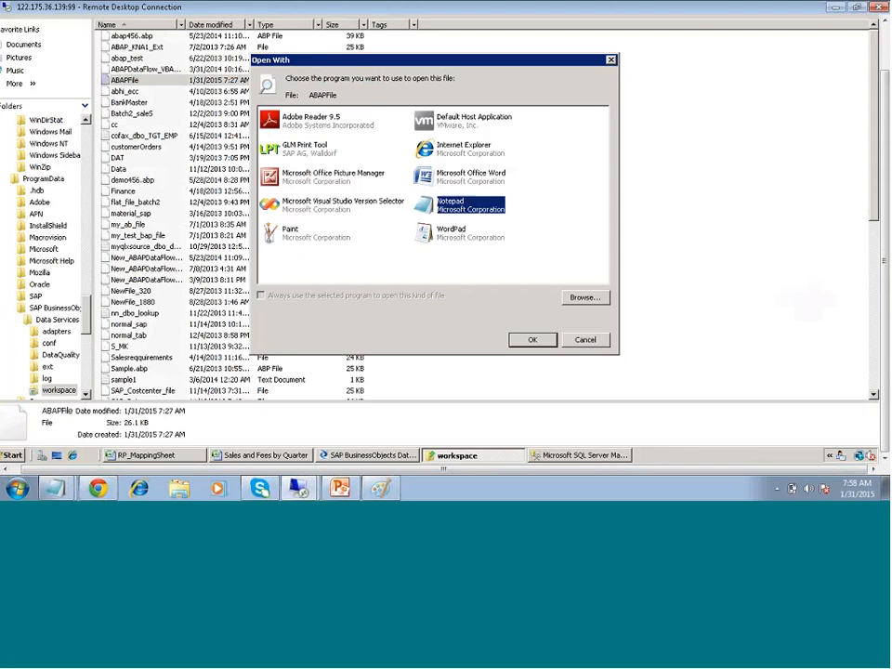
left_click(528, 341)
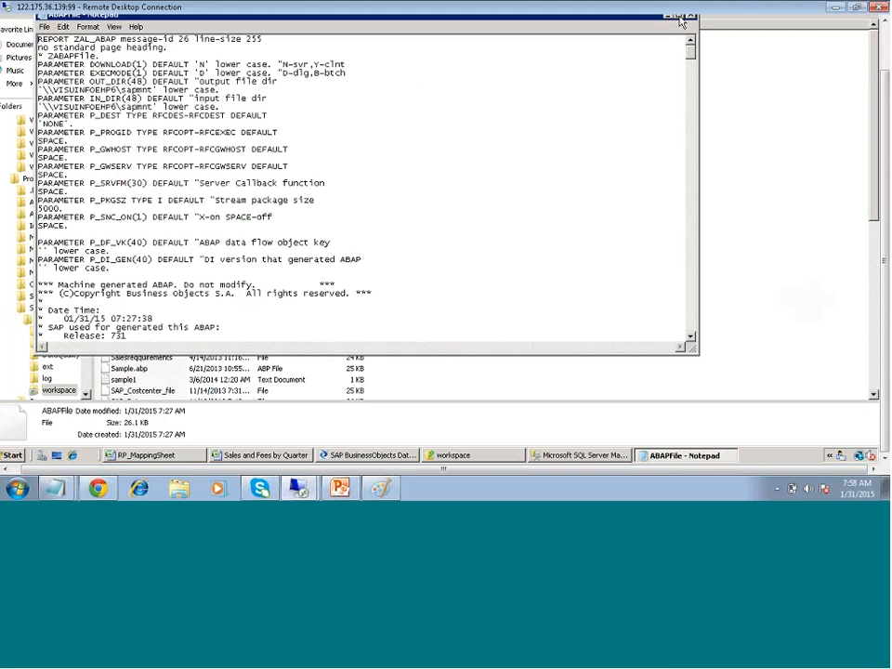
Maximize Notepad and highlight the ZABAPFILE program name and generated file path in the header
left_click(681, 19)
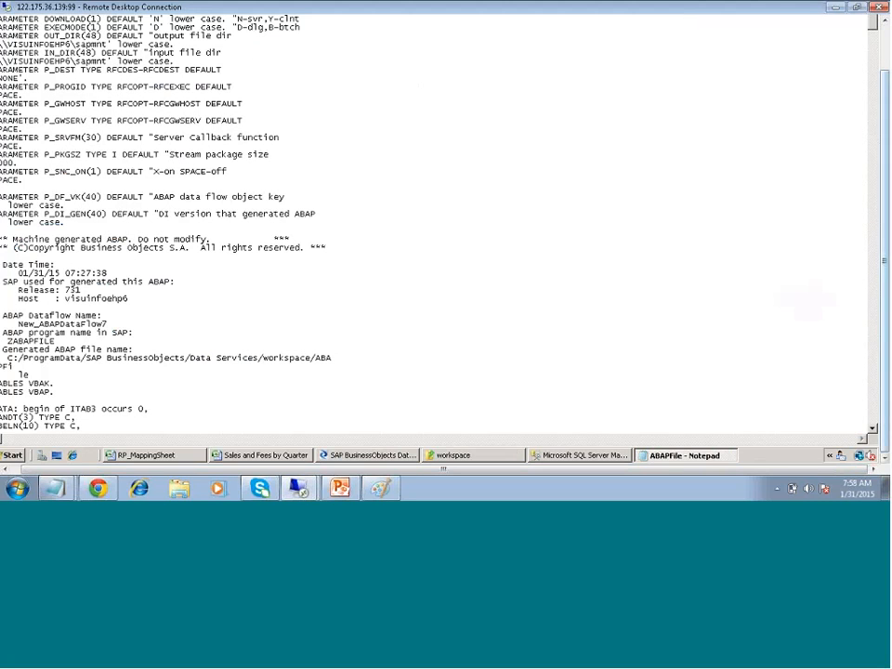
left_click(883, 26)
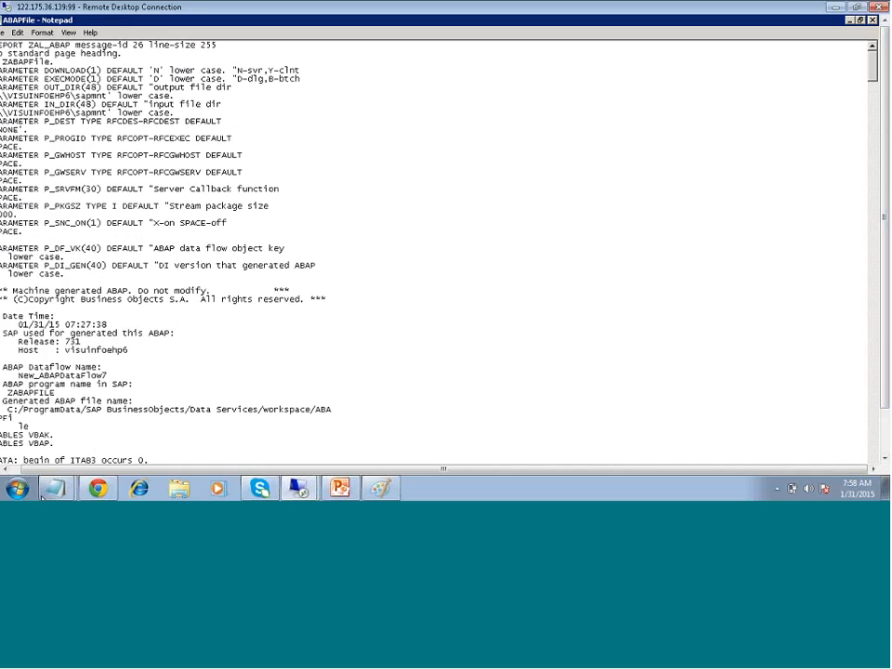
scroll(122, 343, "down", 6)
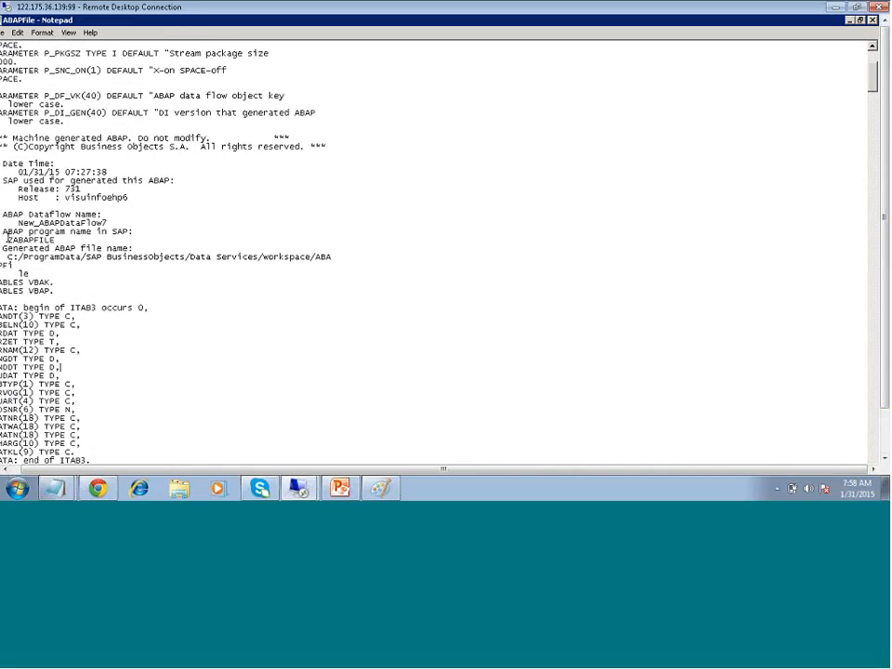
double_click(28, 240)
left_click_drag(8, 248, 138, 248)
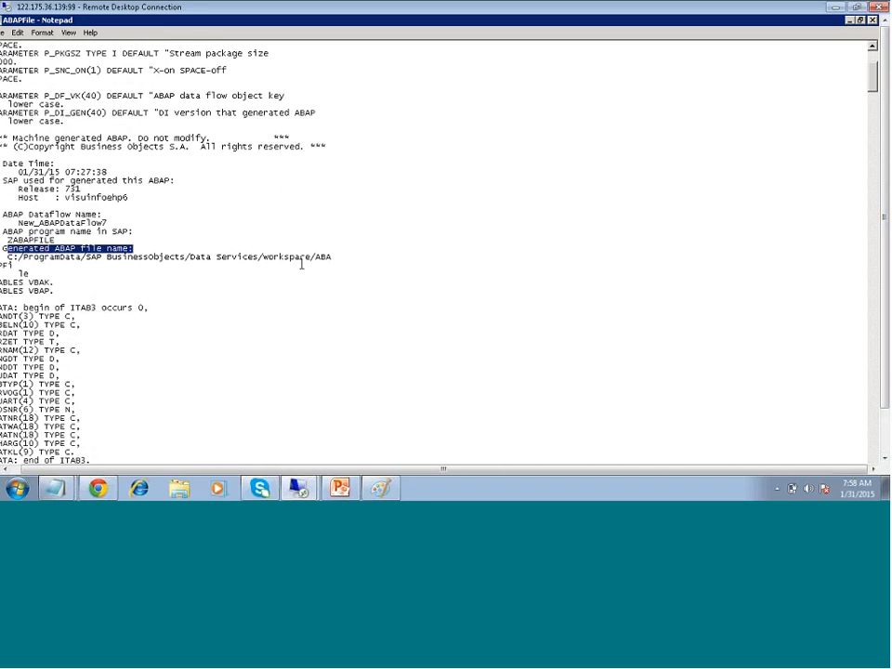
left_click(301, 264)
double_click(317, 256)
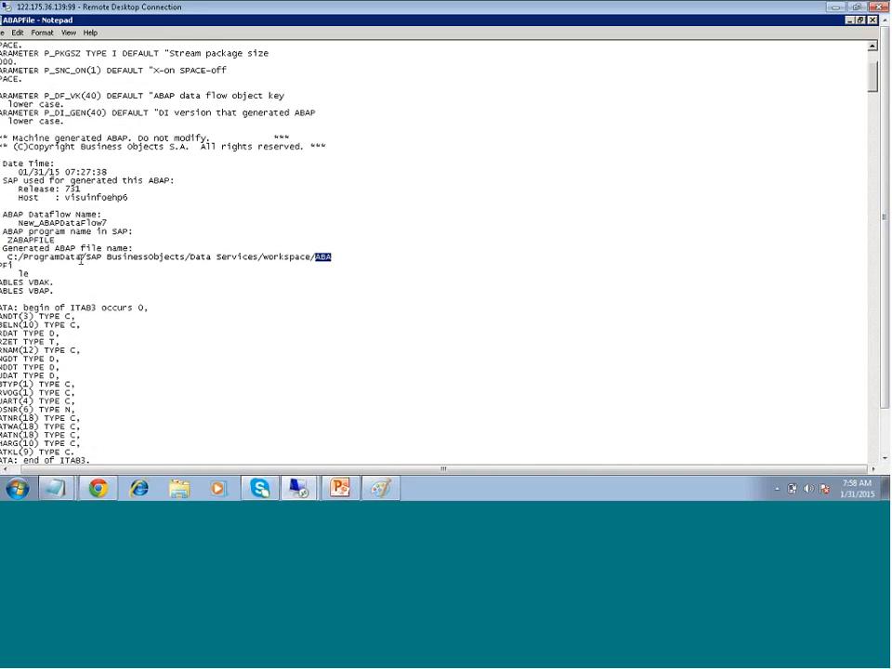
scroll(60, 278, "down", 1)
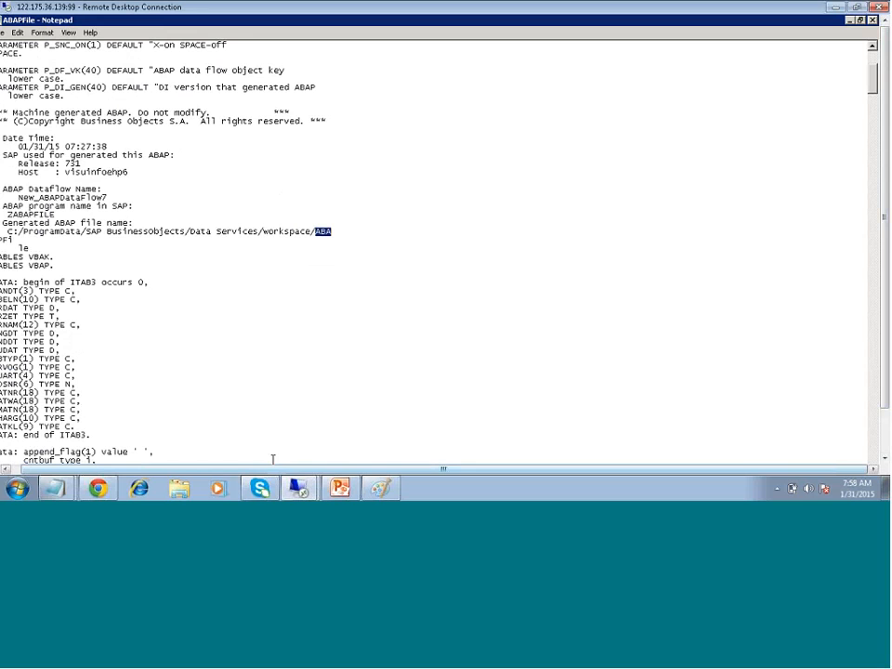
Scroll down and highlight the VBAK and VBAP field declarations
left_click(220, 469)
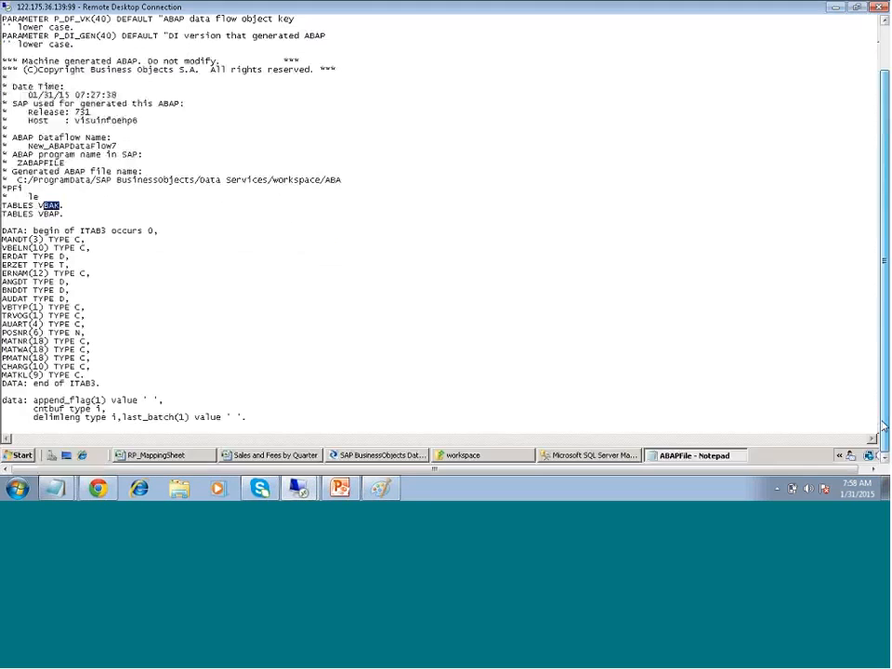
scroll(166, 330, "down", 11)
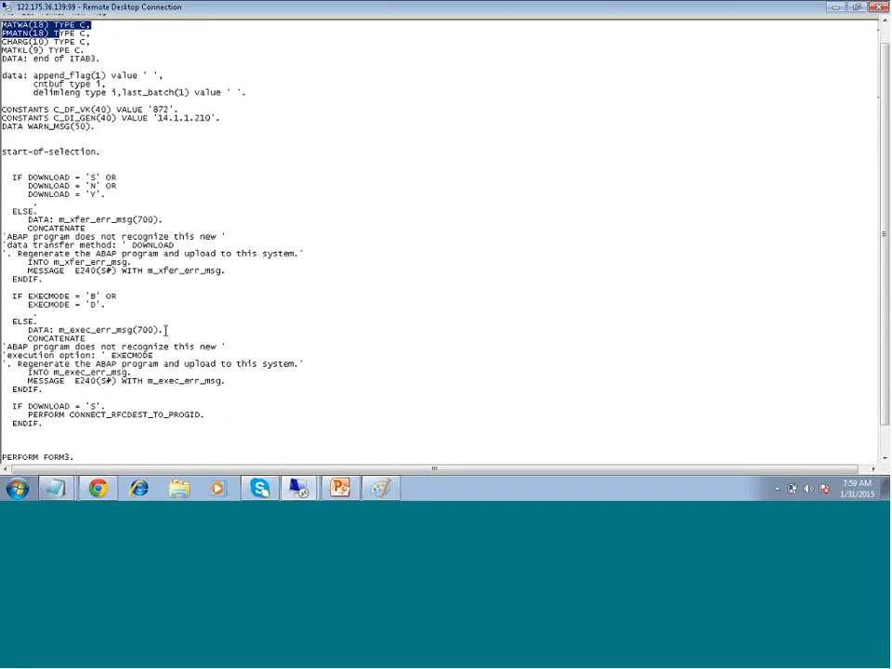
scroll(166, 331, "down", 10)
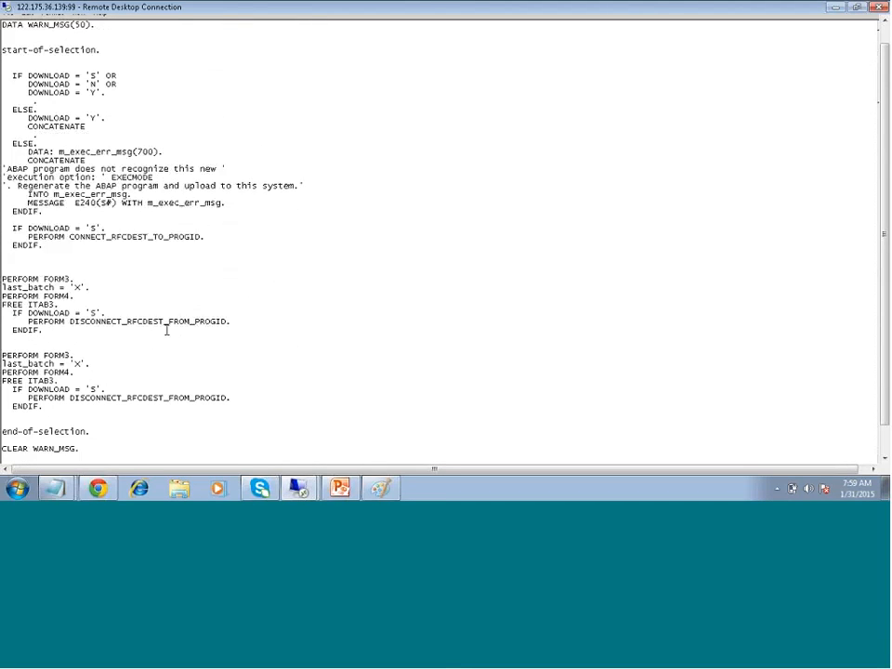
scroll(166, 330, "down", 13)
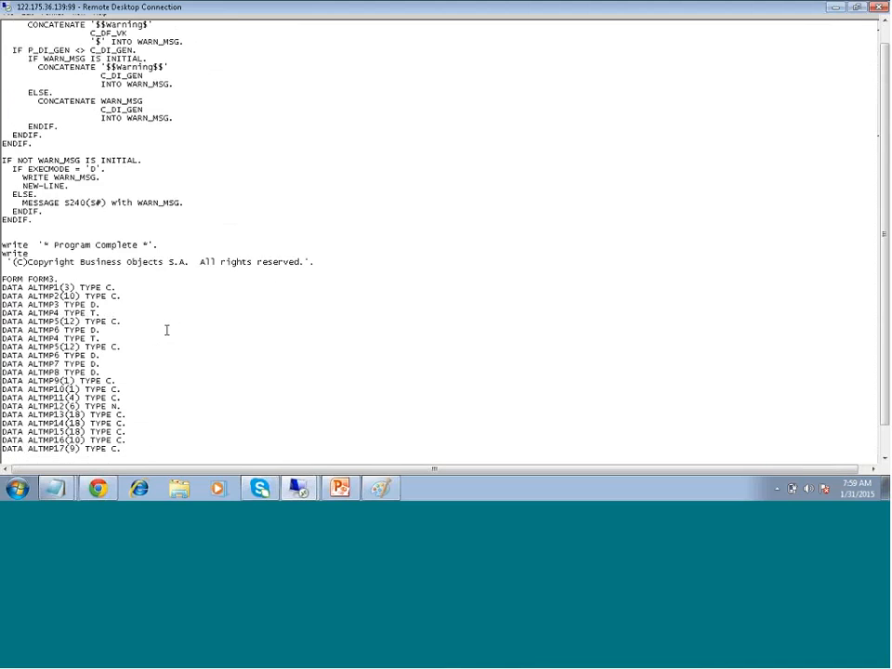
scroll(166, 330, "down", 1)
scroll(167, 329, "down", 9)
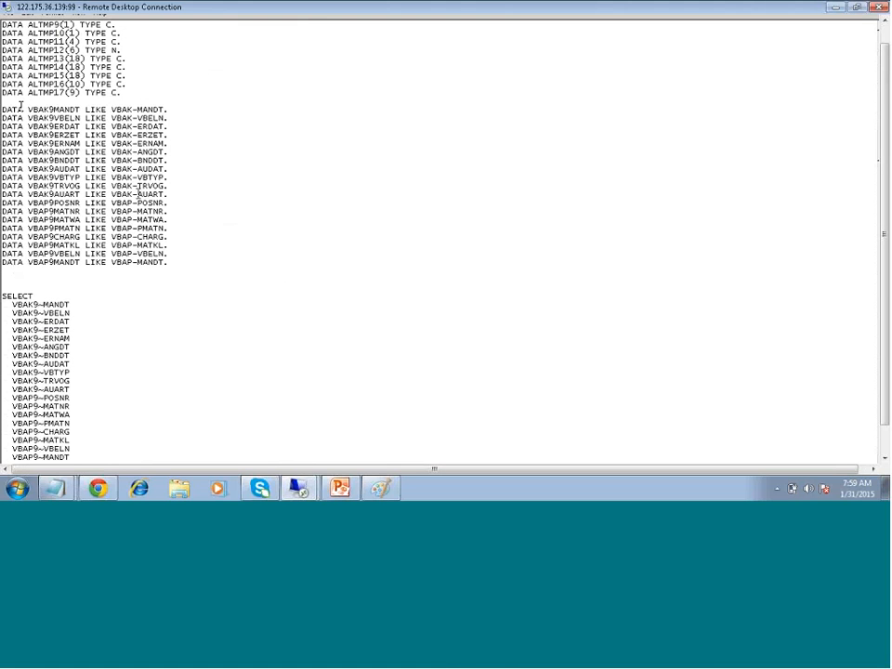
left_click_drag(42, 109, 165, 267)
Highlight the VBAP/VBAK join's SELECT field list and scroll down to FORM4
scroll(247, 279, "down", 9)
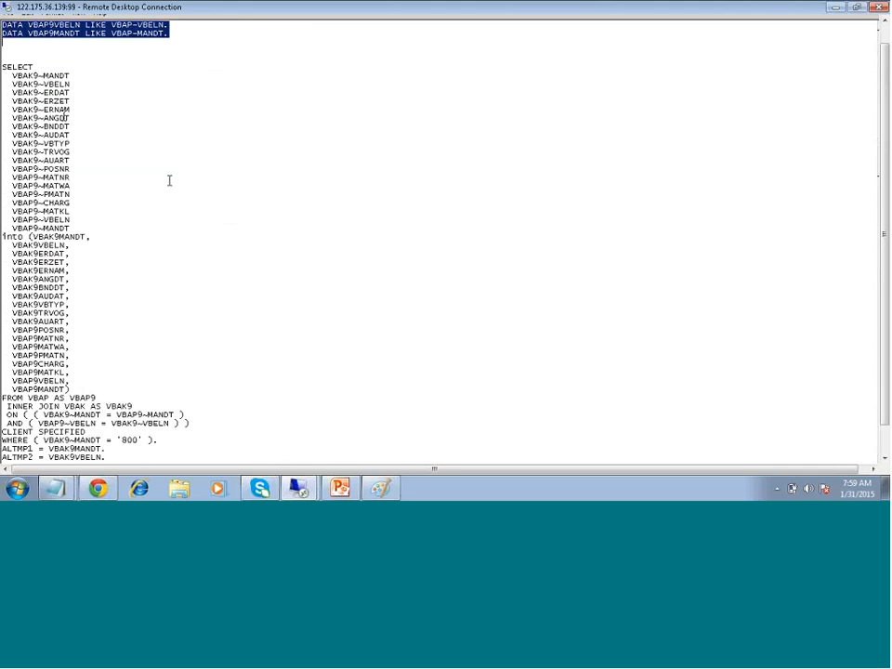
left_click_drag(8, 66, 71, 304)
scroll(319, 245, "down", 4)
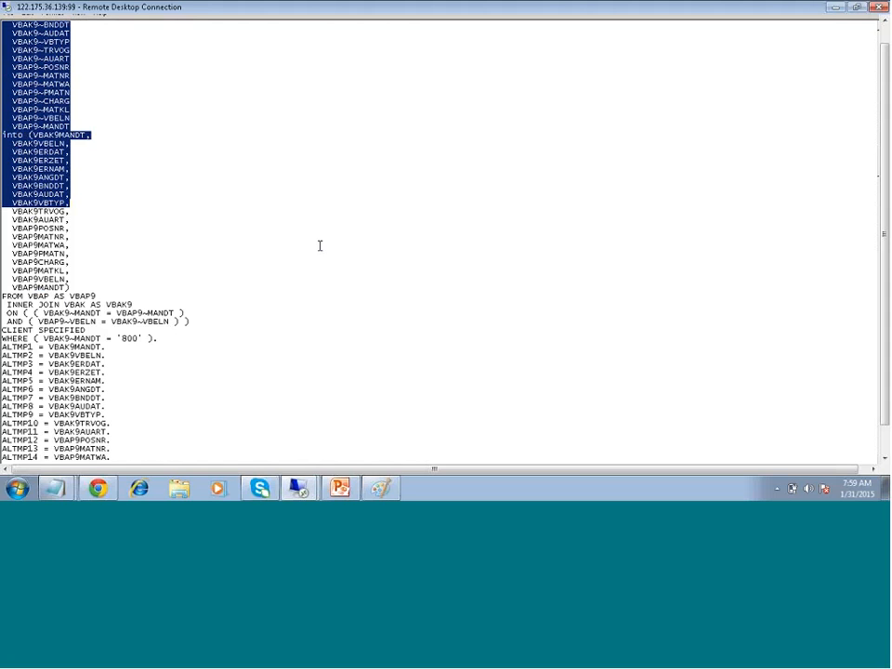
scroll(320, 245, "down", 9)
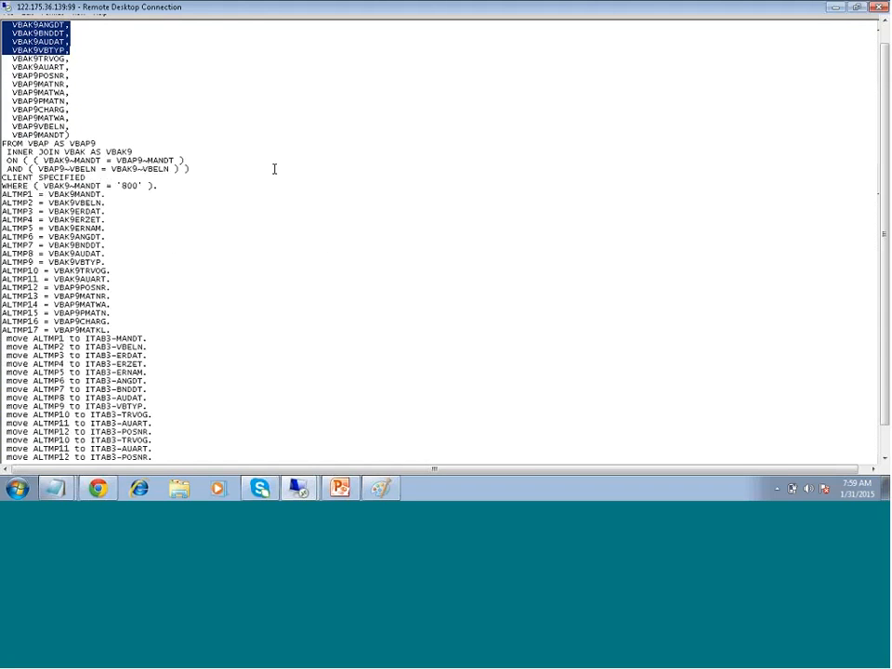
scroll(274, 169, "down", 20)
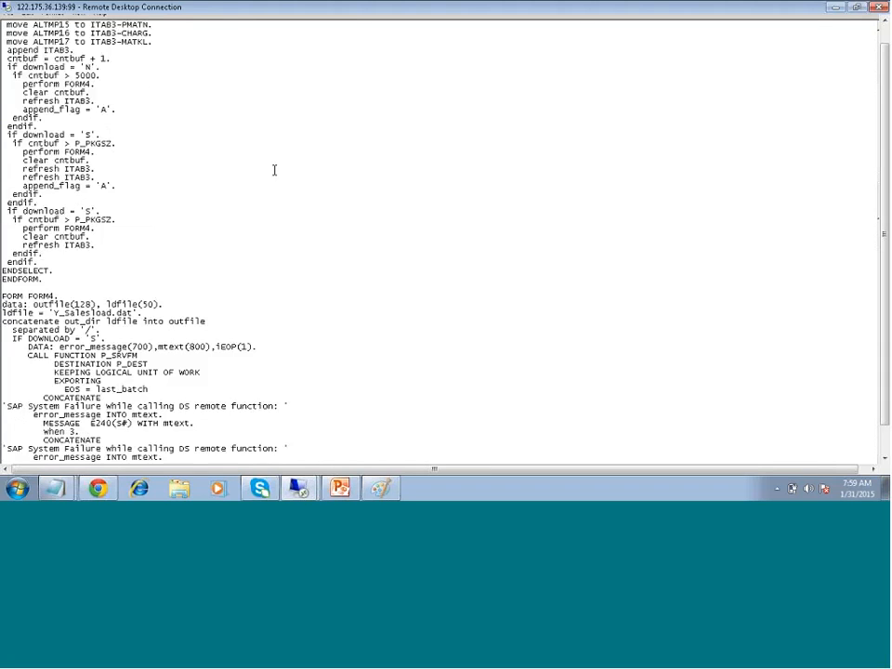
Scroll down through the generated ABAPFile program toward the end of the file
scroll(274, 168, "down", 5)
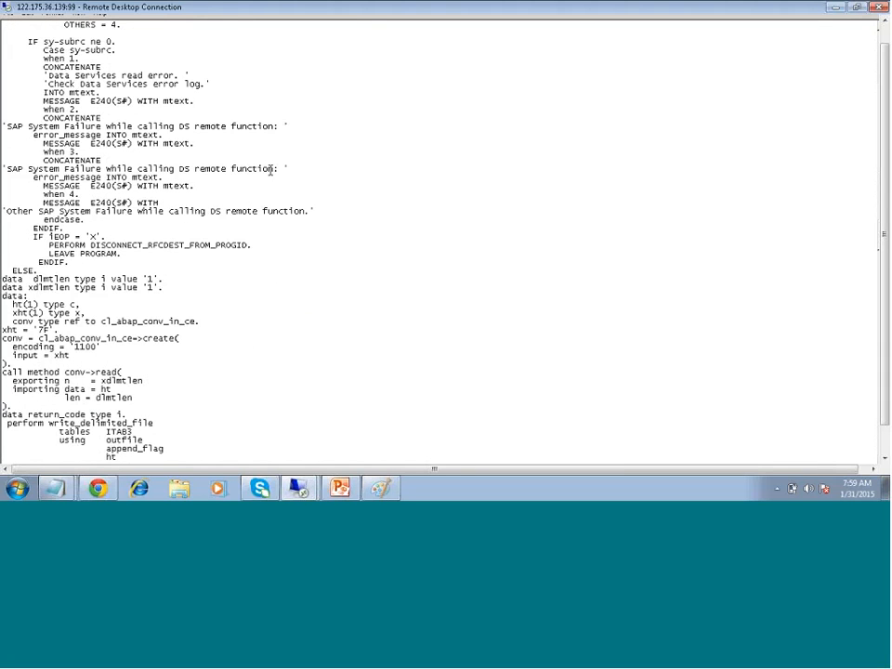
scroll(388, 227, "up", 1)
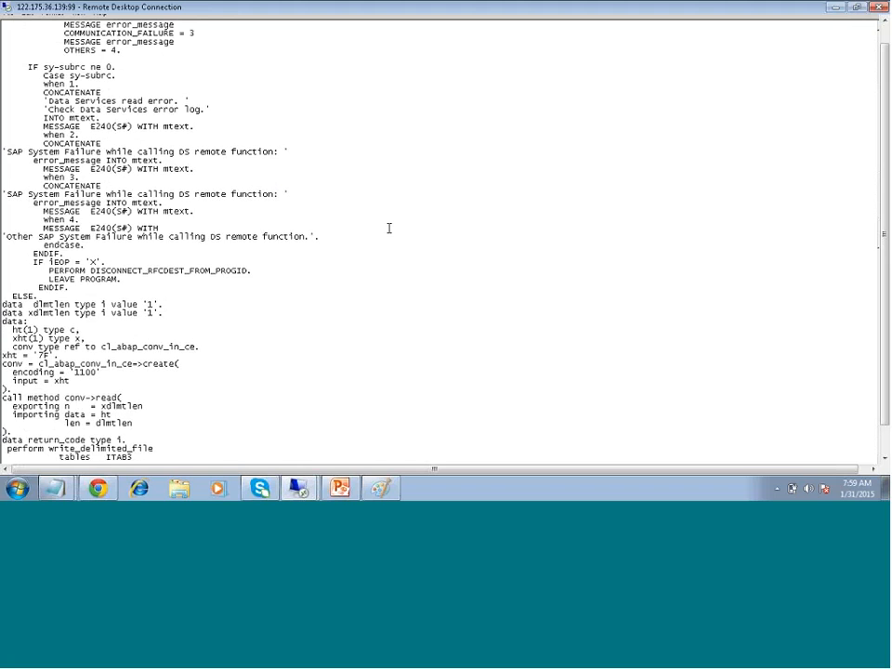
scroll(388, 227, "down", 1)
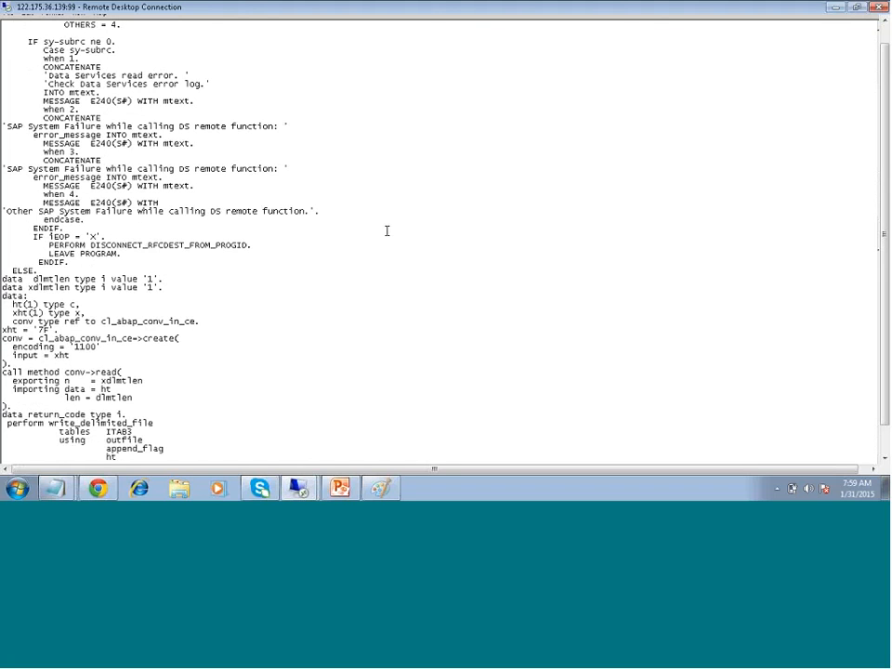
scroll(386, 231, "down", 3)
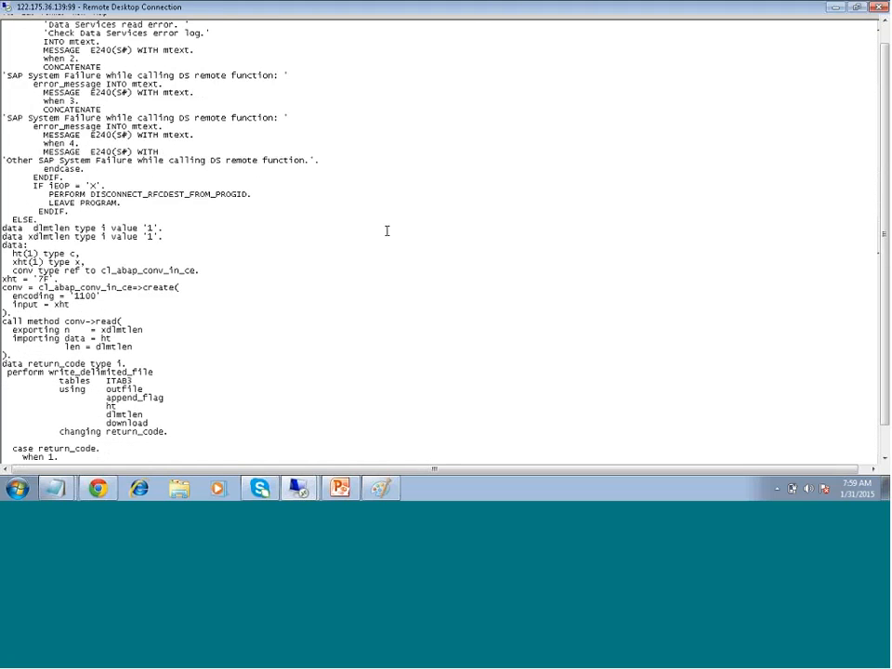
scroll(386, 231, "down", 4)
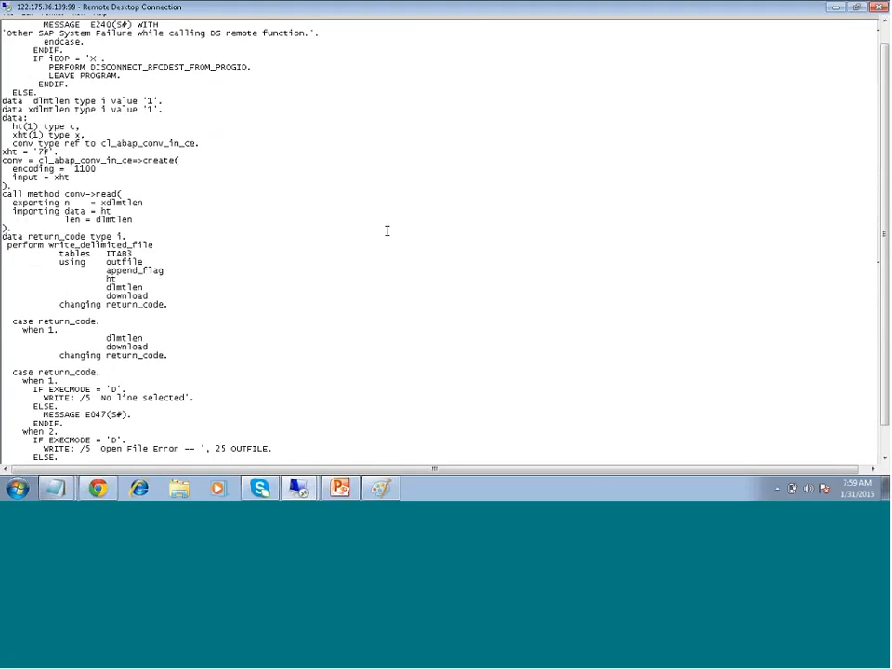
scroll(386, 230, "down", 8)
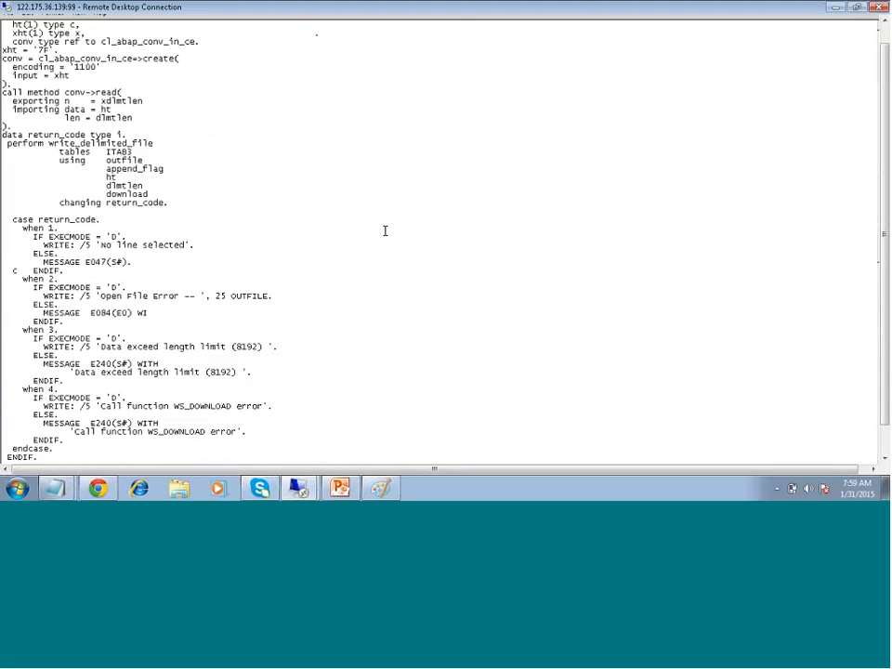
scroll(385, 231, "down", 6)
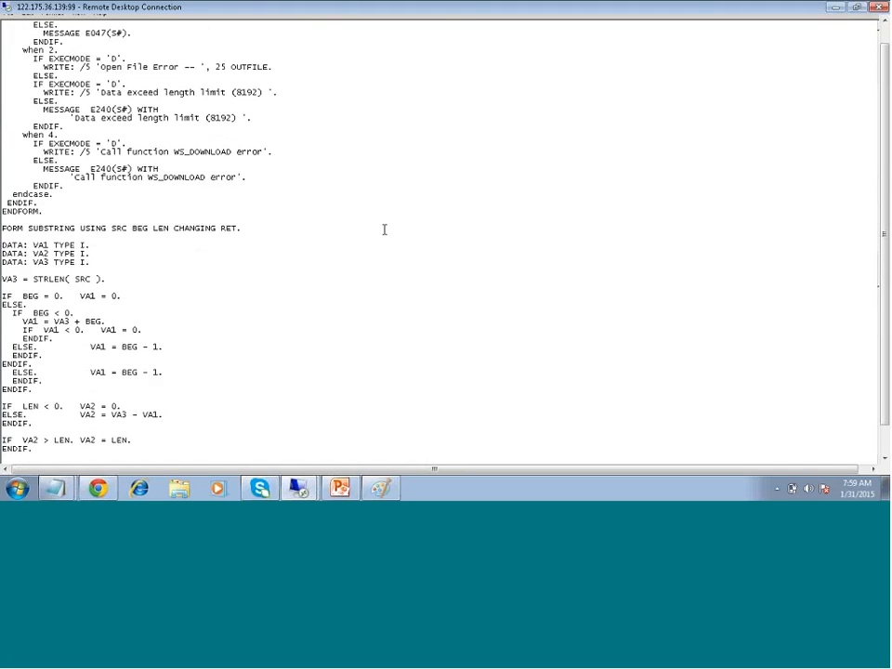
scroll(384, 229, "down", 11)
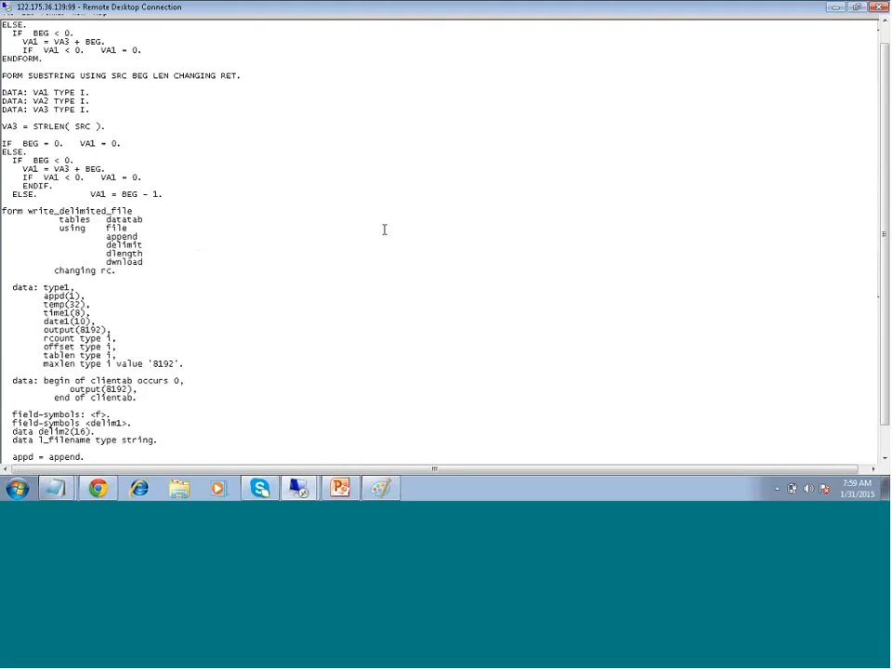
scroll(384, 230, "down", 4)
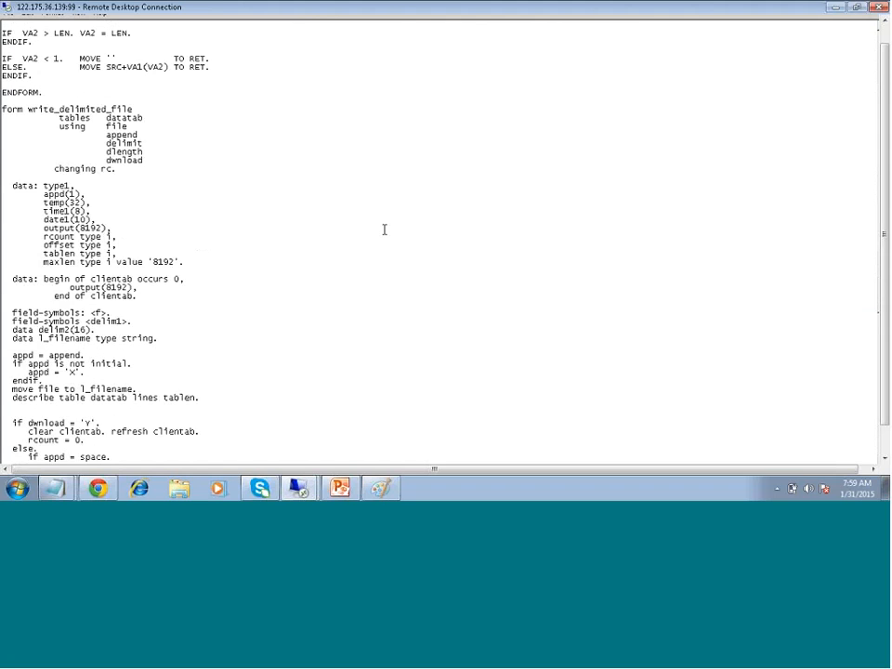
scroll(384, 230, "down", 5)
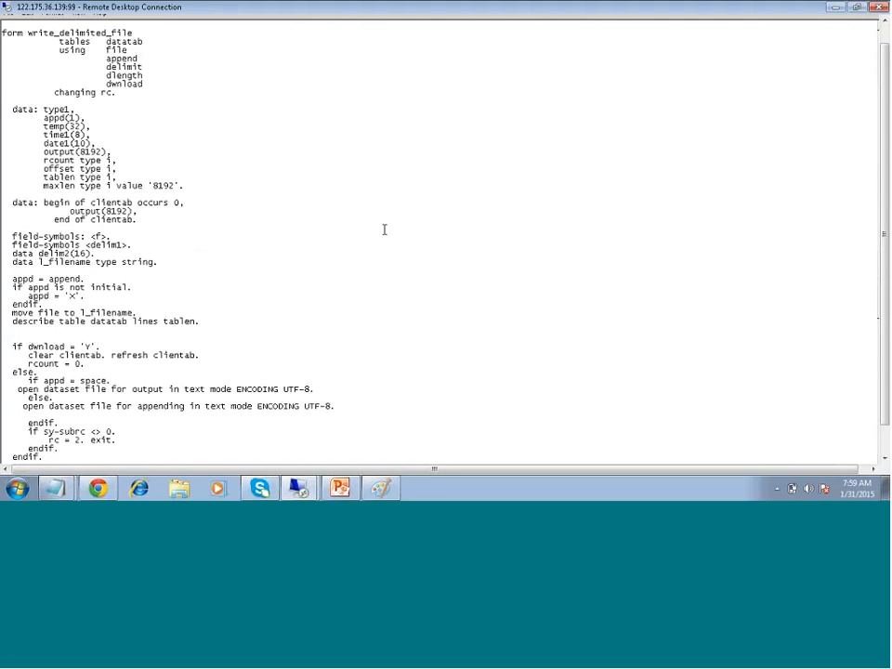
scroll(383, 229, "down", 7)
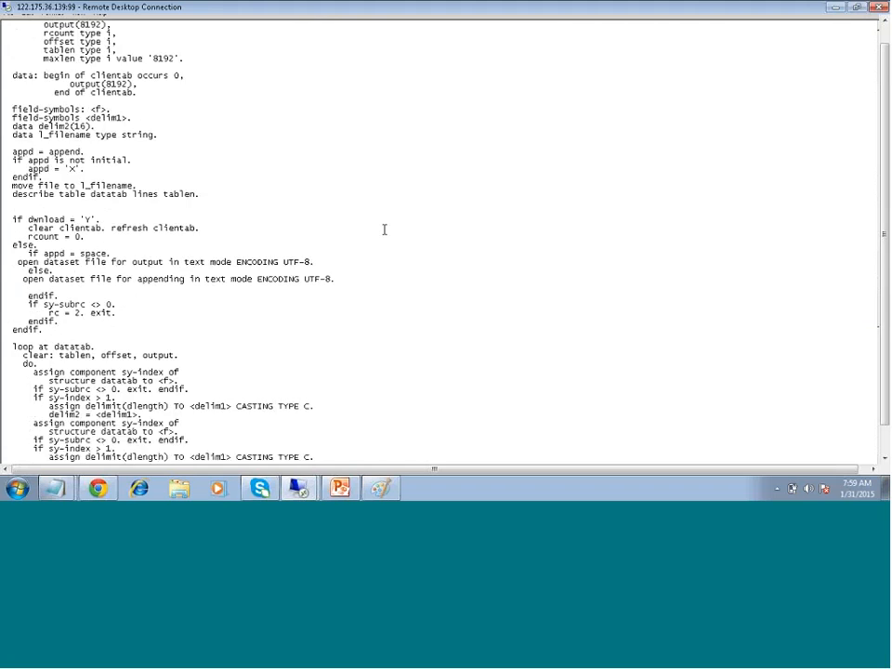
scroll(384, 229, "down", 4)
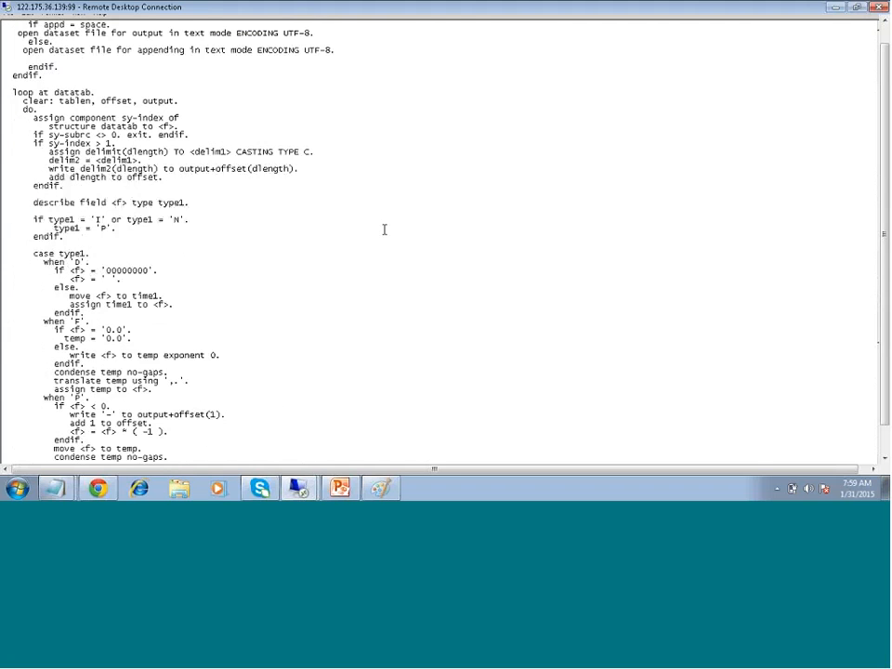
scroll(383, 230, "down", 4)
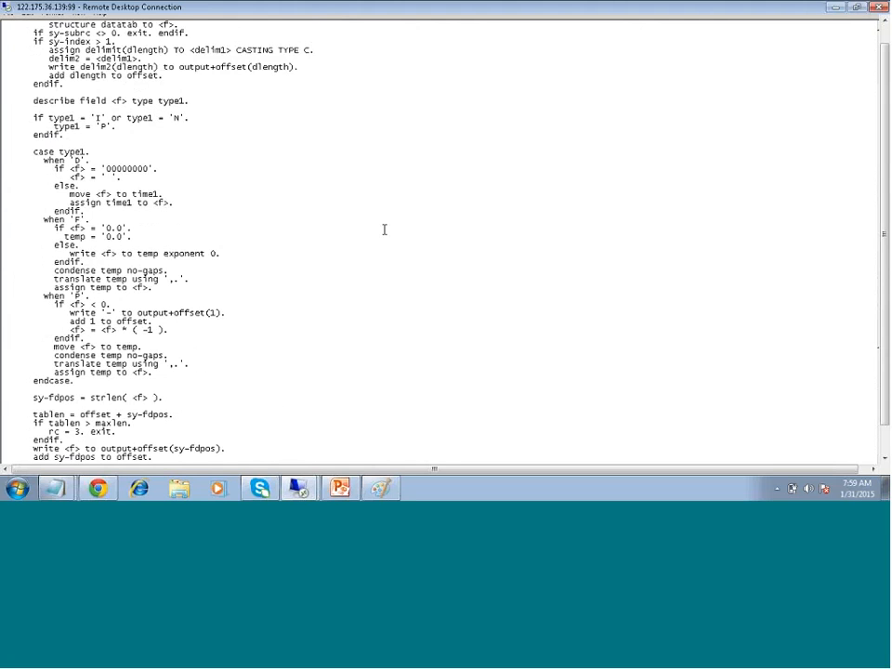
scroll(384, 229, "down", 2)
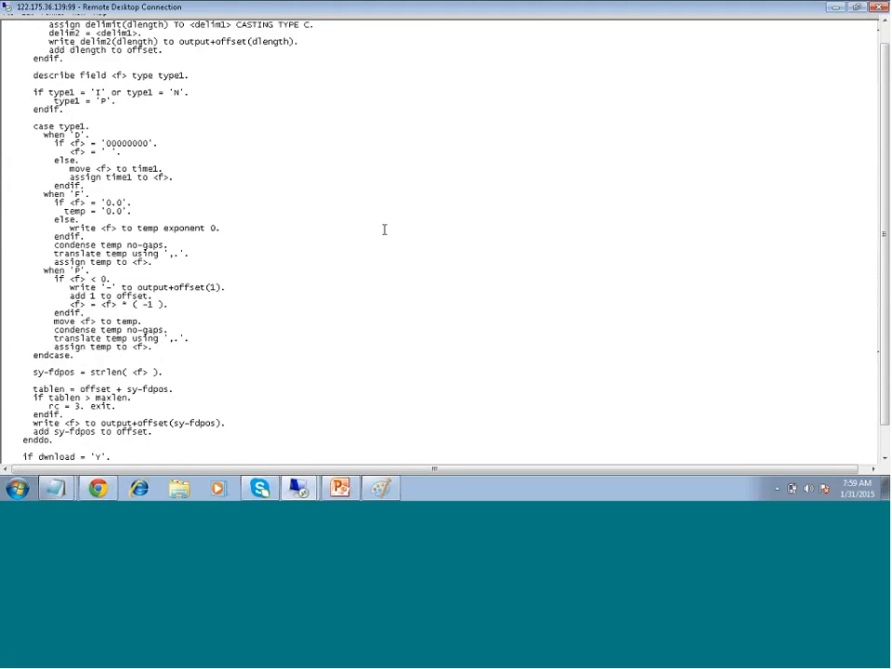
Reach ENDFORM of DISCONNECT_RFCDEST_FROM_PROGID and bring Notepad's title bar and menus into view
scroll(384, 229, "down", 20)
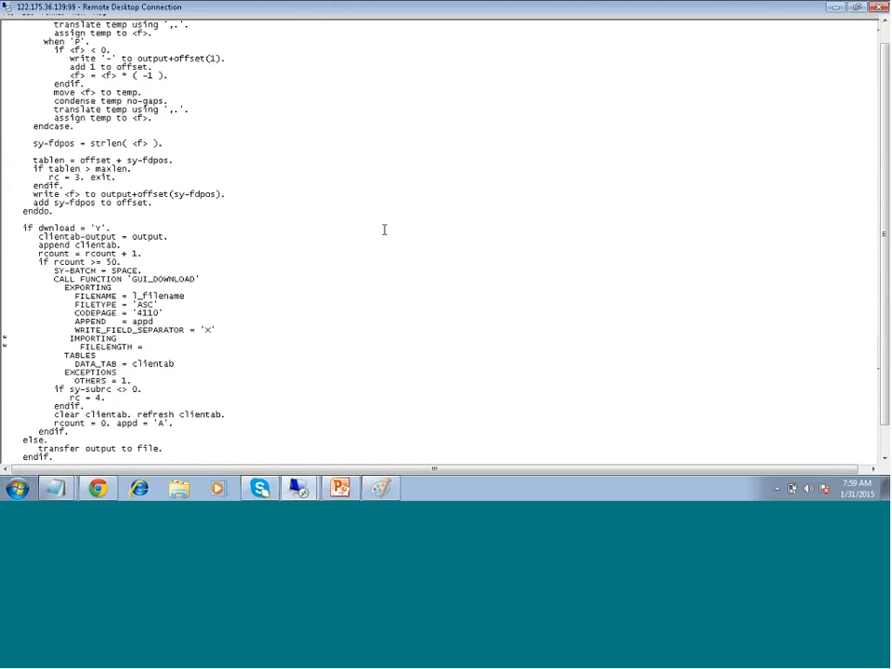
scroll(384, 229, "down", 20)
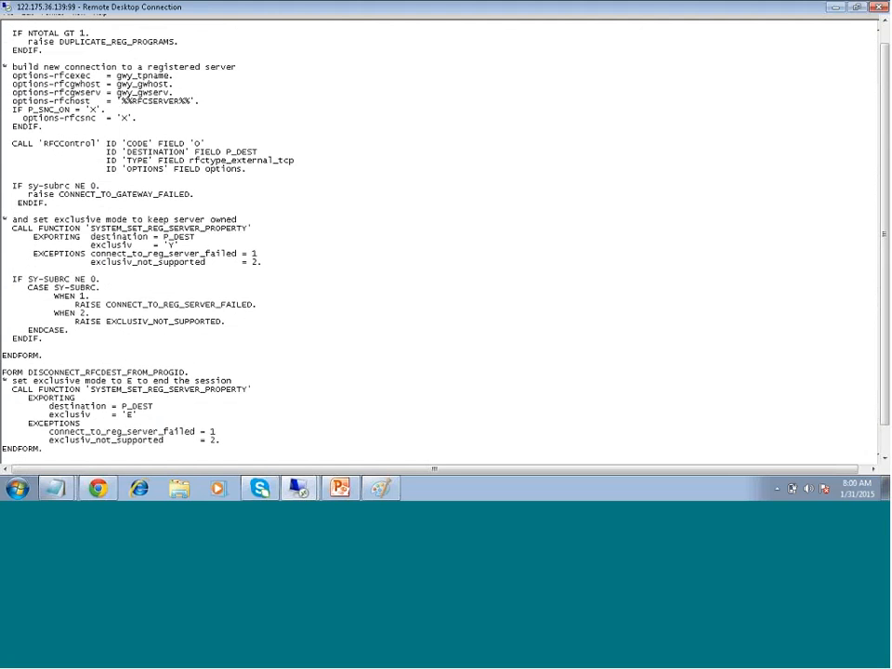
left_click(825, 469)
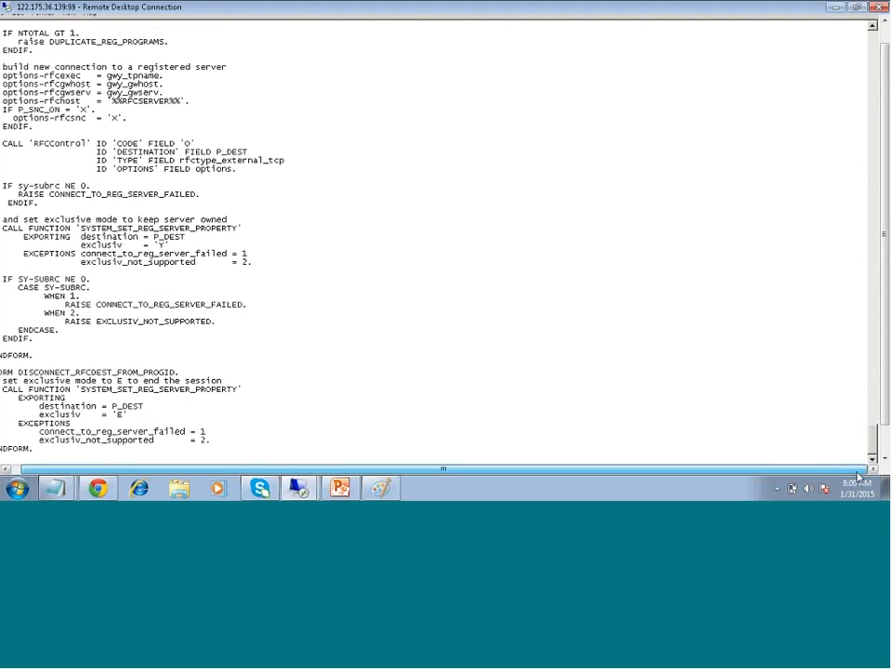
left_click(885, 29)
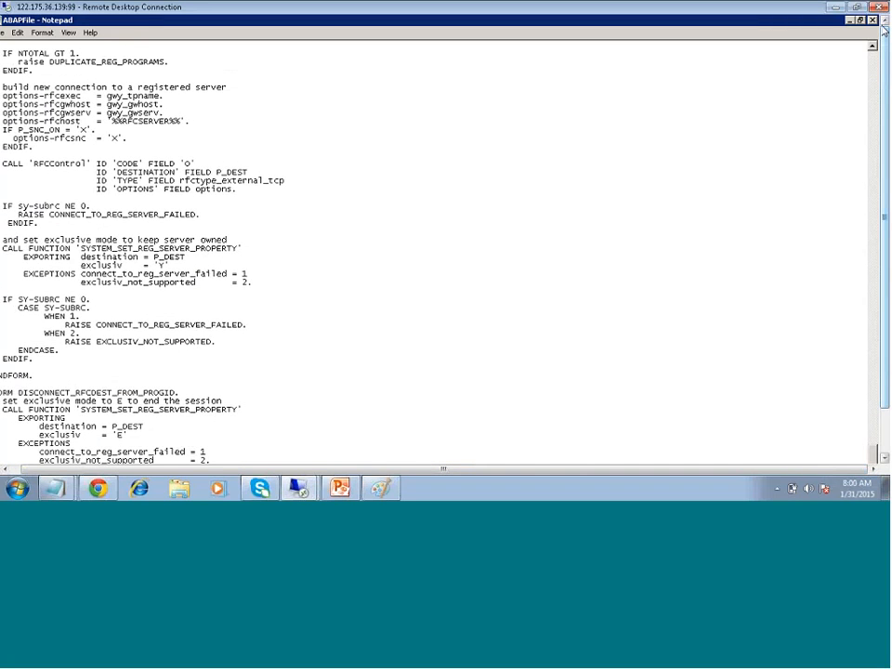
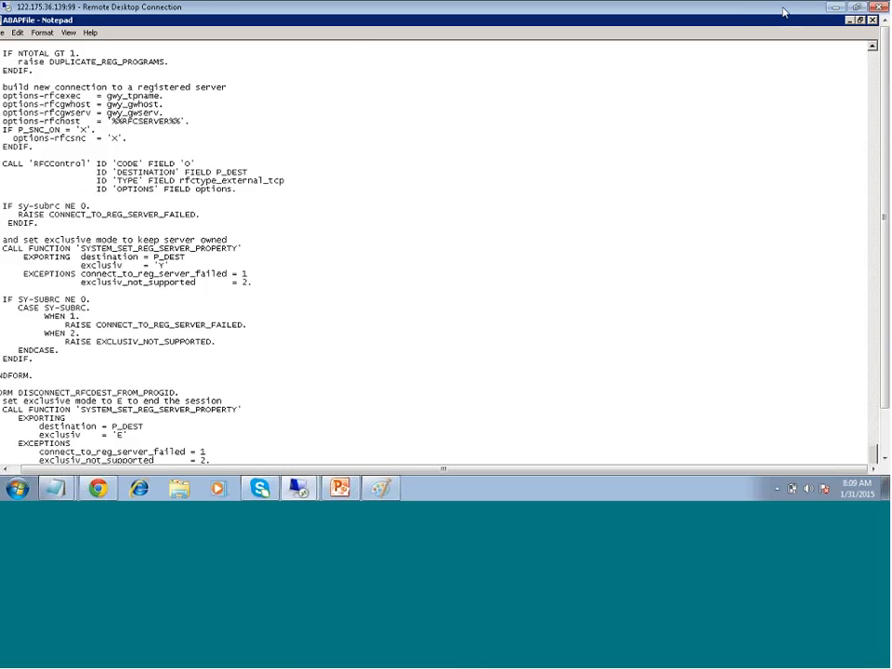
Close the Notepad window holding the ABAPFile code
key("alt+F4")
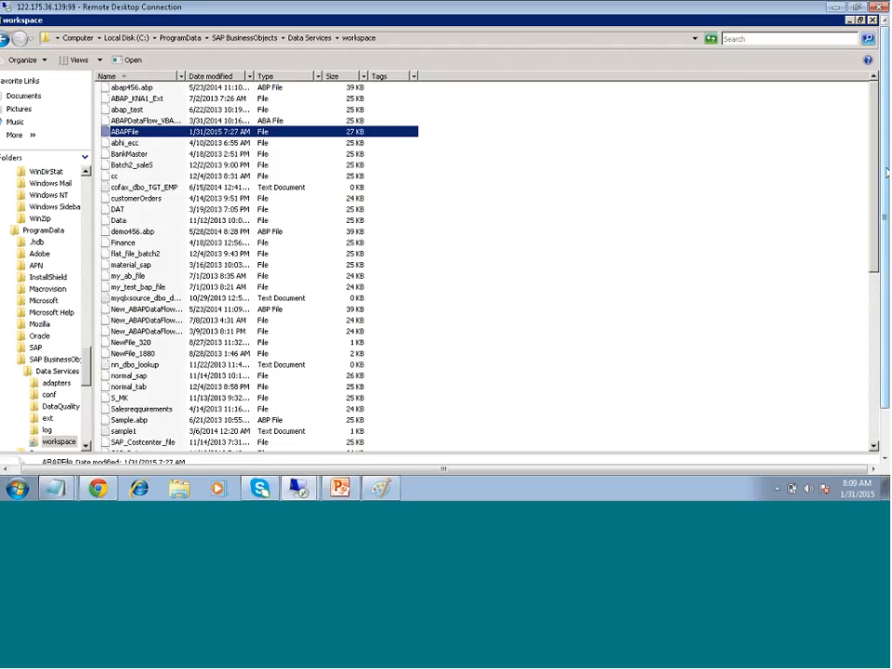
Back in Designer, cancel Properties and open Table_Comparison via JB_SCD2_6amIST and DF_SCD2_6amIST
left_click(382, 456)
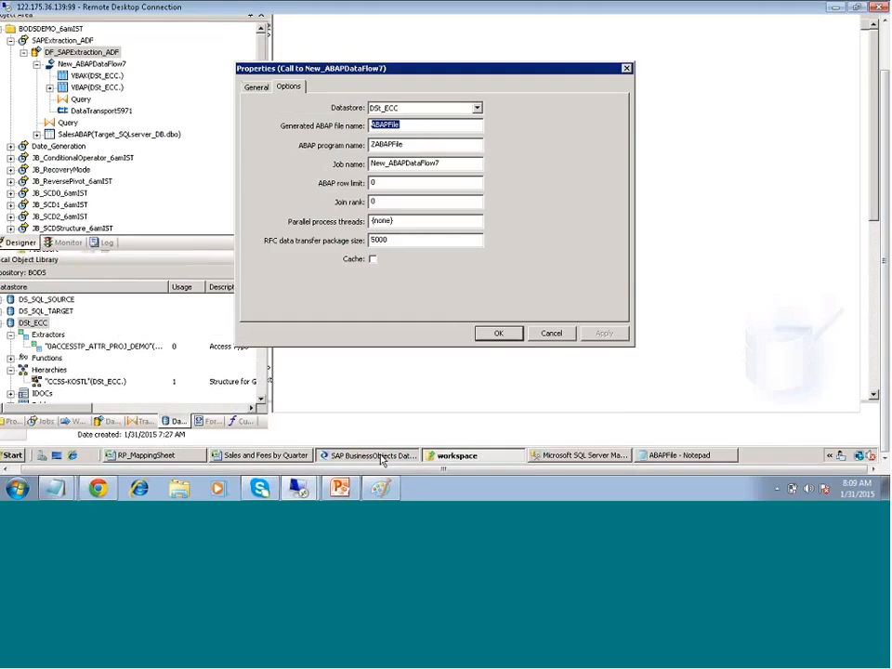
left_click(549, 332)
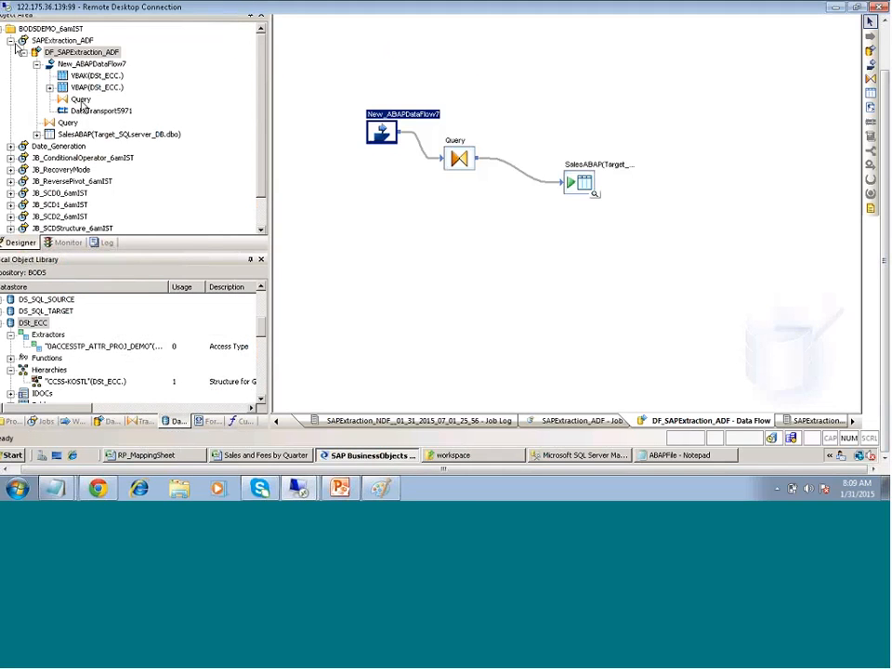
left_click(10, 41)
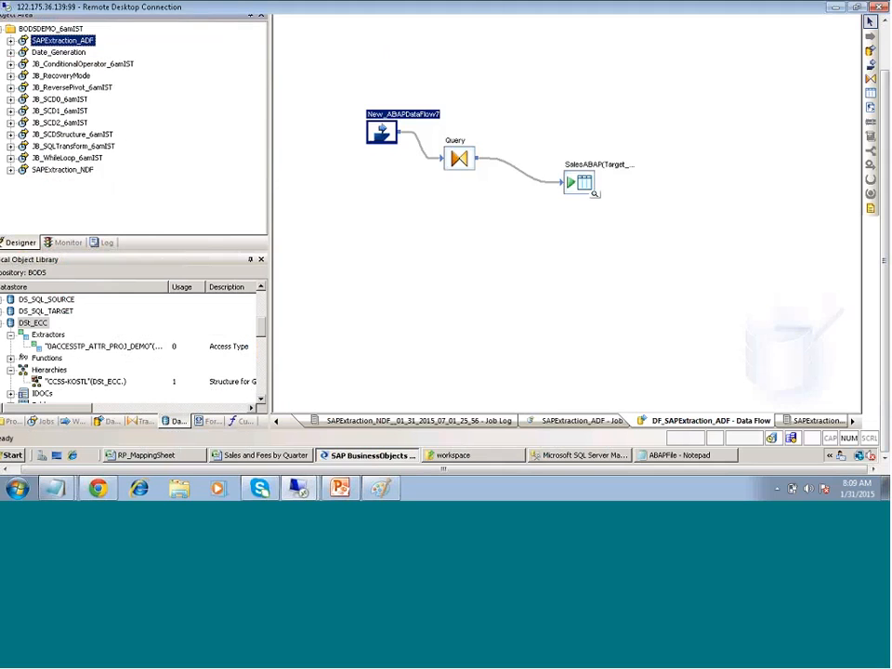
double_click(60, 122)
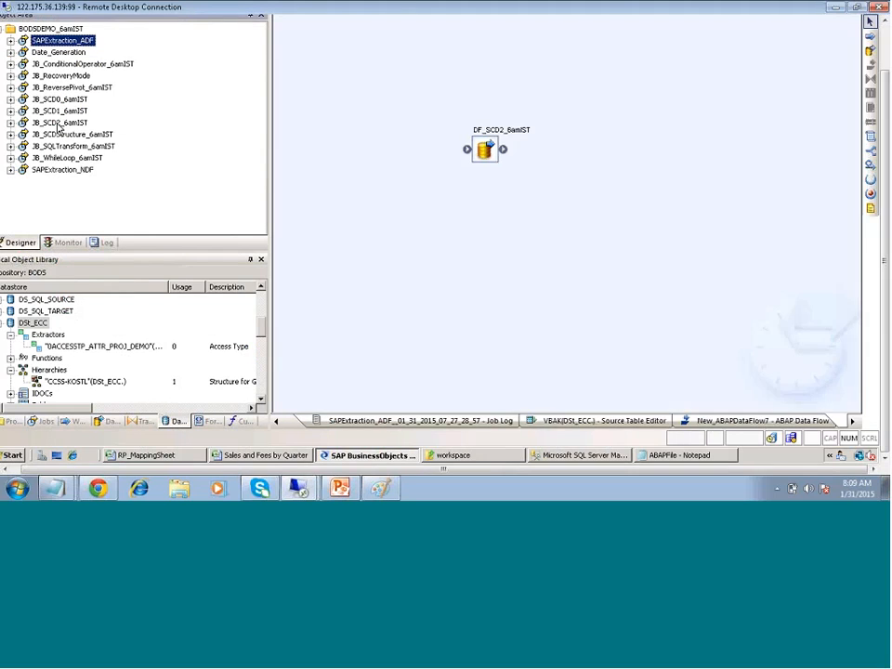
double_click(484, 150)
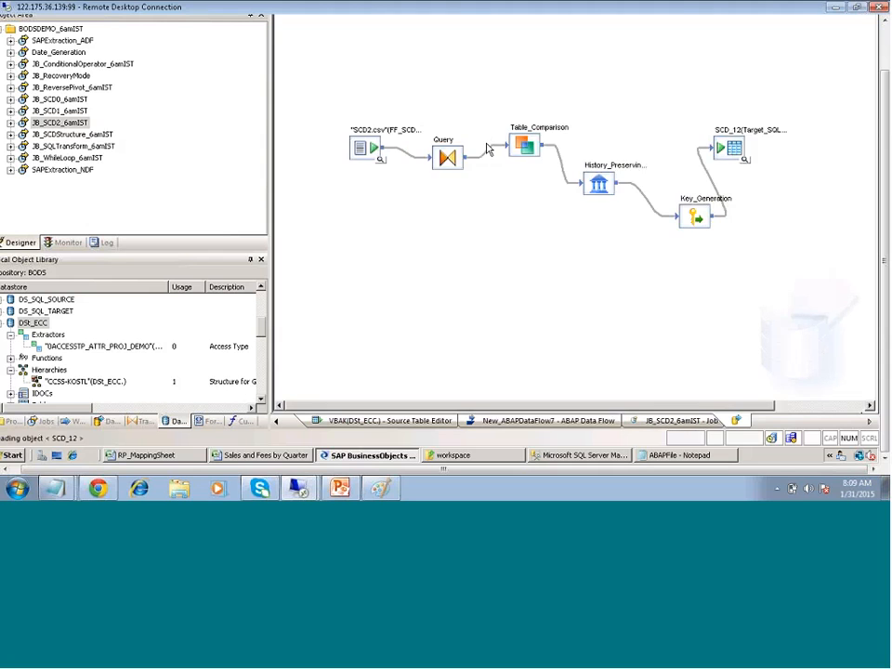
double_click(523, 143)
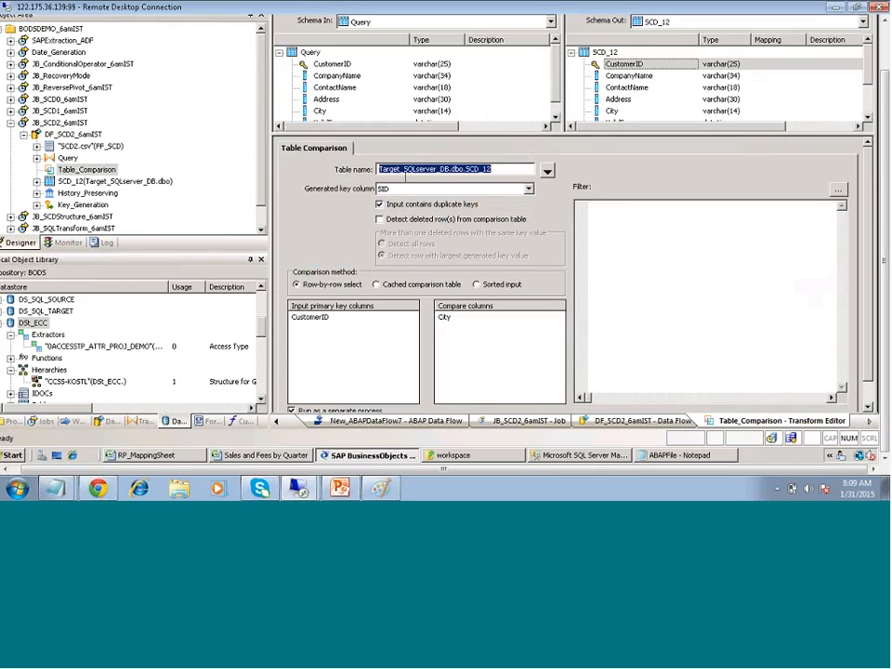
Inspect the Target_SQLserver SCD_12 table name, then open the comparison table chooser
left_click(424, 169)
left_click_drag(467, 170, 490, 169)
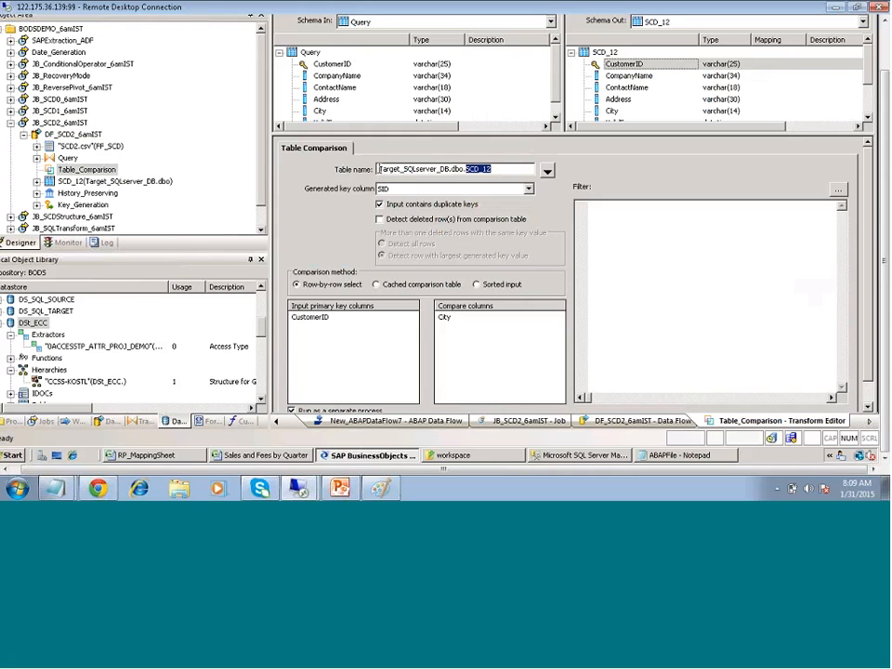
left_click_drag(442, 170, 378, 170)
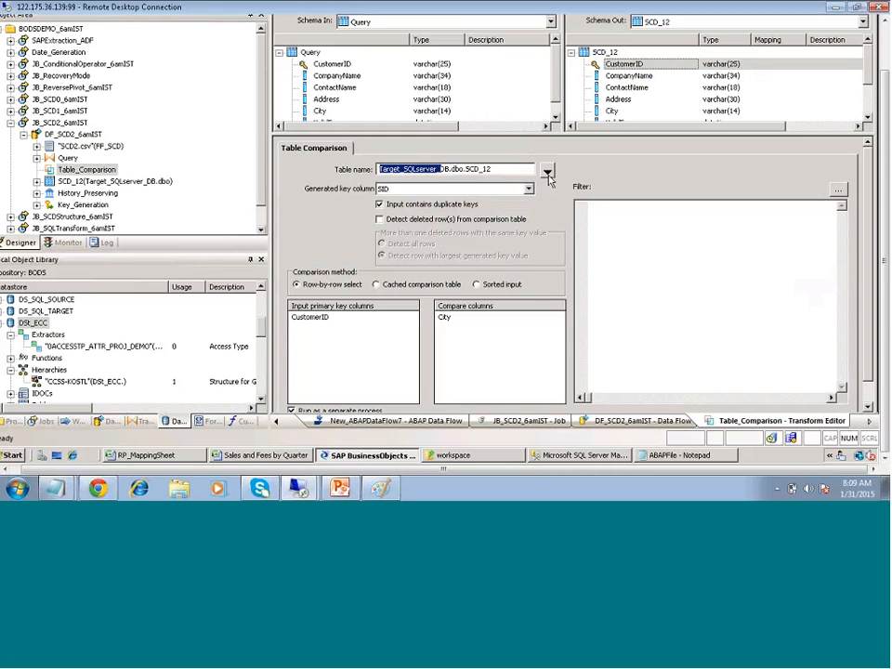
left_click(547, 172)
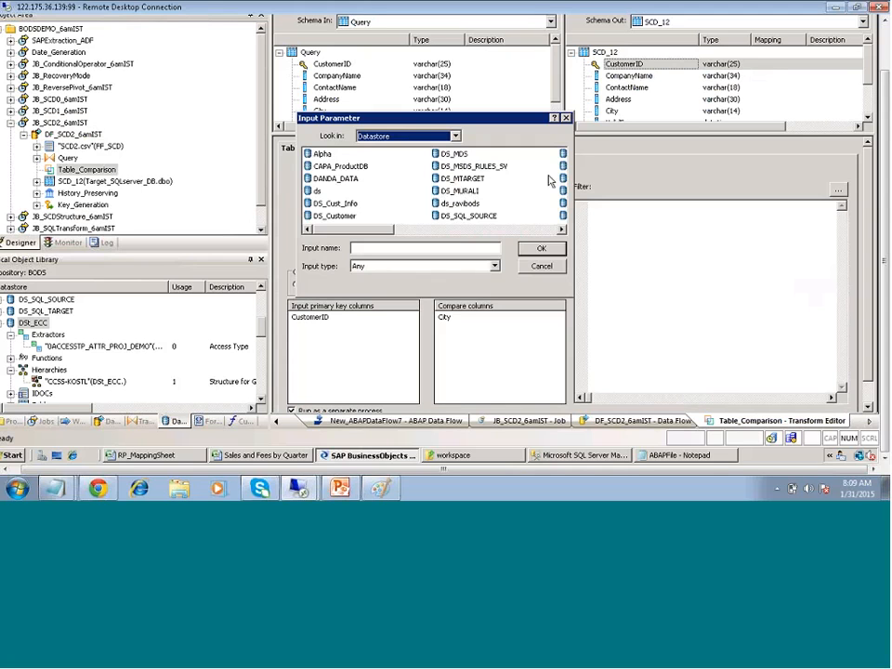
Click through the datastores listed in the Input Parameter dialog
left_click(453, 233)
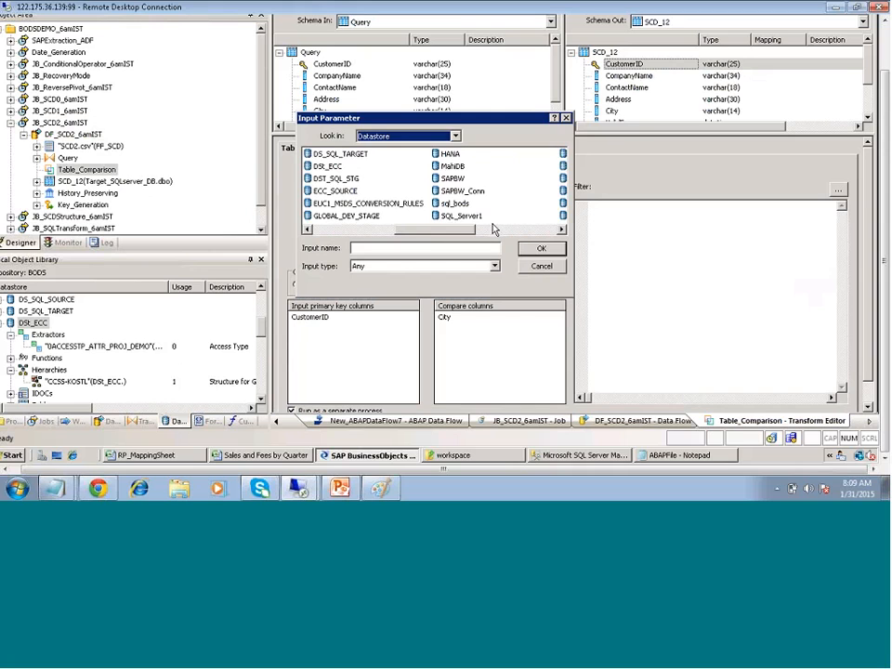
left_click(494, 226)
left_click(500, 233)
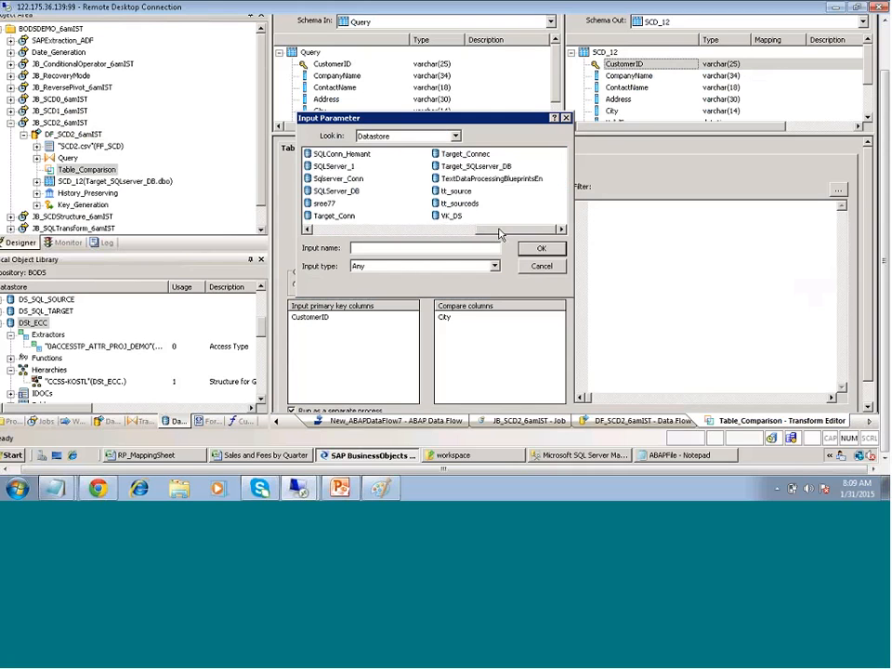
left_click(327, 229)
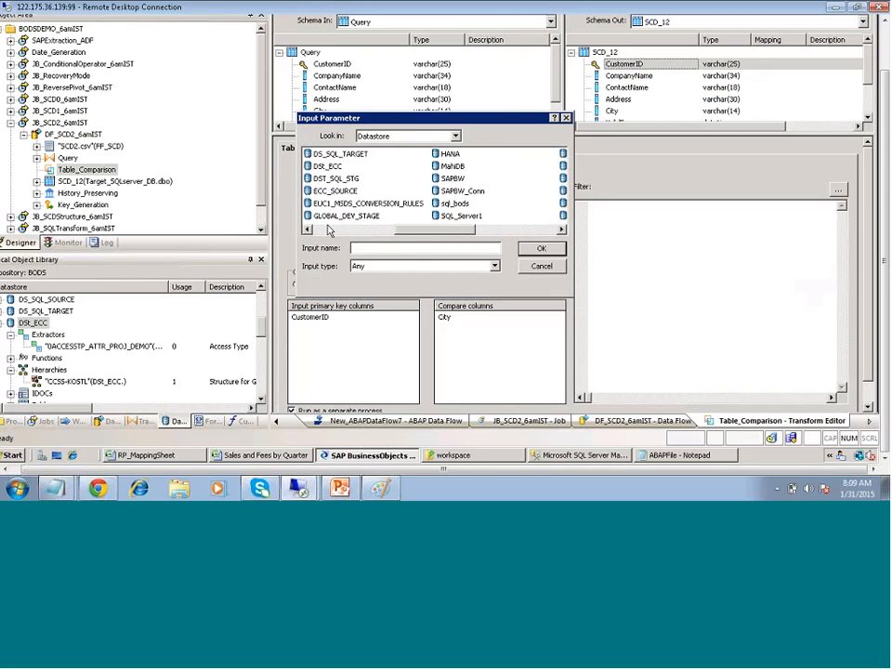
left_click(330, 230)
left_click(456, 231)
left_click(518, 230)
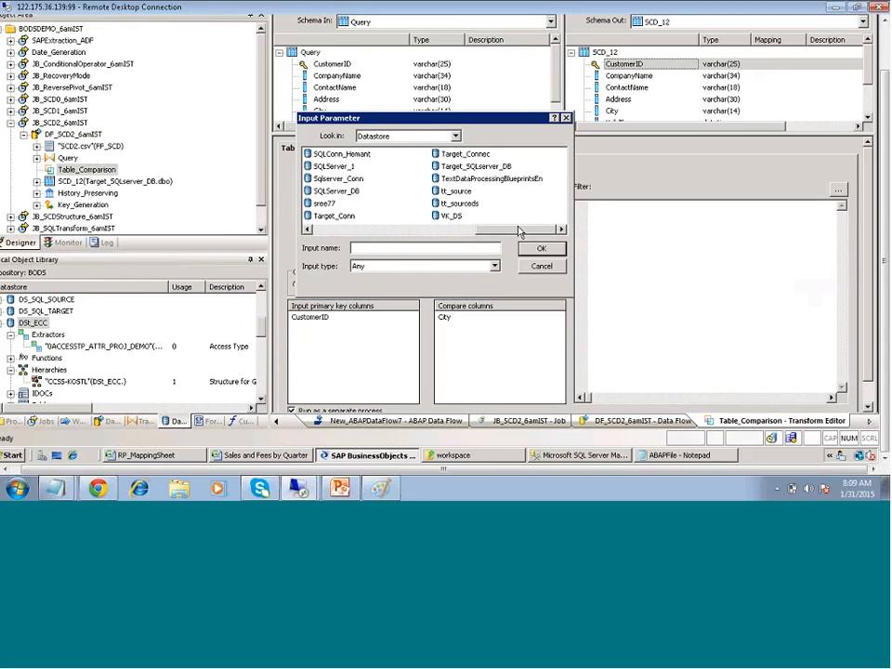
left_click(388, 231)
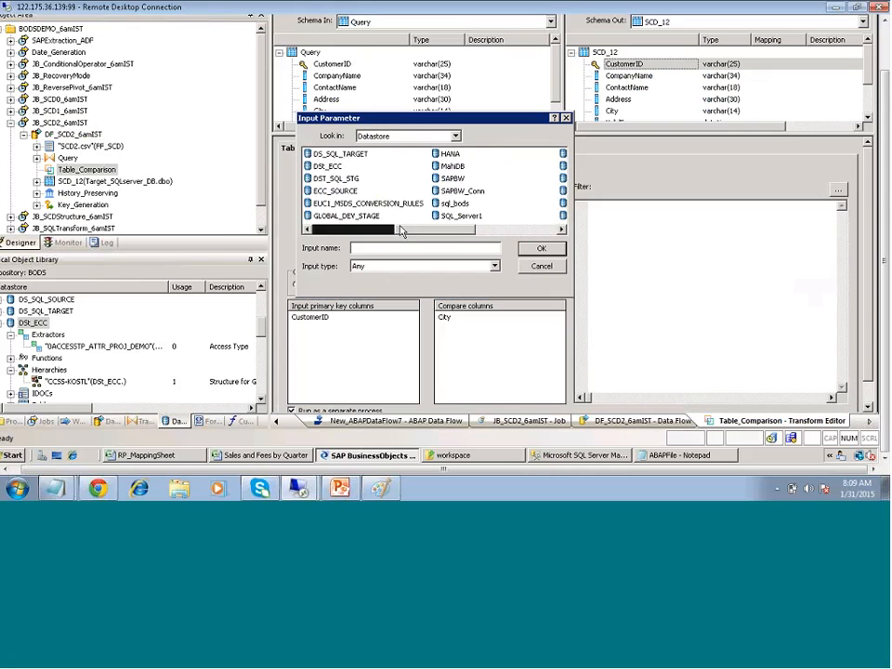
left_click(358, 231)
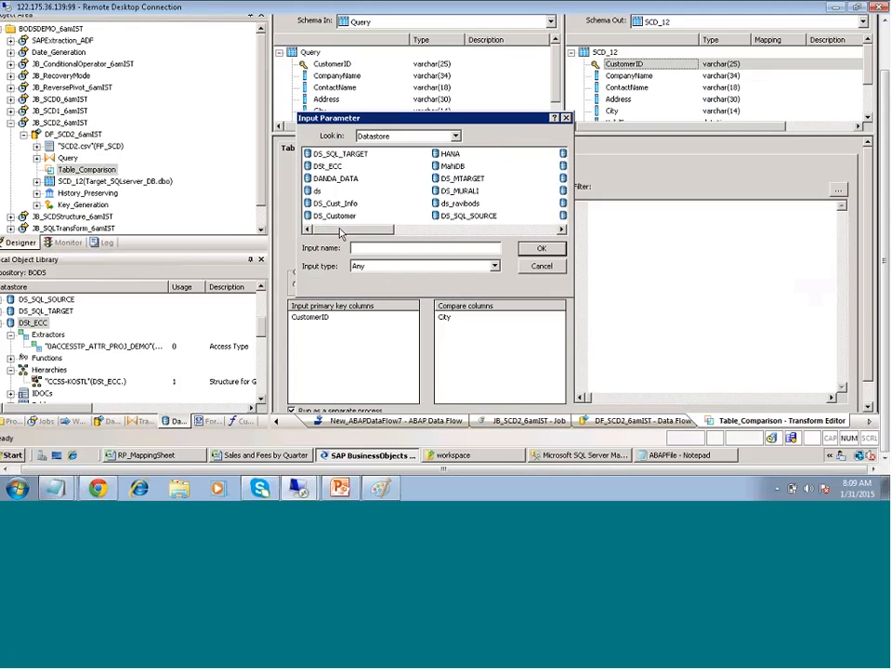
left_click(456, 231)
left_click(525, 233)
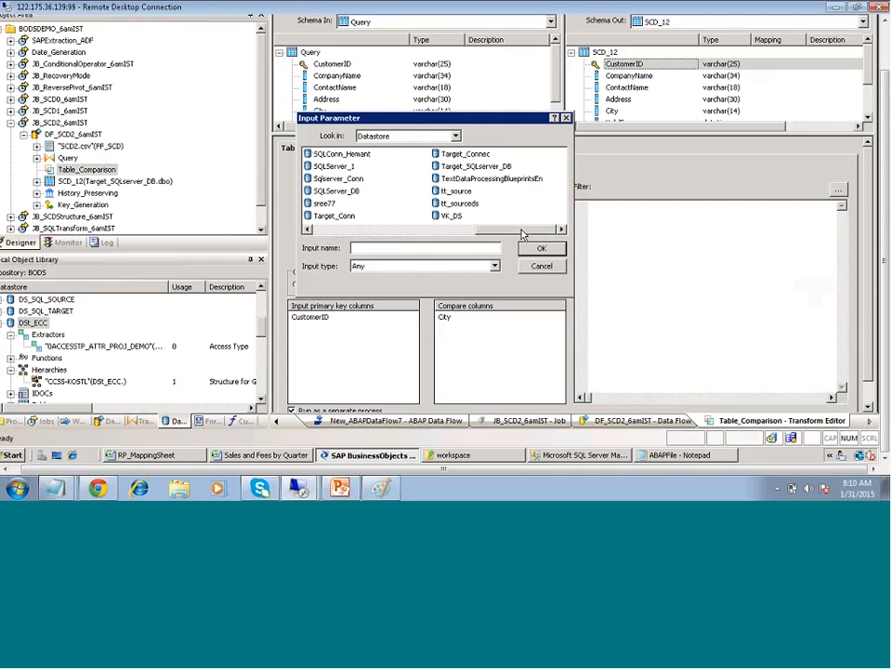
left_click(393, 231)
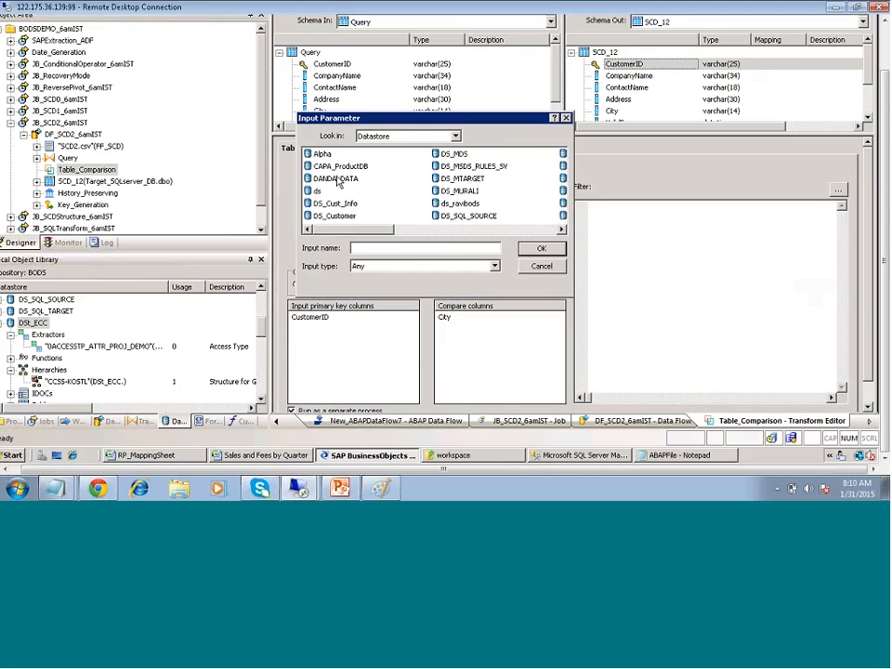
Browse DSt_ECC's tables, selecting EKPO, MARA, VBAK and VBAP in turn
left_click(335, 169)
key("s")
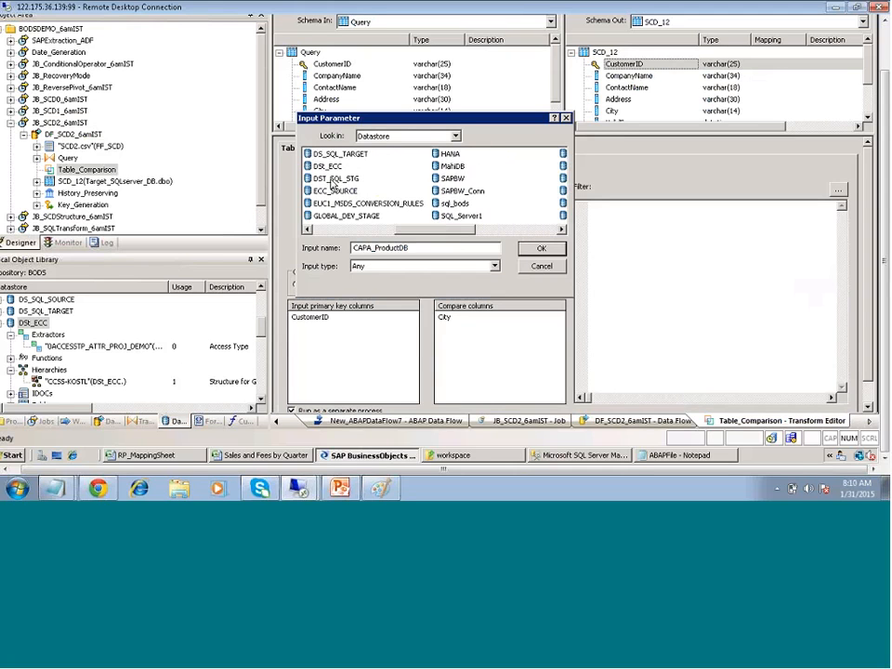
double_click(327, 166)
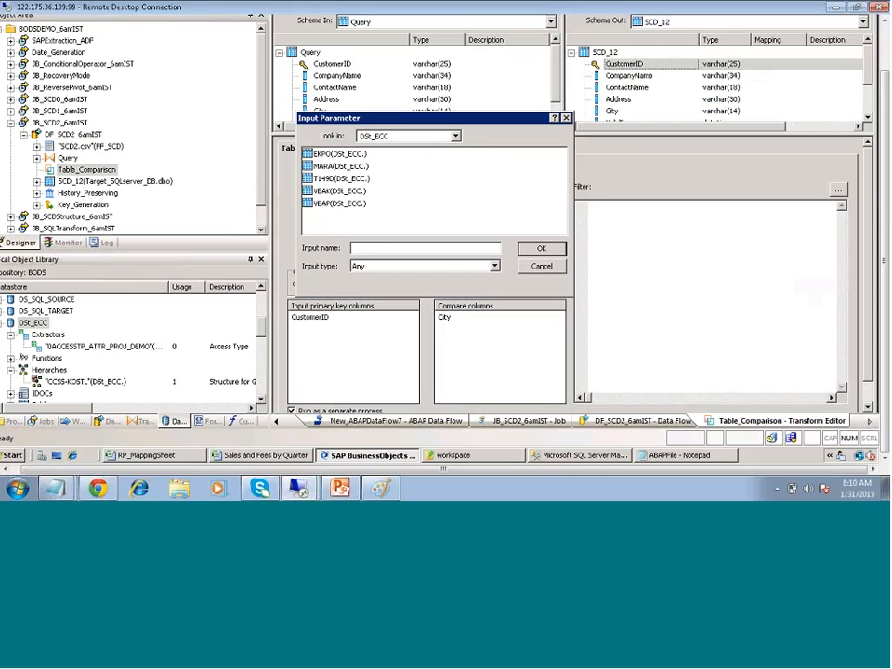
left_click(322, 158)
left_click(327, 168)
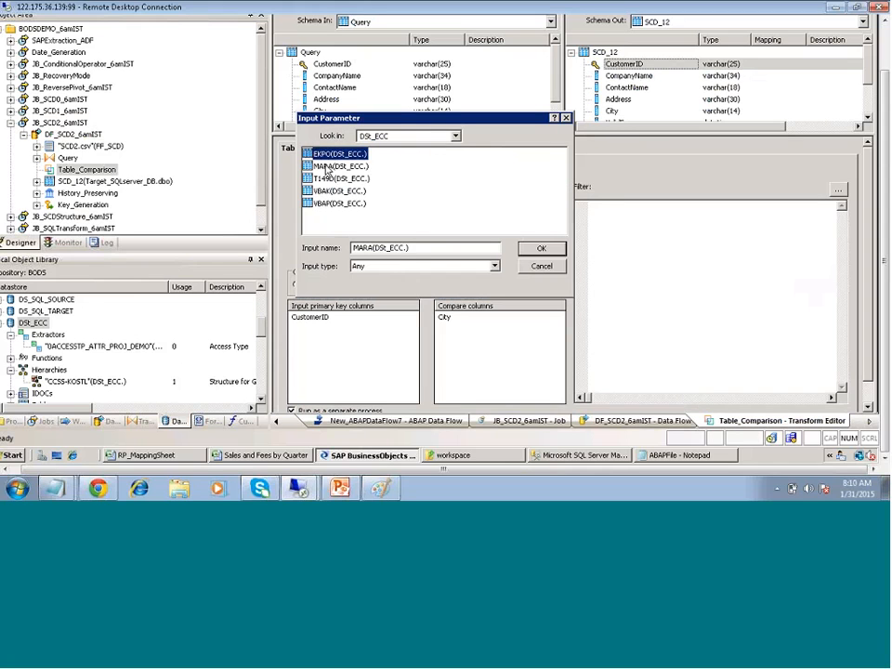
left_click(330, 178)
left_click(339, 204)
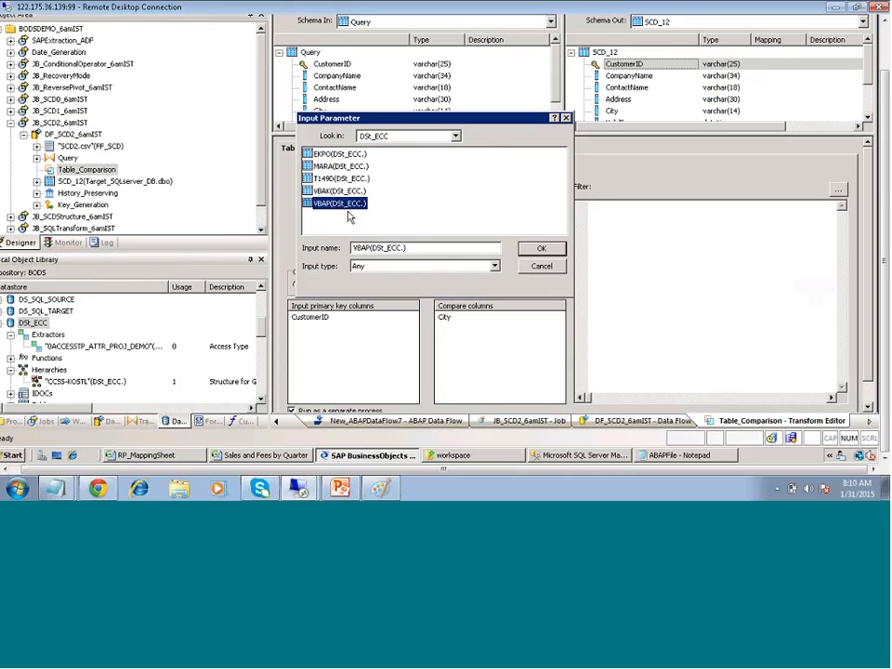
Switch to the SAPBW_Conn datastore's tables, then cancel without choosing a table
left_click(456, 136)
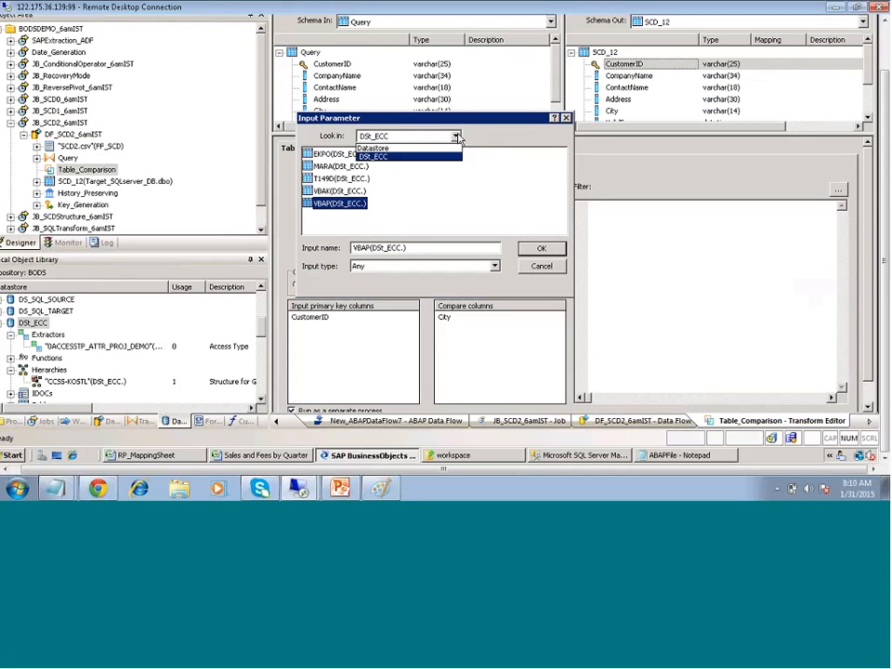
left_click(394, 148)
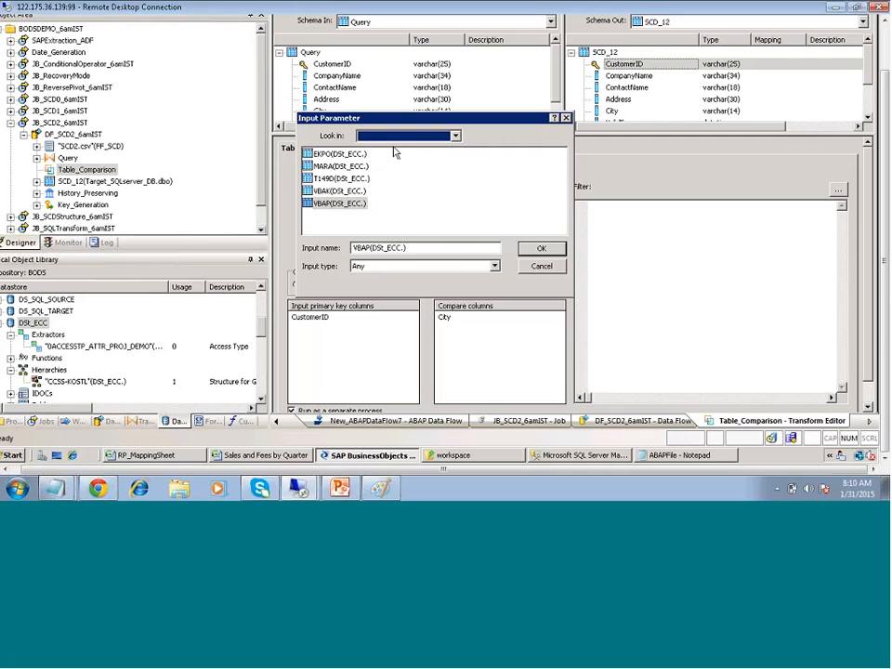
left_click(449, 237)
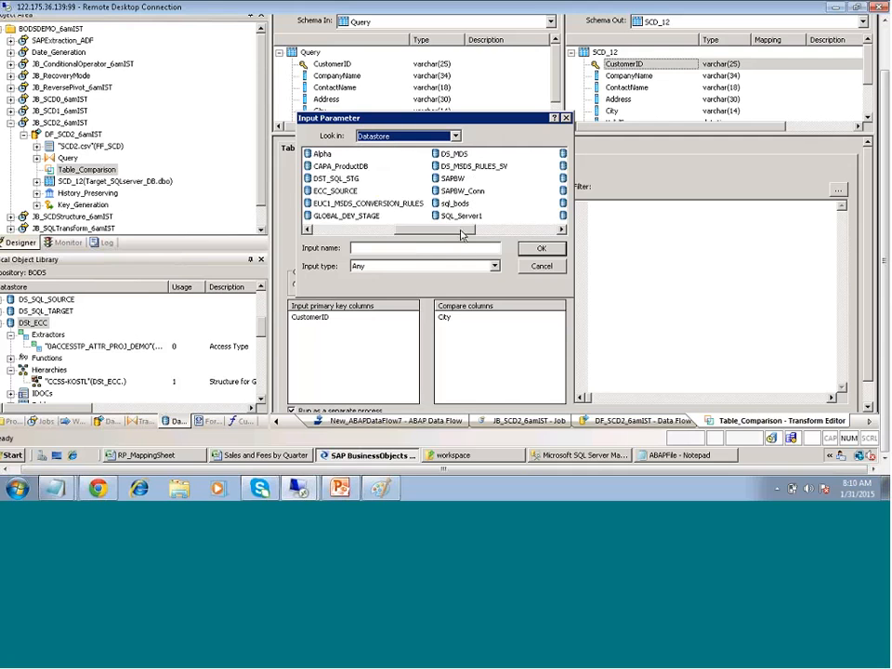
left_click(470, 190)
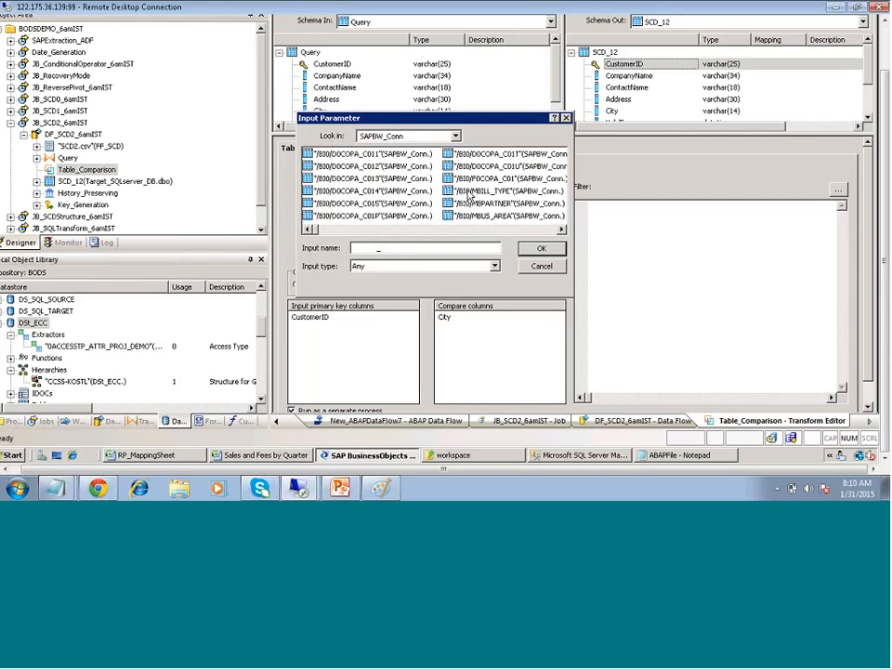
left_click_drag(359, 232, 522, 233)
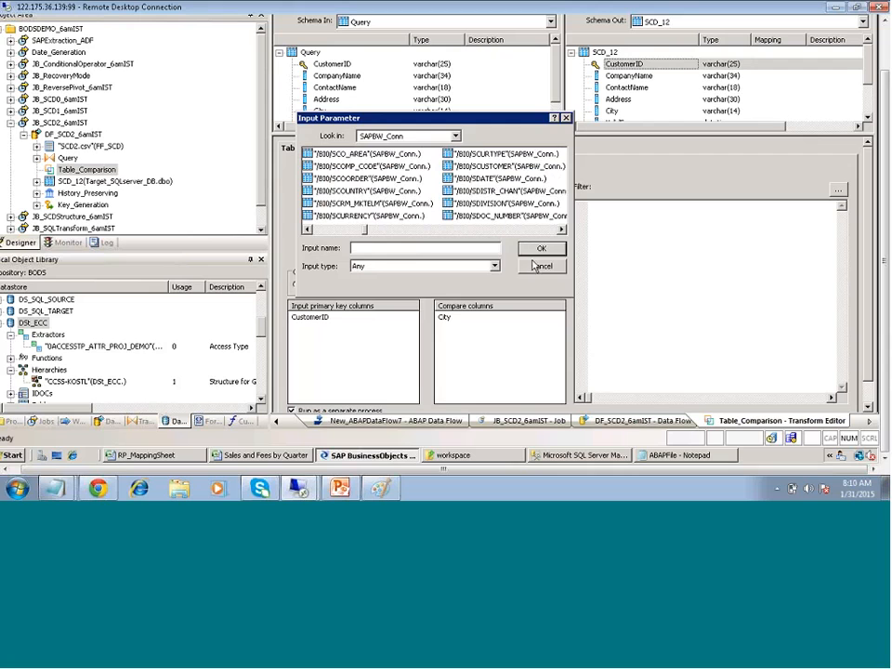
left_click(536, 266)
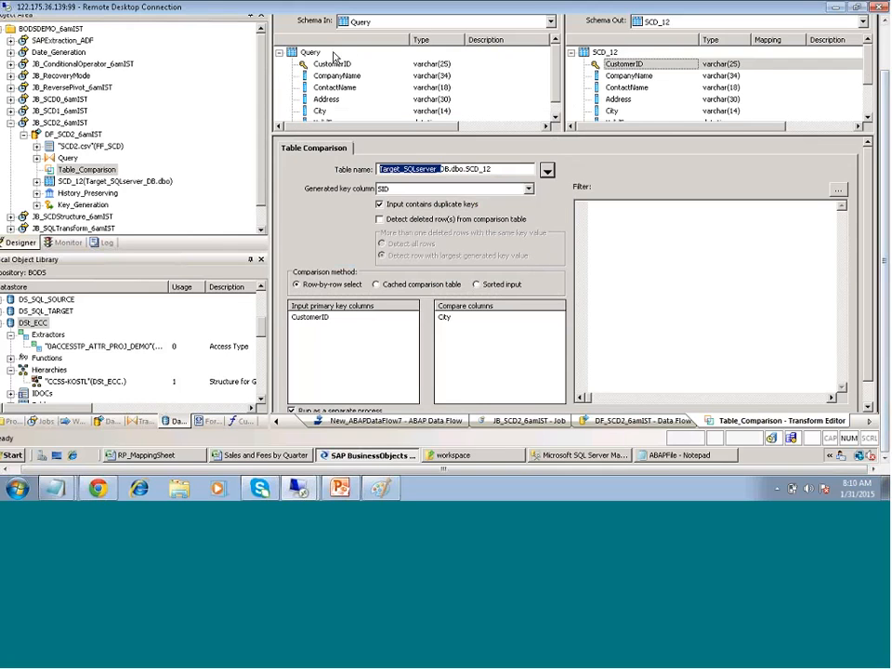
Return to the data flow, open the Query transform, select Address and open Functions
left_click_drag(884, 148, 884, 98)
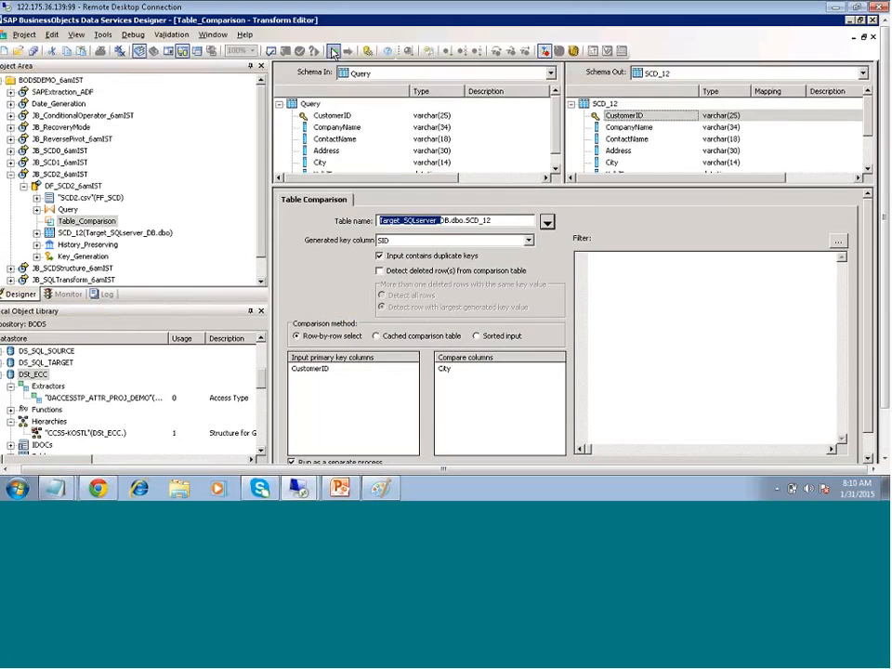
left_click(333, 53)
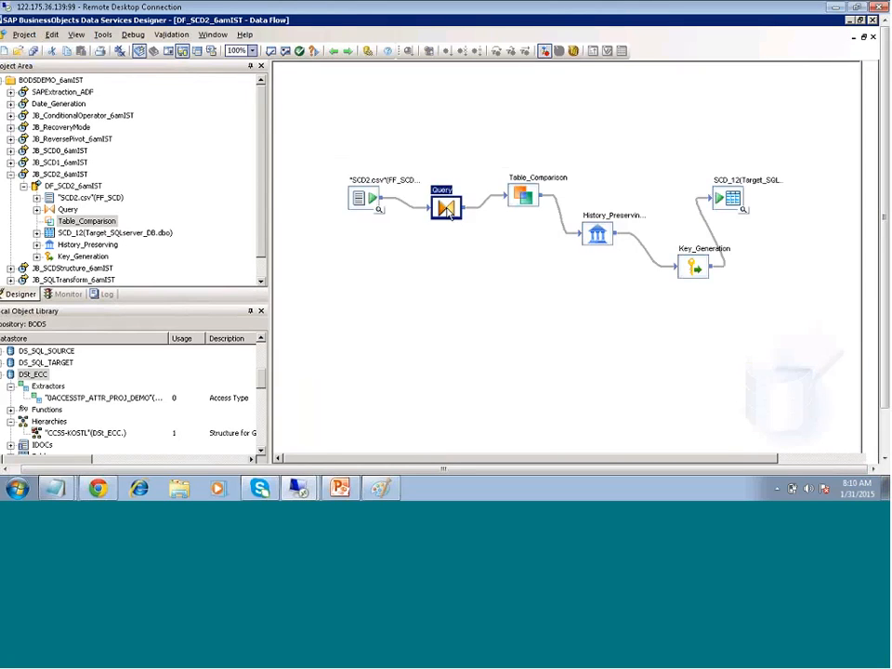
double_click(444, 202)
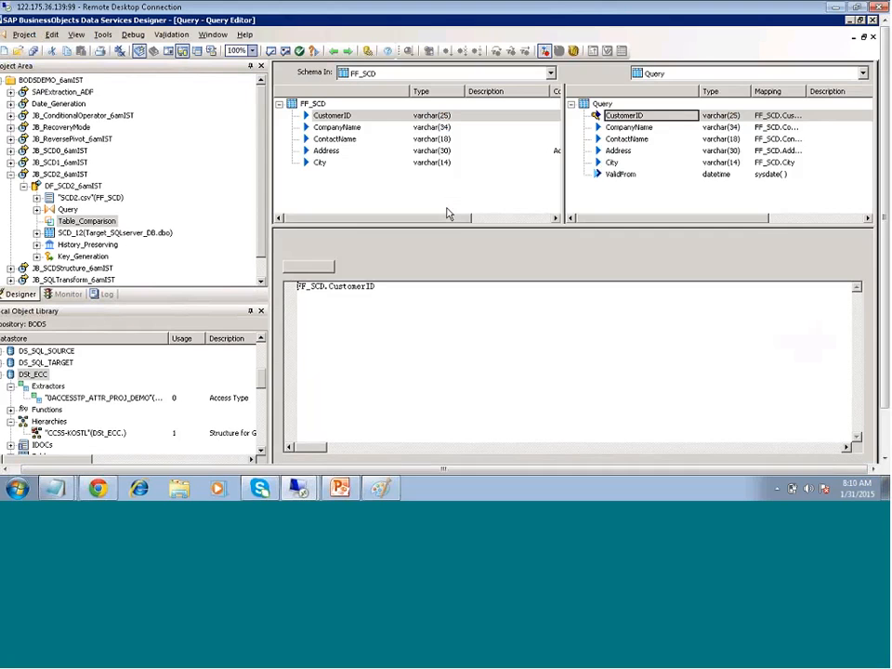
key("Down")
key("Down")
key("Down")
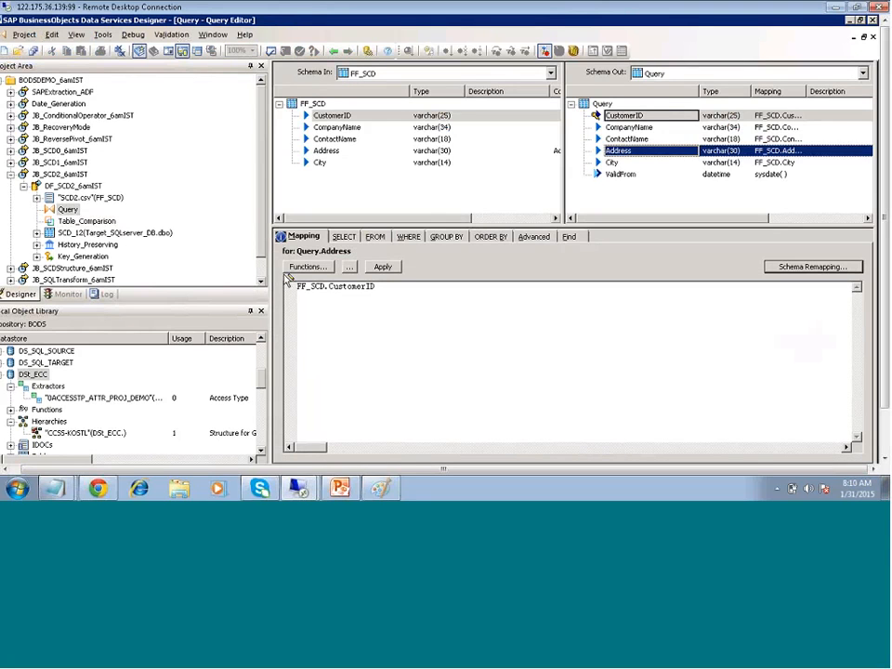
left_click(298, 267)
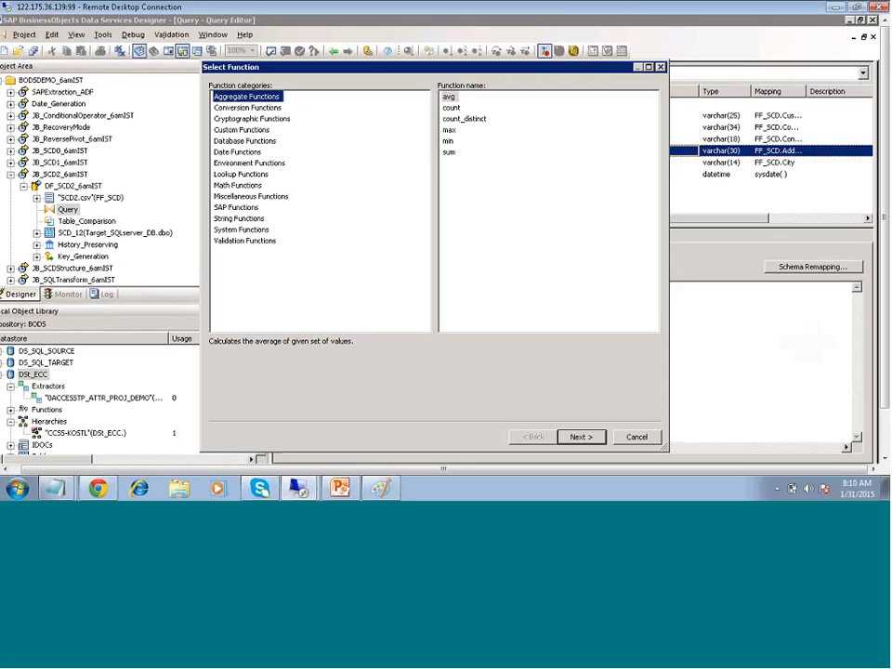
Choose the lookup function and set its lookup table to DSt_ECC..MARA
left_click(240, 174)
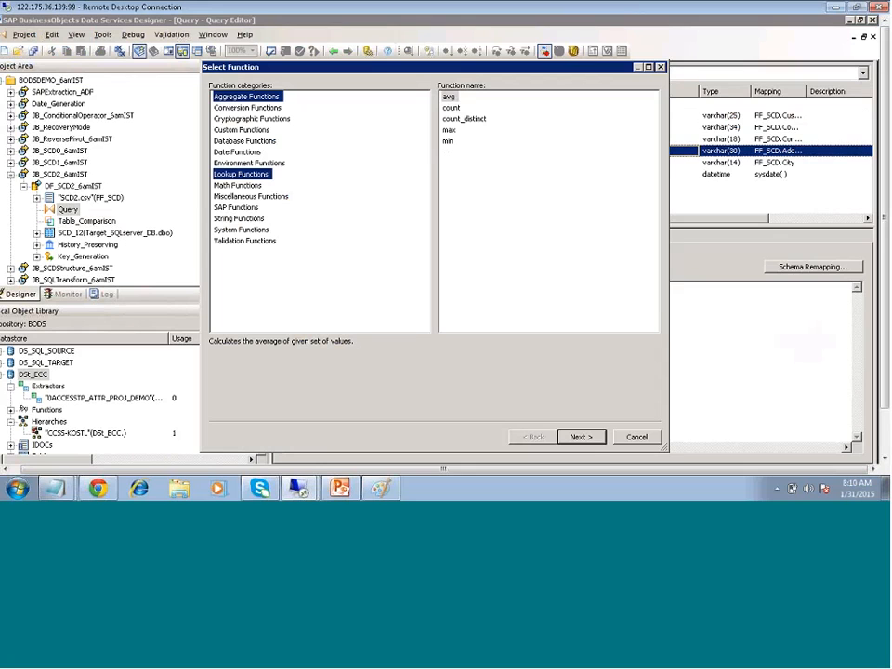
left_click(581, 439)
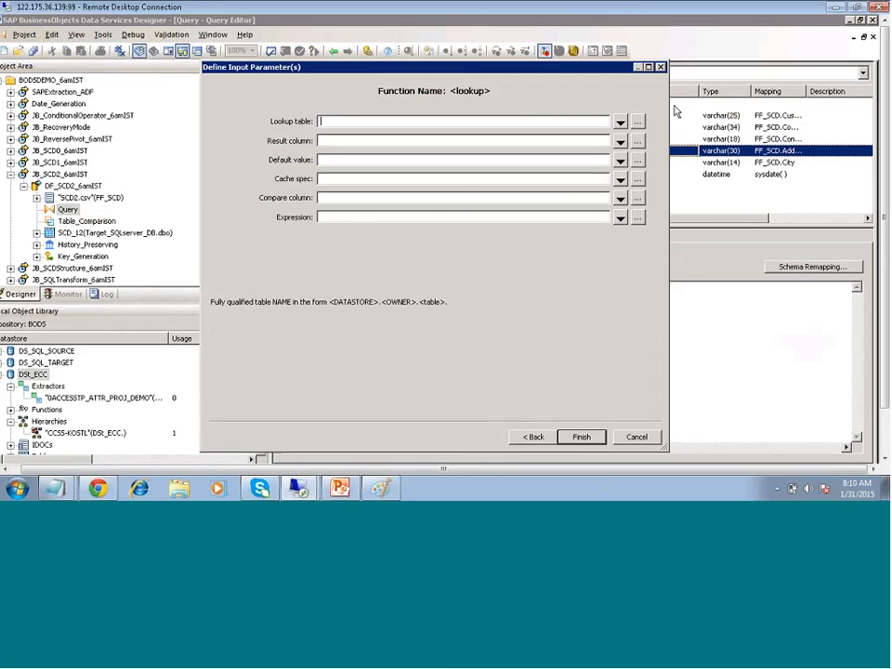
left_click(620, 123)
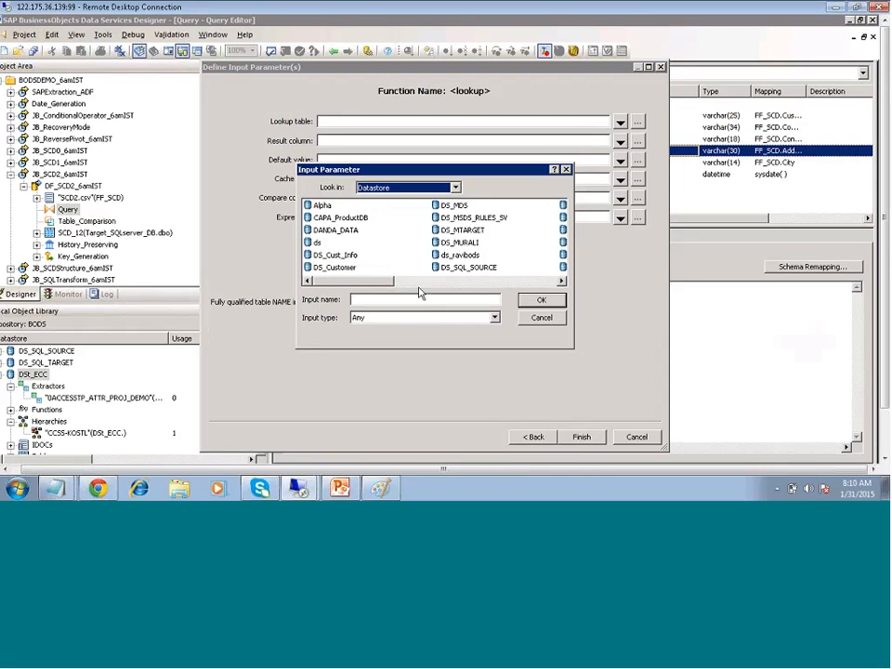
left_click(503, 284)
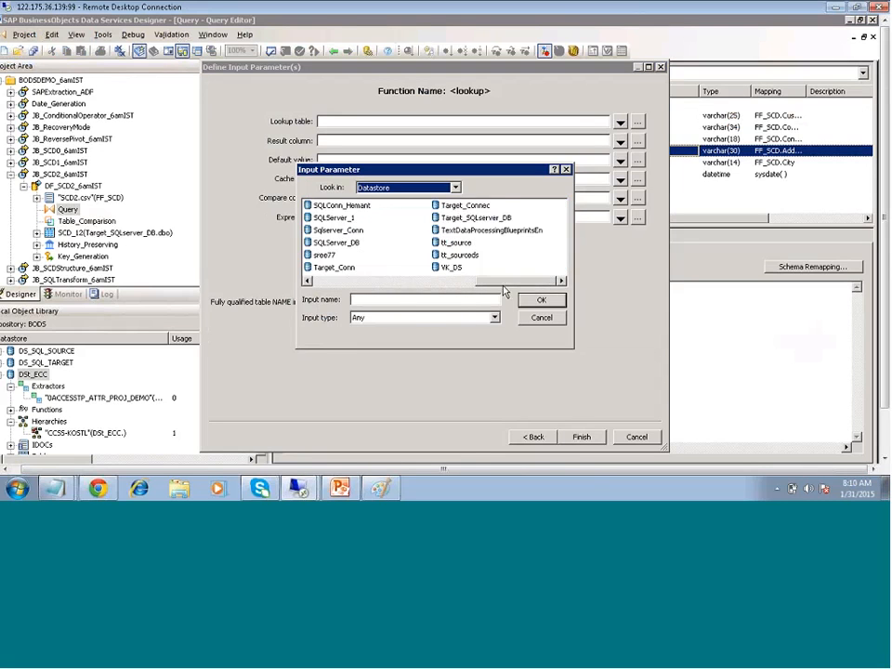
left_click(453, 281)
left_click(453, 281)
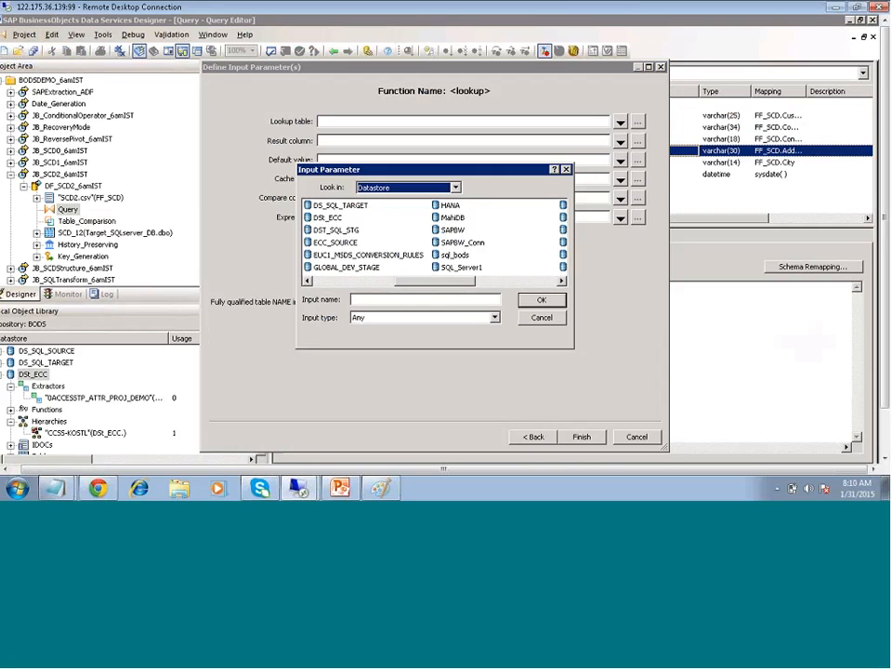
left_click(332, 218)
double_click(334, 221)
double_click(337, 218)
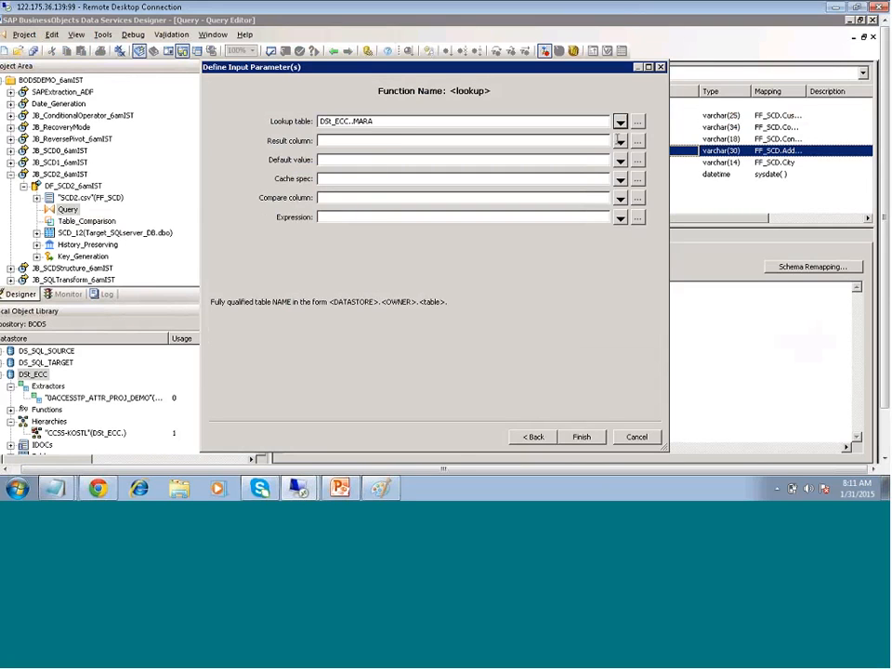
Set MATNR as both the result column and the compare column
left_click(620, 142)
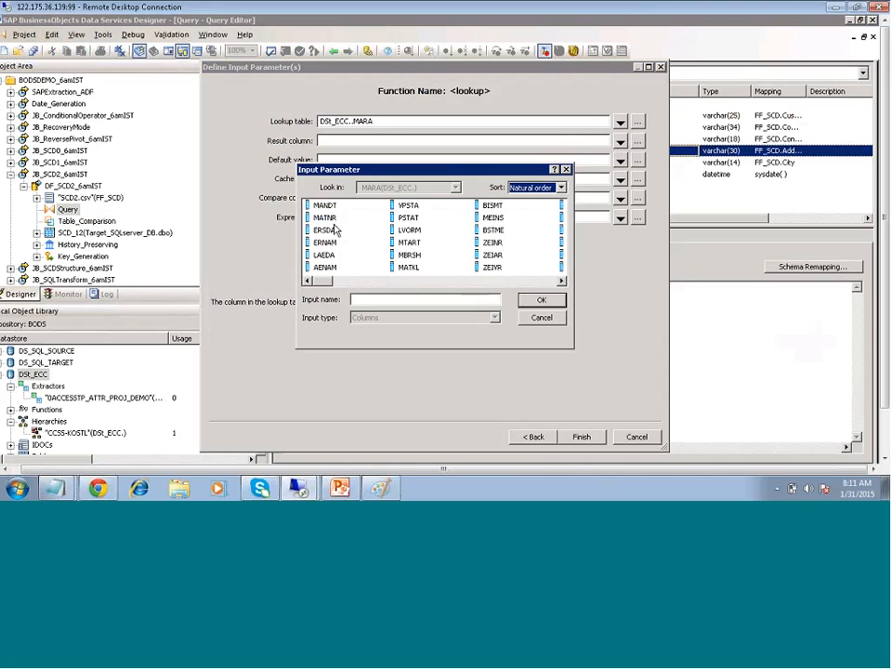
double_click(327, 218)
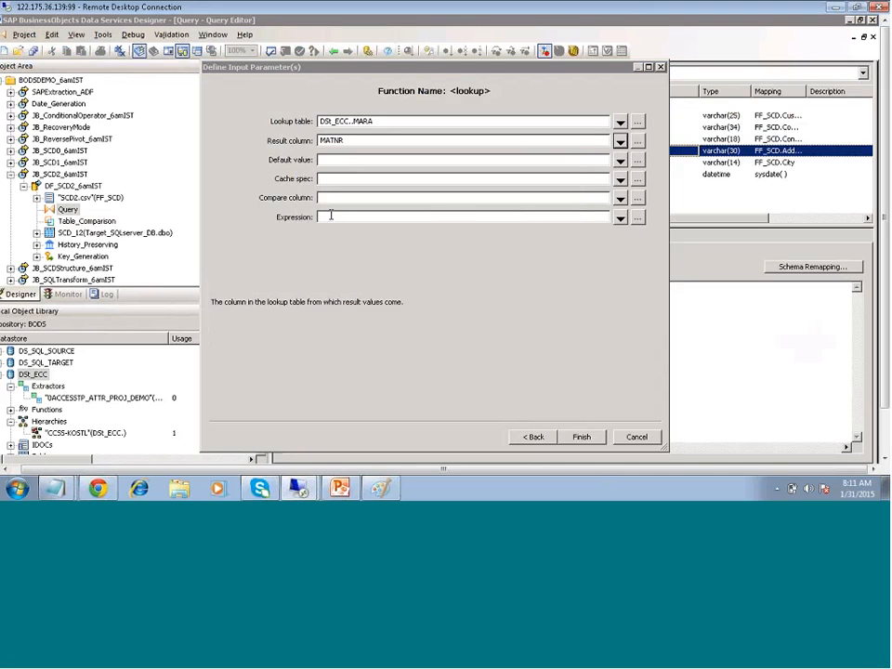
left_click(619, 180)
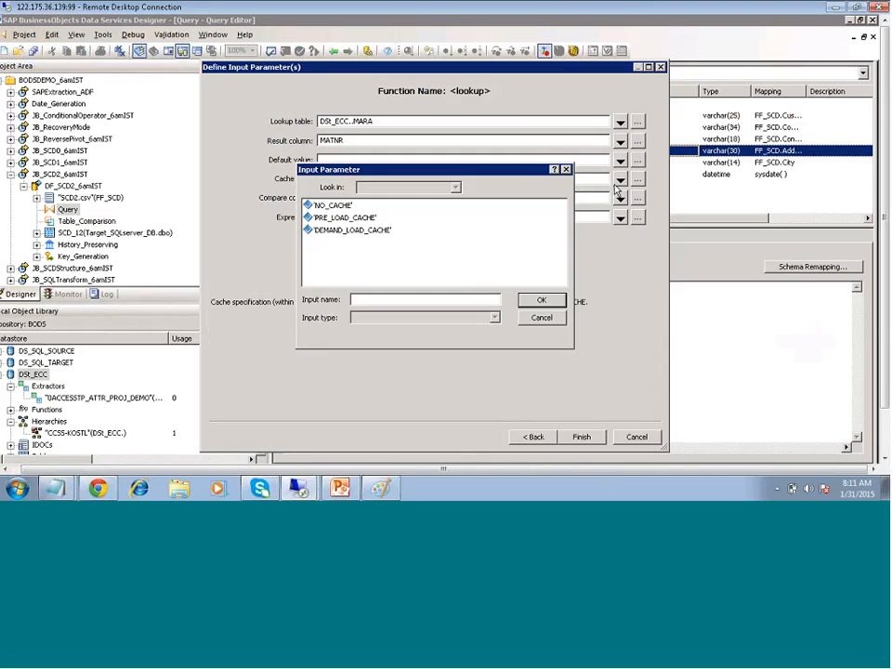
left_click(543, 317)
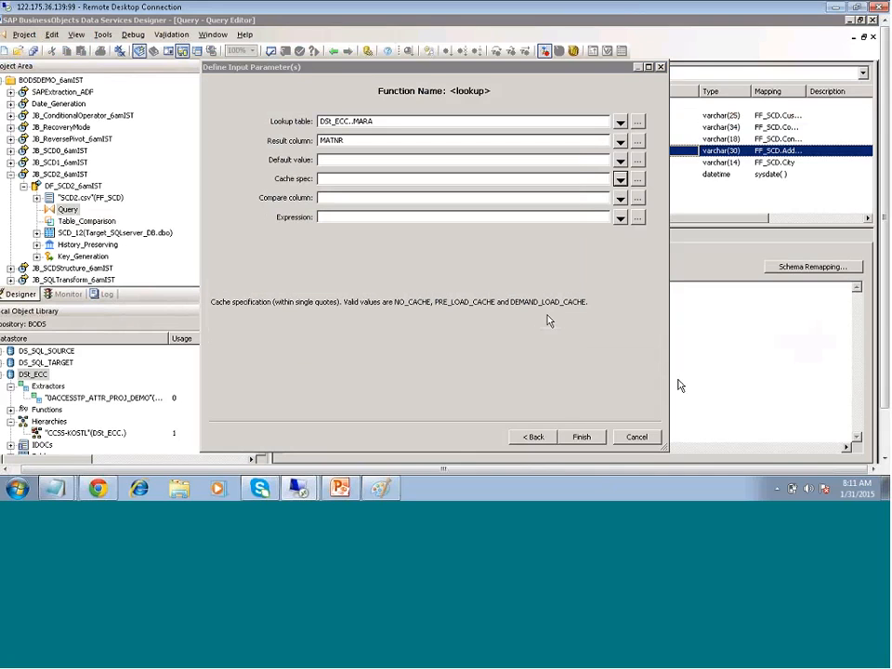
left_click(620, 201)
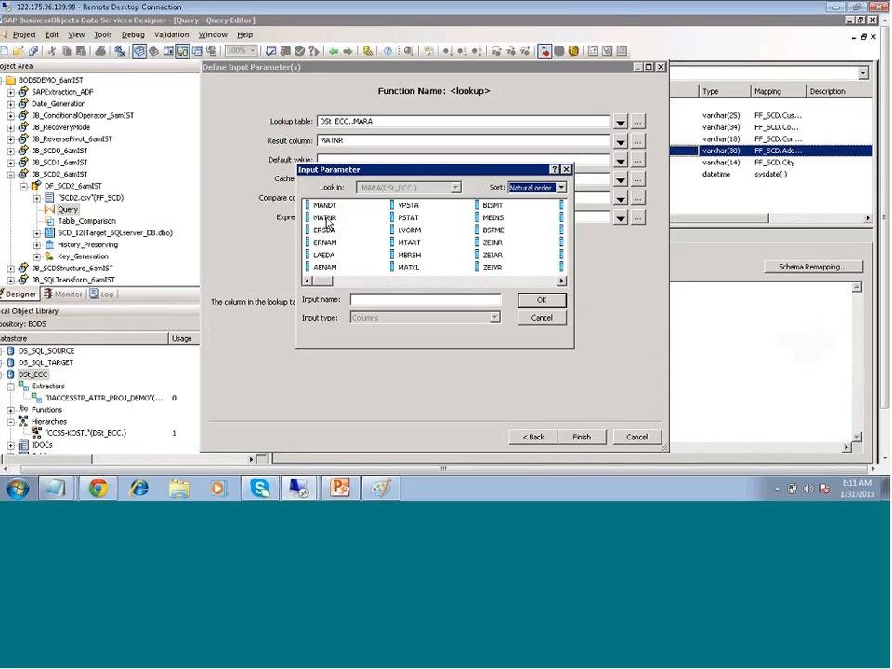
double_click(324, 218)
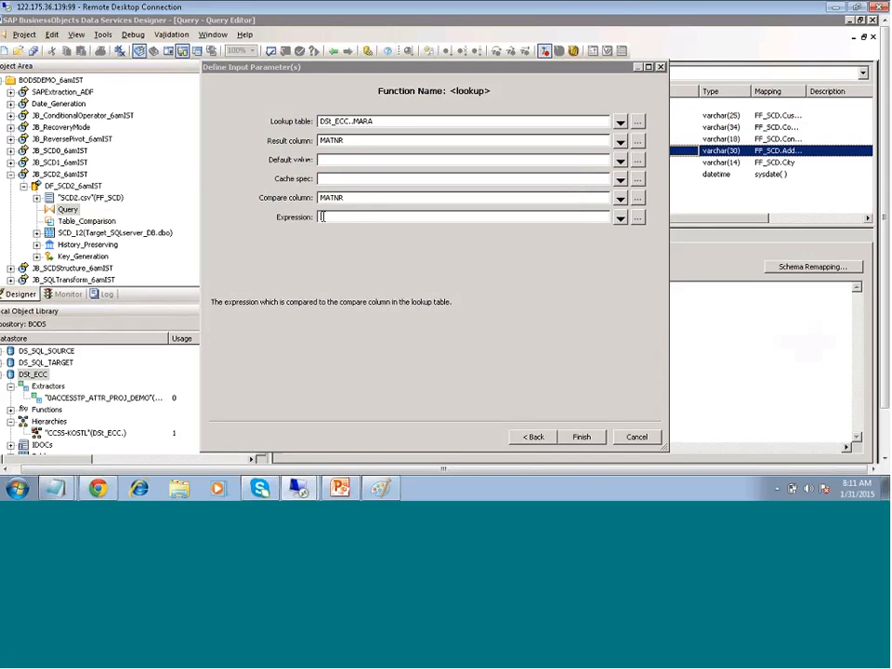
Use Plant_Item's "Item Number" as the expression; finishing is declined due to validation errors
left_click(637, 218)
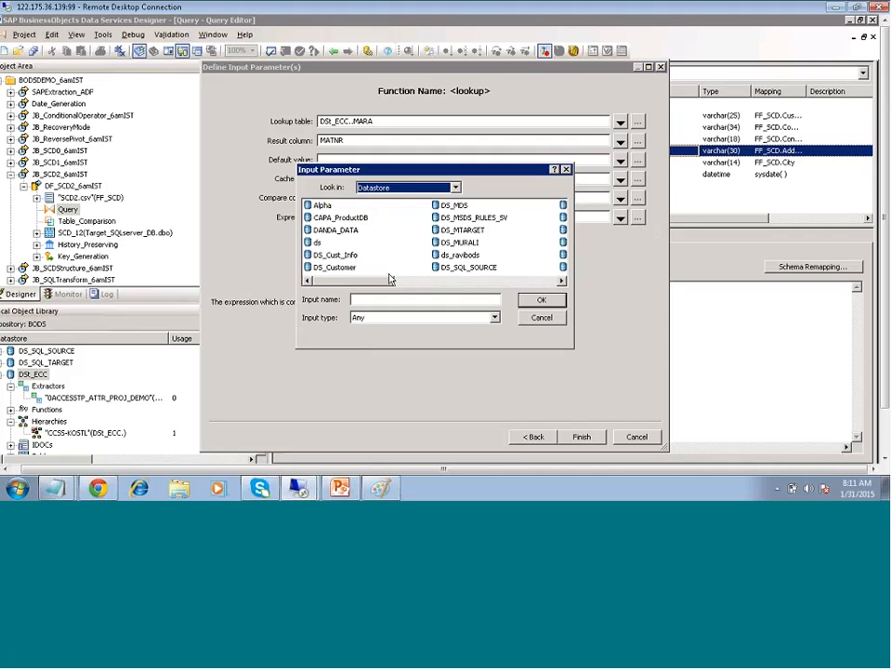
left_click(470, 280)
left_click(468, 282)
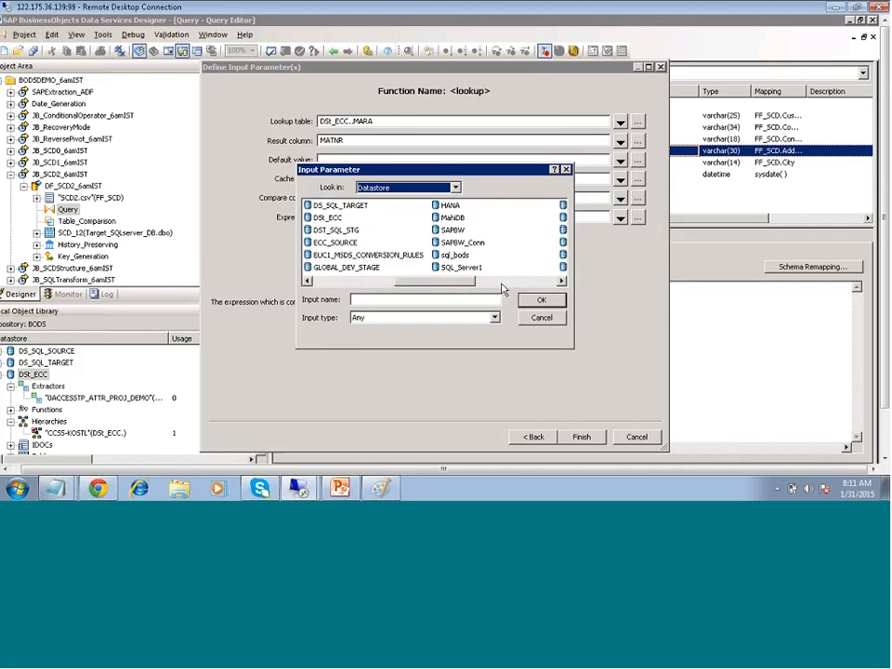
left_click(501, 283)
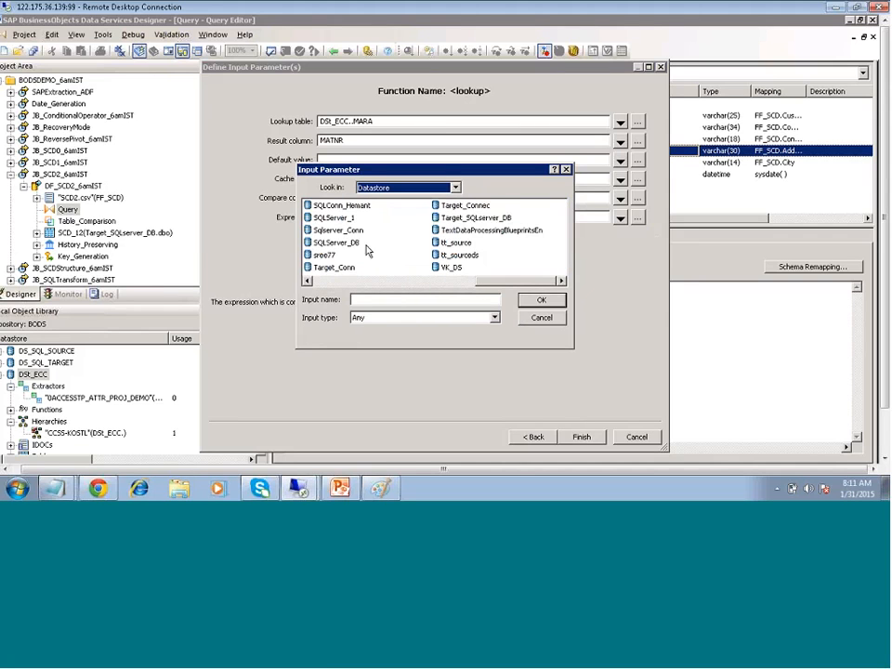
double_click(469, 220)
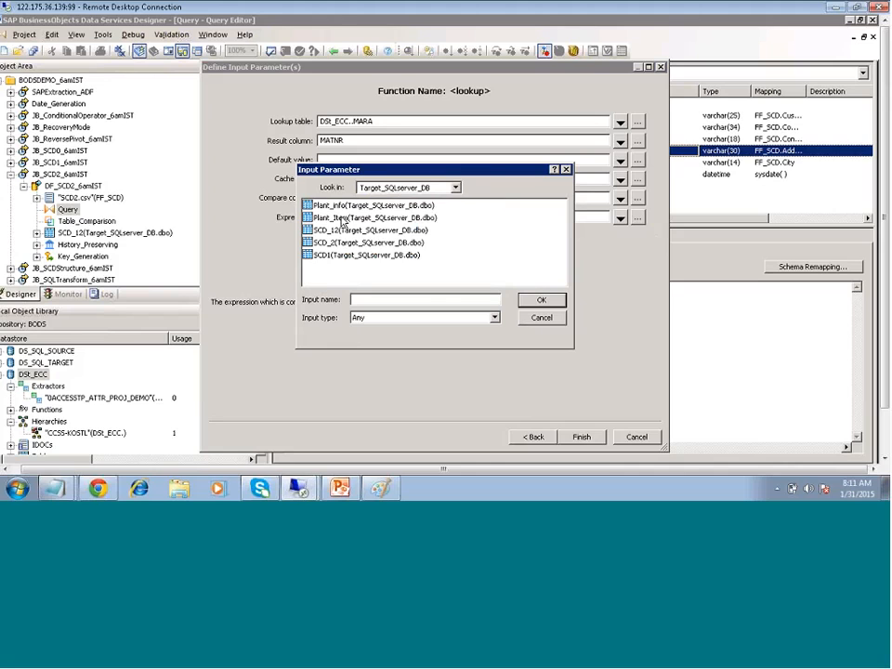
double_click(341, 218)
double_click(333, 205)
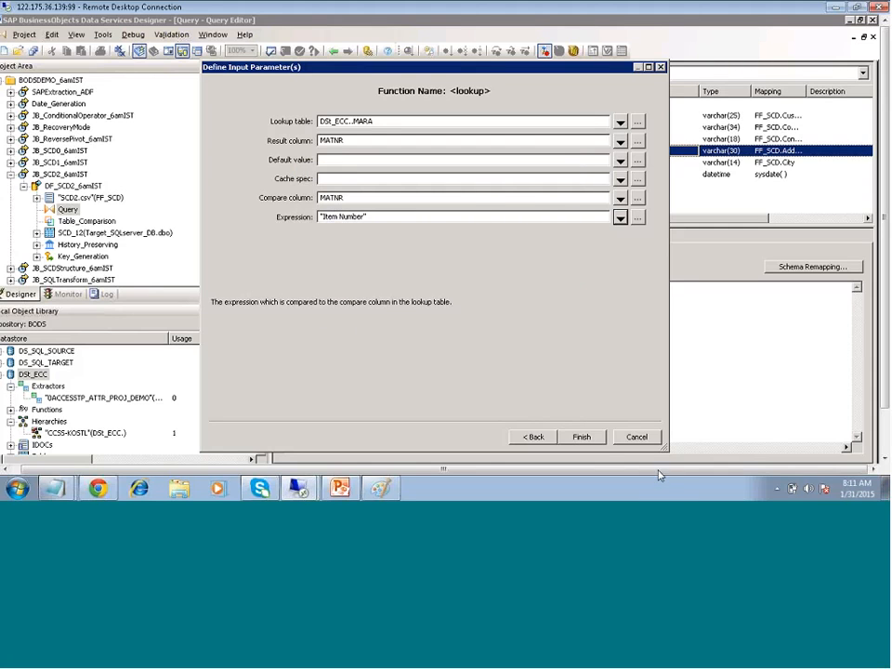
left_click(581, 436)
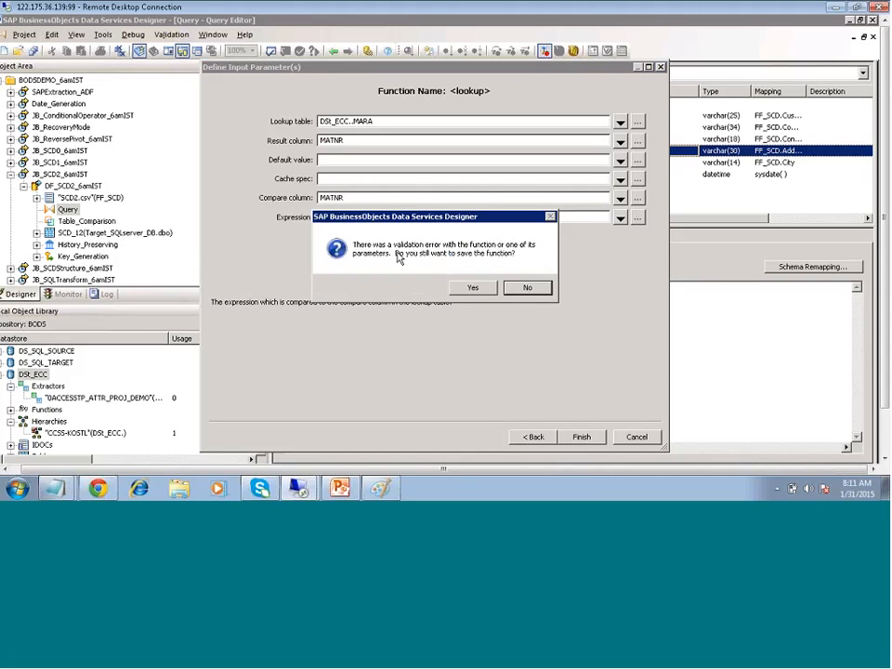
left_click(525, 287)
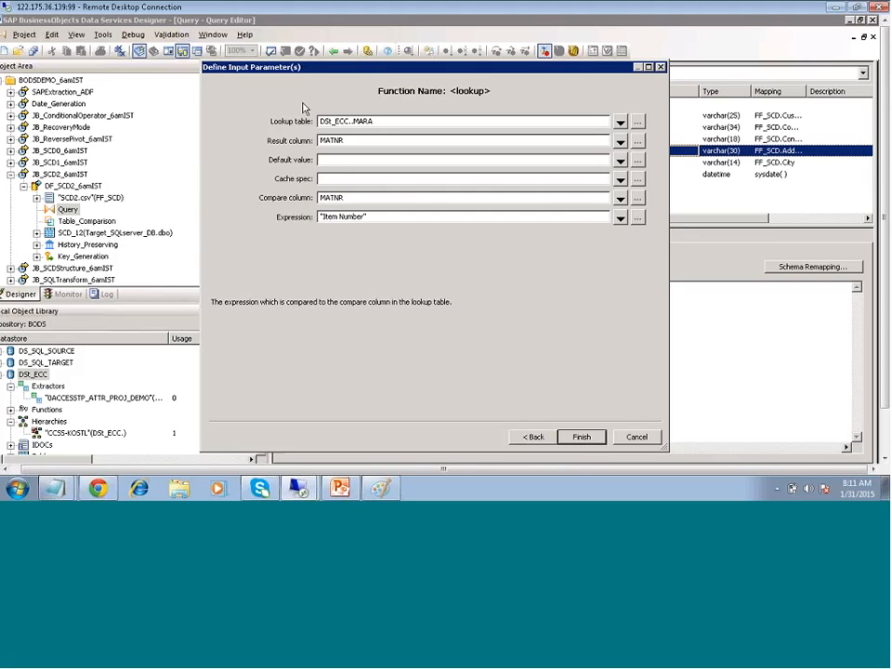
Set the default value to '?' and the cache spec to NO_CACHE
left_click(332, 159)
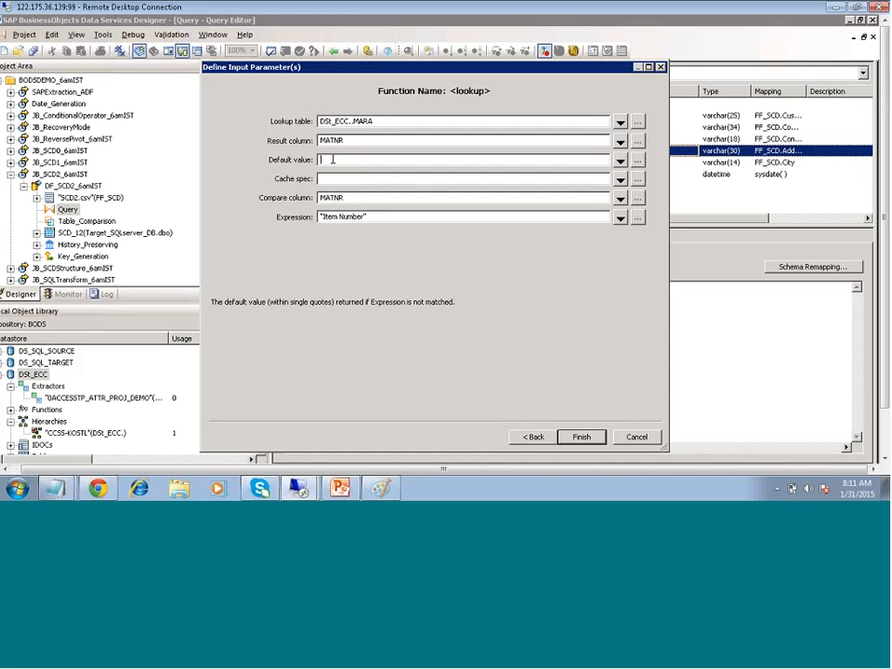
type("'")
type("'")
key("Tab")
left_click(637, 178)
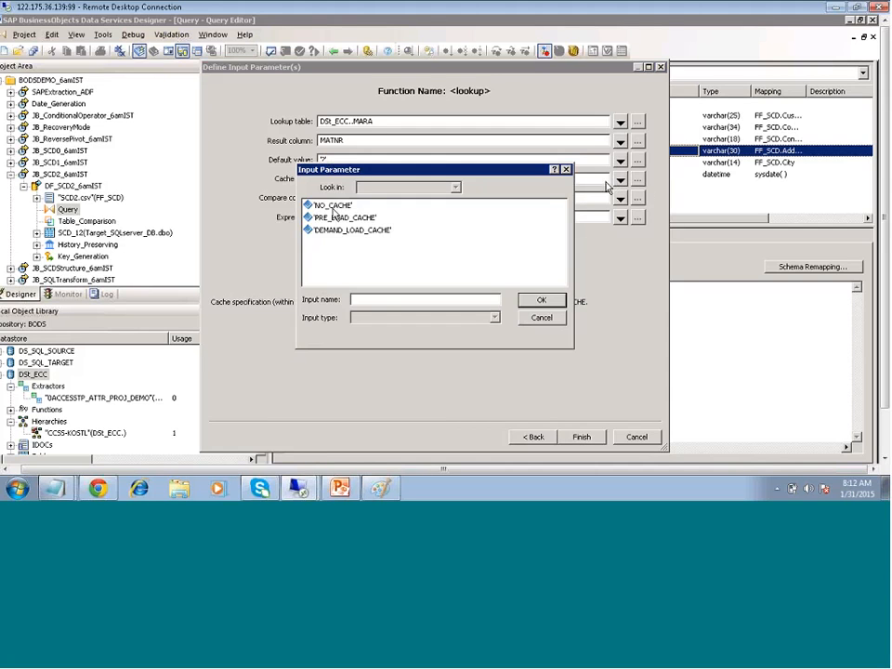
left_click(335, 206)
left_click(540, 299)
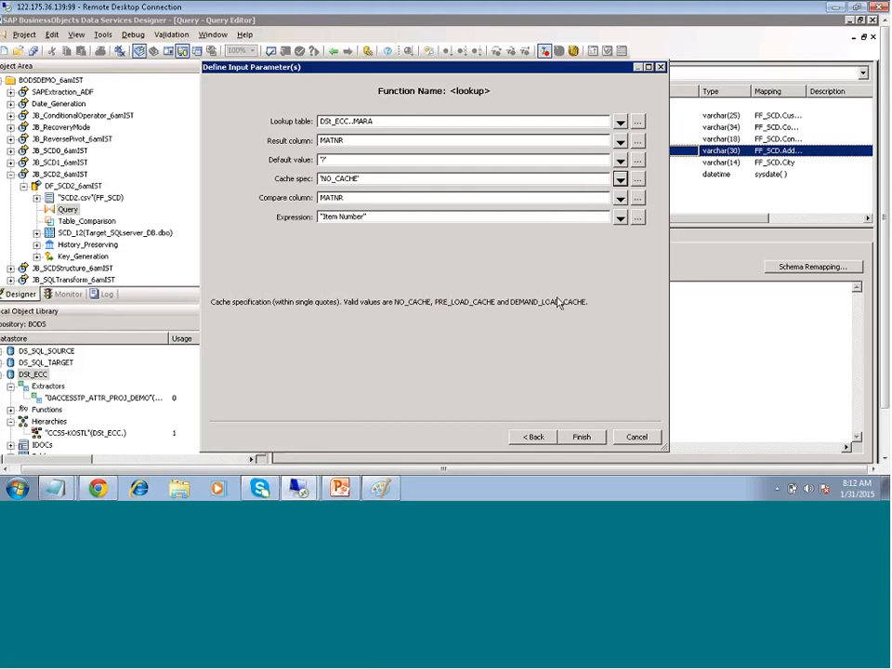
Insert the lookup into the Address mapping and highlight its DSt_ECC..MARA and MATNR arguments
left_click(583, 438)
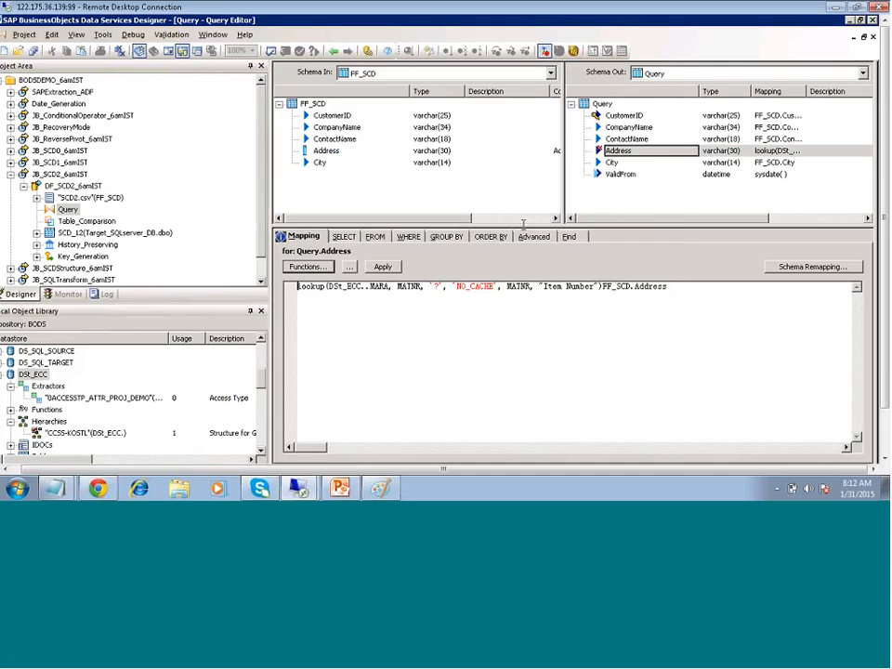
left_click(389, 286)
left_click(328, 285, "shift")
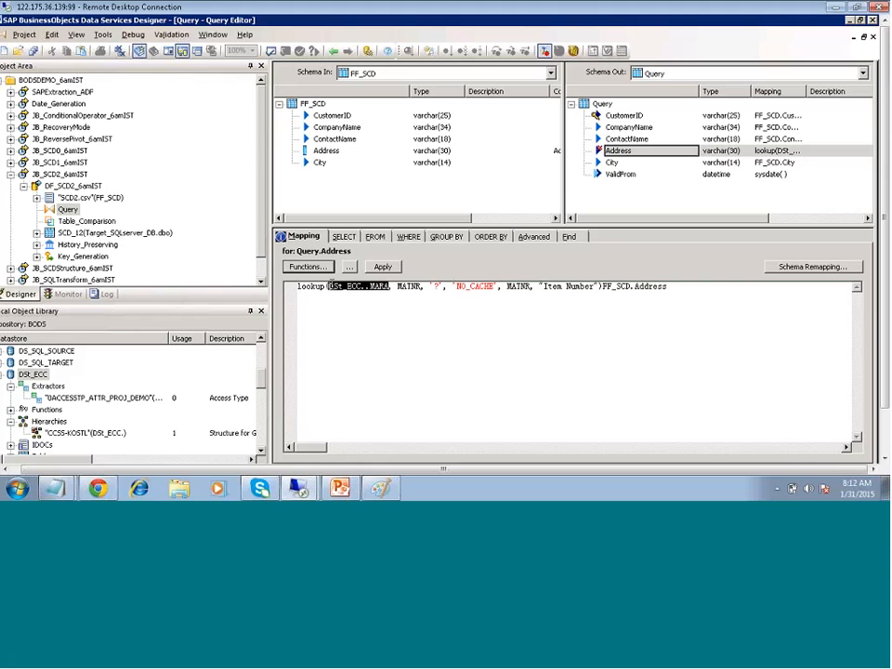
left_click_drag(331, 287, 333, 286)
left_click_drag(388, 286, 326, 287)
left_click(409, 287)
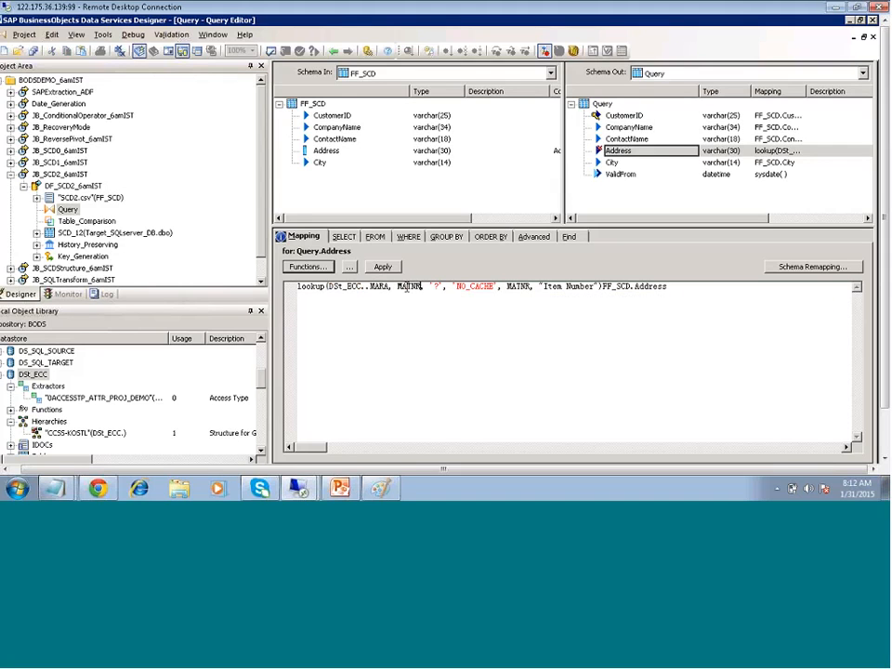
left_click_drag(421, 287, 399, 287)
key("shift+Left")
key("shift+Left")
key("shift+Left")
Open and close the ContactName column's properties, then return to Address
left_click(618, 150)
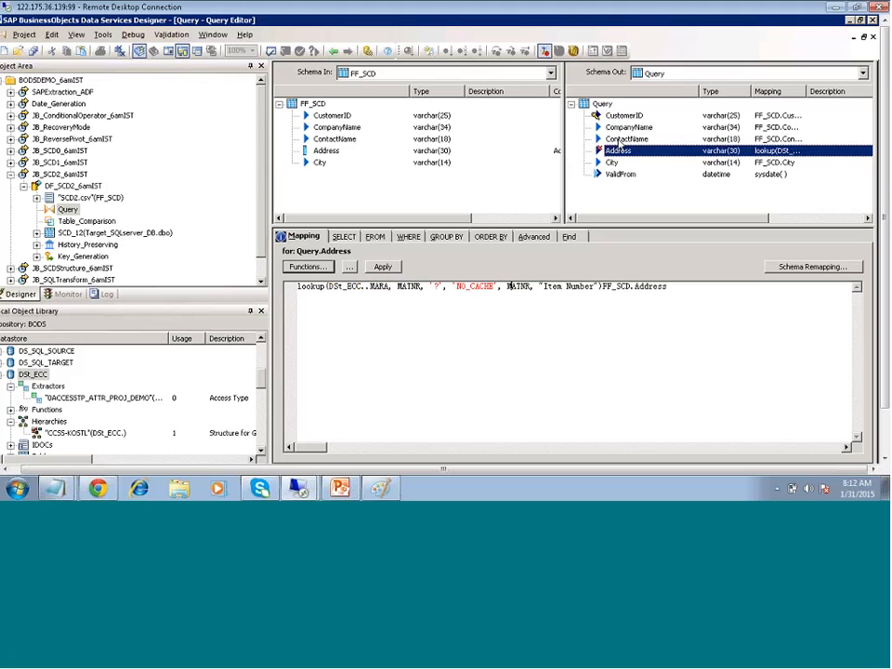
left_click(620, 140)
double_click(620, 140)
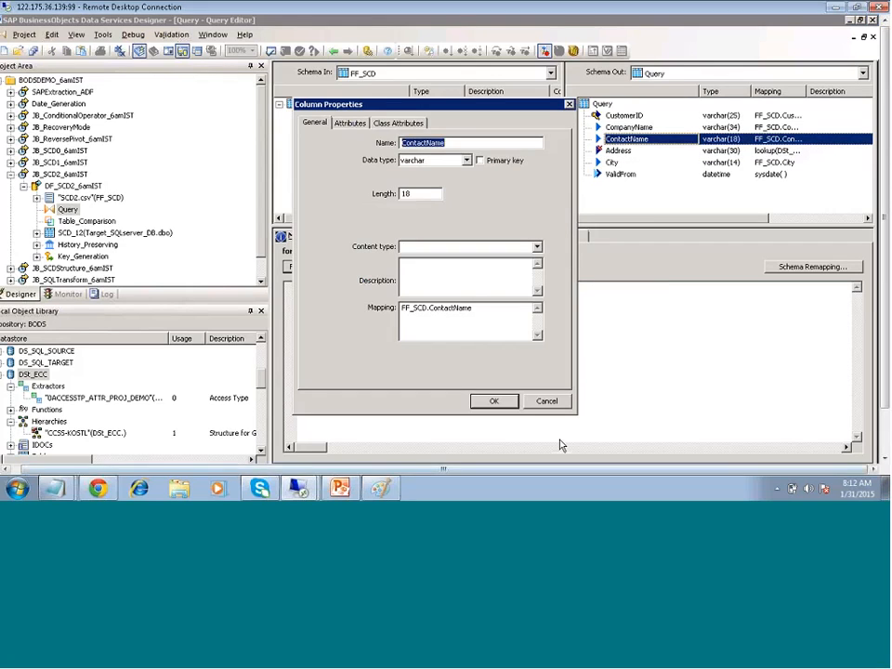
key("Escape")
left_click(613, 151)
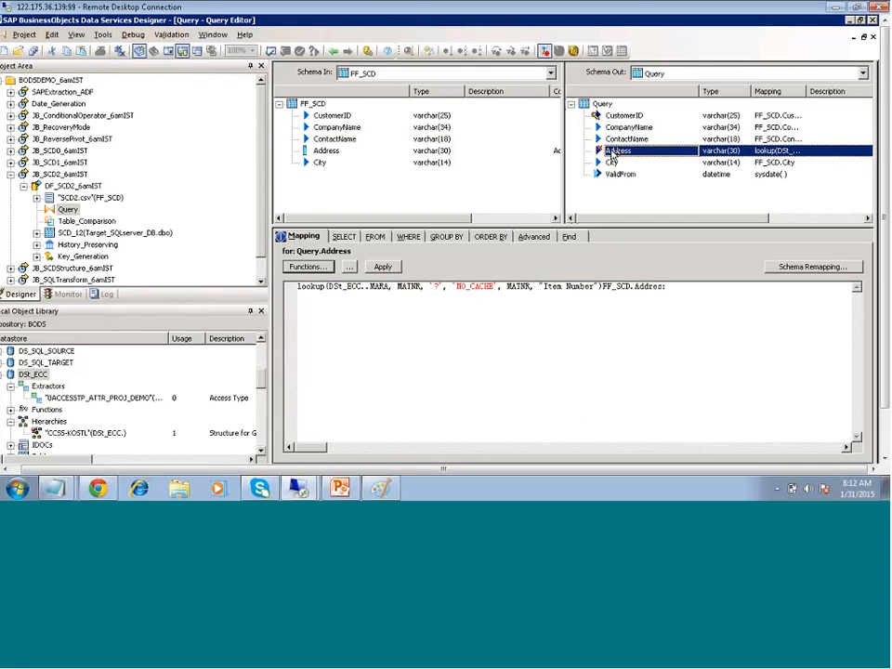
Delete the trailing FF_SCD.Address from the Address mapping expression
left_click(669, 287)
left_click_drag(668, 287, 603, 287)
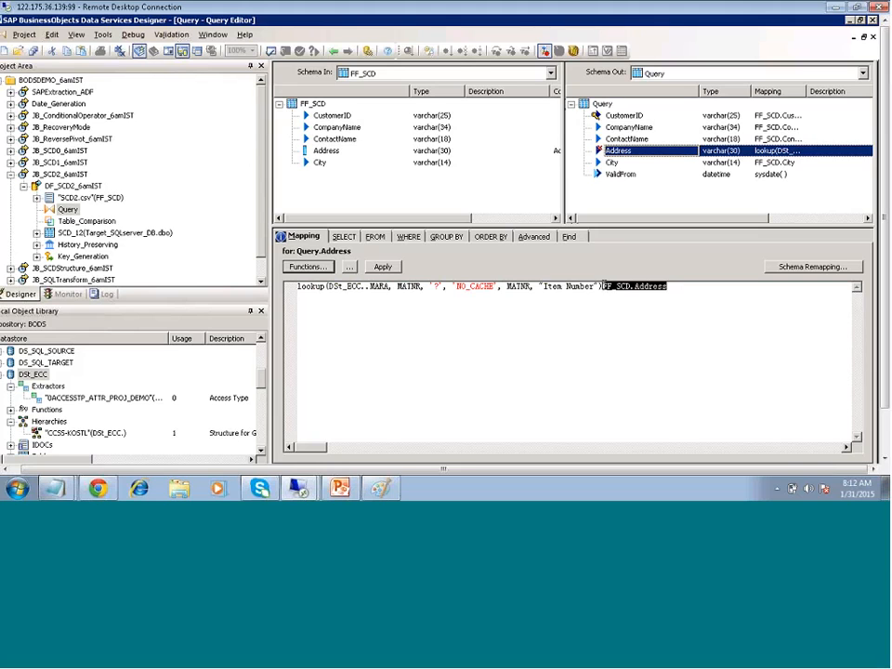
key("Delete")
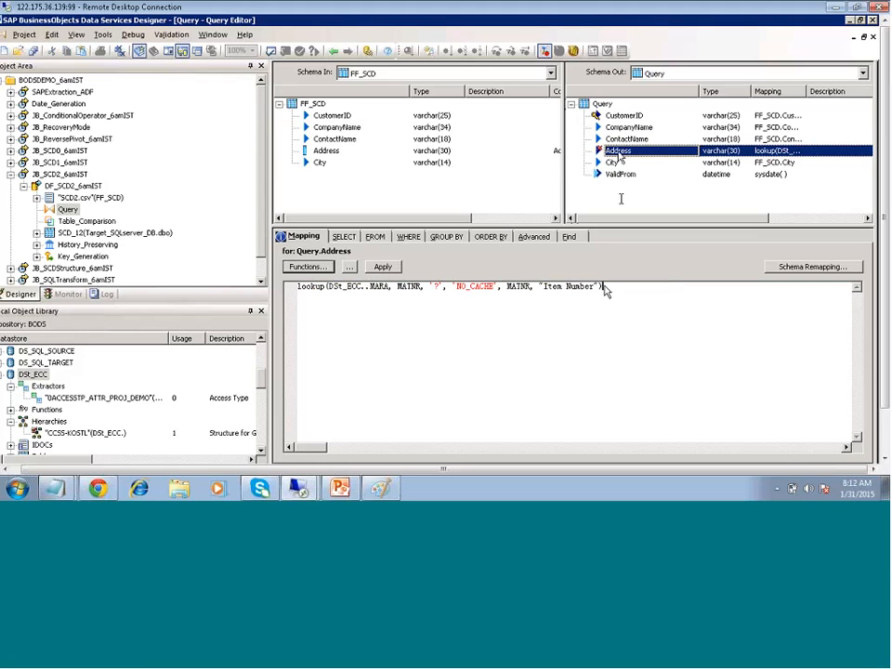
left_click(627, 139)
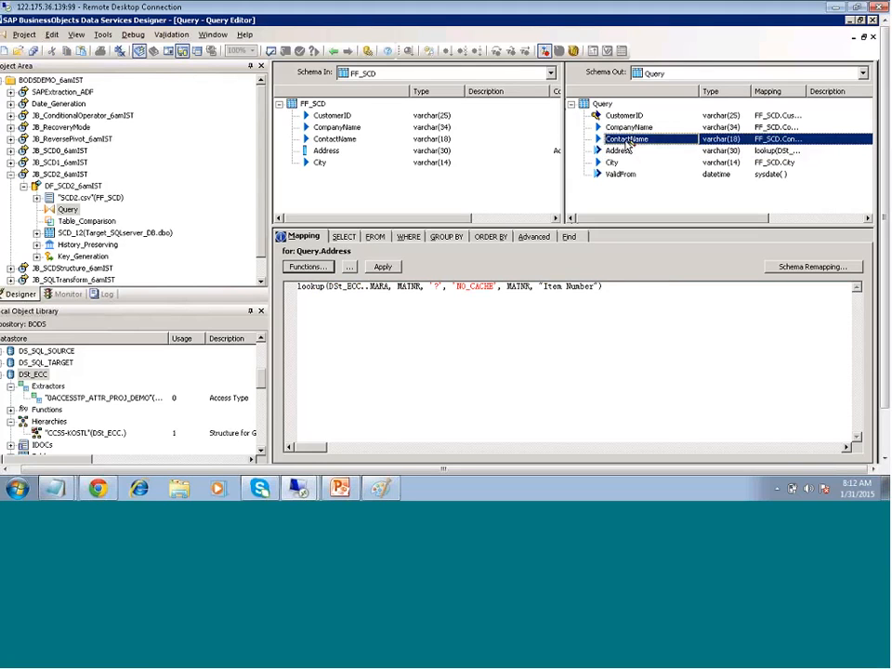
Reselect the Address column, then collapse JB_SCD2_6amIST in the Project Area
left_click(620, 150)
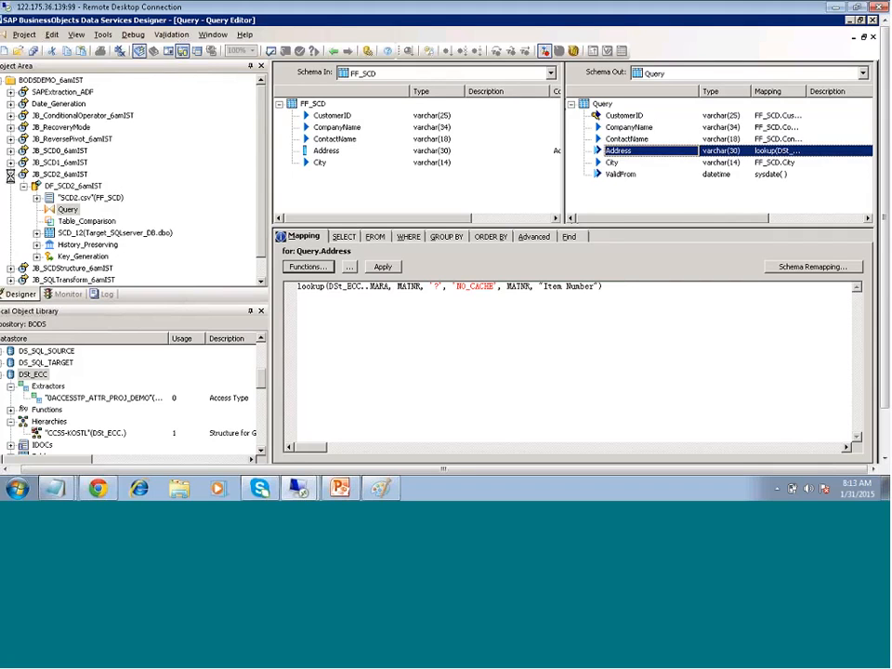
left_click(10, 174)
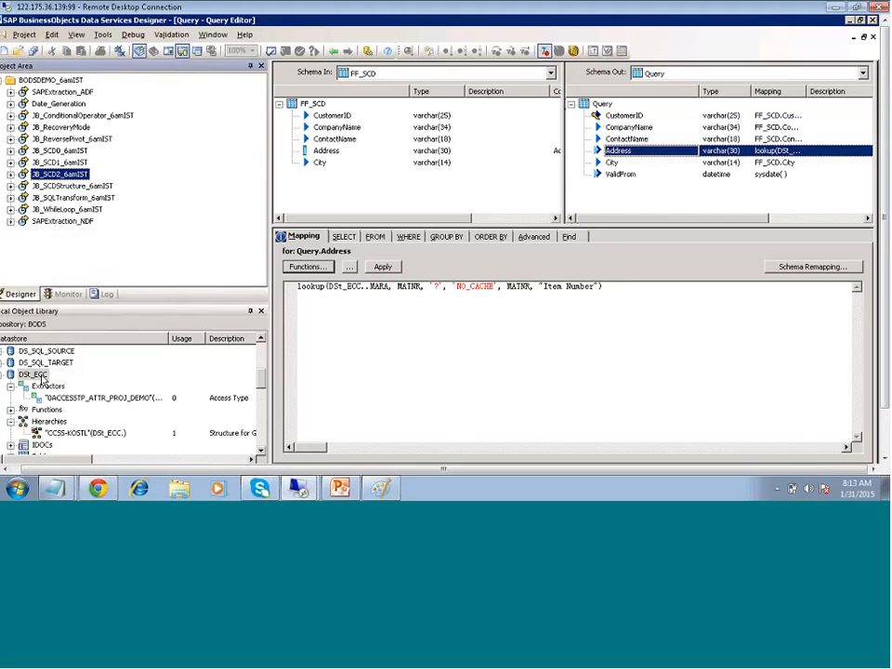
Open DSt_ECC's metadata, select its Extractors category, then bring BODS_ZARANTECH notes forward
double_click(38, 375)
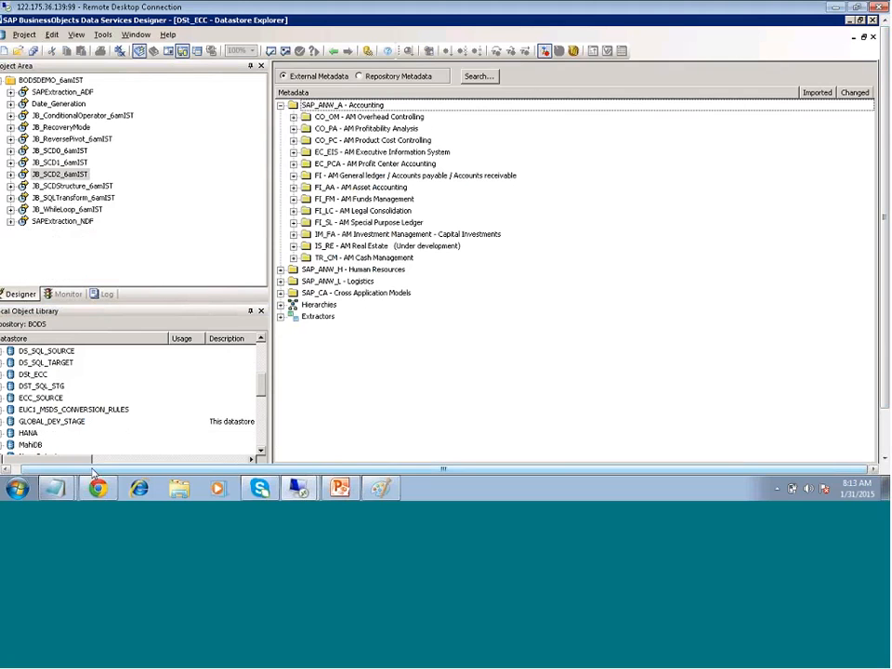
left_click_drag(92, 471, 70, 470)
left_click(7, 374)
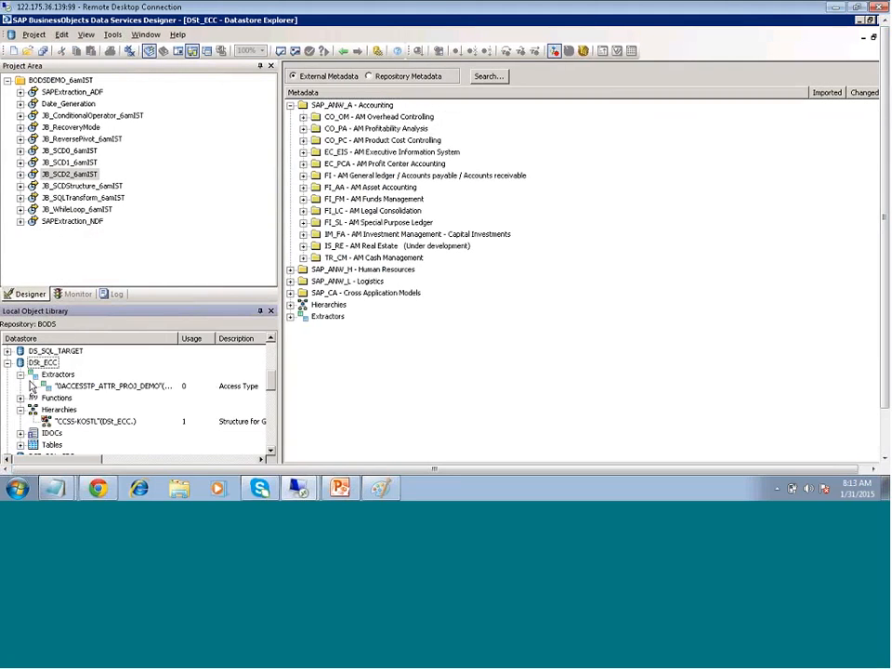
left_click(58, 373)
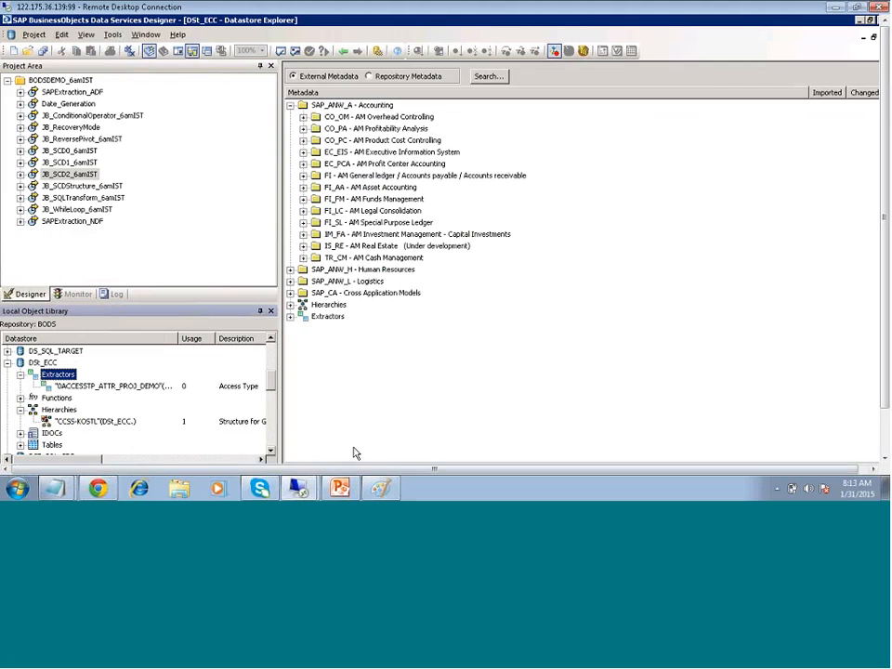
mouse_move(56, 485)
left_click(79, 458)
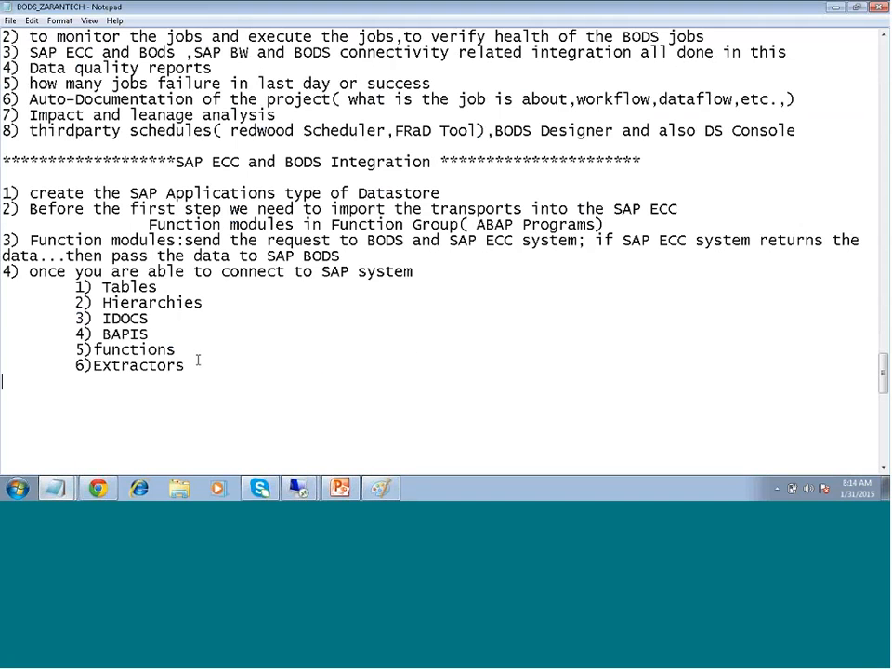
Add 'Attri,Text,Heir,Trans' under Extractors and a line 'ODP enabled extractors'
key("Tab")
type("Attri,Text,Heir,T")
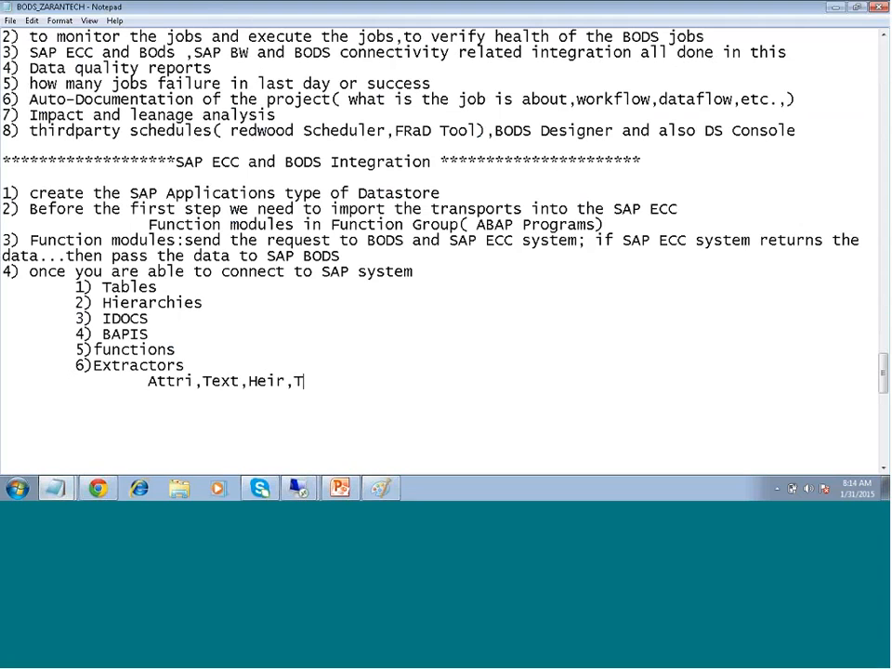
type("rans")
key("Return")
type("ODS")
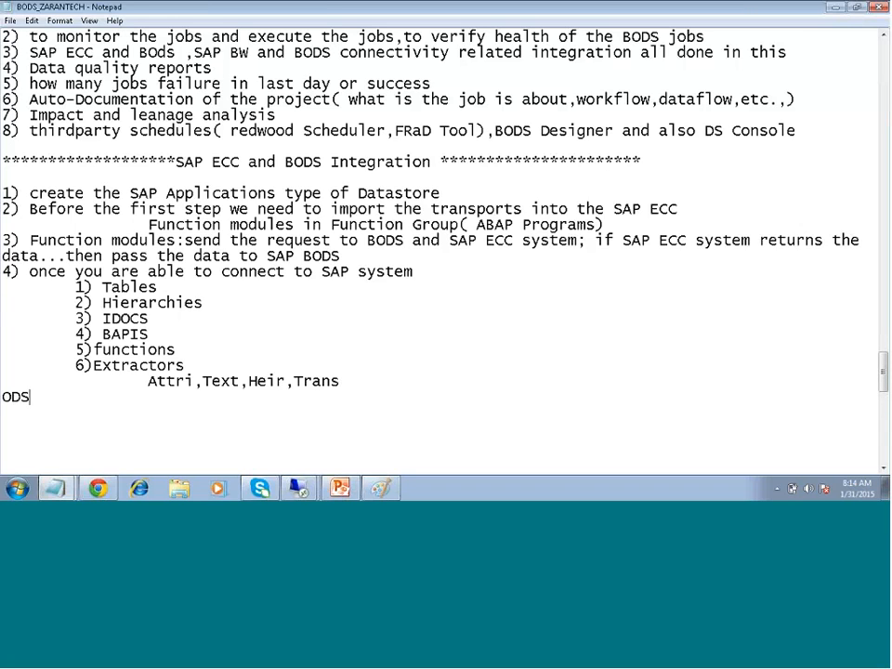
key("BackSpace")
type("P enavble")
key("BackSpace")
key("BackSpace")
key("BackSpace")
key("BackSpace")
type("bled extra")
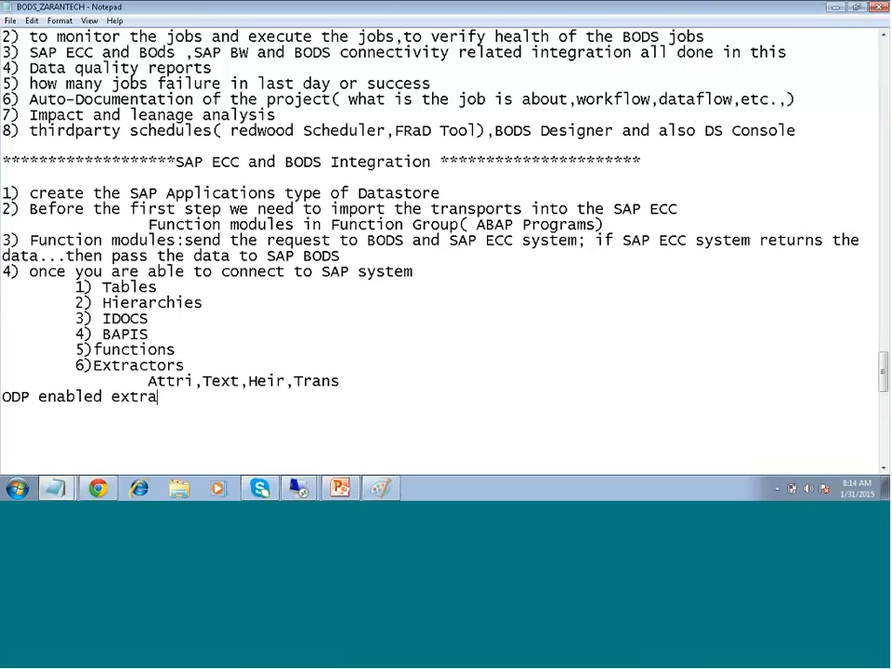
type("cro")
key("BackSpace")
key("BackSpace")
type("tors")
Add a new line reading 'ODP not enabled Extractors'
key("Return")
type("OP")
key("BackSpace")
type("DP")
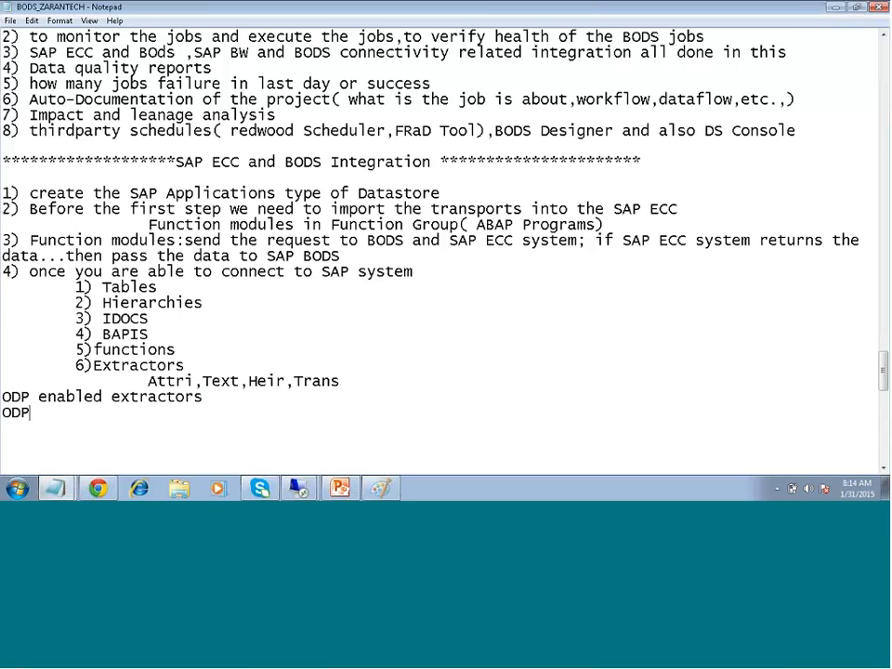
type(" not enabled Ex")
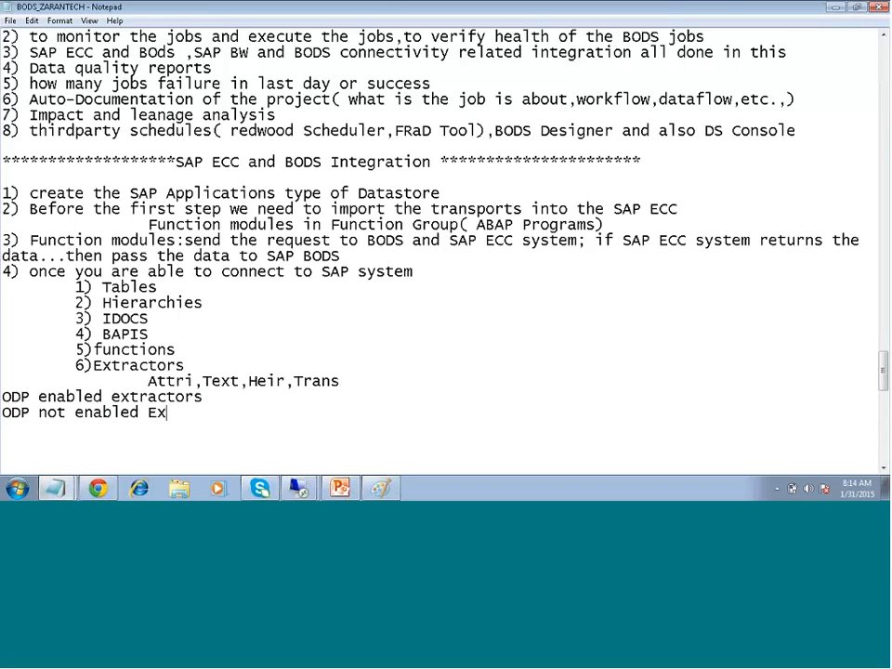
type("tractors")
Insert 'API' after 'ODP' on both Notepad lines, giving 'ODP API enabled' and 'ODP API not enabled'
left_click(38, 397)
type("A")
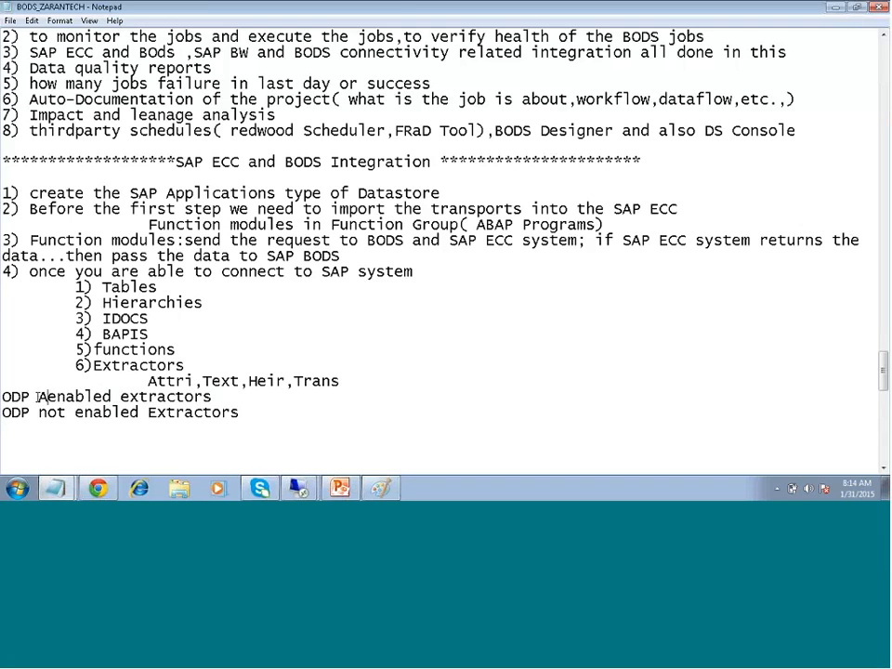
type("PI")
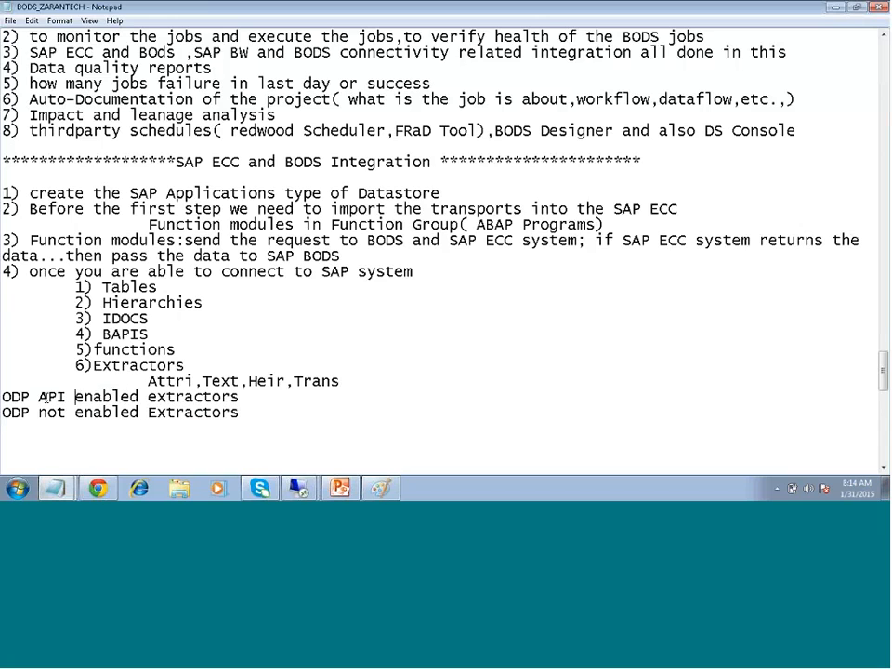
left_click(40, 412)
type("A")
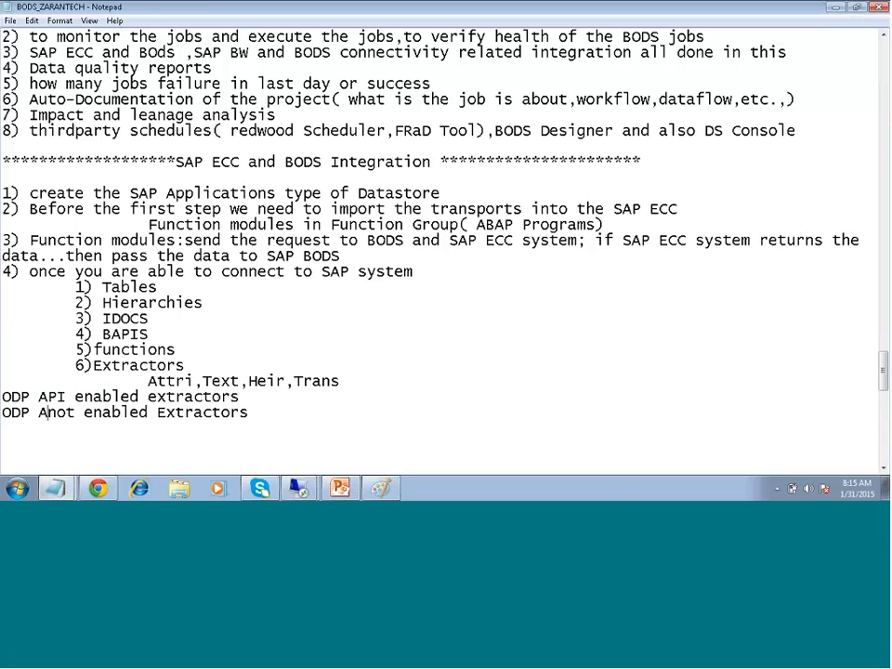
type("PI")
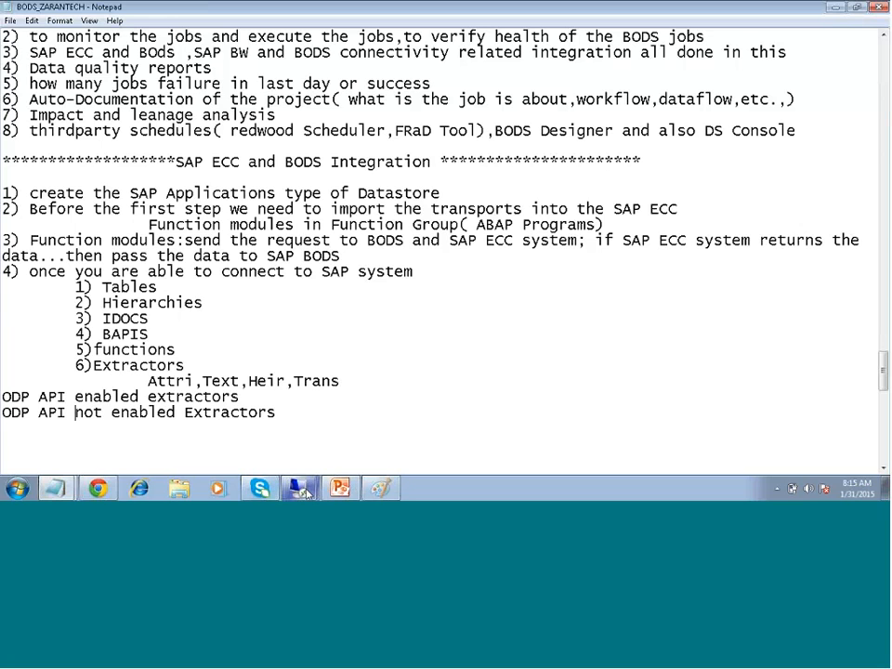
Back in Designer, expand the SAP extractor group and collapse the Higher Education & Research branch
mouse_move(298, 488)
left_click(309, 448)
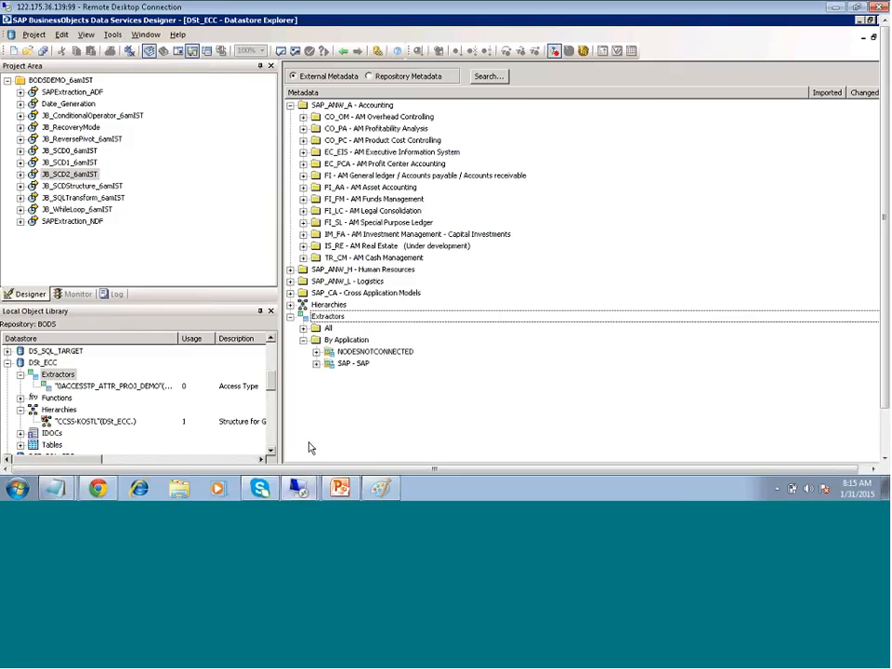
left_click(316, 363)
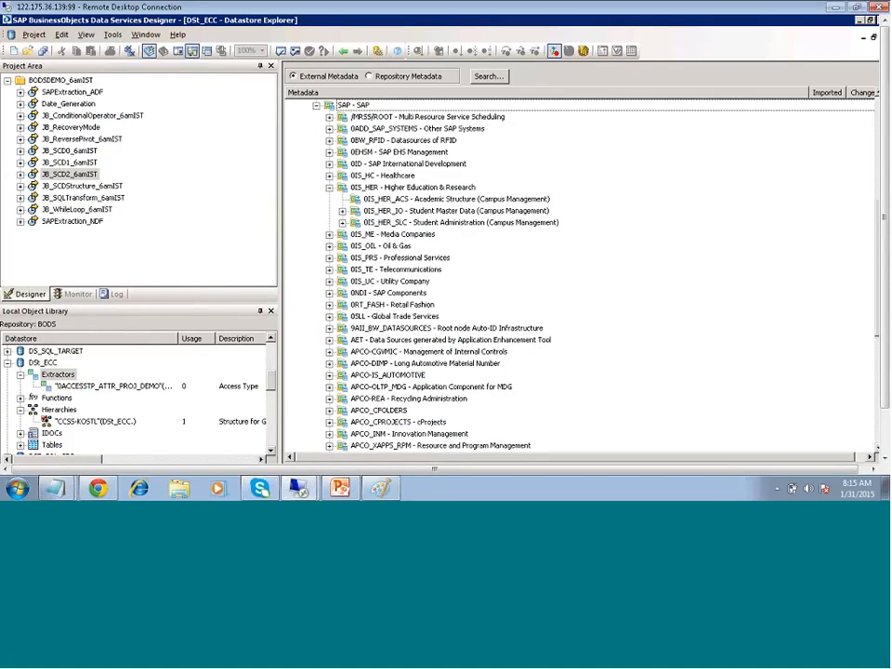
left_click(328, 188)
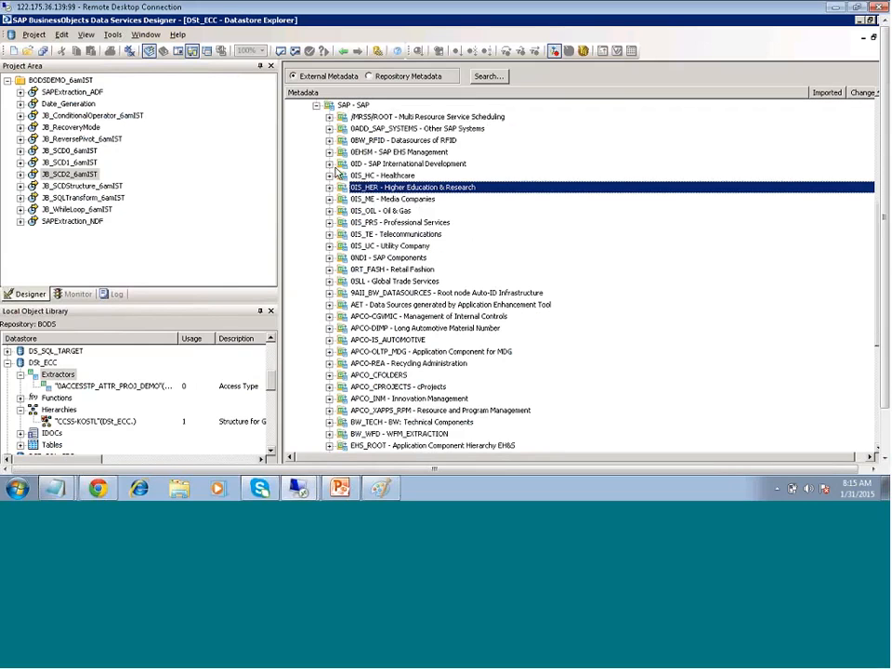
scroll(423, 340, "down", 1)
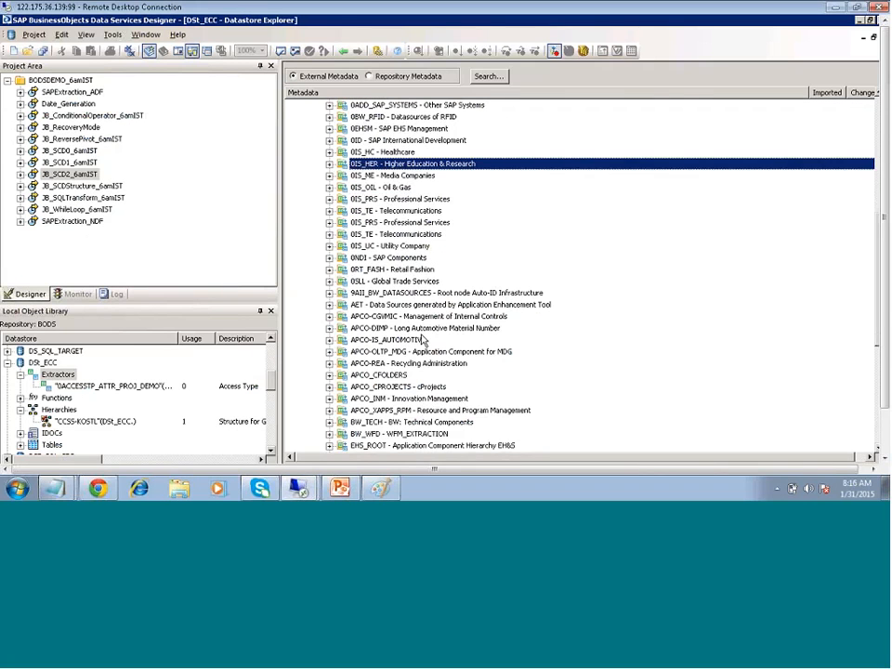
scroll(422, 340, "down", 1)
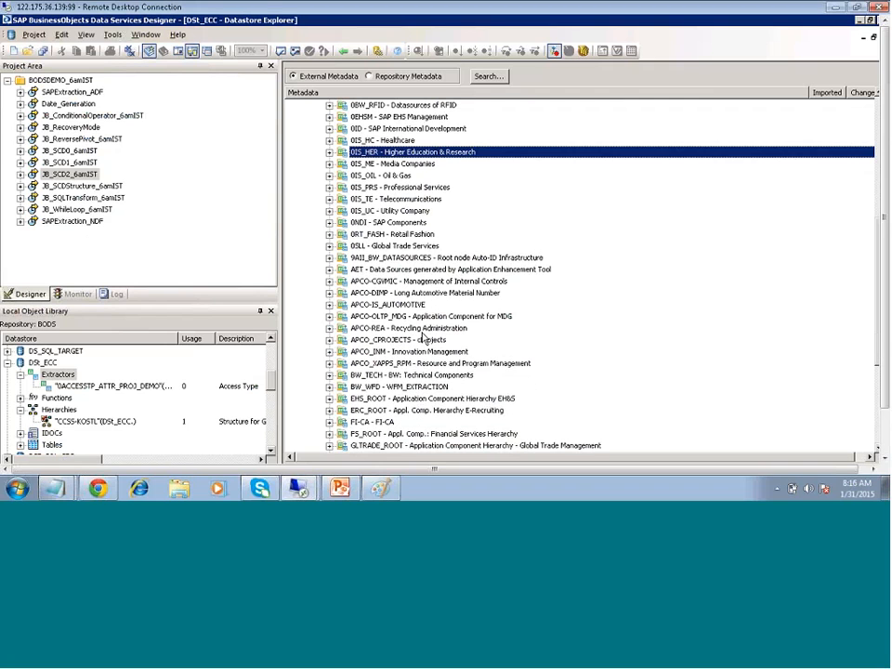
scroll(423, 340, "down", 1)
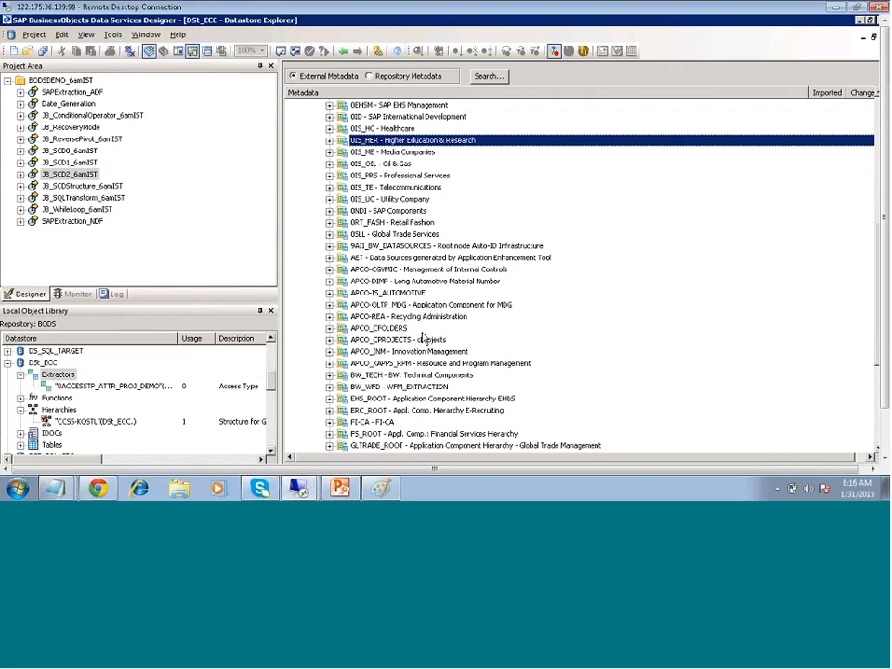
scroll(423, 340, "down", 3)
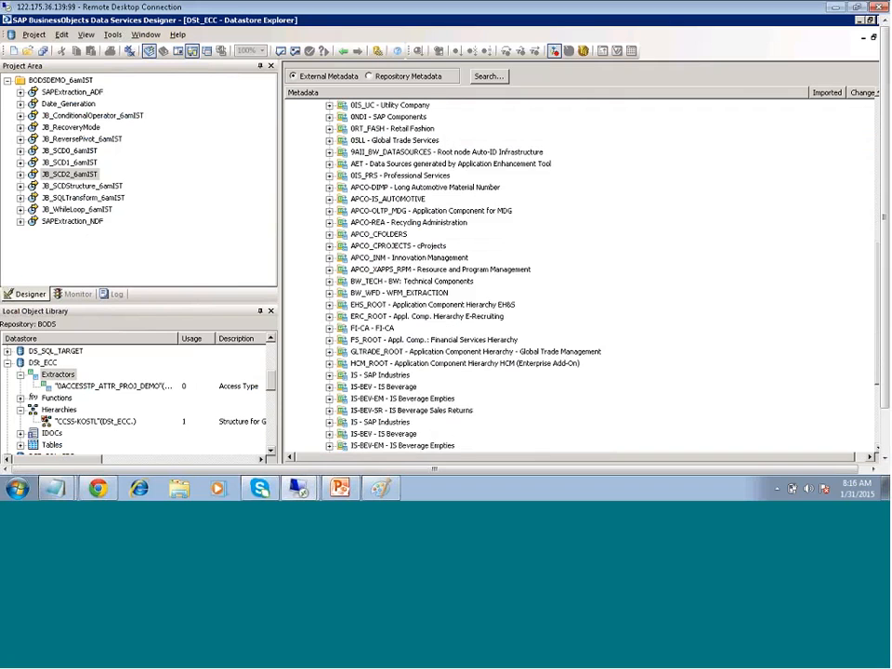
scroll(458, 295, "down", 3)
scroll(457, 295, "up", 3)
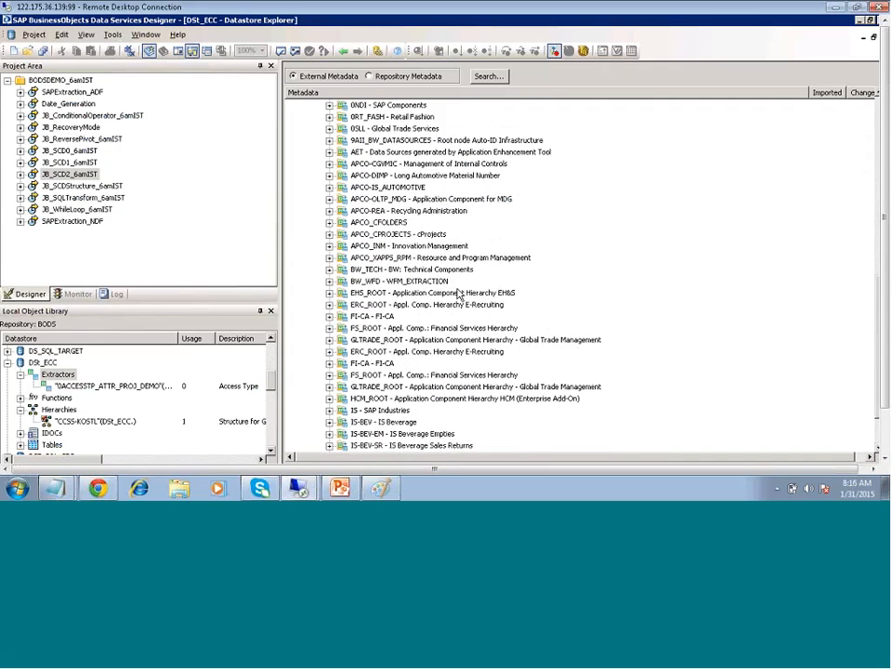
scroll(457, 295, "up", 2)
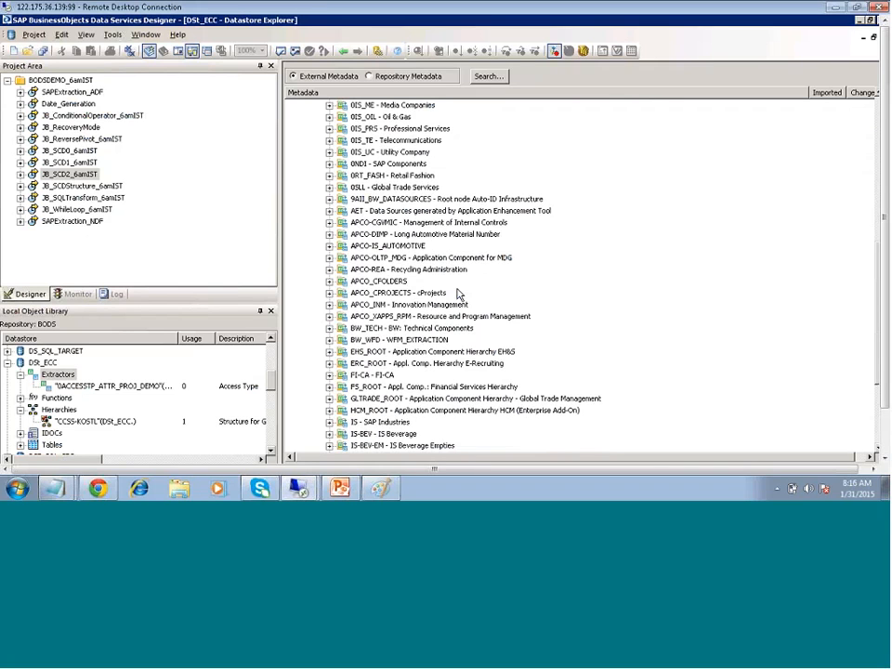
scroll(458, 295, "up", 2)
left_click(823, 167)
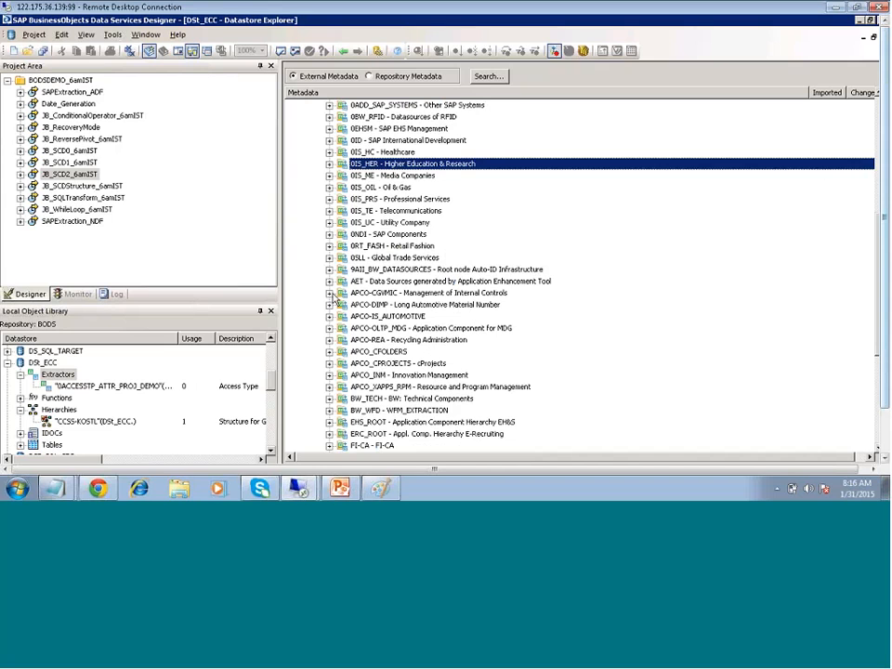
scroll(332, 298, "up", 4)
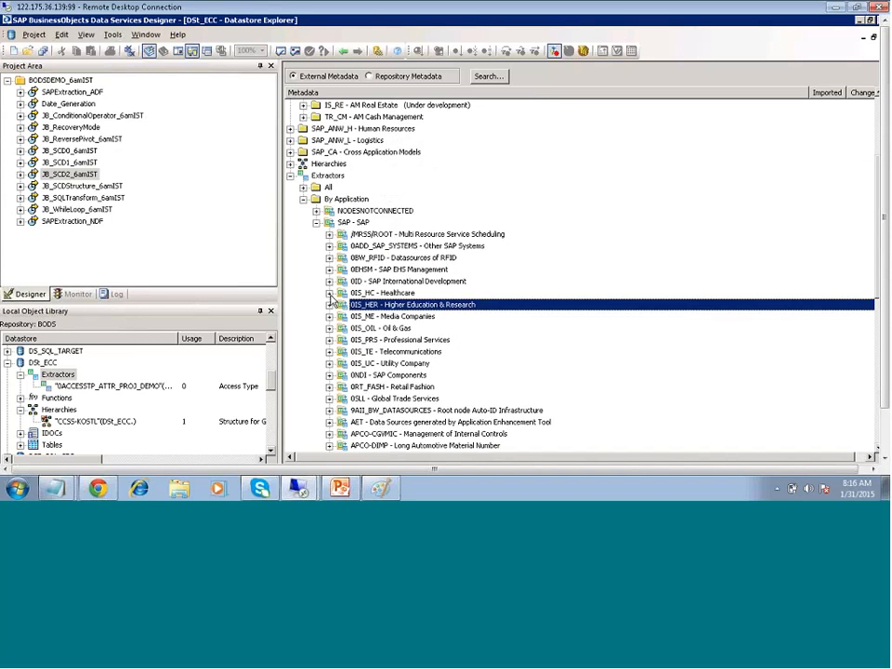
Expand Healthcare > Healthcare General > Healthcare Master Data General and open 0HC_APPRTYP_TEXT's context menu
left_click(329, 293)
left_click(342, 304)
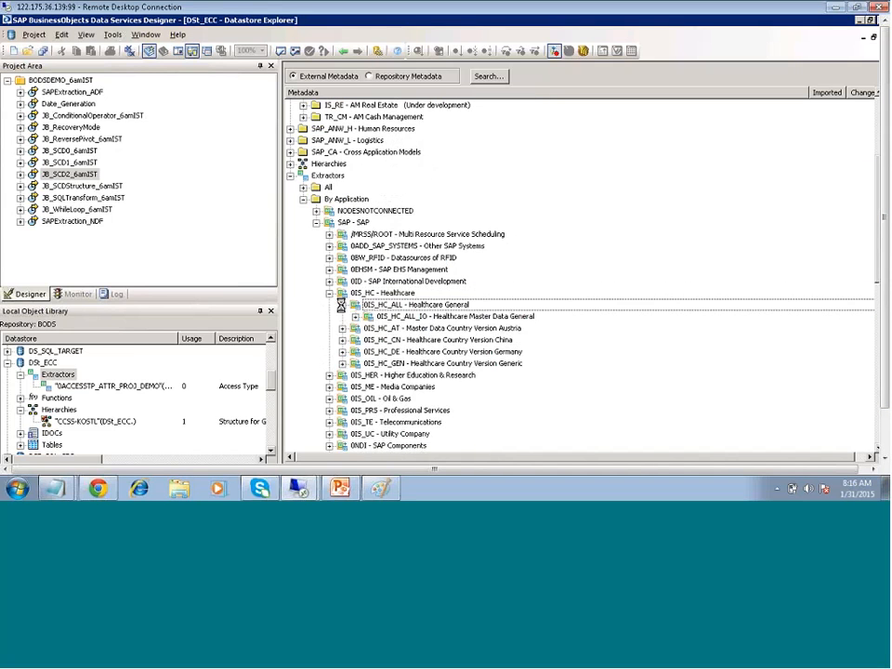
left_click(355, 316)
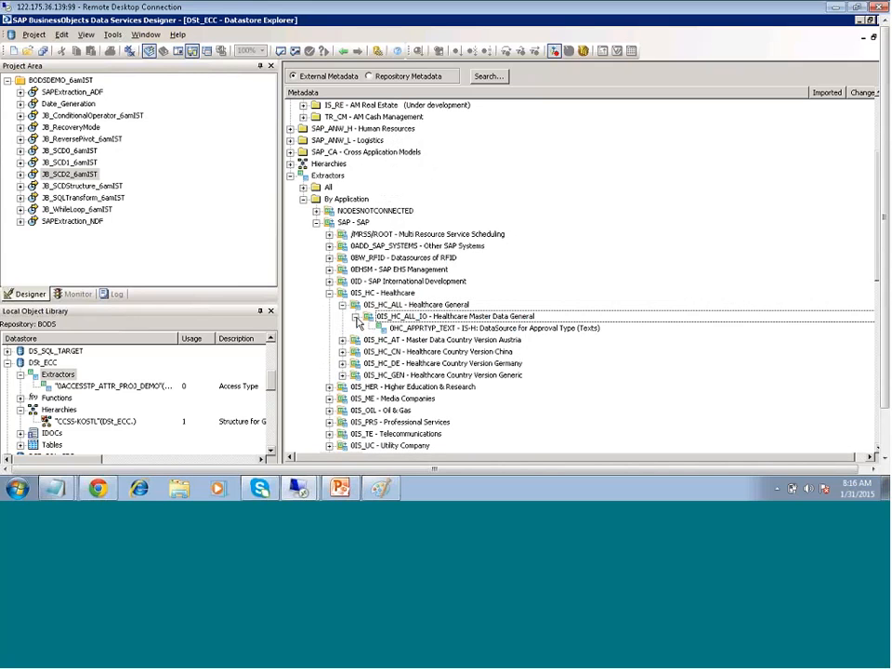
right_click(444, 331)
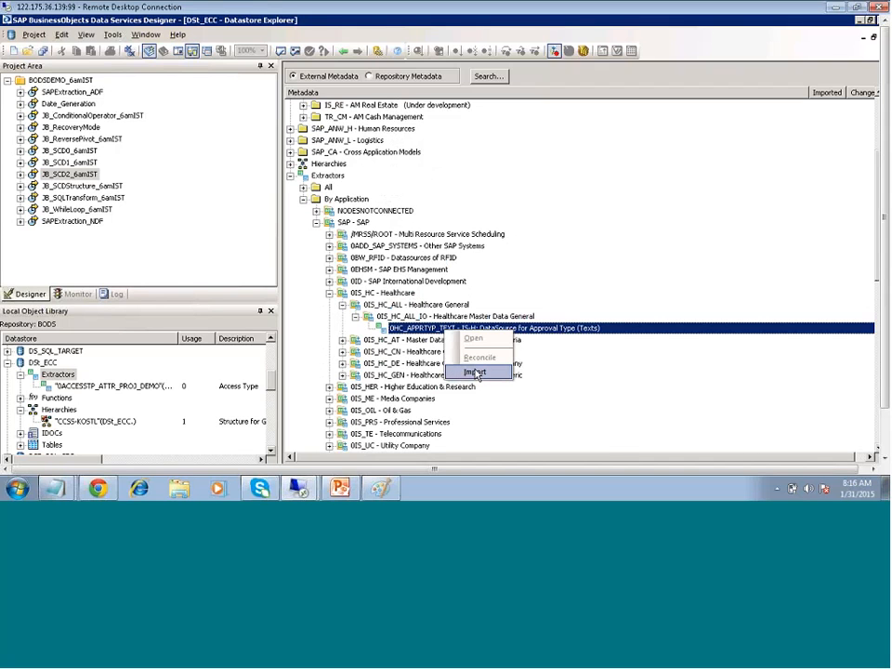
Start importing 0HC_APPRTYP_TEXT in Query mode with project name BODSDEMO_6amIST
left_click(476, 373)
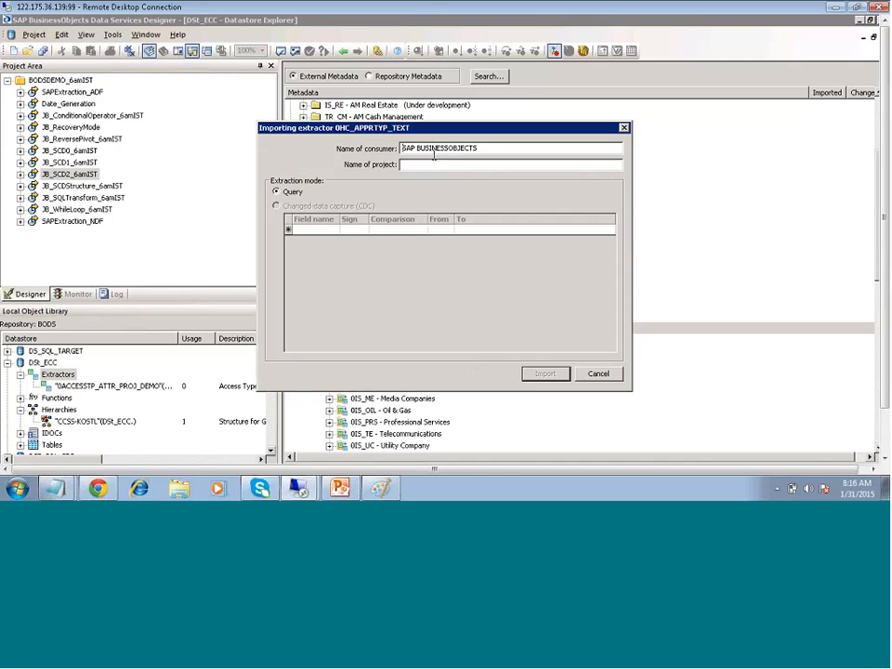
left_click(426, 164)
type("B")
type("ODS")
type("DEMO_6amIST")
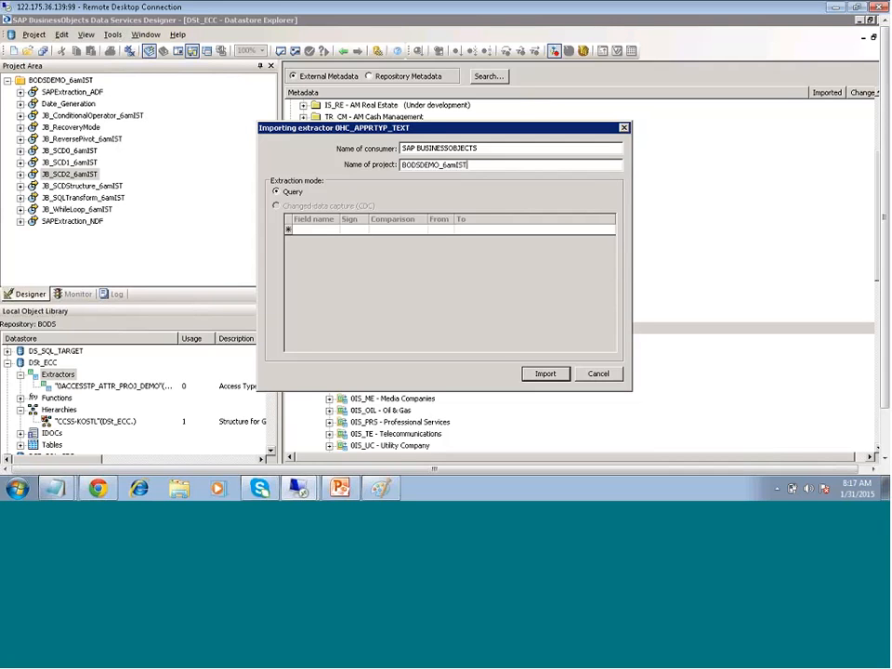
Confirm the import of 0HC_APPRTYP_TEXT with project BODSDEMO_6amIST
left_click(545, 374)
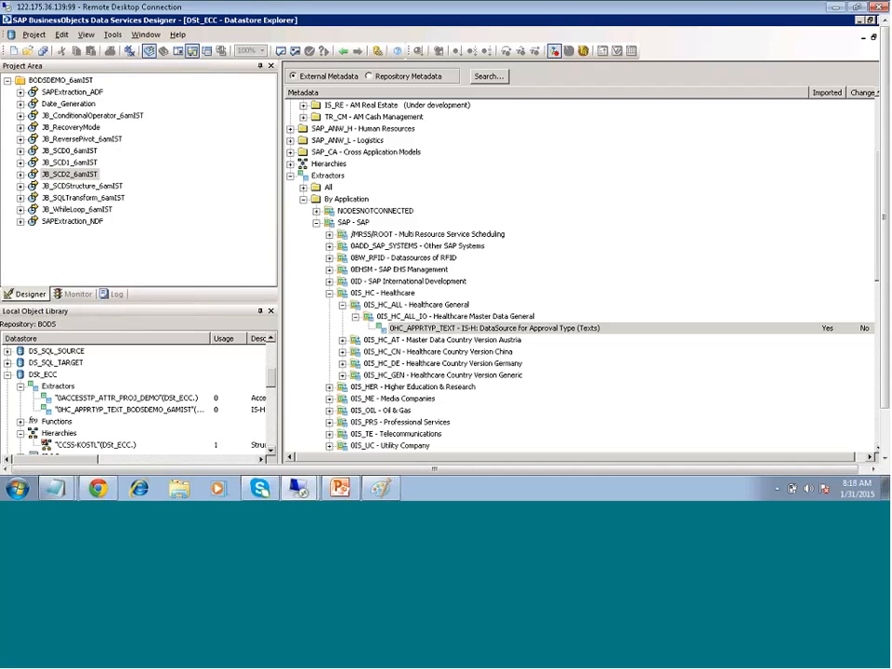
Select the newly imported 0HC_APPRTYP_TEXT extractor in the Local Object Library
left_click(122, 411)
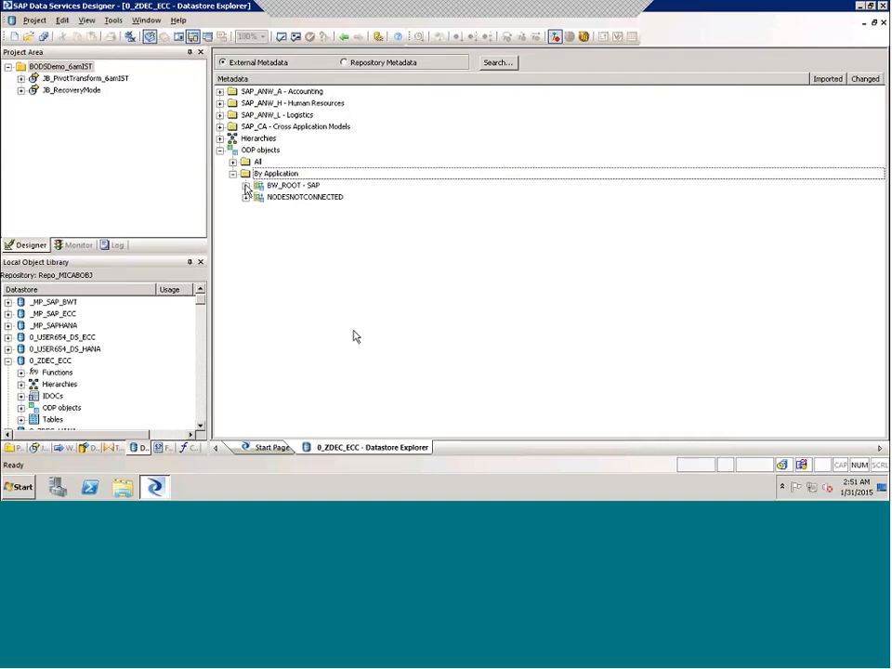
Expand BW_ROOT - SAP > SAP Industries > Automotive and check the Automotive nodes' available actions
left_click(246, 186)
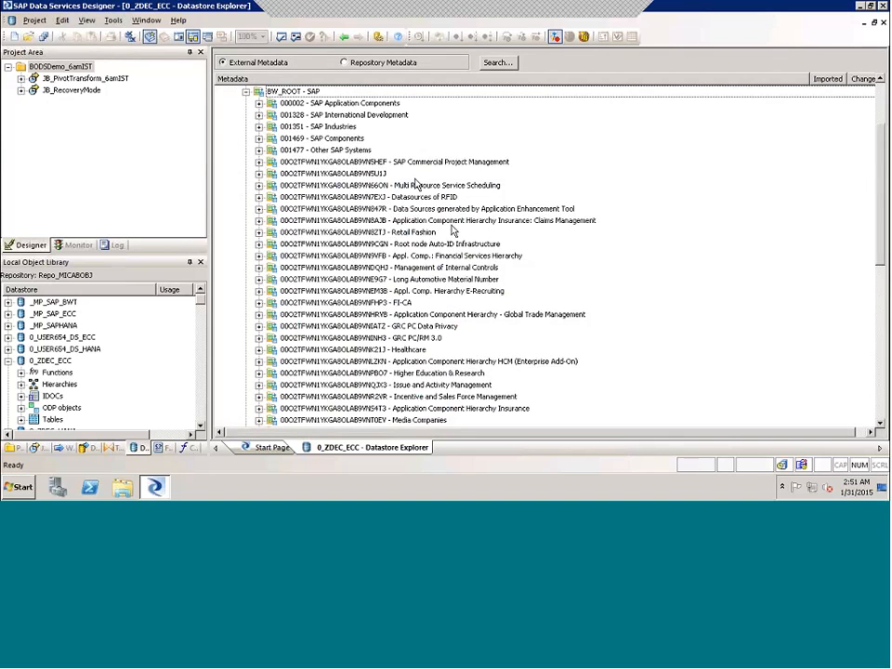
left_click(258, 127)
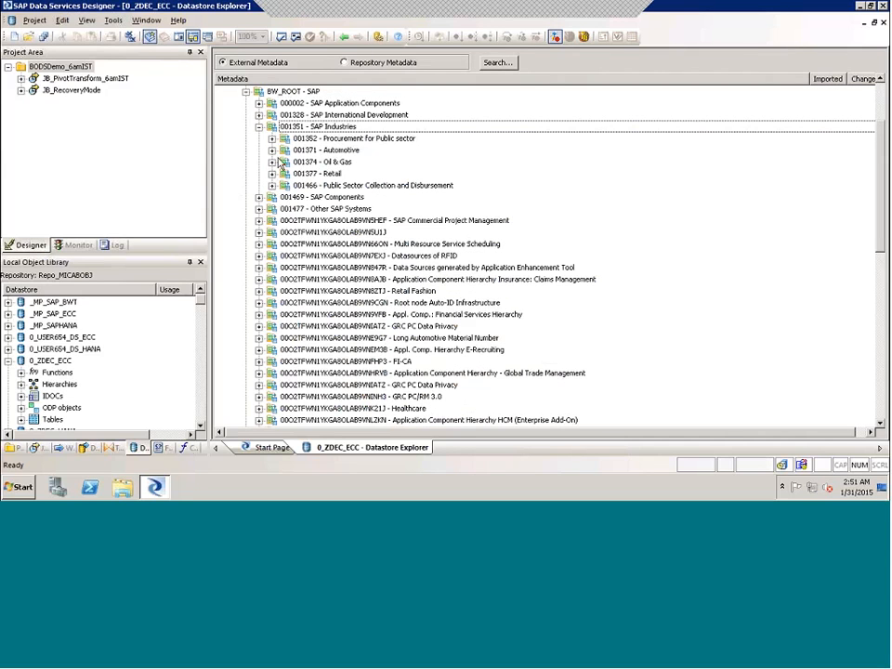
left_click(271, 151)
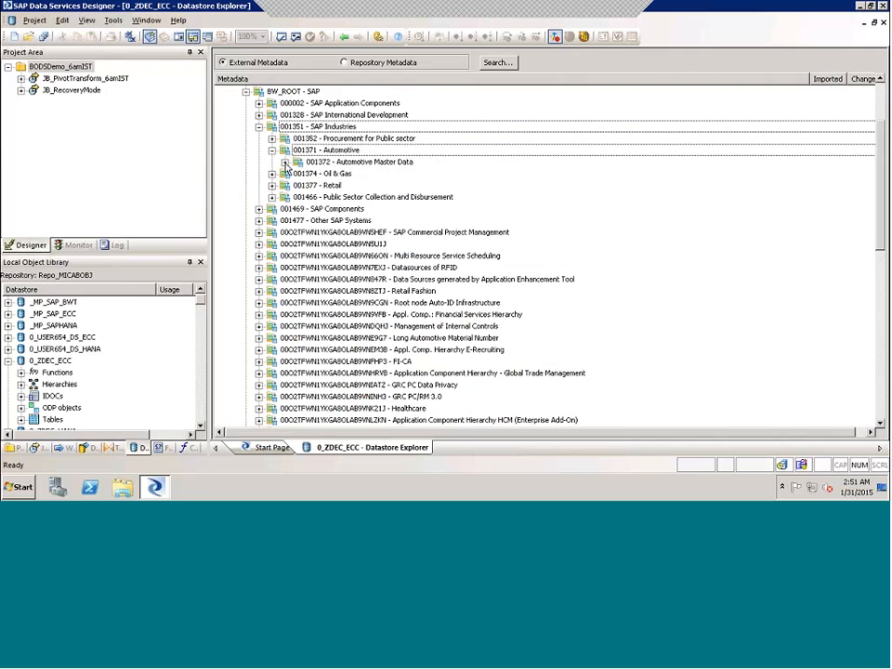
left_click(286, 163)
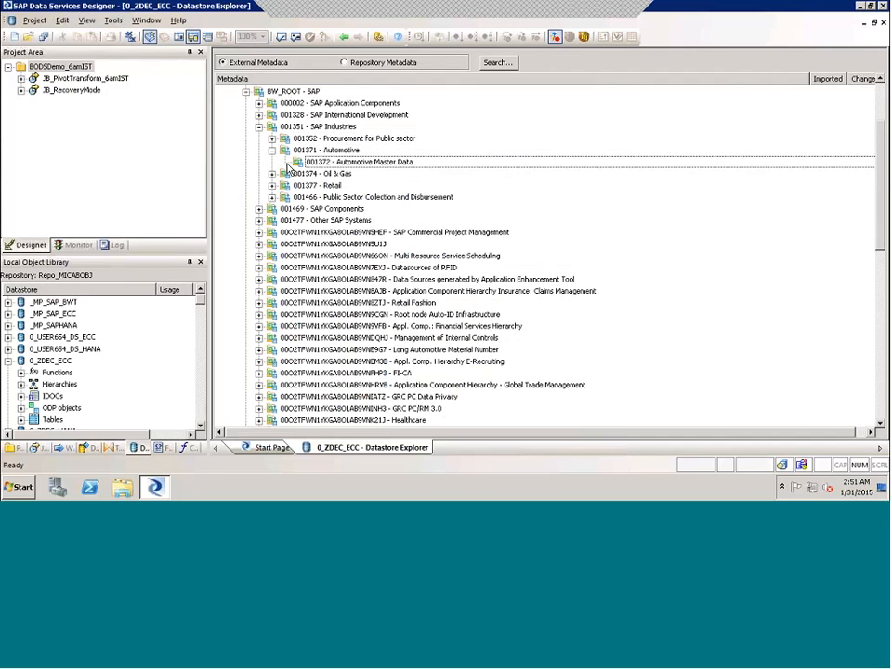
right_click(344, 164)
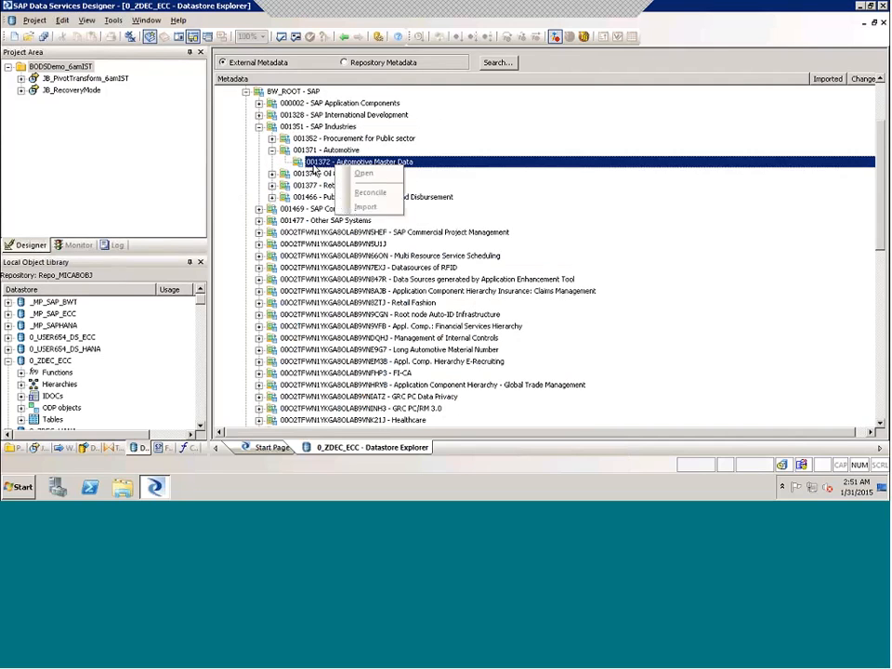
left_click(320, 150)
right_click(323, 151)
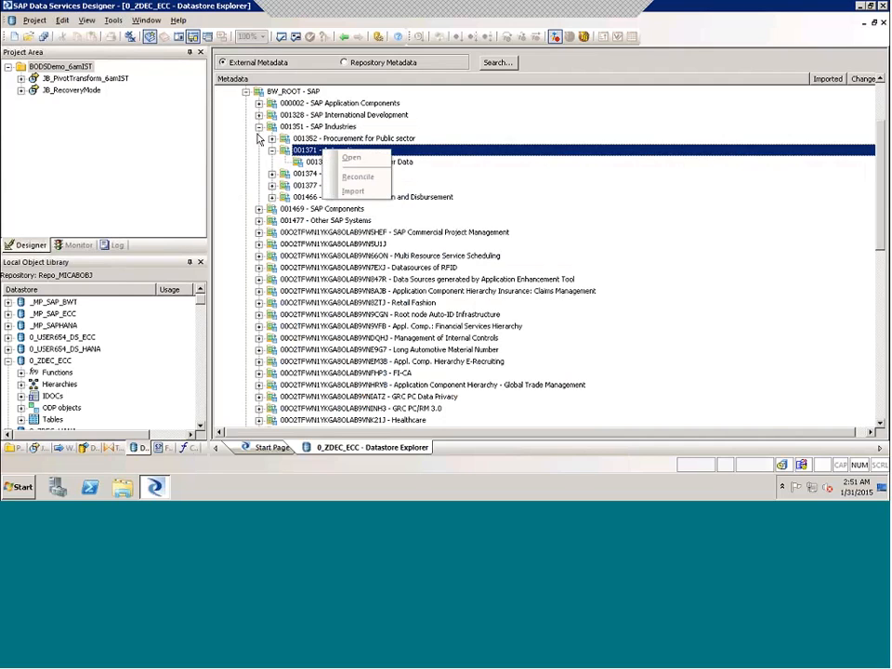
left_click(273, 151)
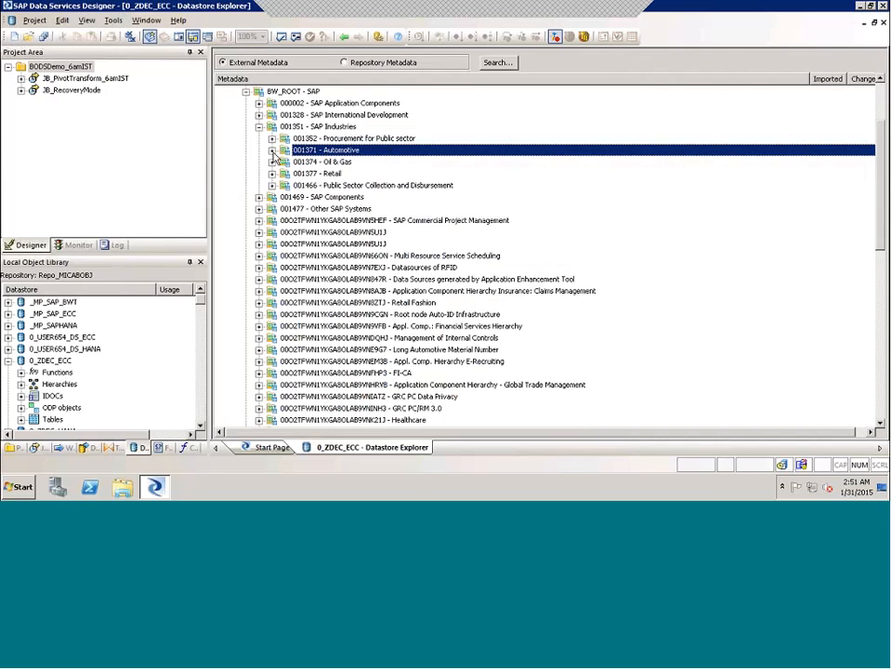
Expand SAP Components > Advanced Planner and Optimizer and check its master data node's actions
left_click(259, 200)
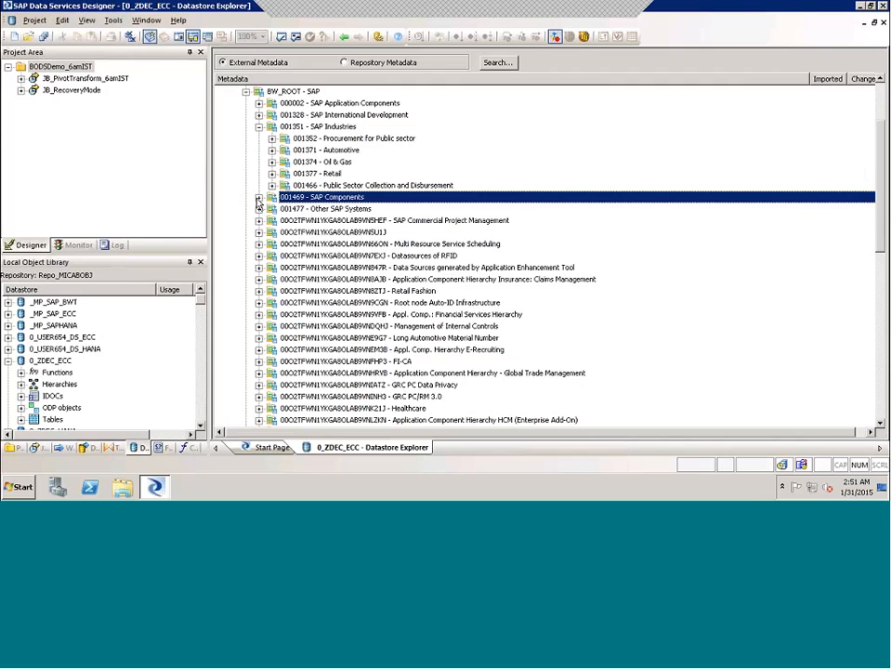
left_click(259, 198)
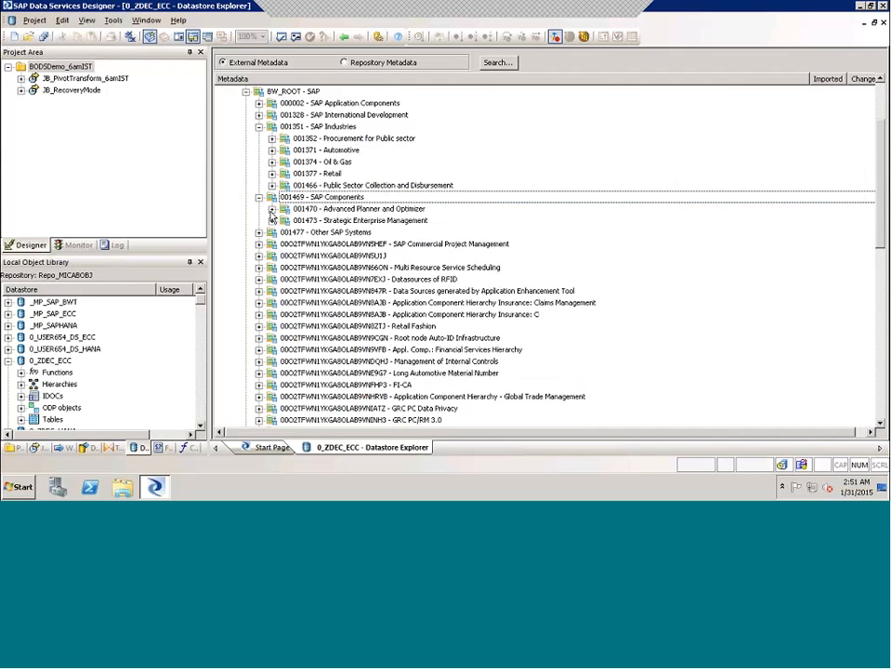
left_click(271, 209)
left_click(285, 222)
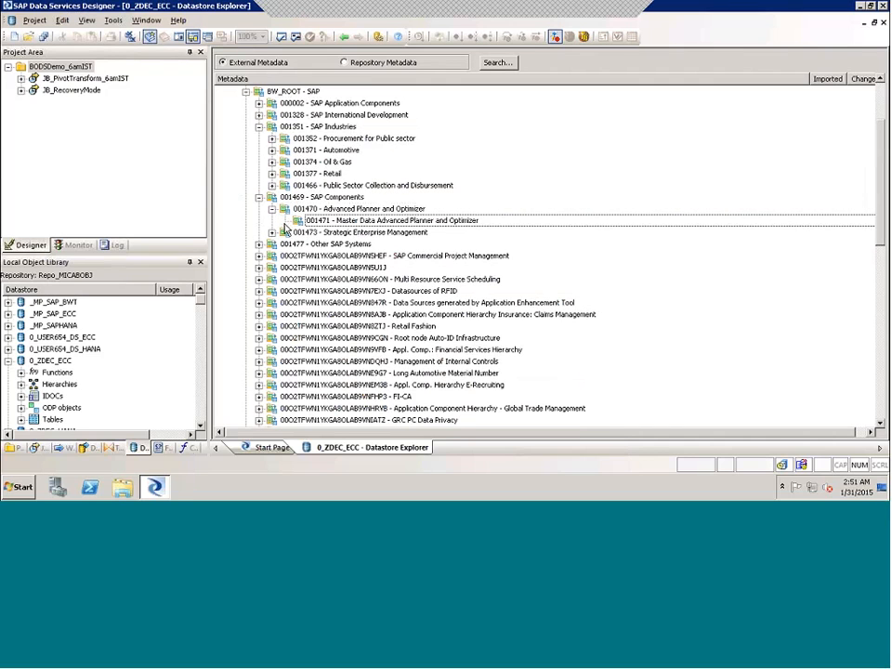
right_click(322, 219)
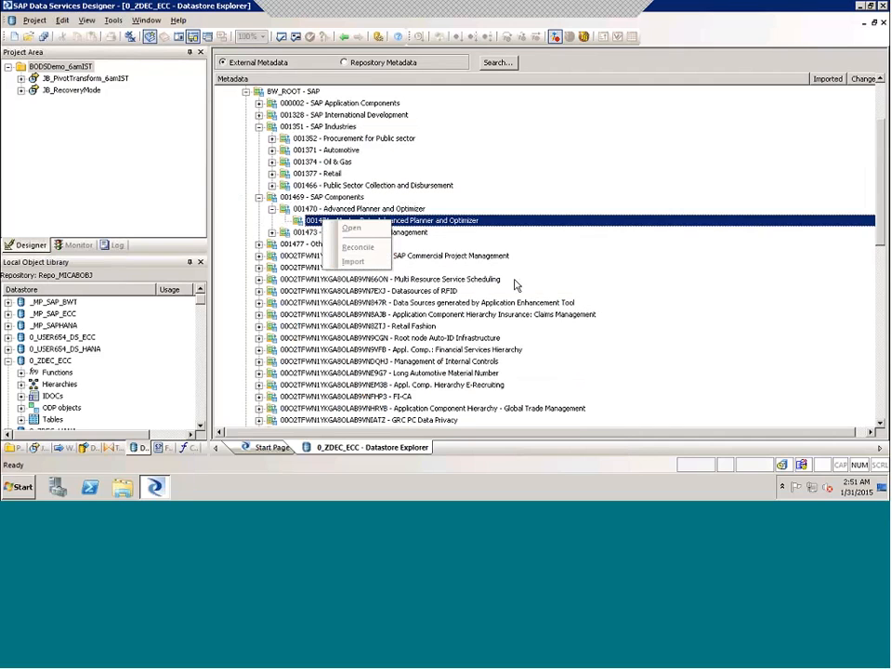
left_click(638, 291)
scroll(288, 381, "down", 2)
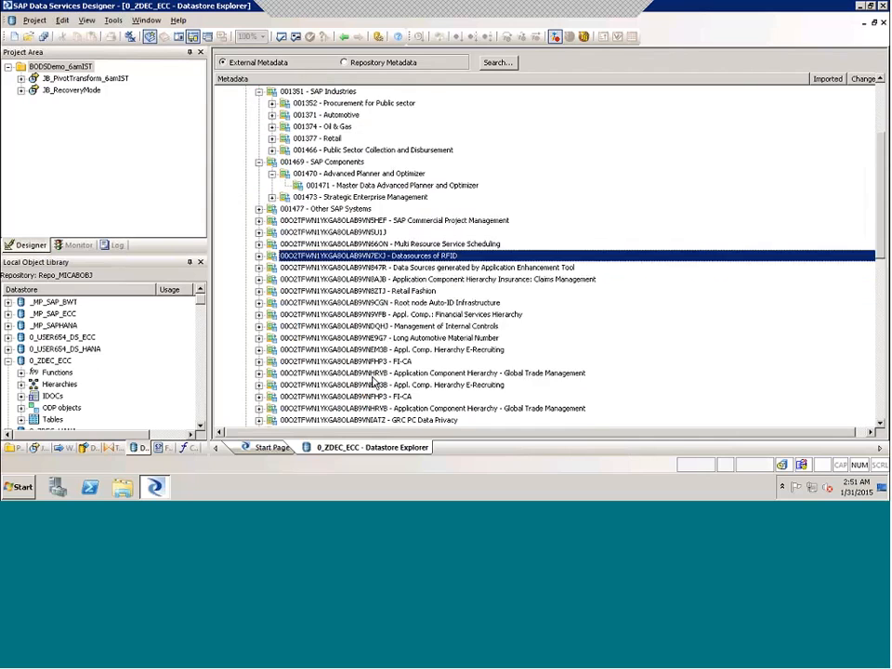
scroll(309, 381, "down", 4)
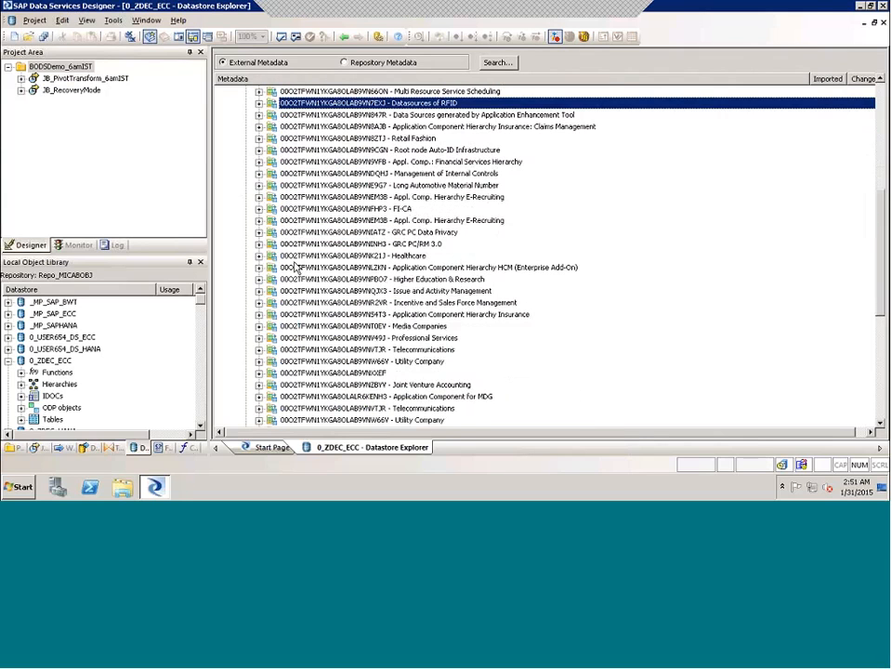
Expand Healthcare to Master Data Country Version China and Austria, checking China's import option
left_click(259, 259)
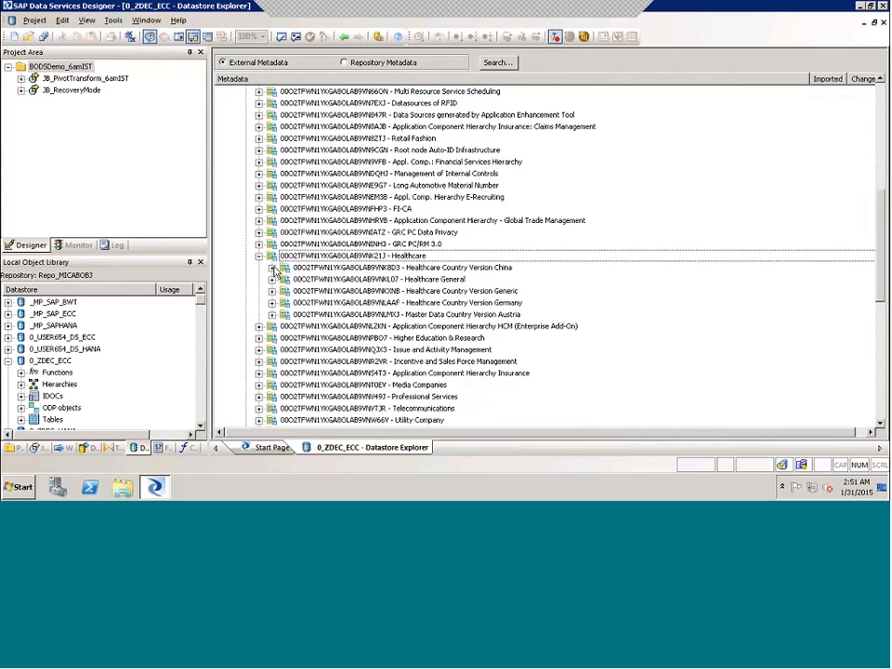
left_click(273, 270)
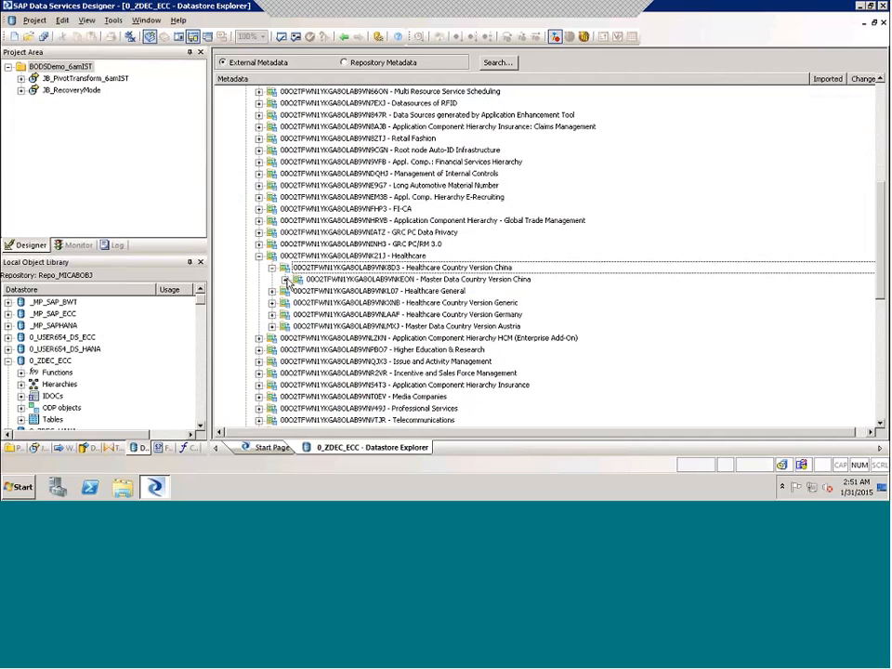
left_click(287, 280)
left_click(333, 281)
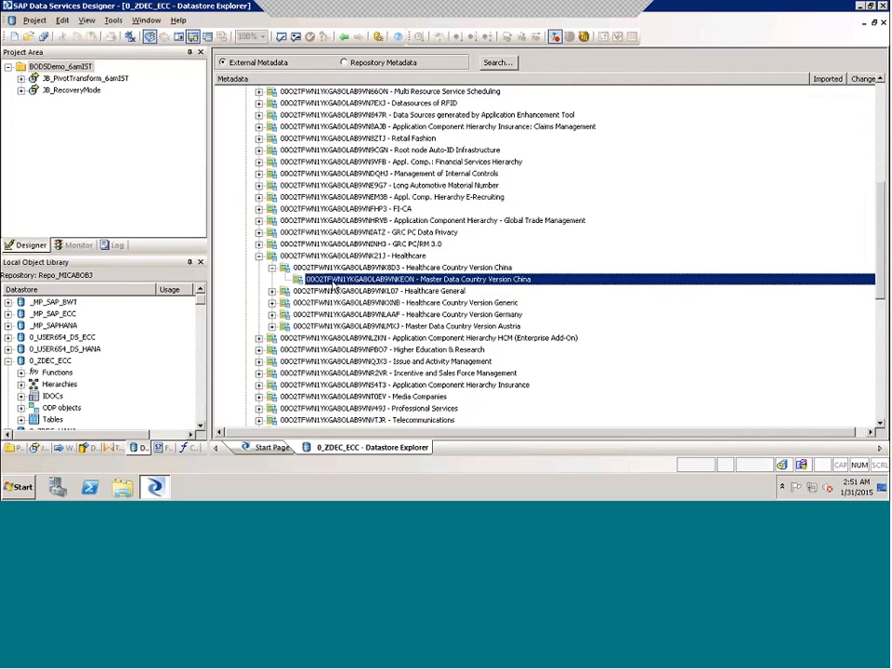
right_click(334, 286)
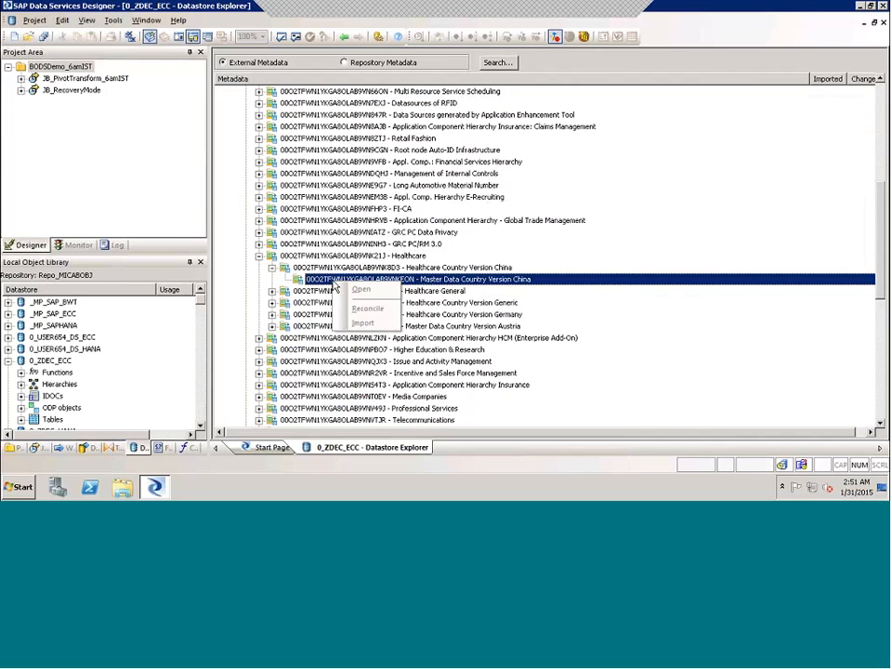
left_click(272, 326)
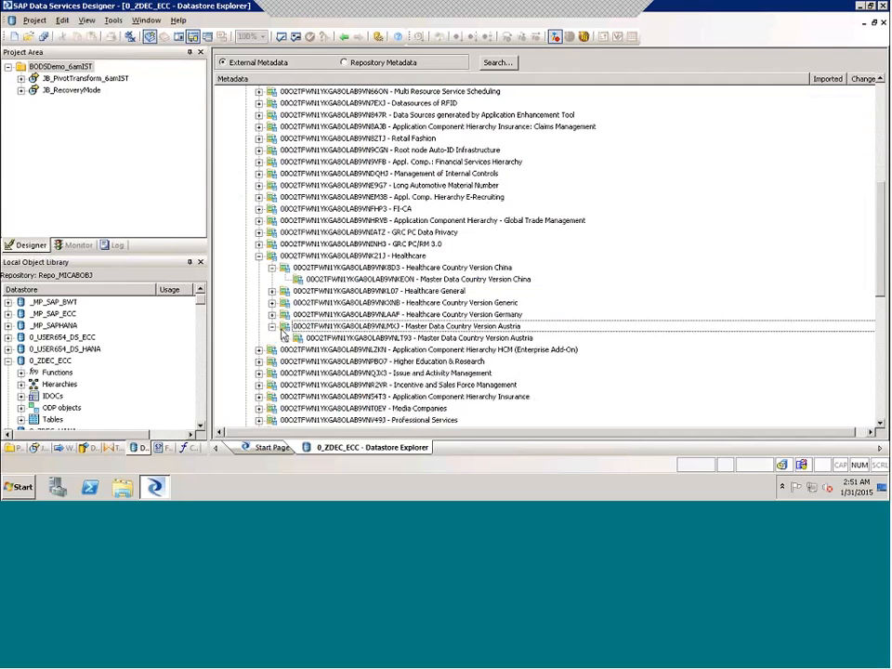
left_click(307, 339)
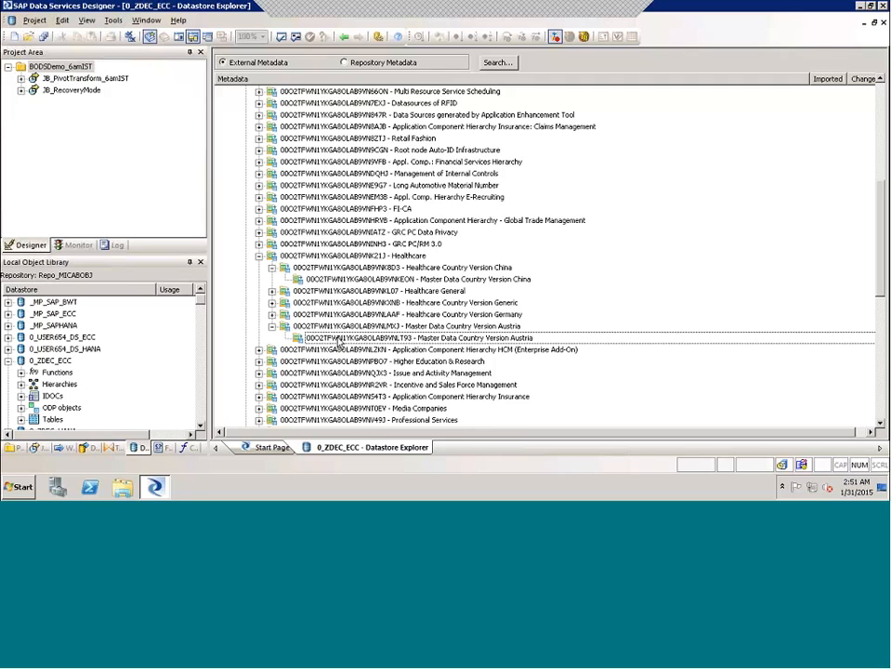
Check whether the Austria master data node and OIS_HC_GEN_IO can be imported
right_click(339, 341)
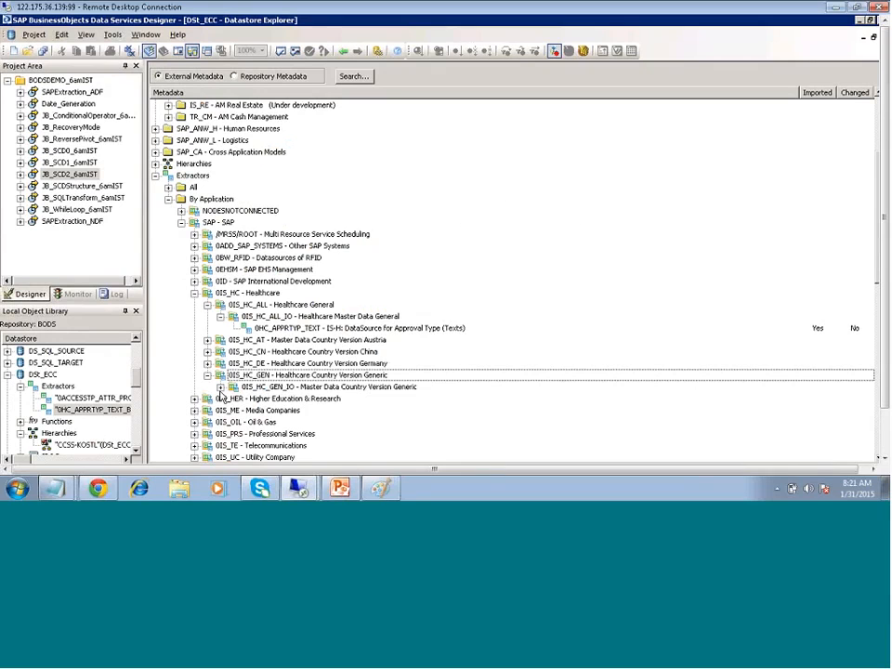
left_click(220, 389)
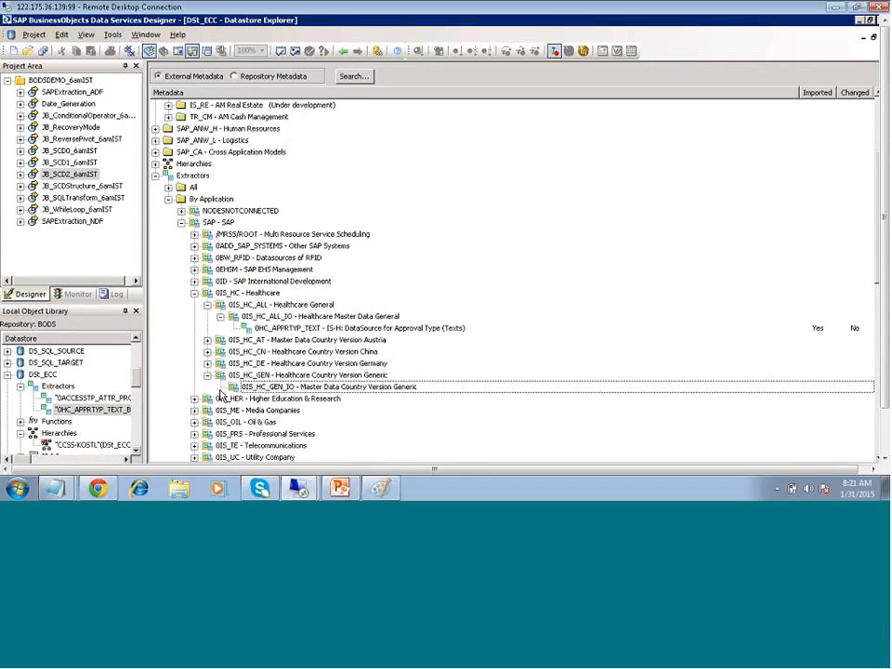
right_click(304, 388)
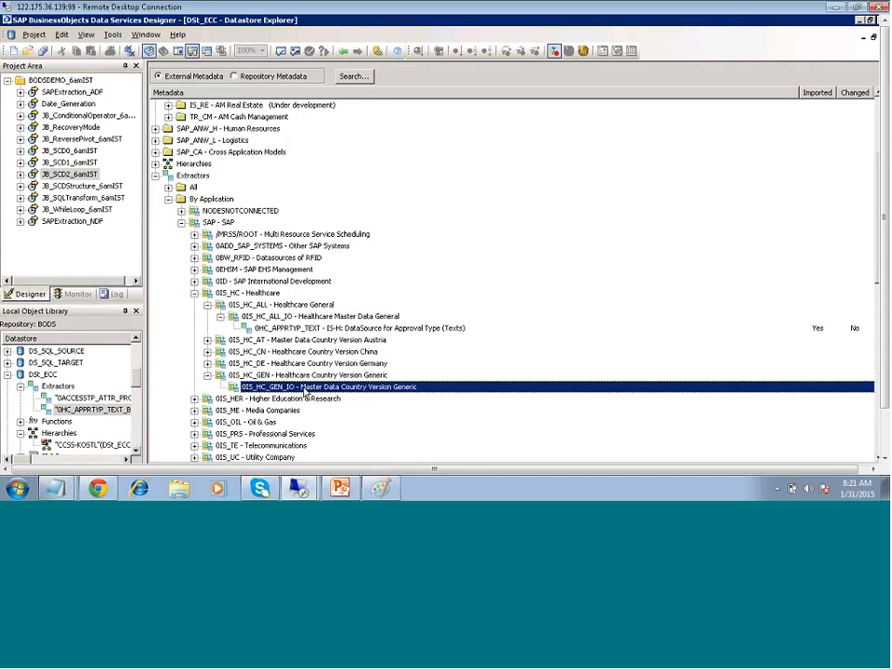
Collapse the SAP application tree, expand the All extractors list and select 0BP_TAXNUMB_ATTR
left_click(181, 224)
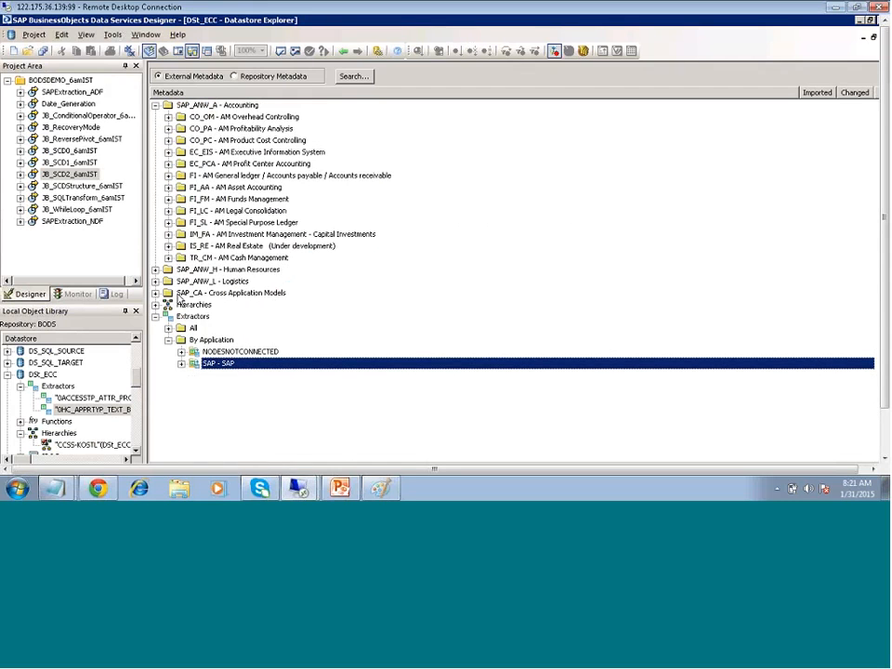
left_click(184, 350)
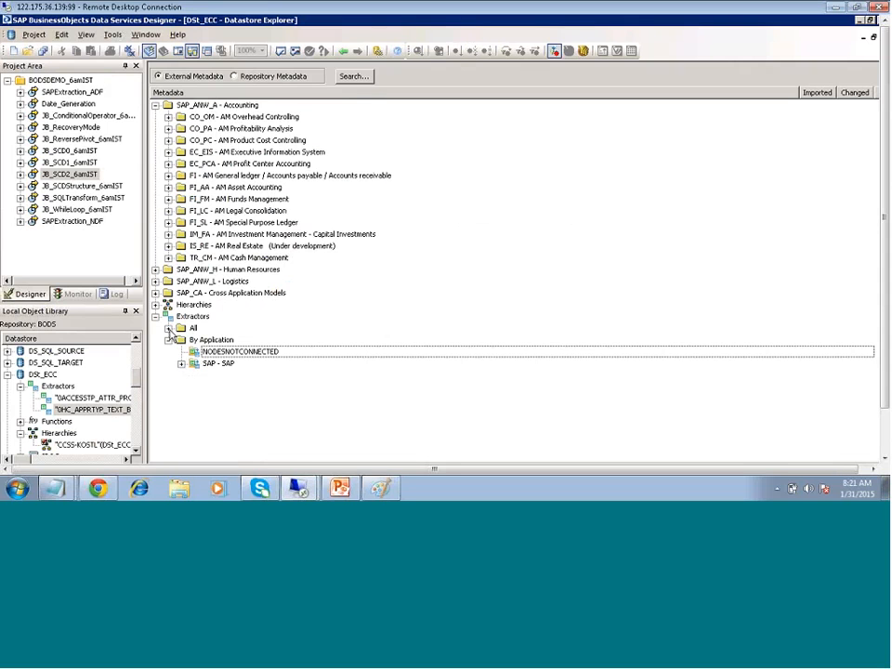
left_click(169, 327)
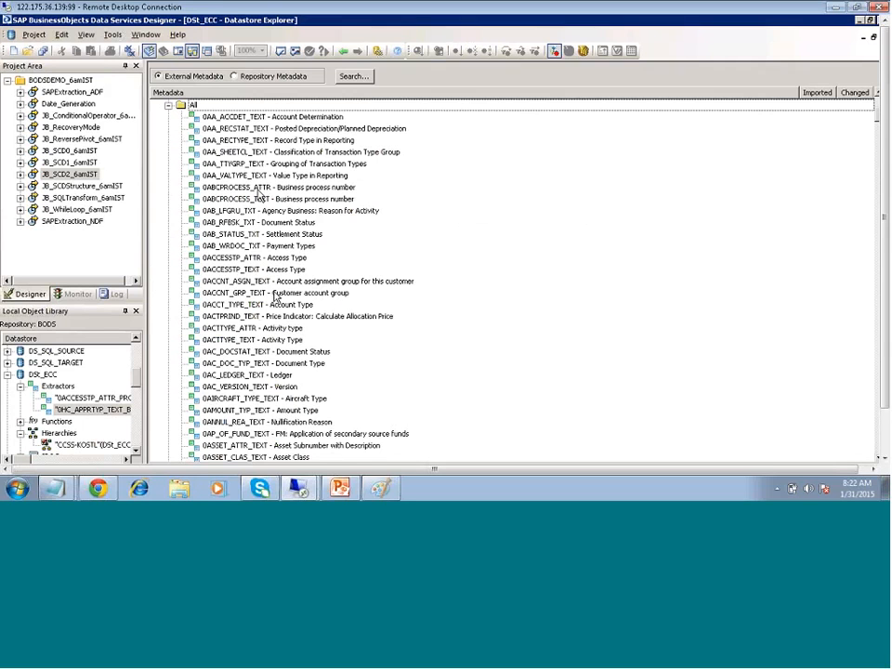
scroll(274, 297, "down", 4)
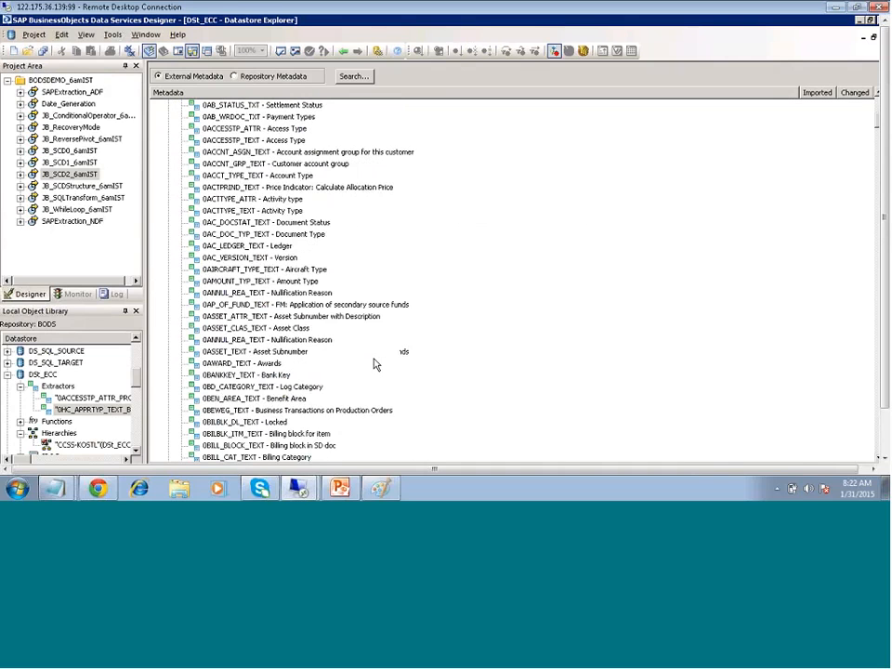
scroll(376, 366, "down", 7)
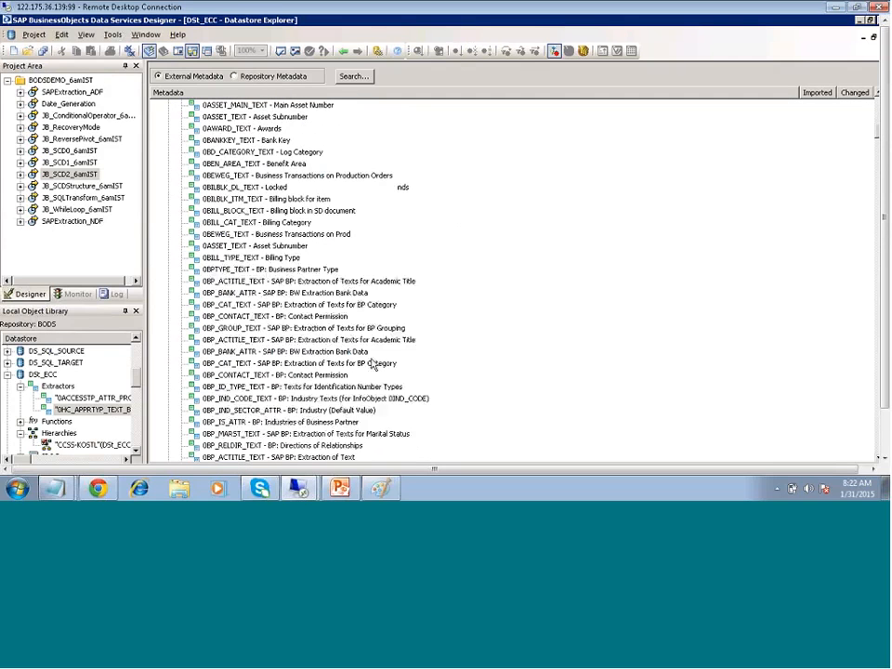
scroll(381, 358, "down", 5)
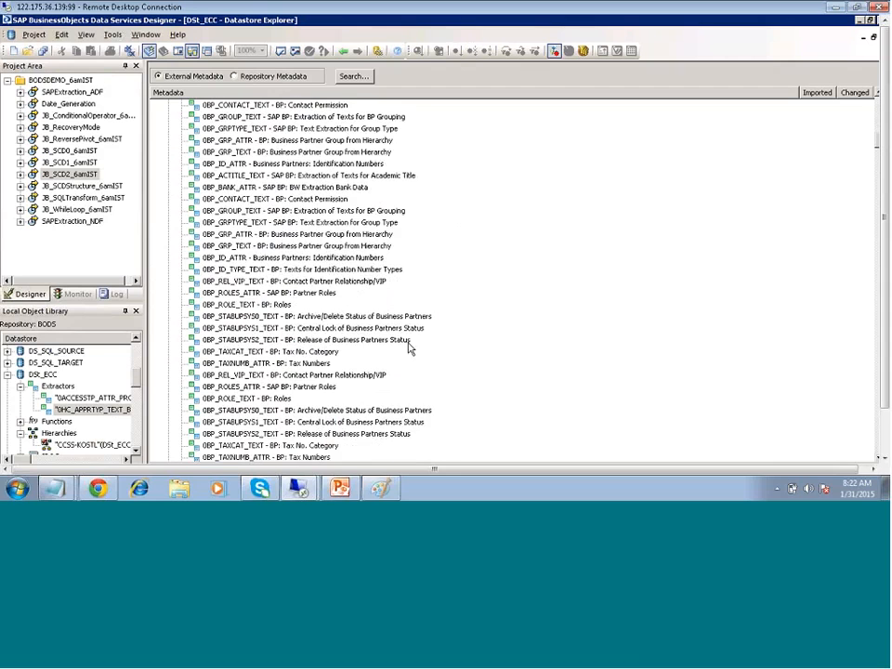
scroll(408, 348, "down", 3)
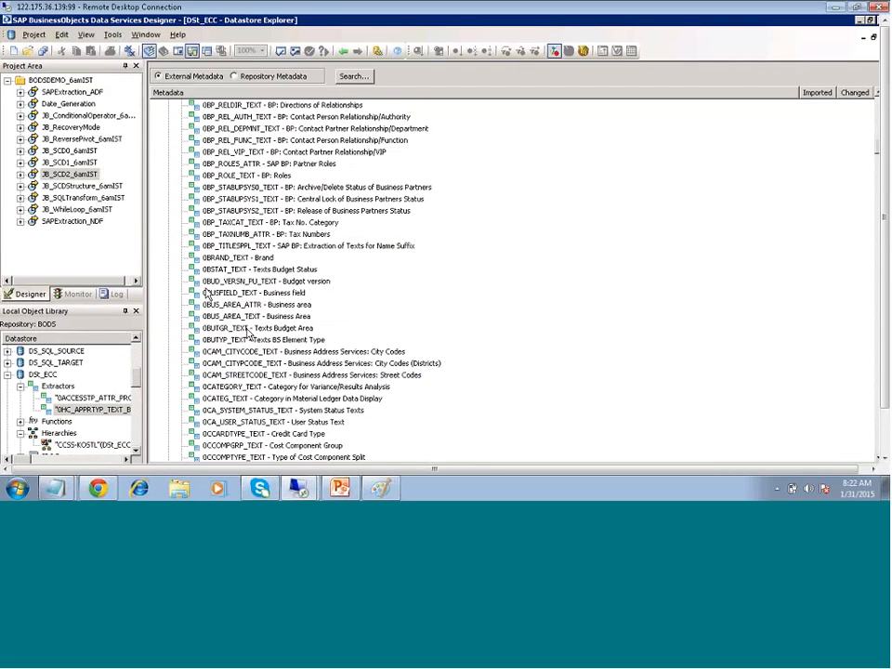
left_click(263, 234)
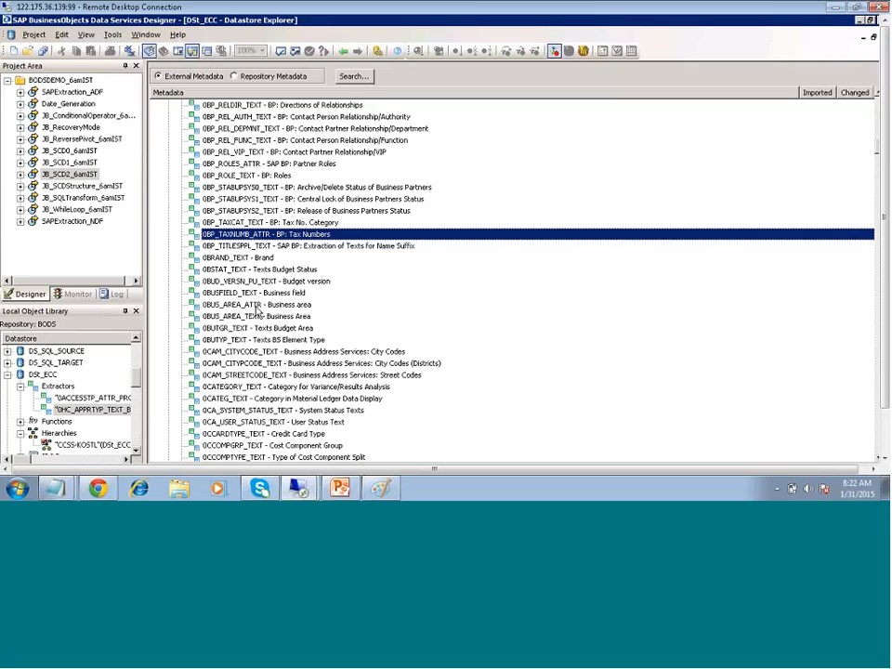
Import 0BP_TAXNUMB_ATTR in Changed-data capture (CDC) mode and begin a Field name filter row
right_click(266, 236)
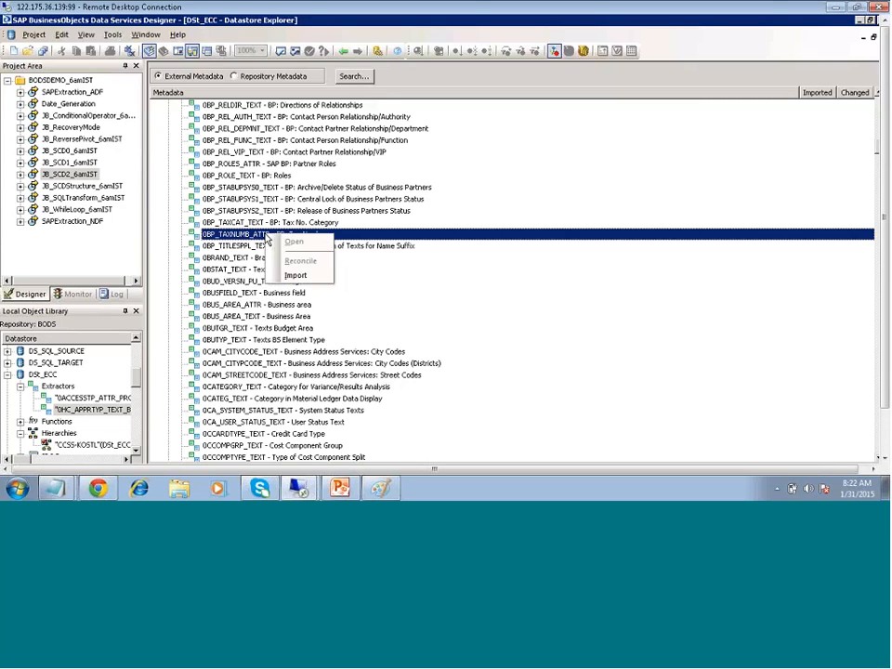
left_click(294, 276)
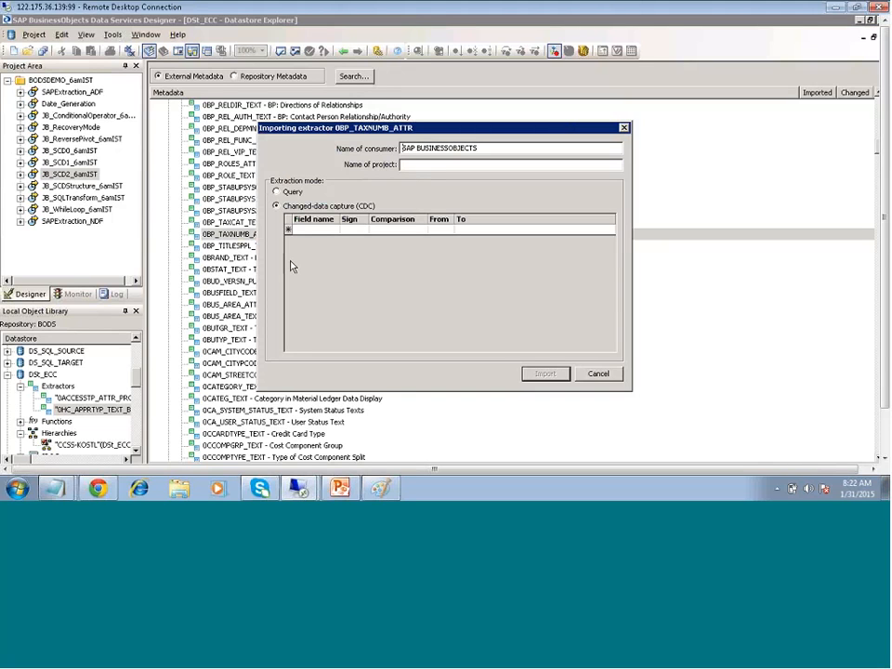
left_click(333, 232)
left_click(335, 233)
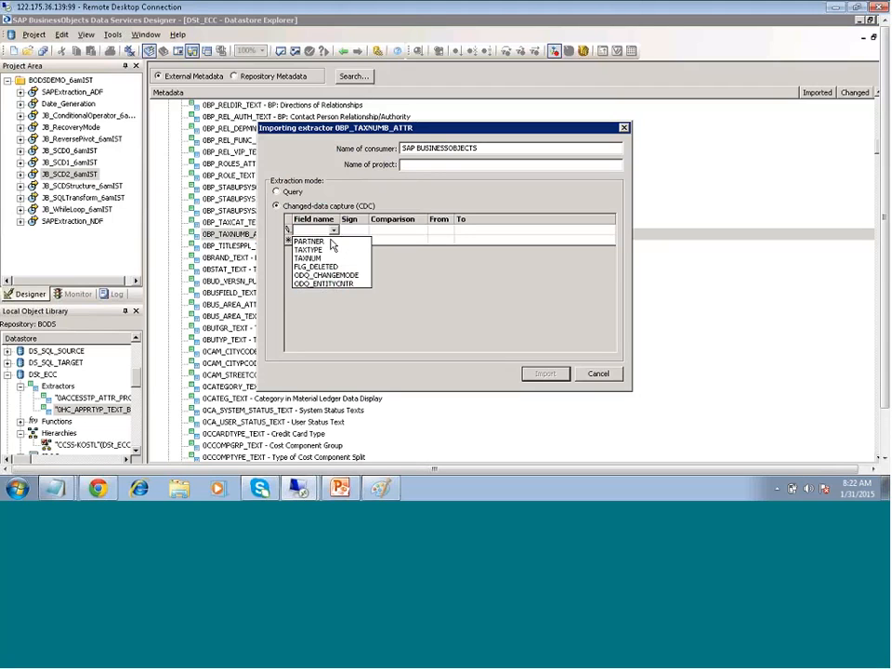